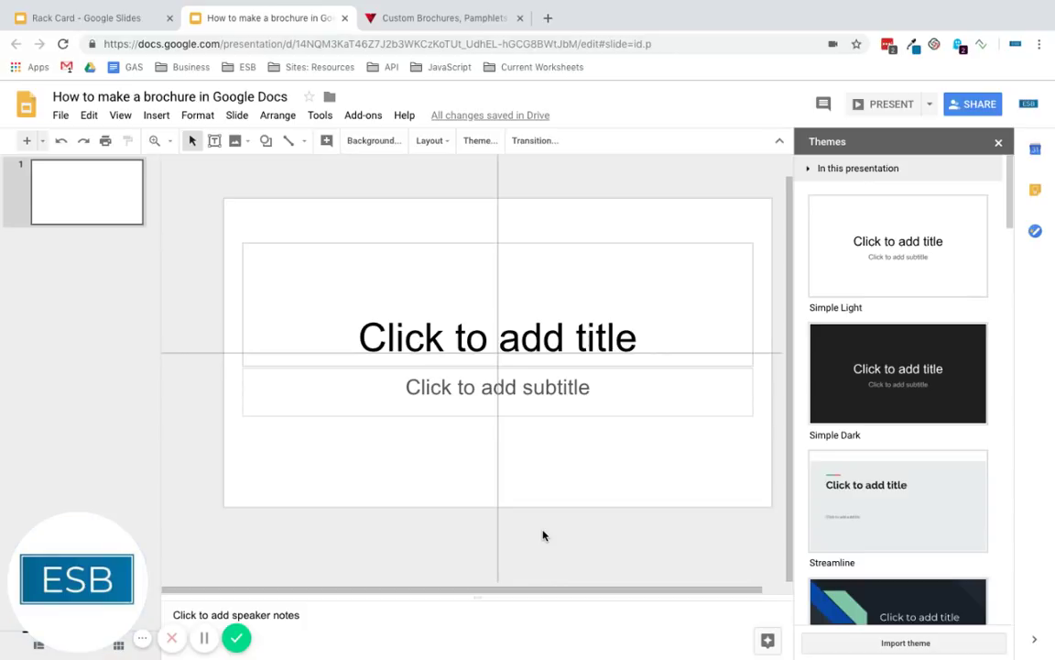
# - Bring up the Rack Card presentation and select, then deselect, everything on its slide
pyautogui.click(88, 20)
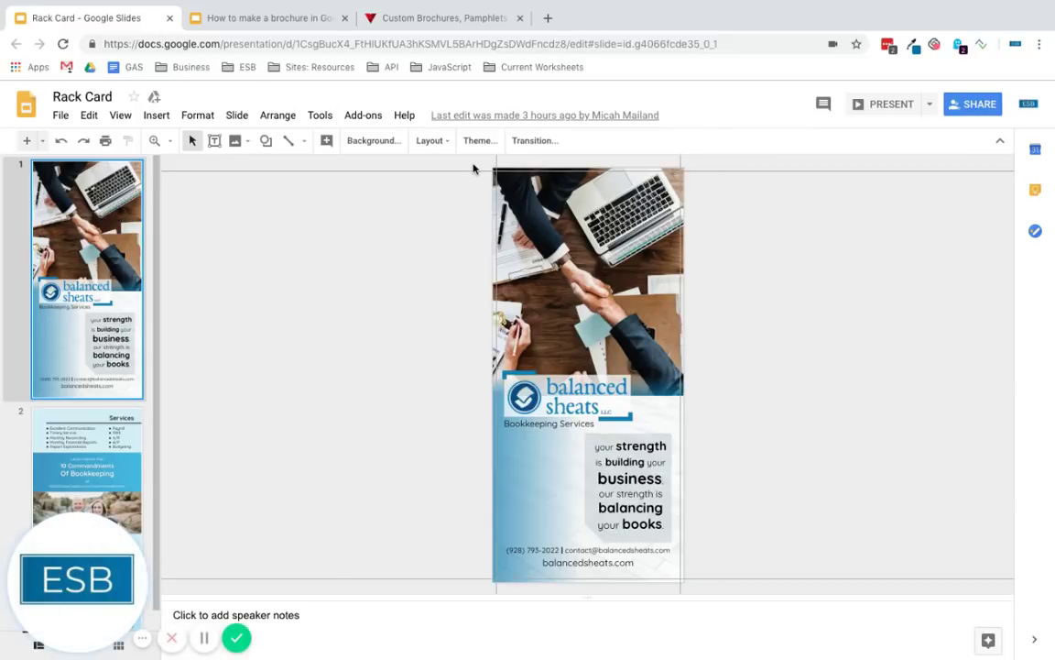
pyautogui.moveTo(473, 165); pyautogui.dragTo(714, 591)
pyautogui.click(730, 474)
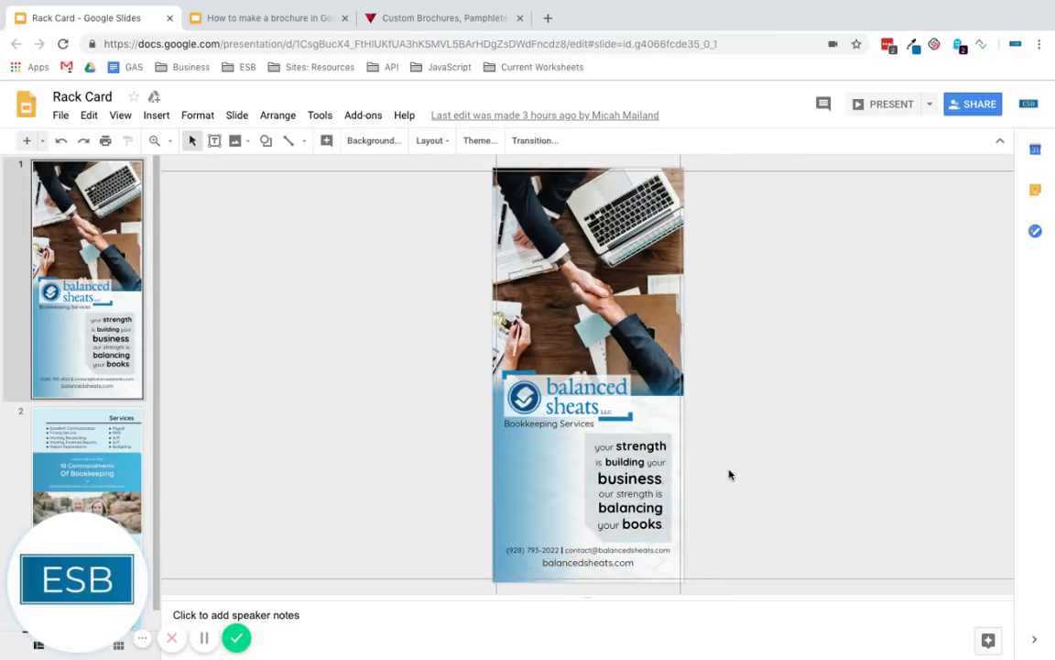
# - Flip between the rack card's two slides to study the design
pyautogui.click(88, 449)
pyautogui.press('Up')
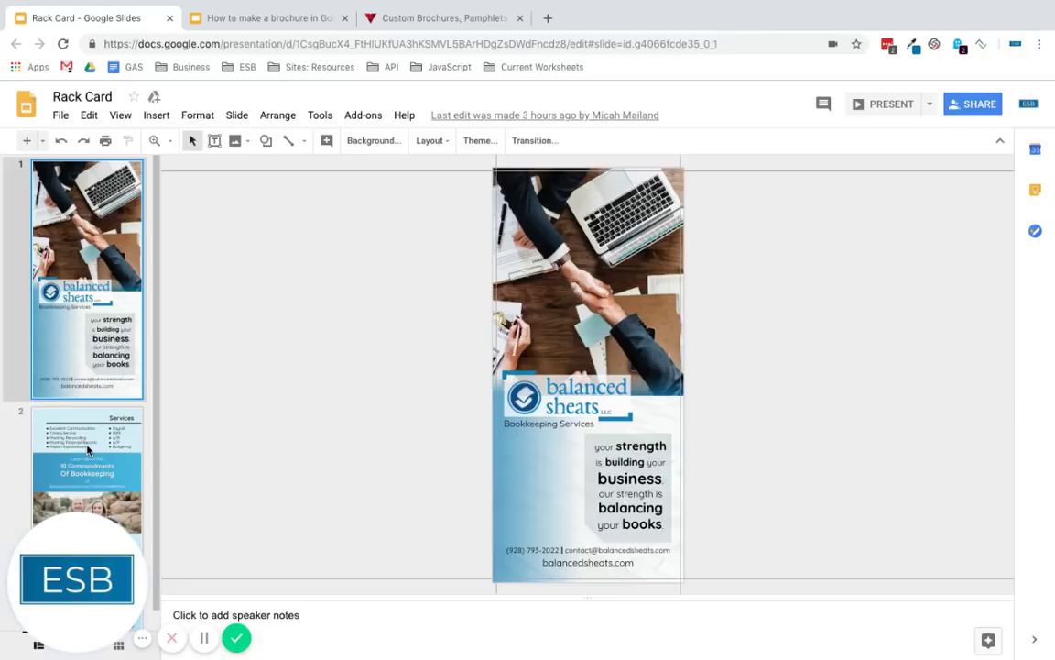
pyautogui.click(88, 449)
pyautogui.press('Up')
pyautogui.click(99, 404)
pyautogui.click(105, 366)
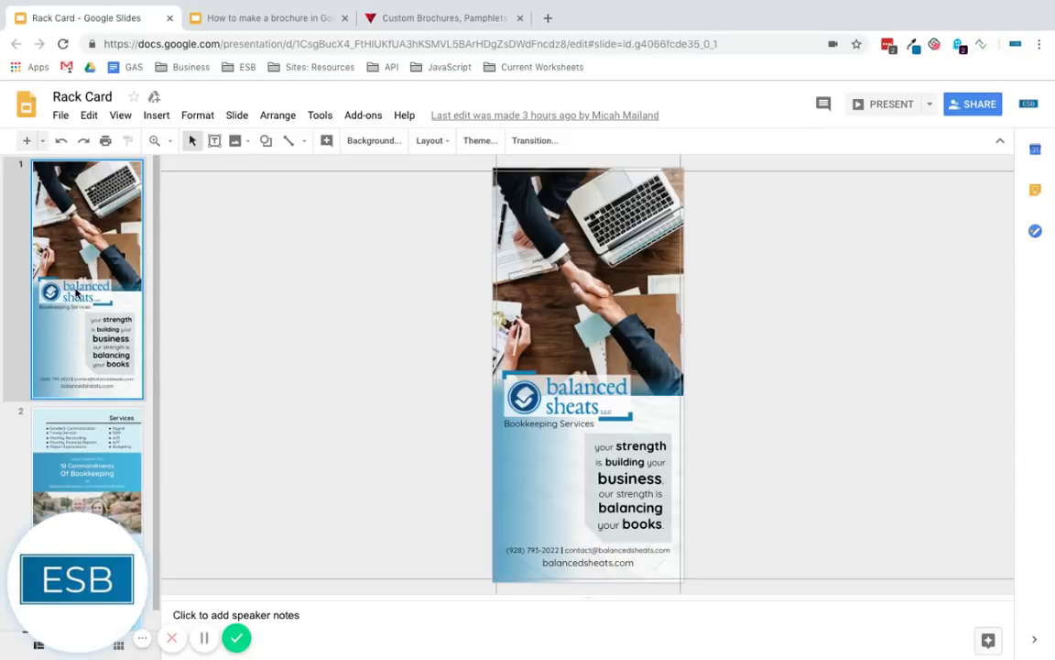
# - In the brochure presentation, turn off Show guides
pyautogui.click(272, 18)
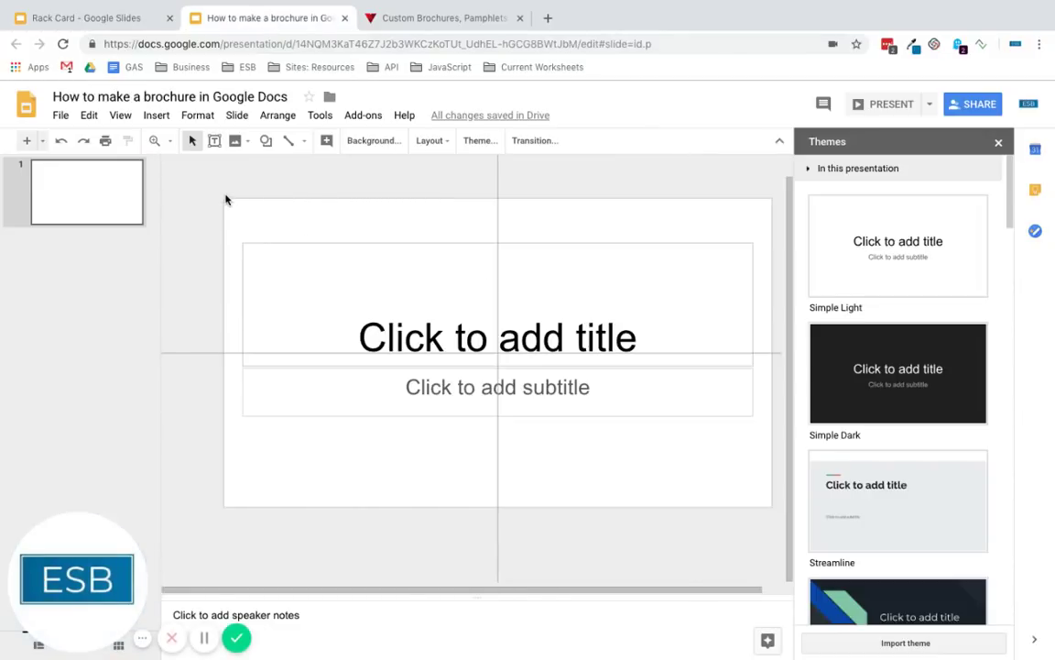
pyautogui.click(121, 117)
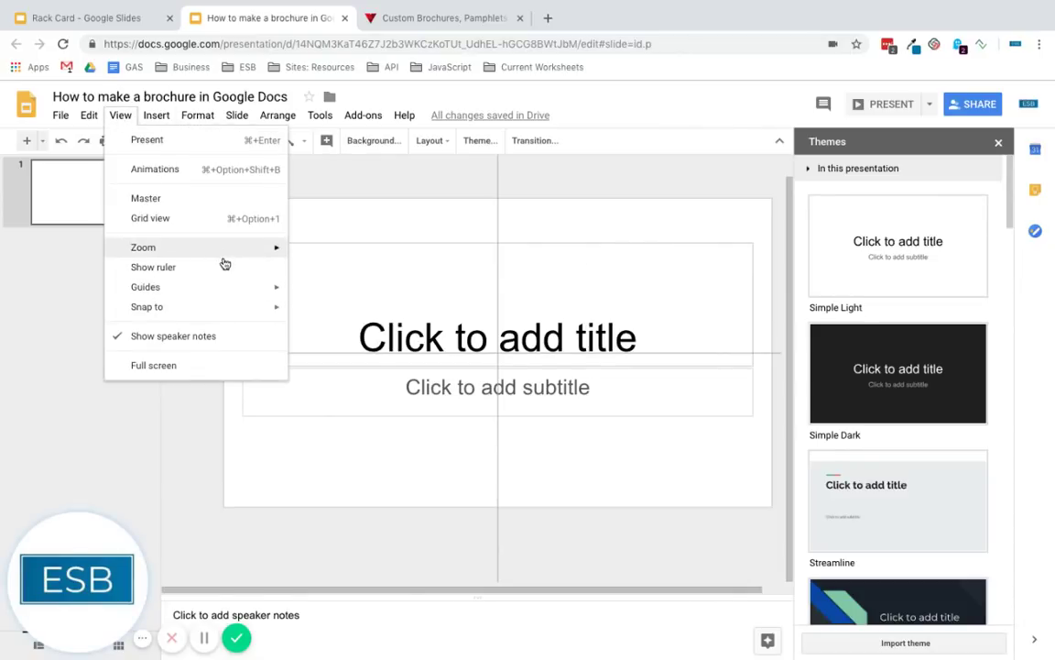
pyautogui.moveTo(239, 290)
pyautogui.click(353, 295)
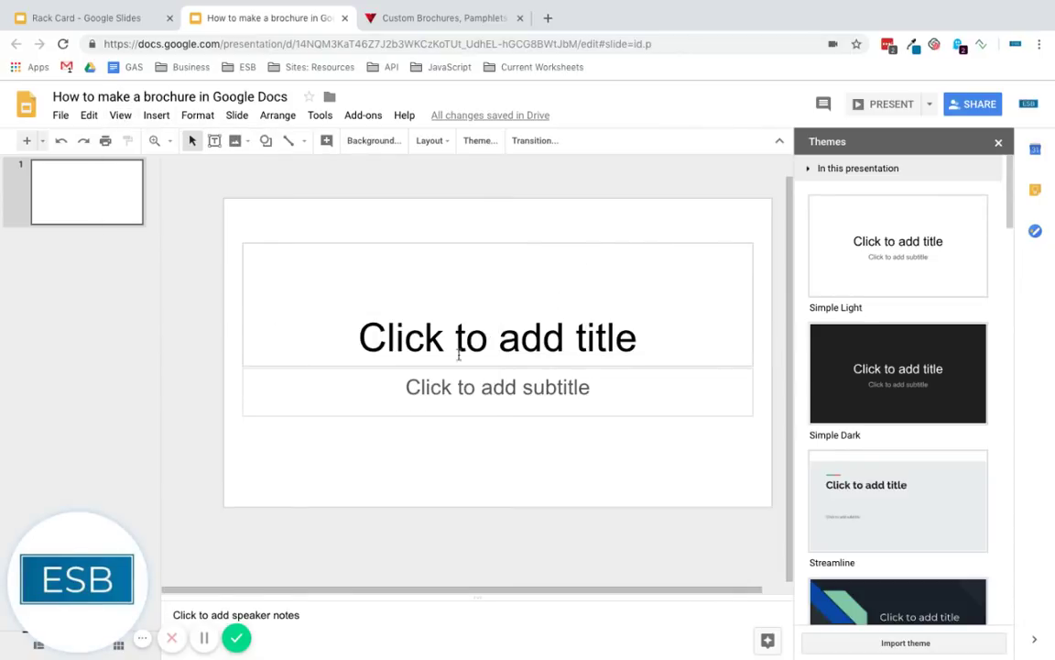
# - Delete the title and subtitle placeholders and close the Themes panel
pyautogui.moveTo(194, 184); pyautogui.dragTo(542, 509)
pyautogui.press('Delete')
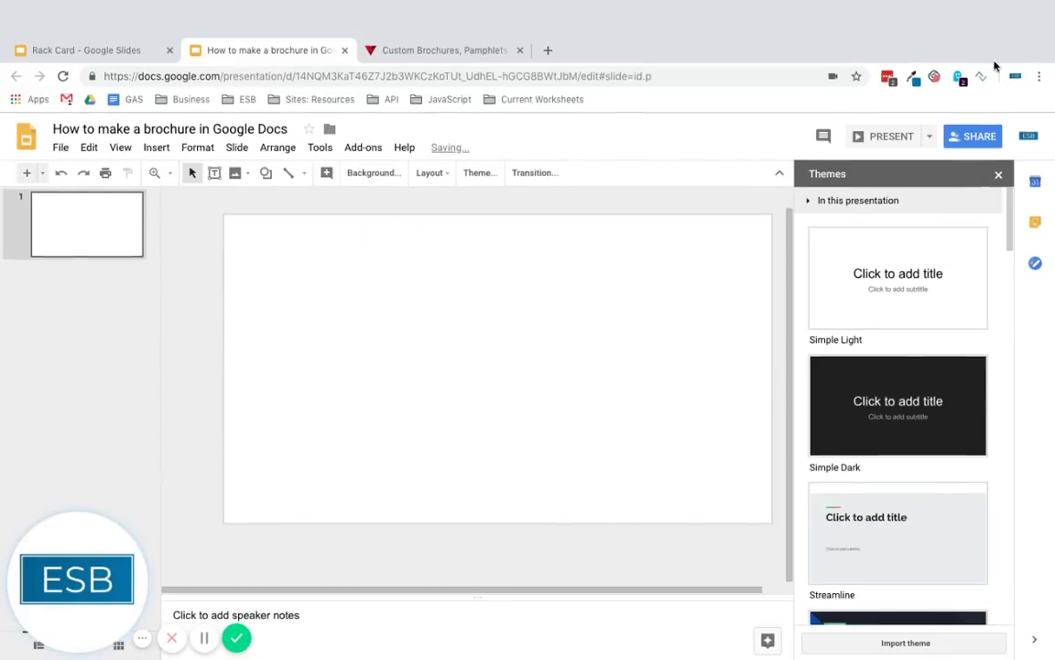
pyautogui.click(999, 142)
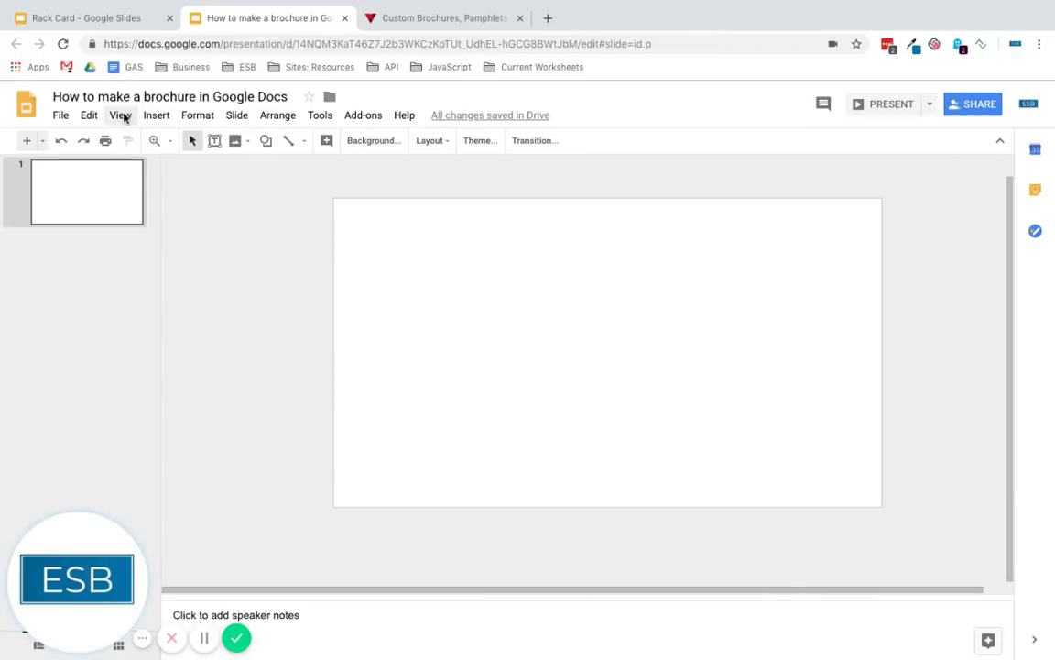
# - Hide the speaker notes, leaving an empty slide
pyautogui.click(122, 116)
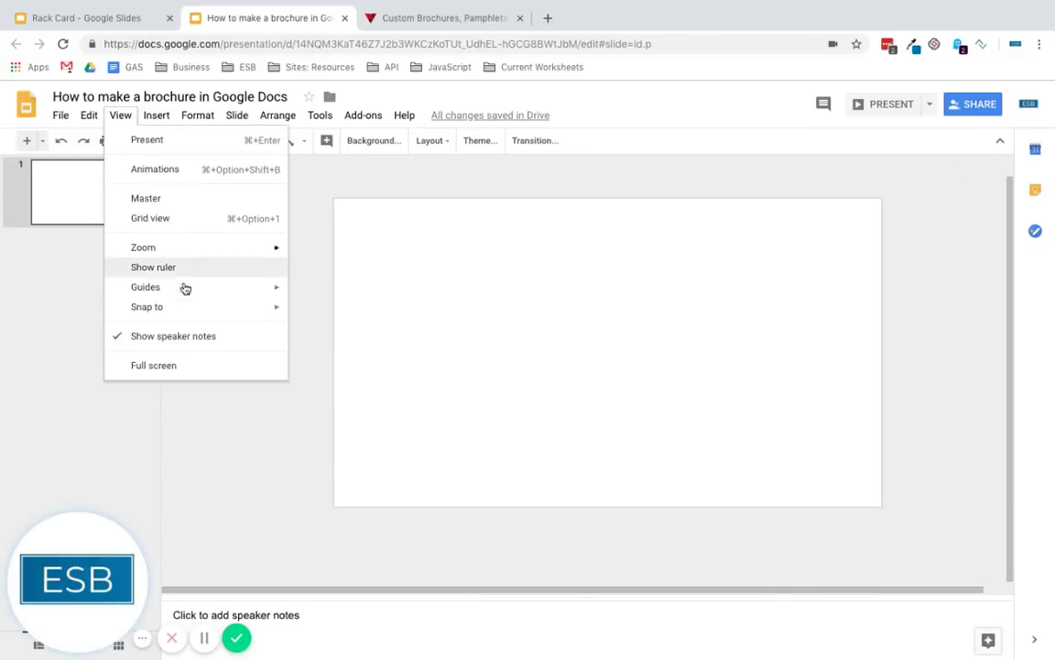
pyautogui.click(183, 345)
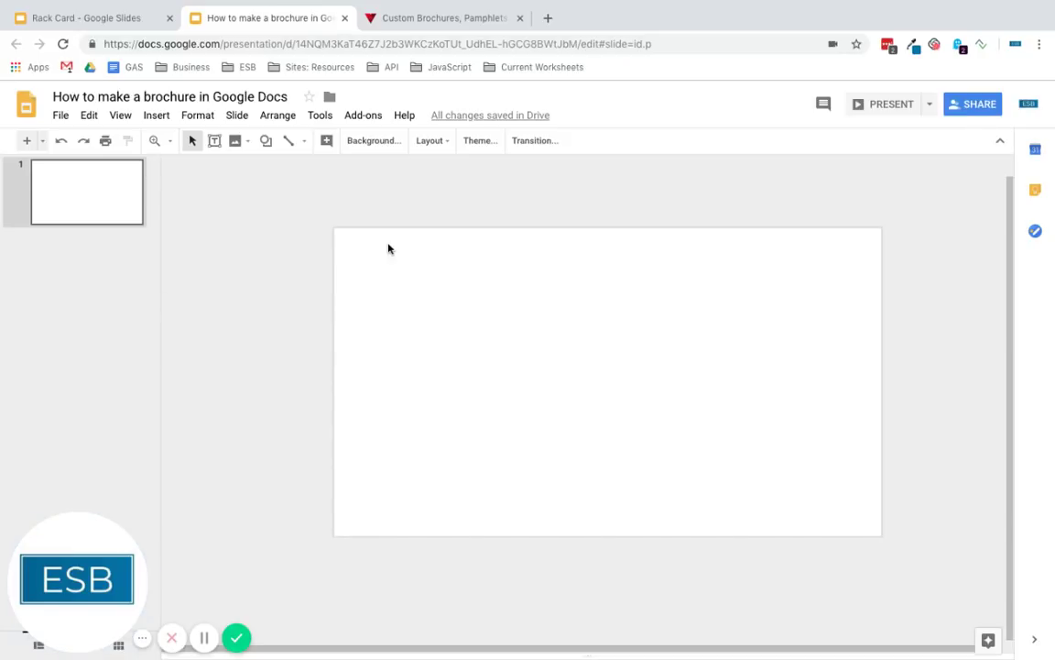
pyautogui.moveTo(296, 216); pyautogui.dragTo(362, 248)
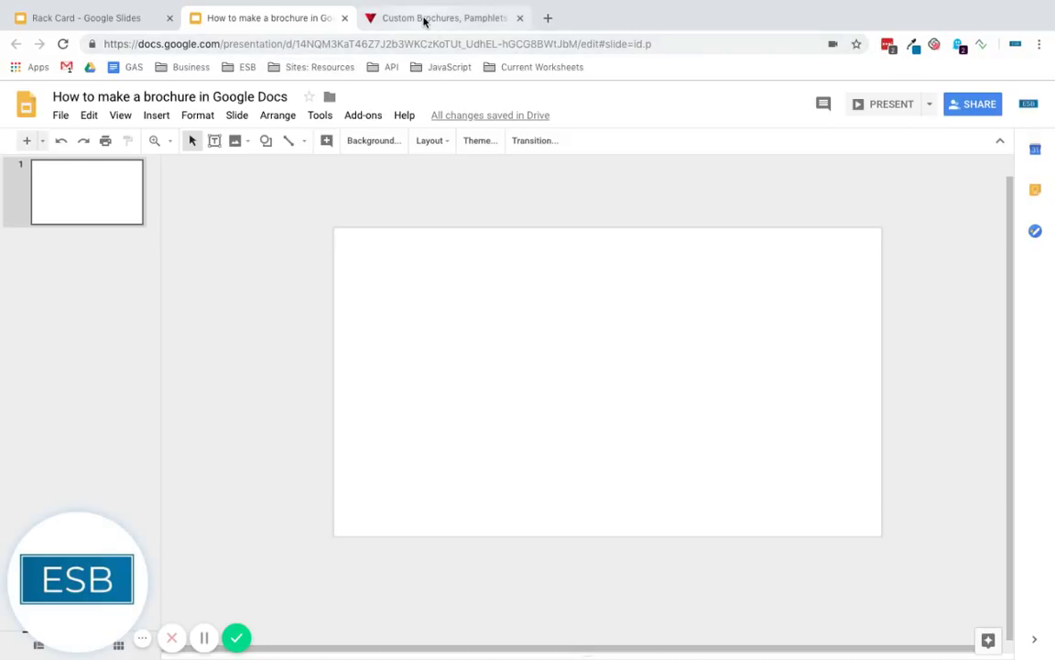
# - Go to Vistaprint's Brochures product page and scroll down its details
pyautogui.click(424, 20)
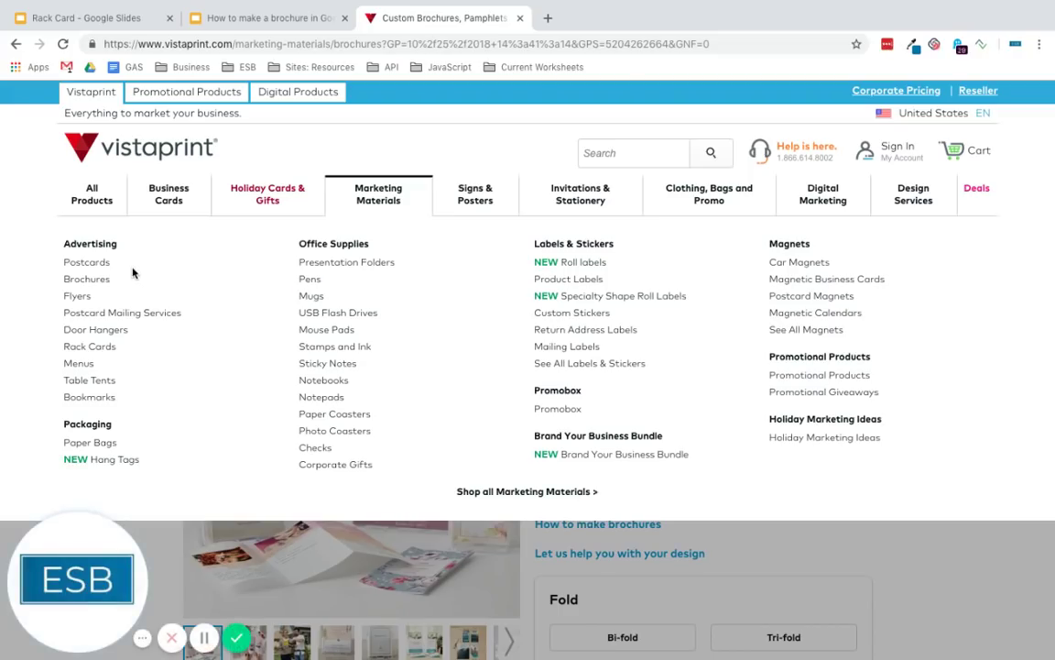
pyautogui.click(90, 282)
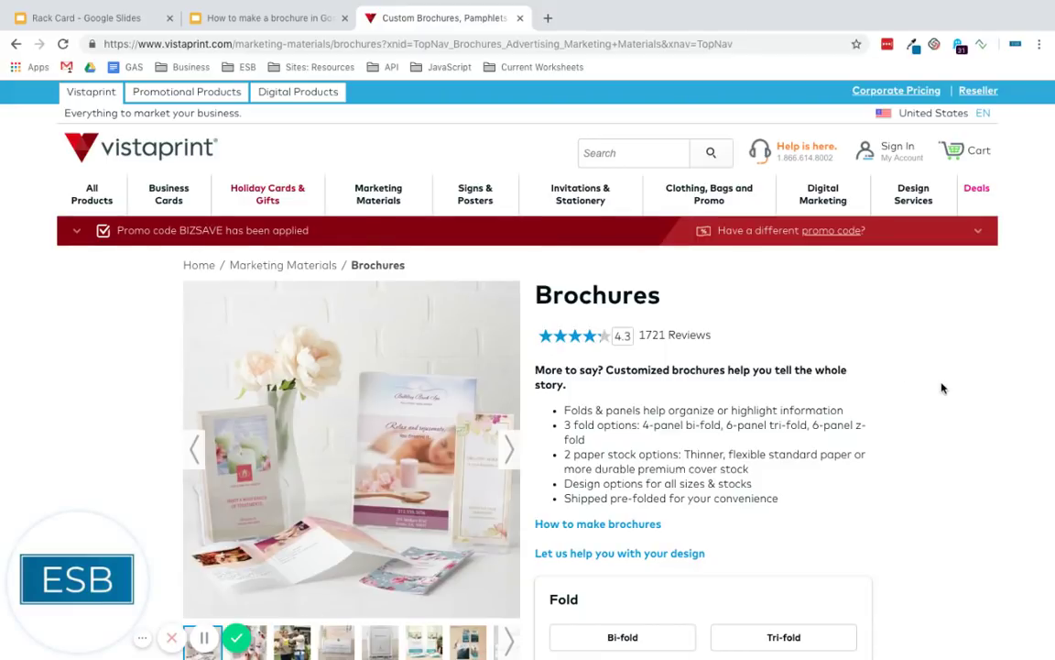
pyautogui.scroll(-3, 942, 389)
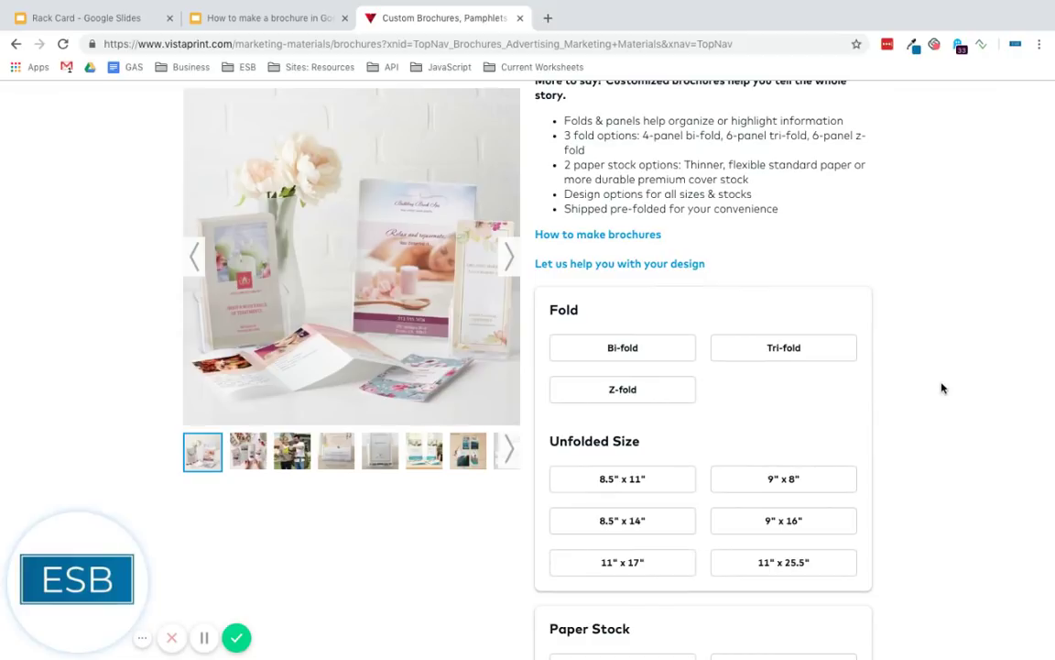
pyautogui.scroll(-2, 878, 359)
pyautogui.scroll(3, 879, 358)
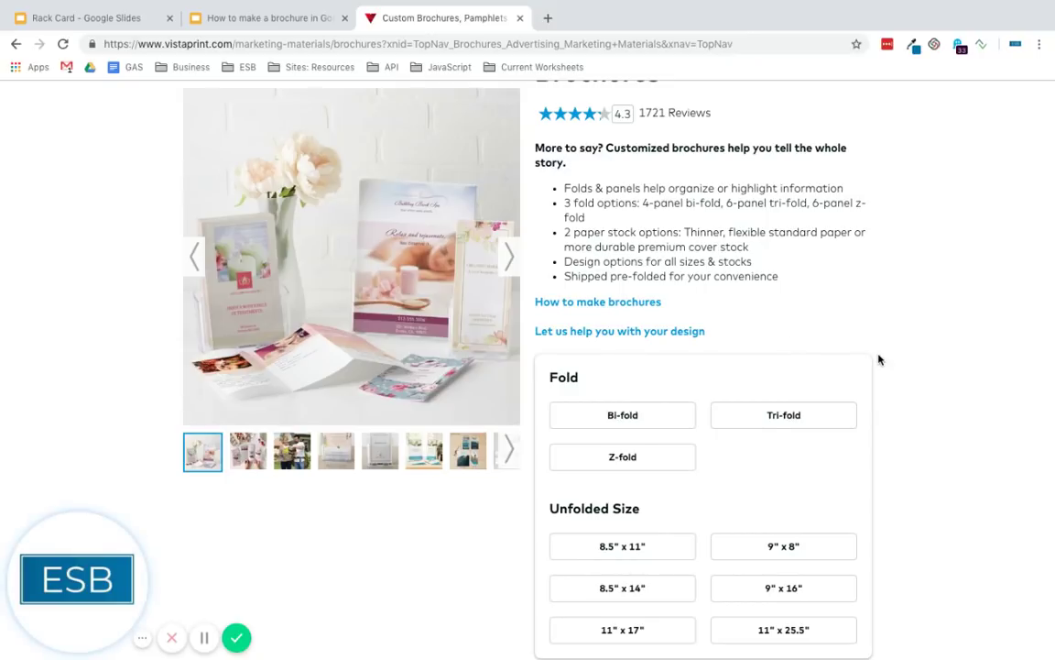
pyautogui.scroll(-4, 674, 309)
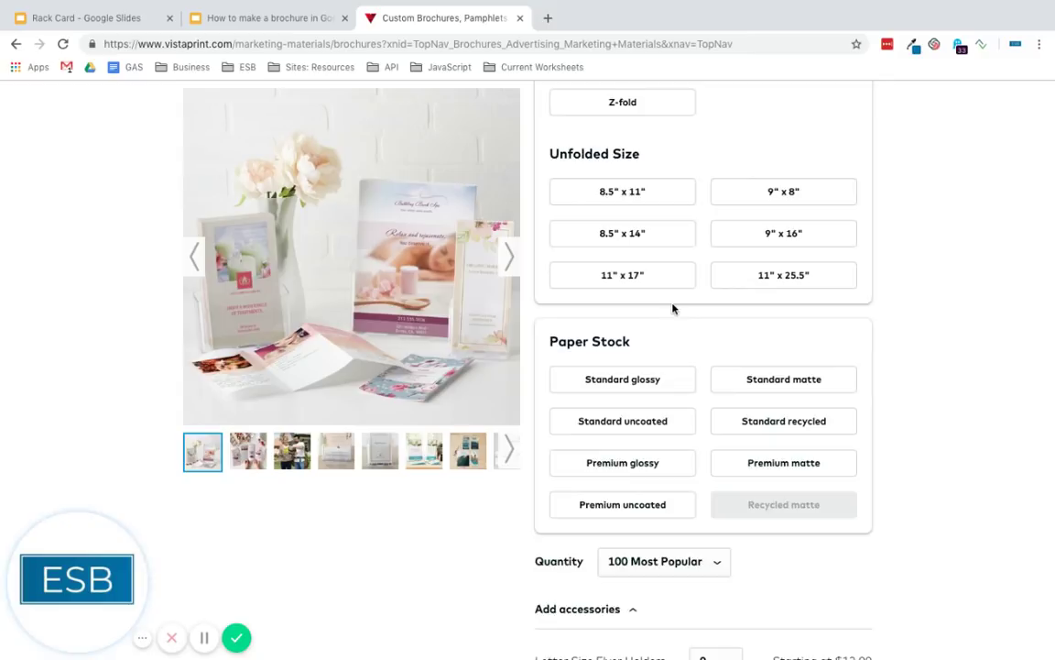
pyautogui.scroll(-3, 672, 308)
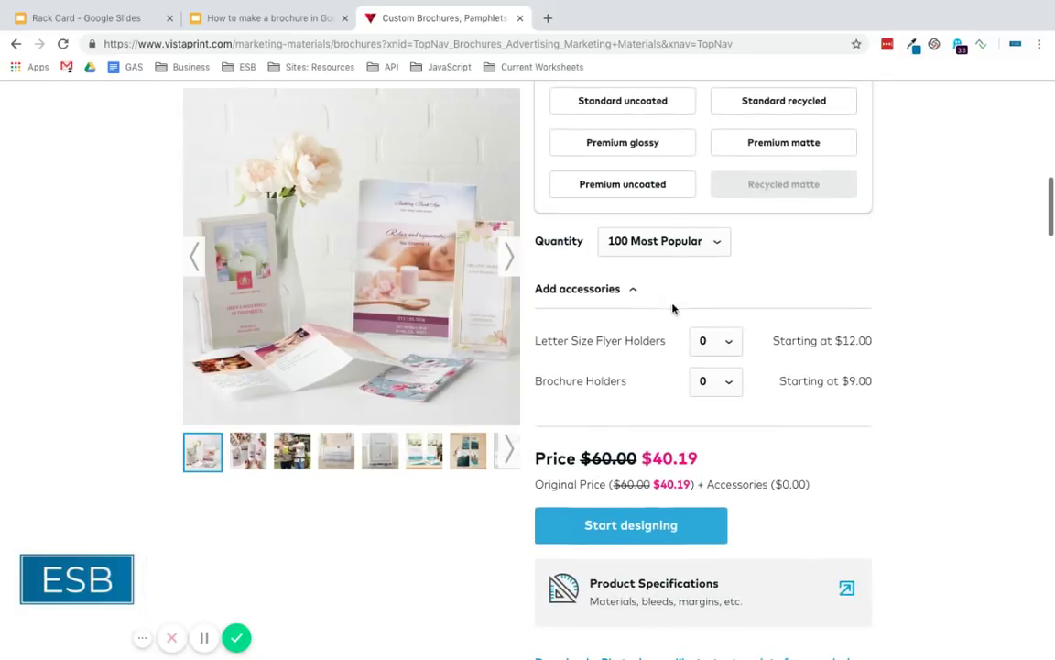
# - Check the Tri-fold Brochure specs: trim 10.98" x 8.50", full bleed 11.10" x 8.62"
pyautogui.click(636, 591)
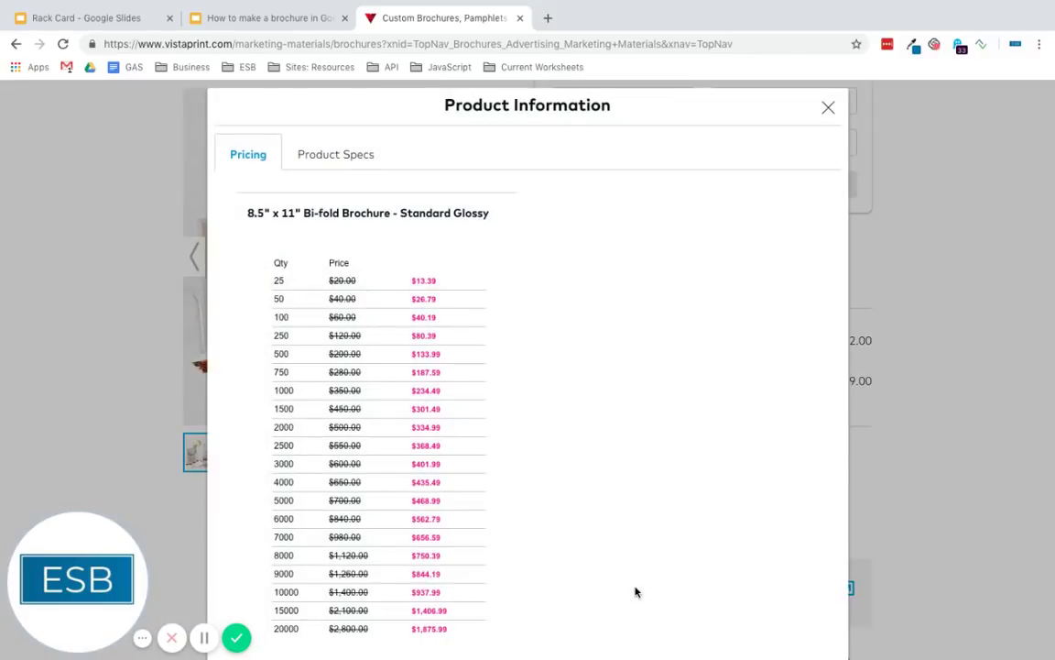
pyautogui.click(335, 157)
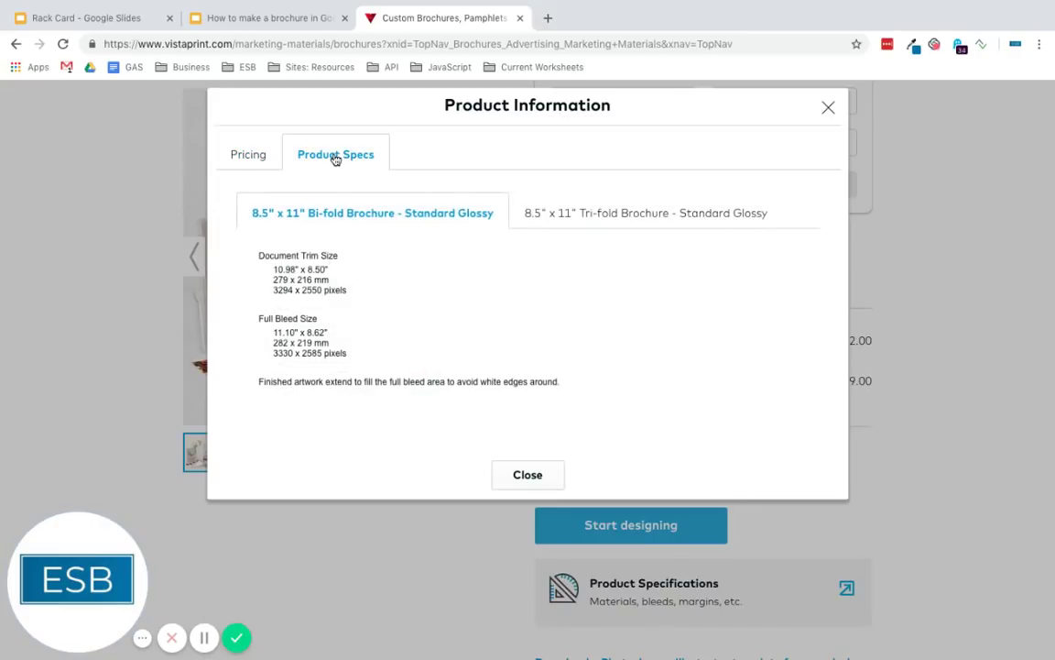
pyautogui.click(609, 221)
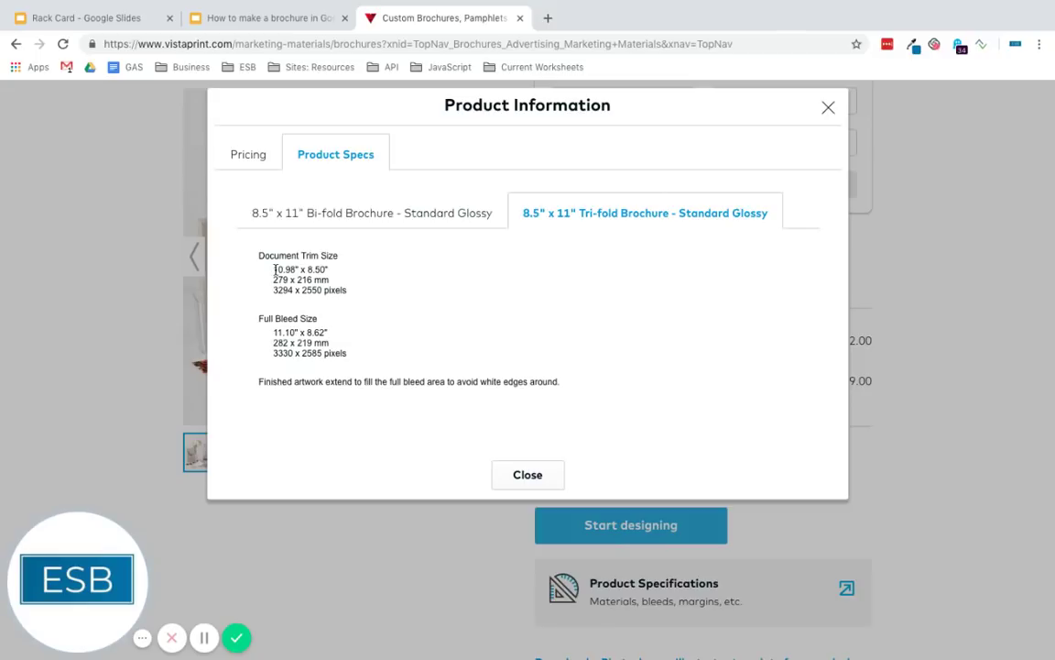
pyautogui.moveTo(276, 270); pyautogui.dragTo(328, 269)
pyautogui.moveTo(276, 333); pyautogui.dragTo(329, 334)
pyautogui.click(305, 339)
# - Set the page setup to Custom, 11.1 inches wide by 8.62 inches high
pyautogui.click(278, 20)
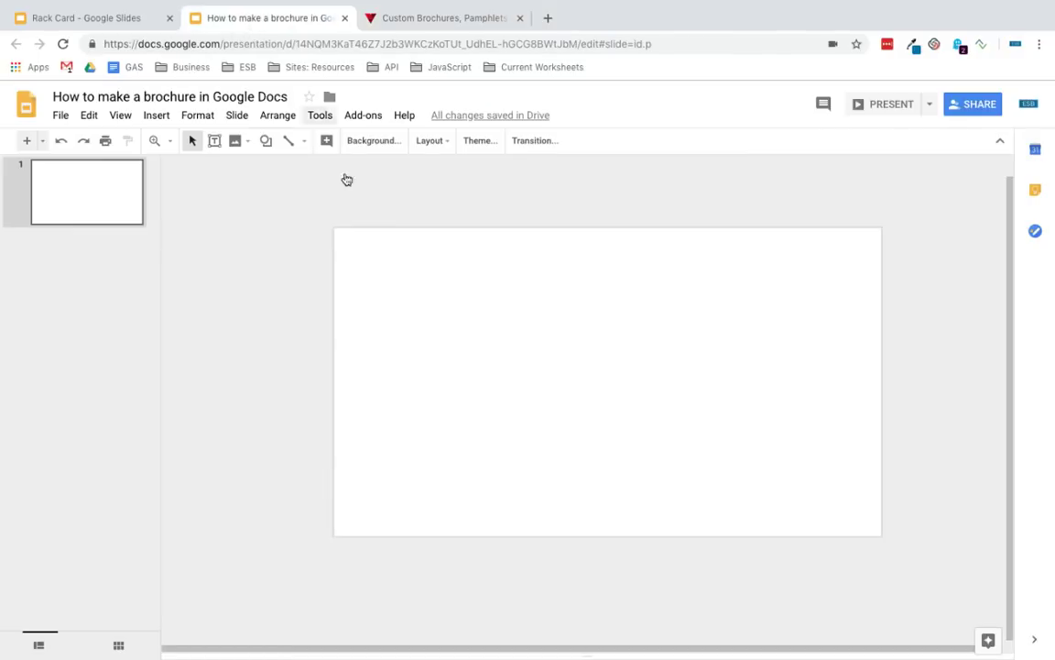
pyautogui.click(60, 116)
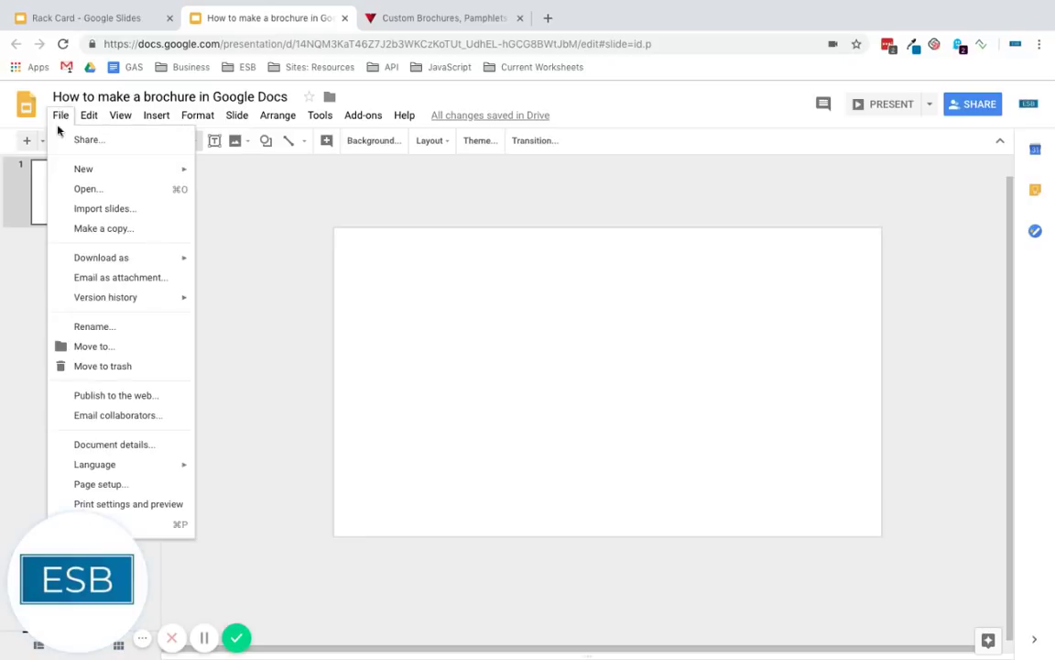
pyautogui.click(122, 484)
pyautogui.click(467, 371)
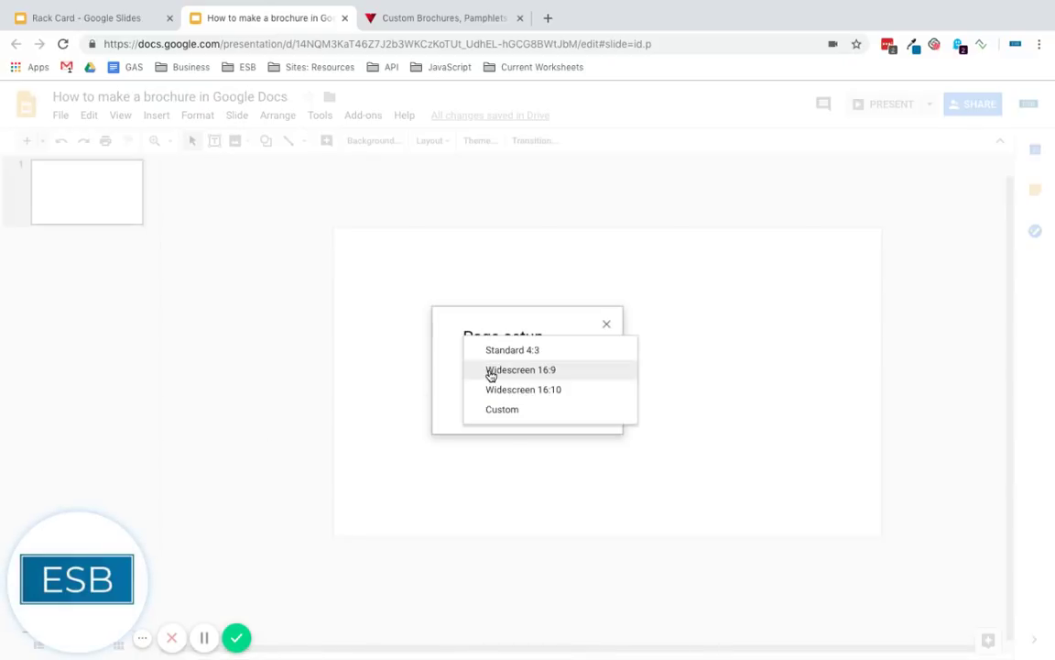
pyautogui.click(542, 419)
pyautogui.doubleClick(495, 397)
pyautogui.write('11.1')
pyautogui.press('Tab')
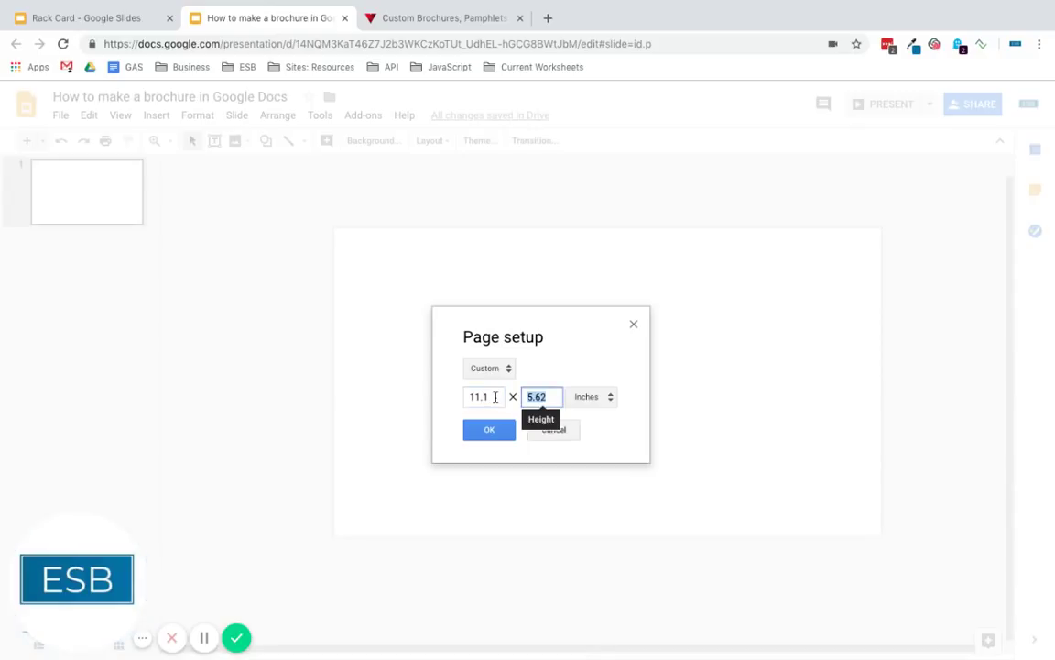
pyautogui.write('8.6')
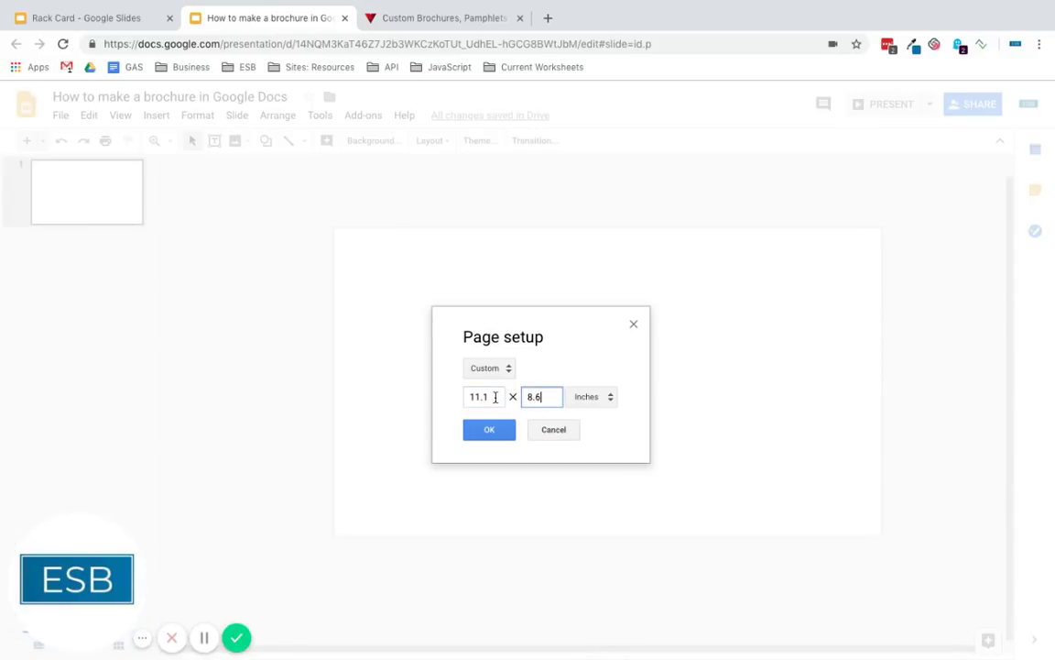
pyautogui.write('25')
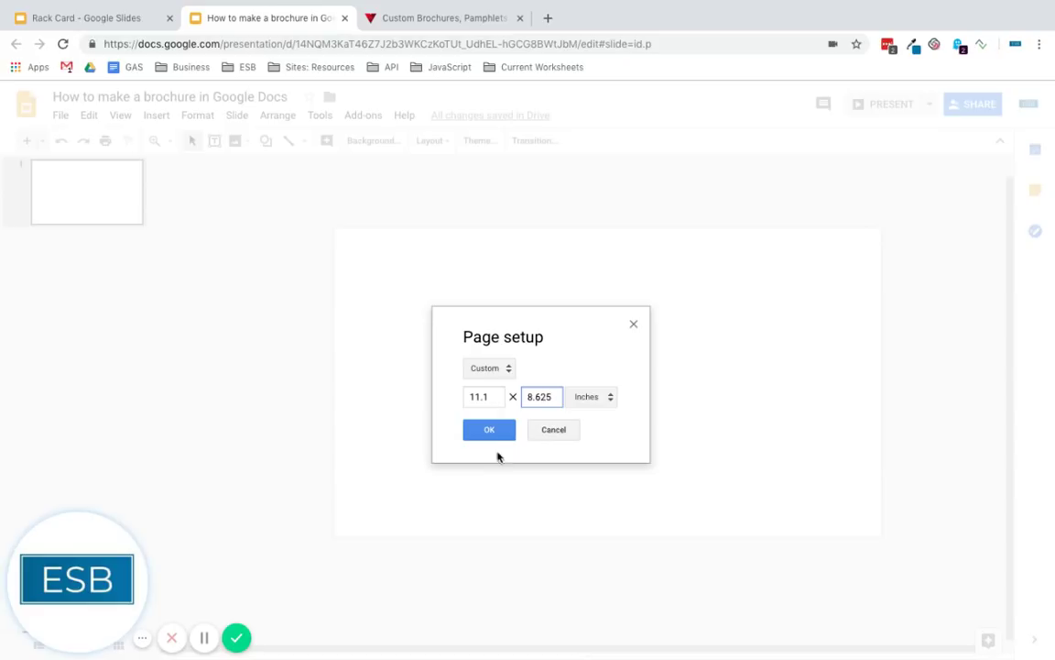
pyautogui.press('BackSpace')
pyautogui.click(490, 396)
pyautogui.click(495, 430)
# - Correct the custom page height to 8.625 inches
pyautogui.click(59, 117)
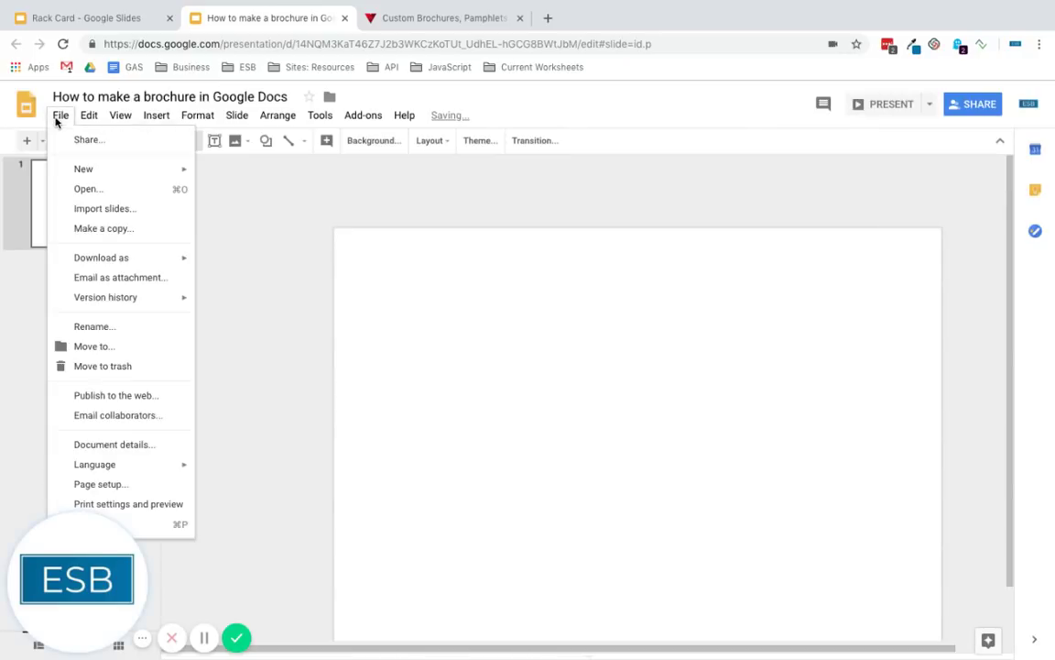
pyautogui.click(155, 484)
pyautogui.click(539, 383)
pyautogui.press('BackSpace')
pyautogui.write('25')
pyautogui.click(474, 415)
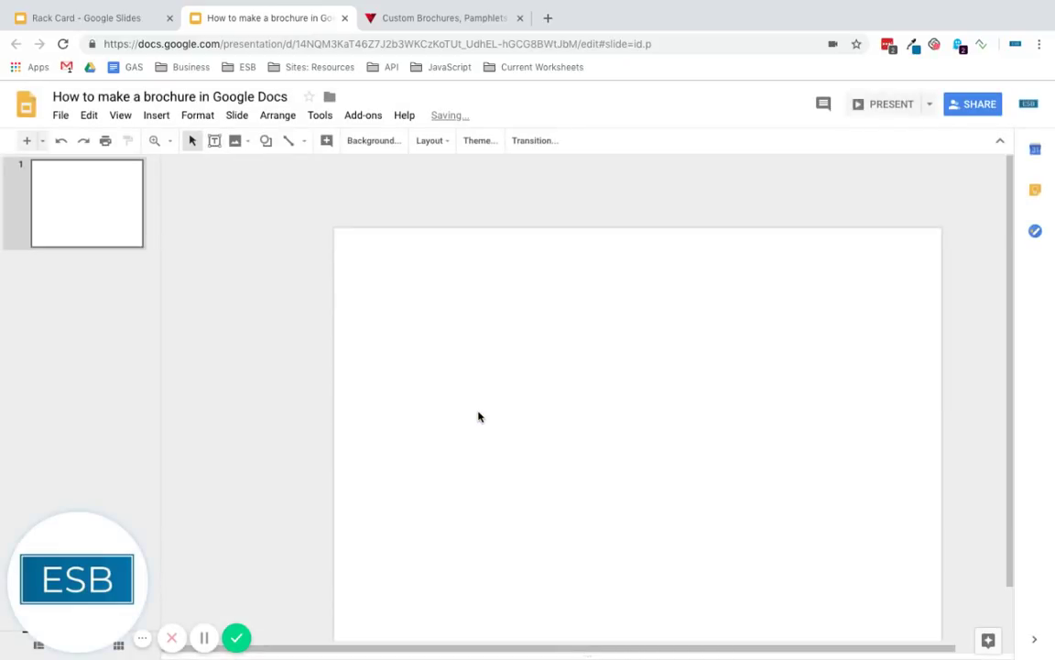
# - Recheck Vistaprint's 11.10" x 8.62" full bleed size, then return to the brochure presentation
pyautogui.click(417, 18)
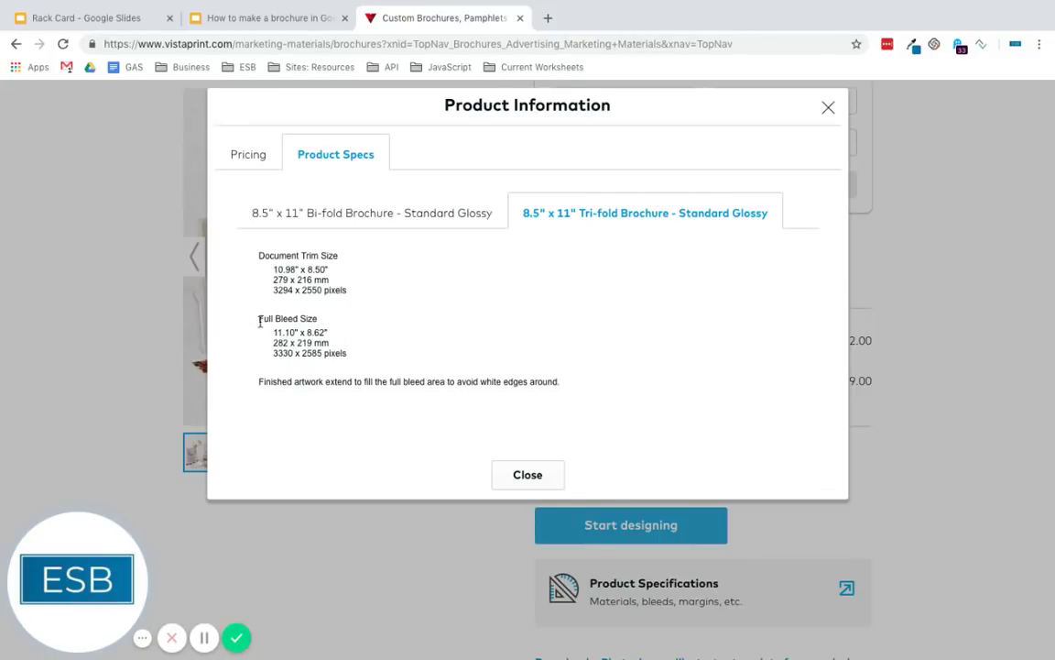
pyautogui.moveTo(258, 318); pyautogui.dragTo(357, 368)
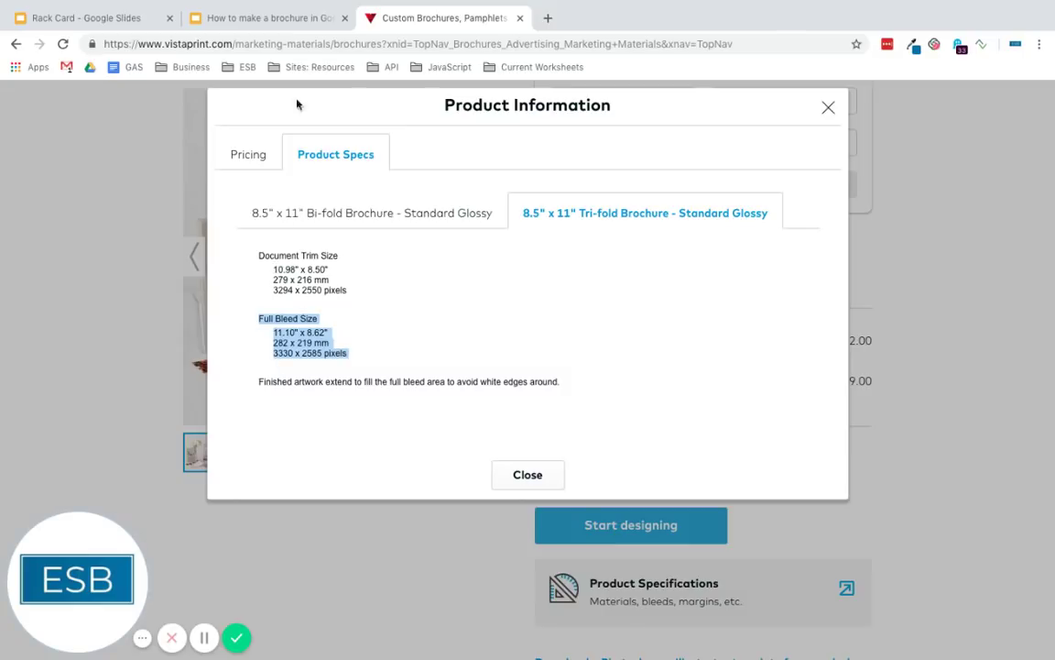
pyautogui.click(268, 19)
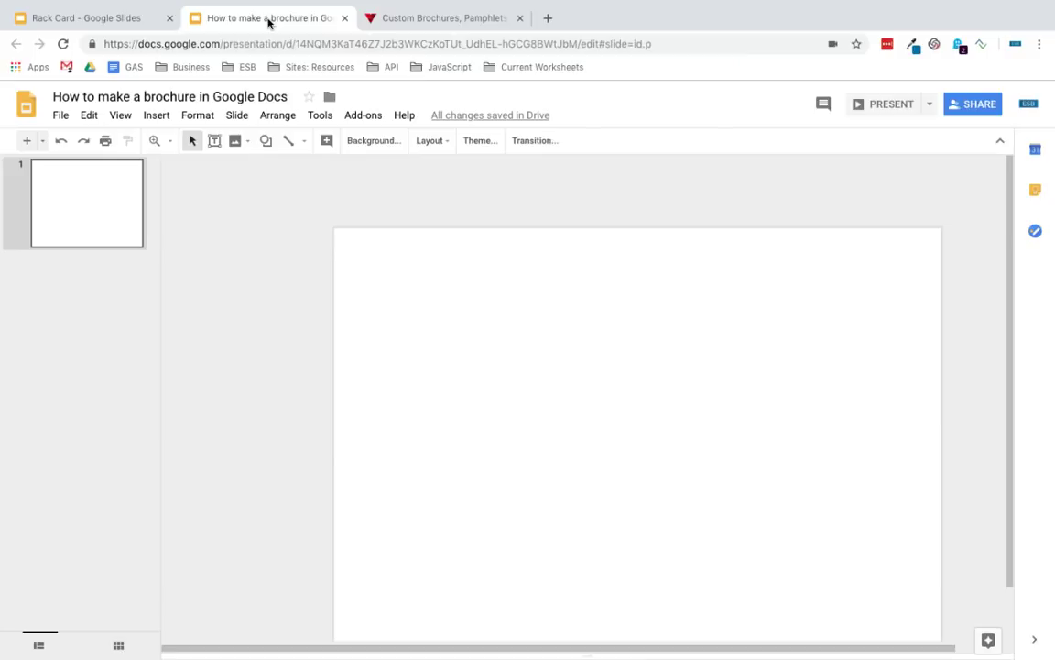
pyautogui.click(420, 20)
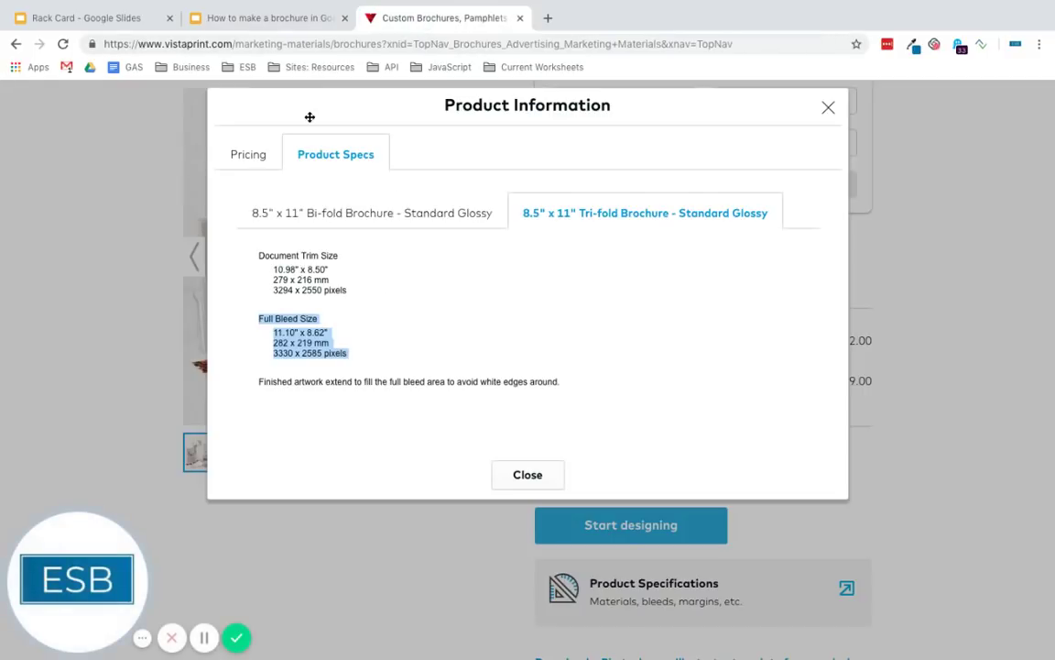
pyautogui.click(248, 21)
# - In Edit guides, set vertical Guide 1 to 0.125 in and add a second guide
pyautogui.click(119, 114)
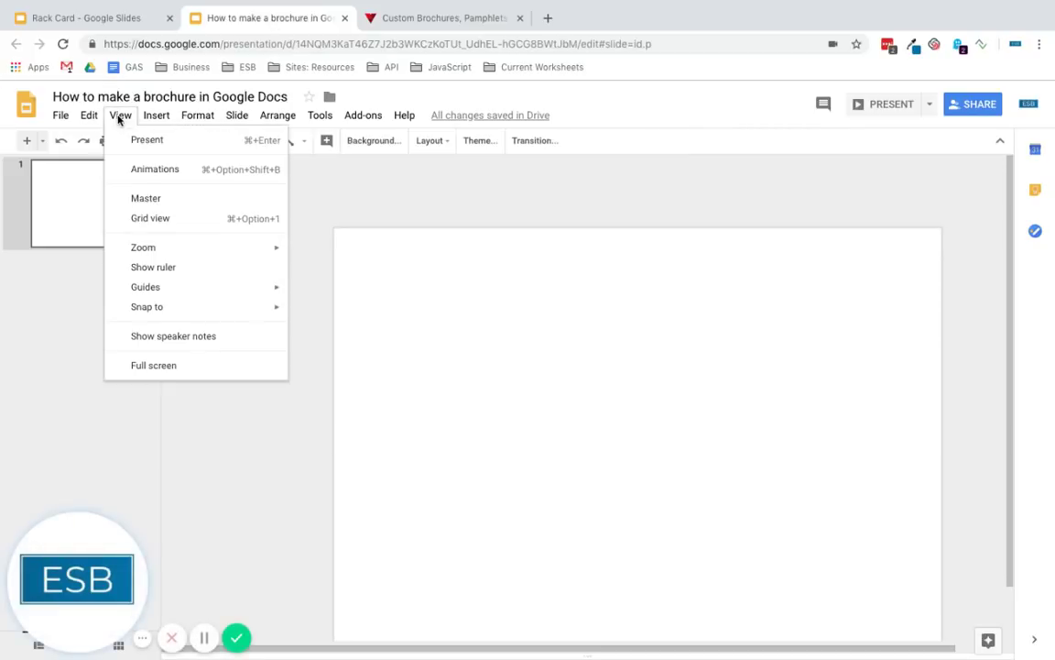
pyautogui.moveTo(263, 294)
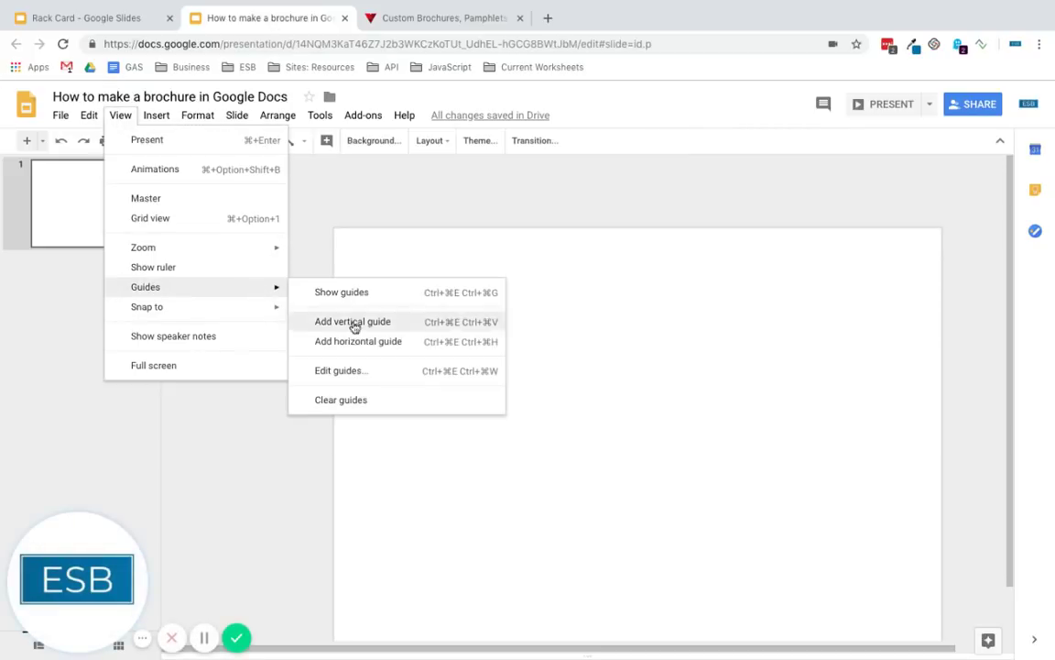
pyautogui.click(379, 377)
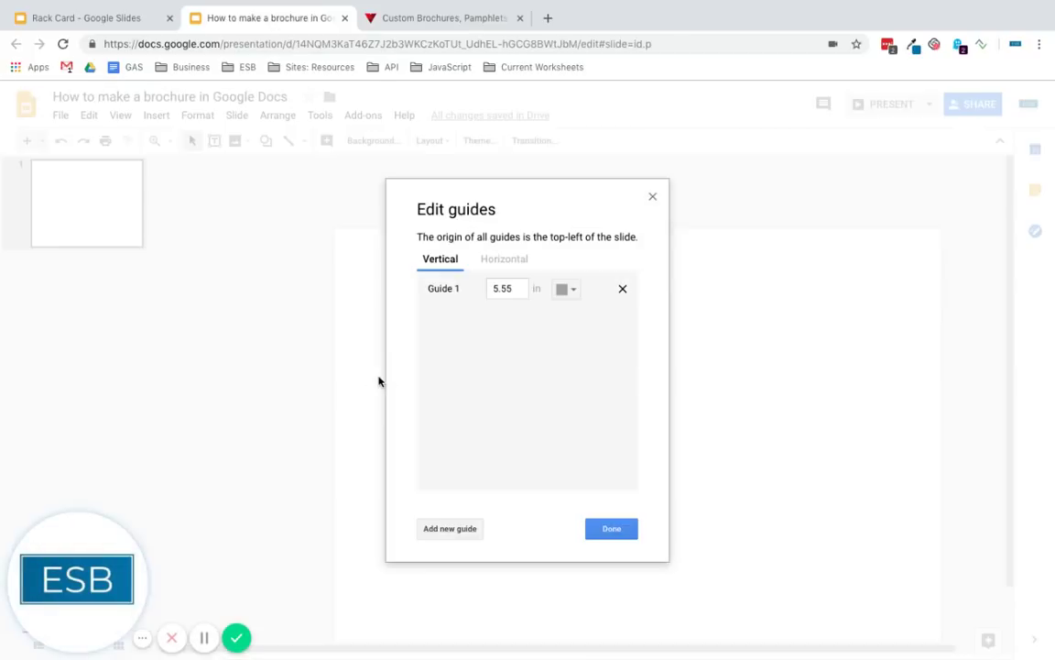
pyautogui.doubleClick(521, 292)
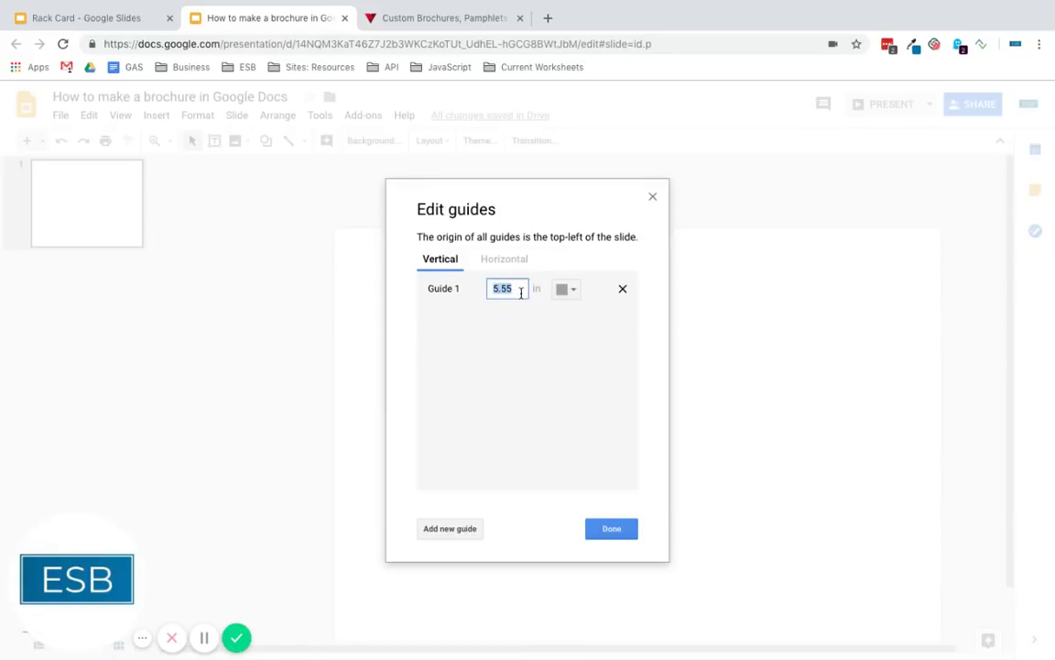
pyautogui.press('BackSpace')
pyautogui.write('.12')
pyautogui.click(462, 535)
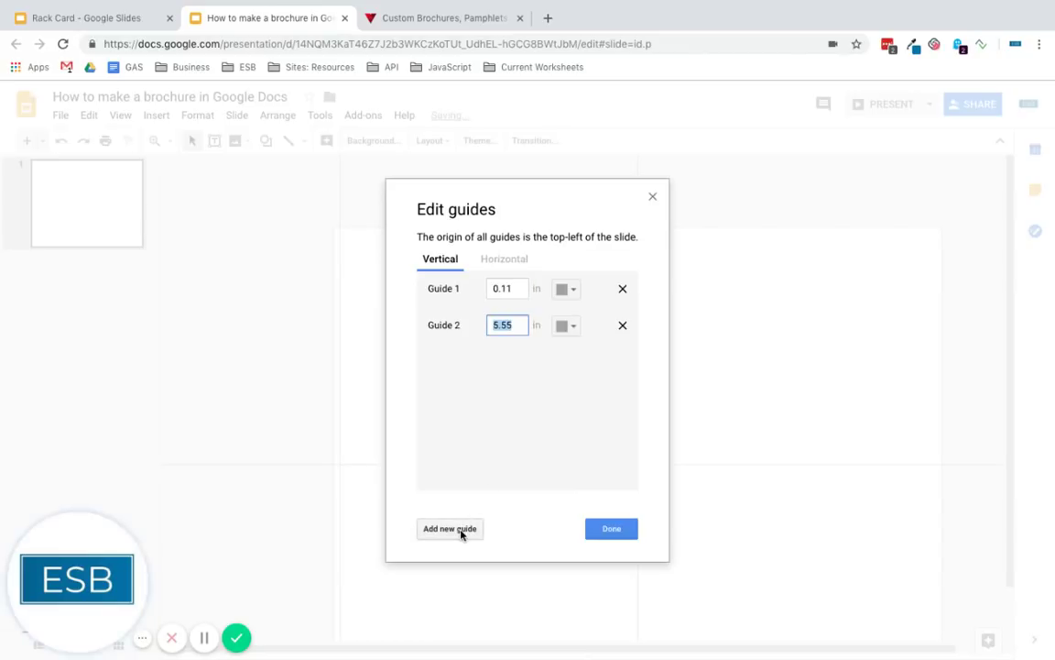
pyautogui.click(510, 288)
pyautogui.press('BackSpace')
pyautogui.write('25')
# - Set vertical Guide 2 to 10.97 in, matching Vistaprint's trim width
pyautogui.click(520, 321)
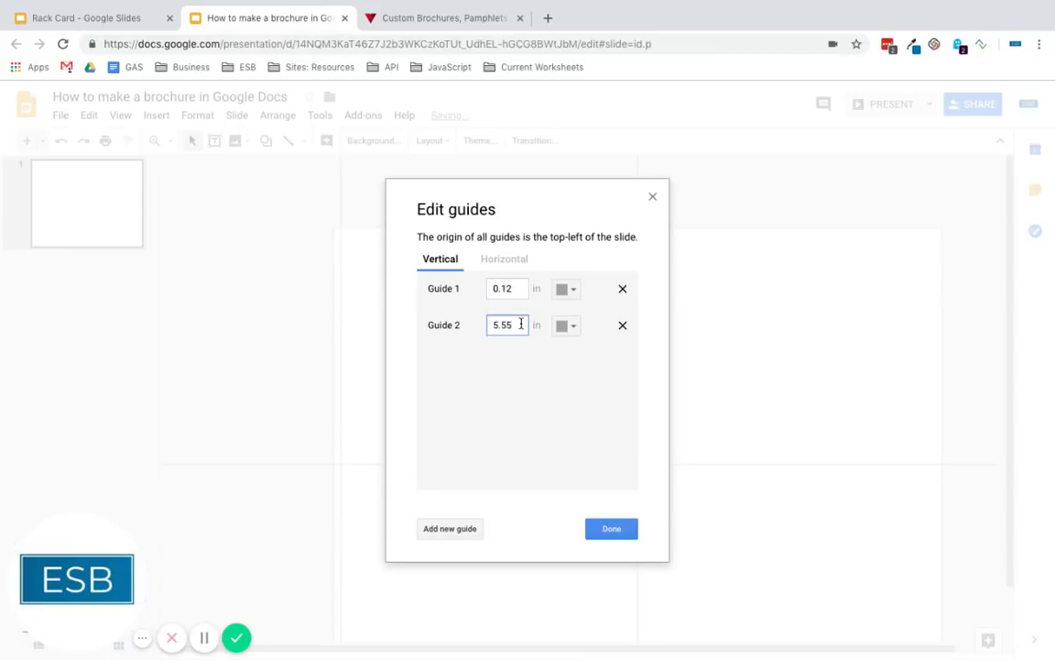
pyautogui.press('BackSpace')
pyautogui.press('BackSpace')
pyautogui.press('BackSpace')
pyautogui.press('BackSpace')
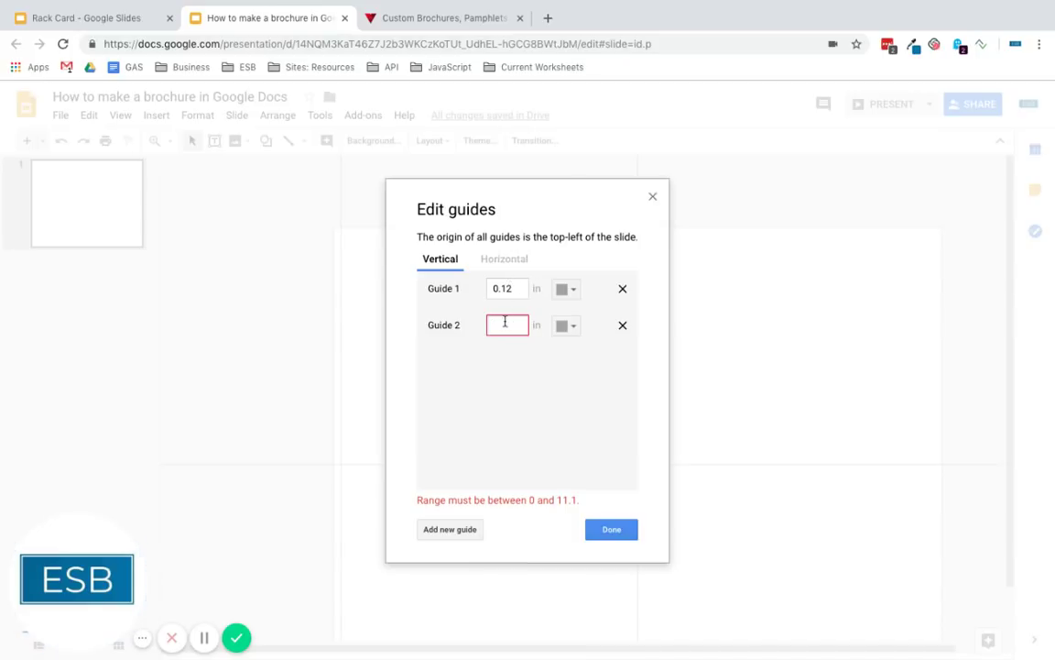
pyautogui.write('1')
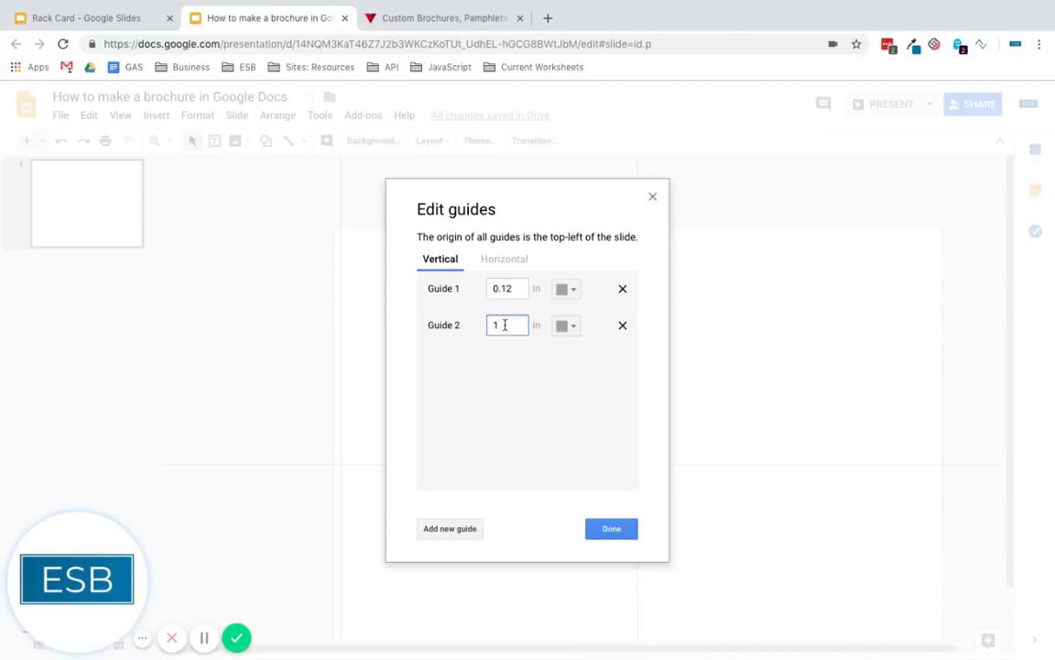
pyautogui.hotkey('ctrl', 'Tab')
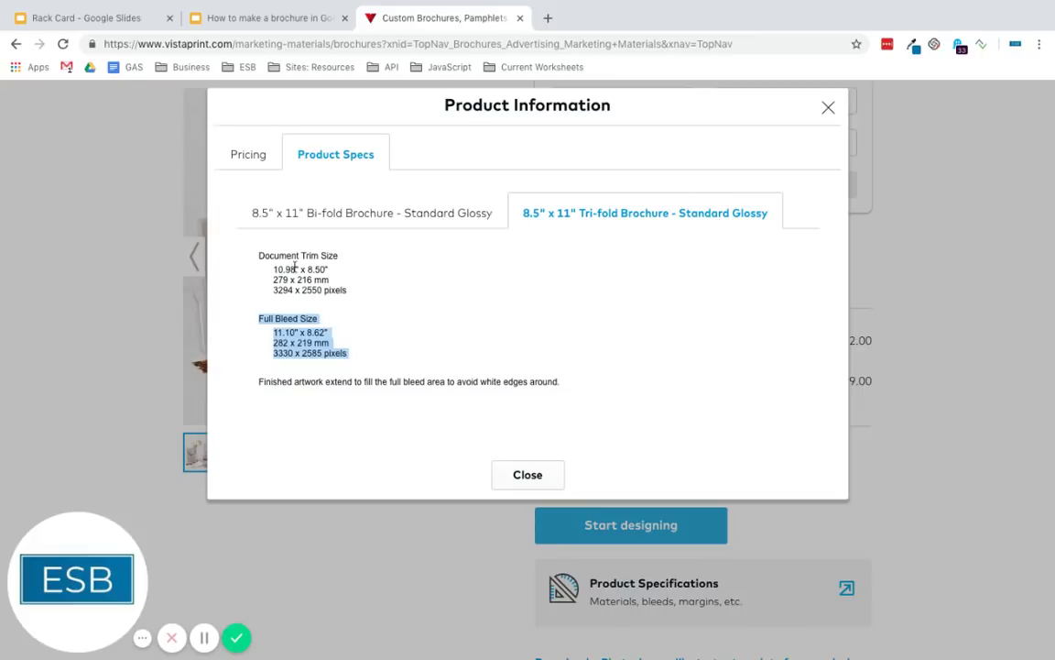
pyautogui.hotkey('ctrl', 'shift', 'Tab')
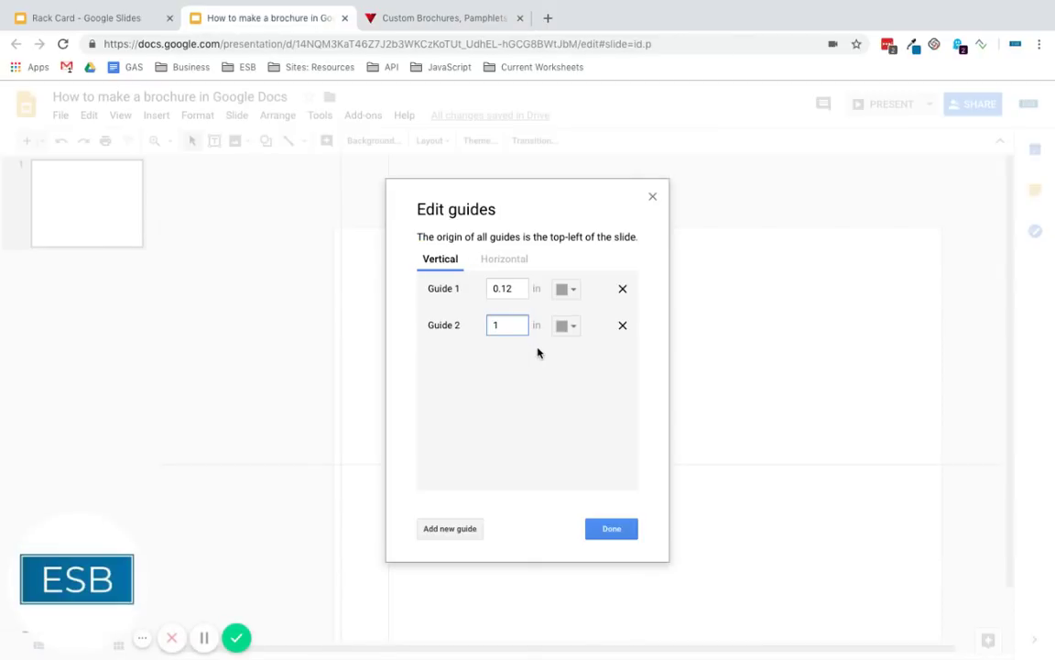
pyautogui.write('.97')
pyautogui.click(521, 457)
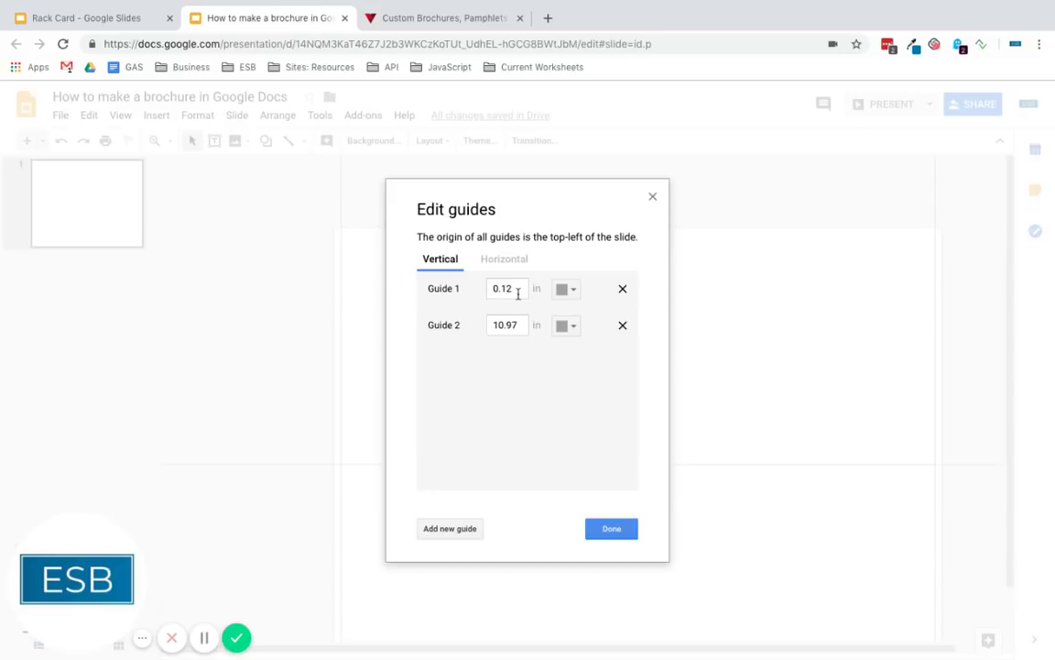
# - Set horizontal Guide 1 to 0.125 in and add a second at 8.5 in
pyautogui.click(510, 261)
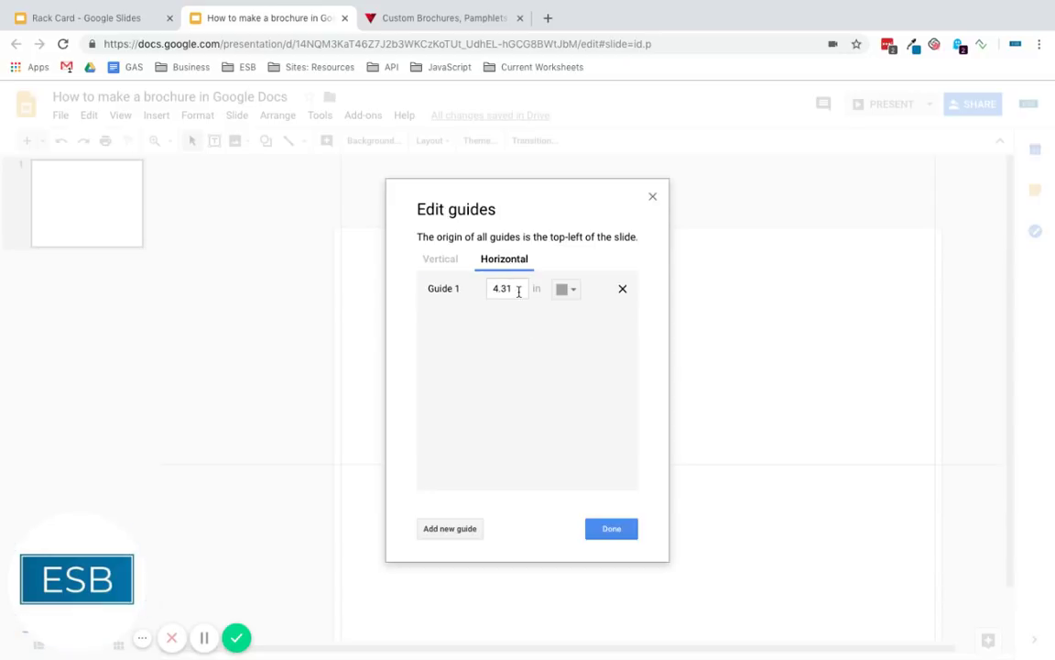
pyautogui.click(518, 291)
pyautogui.write('.125')
pyautogui.click(450, 529)
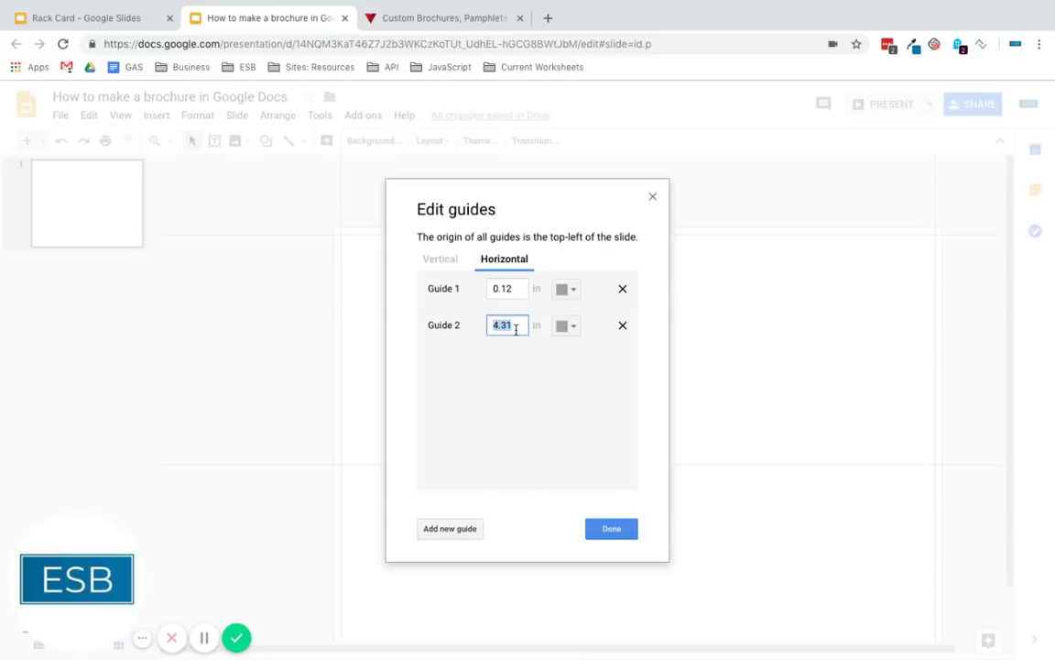
pyautogui.click(436, 20)
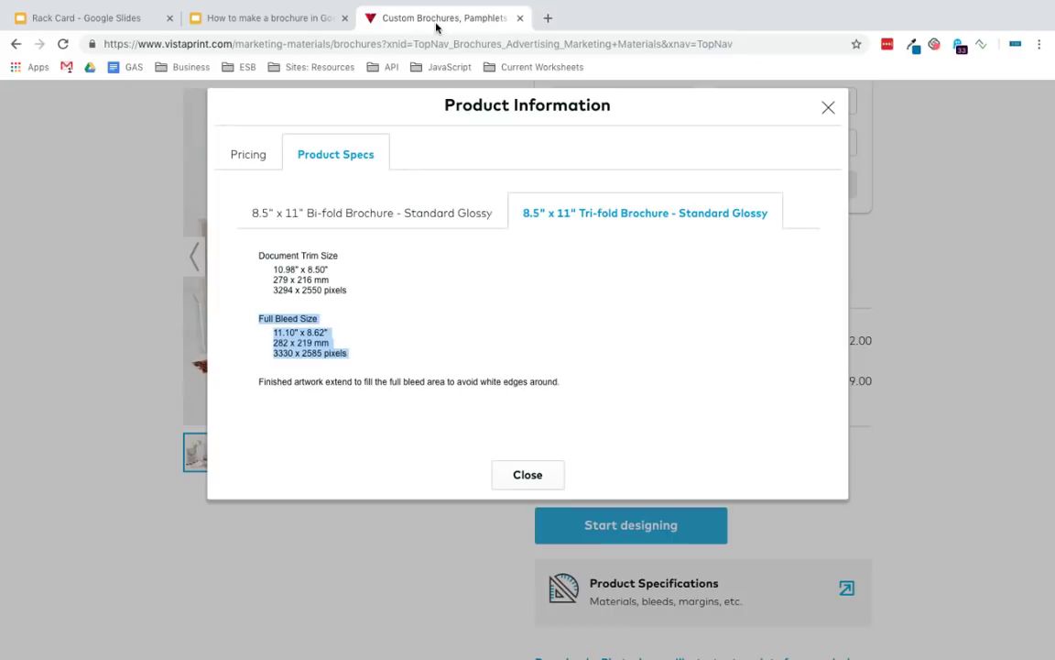
pyautogui.click(293, 22)
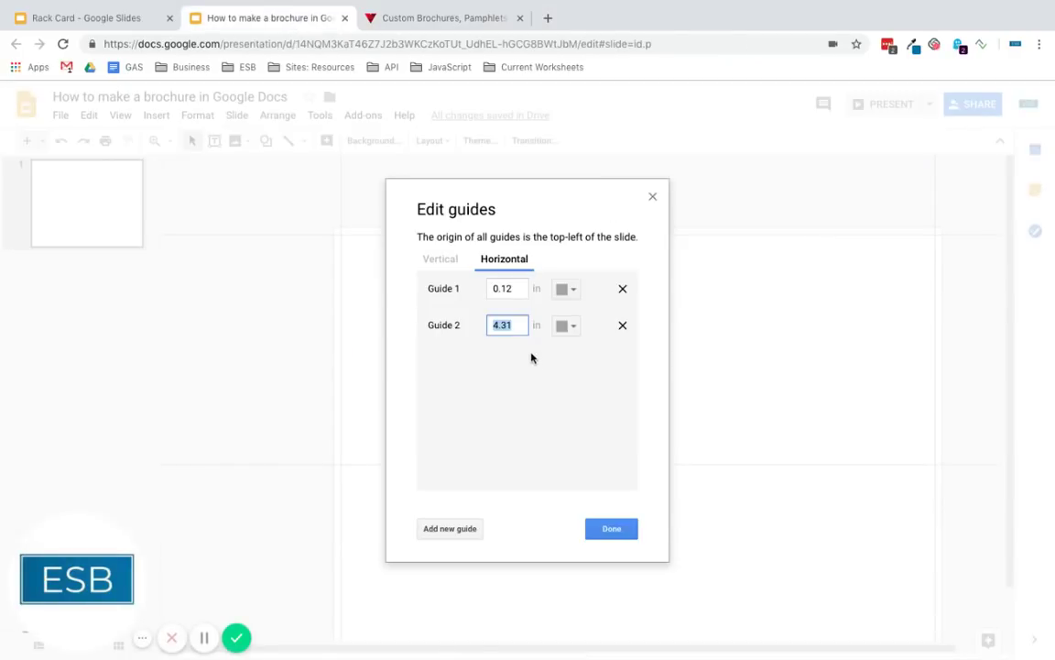
pyautogui.write('8.5')
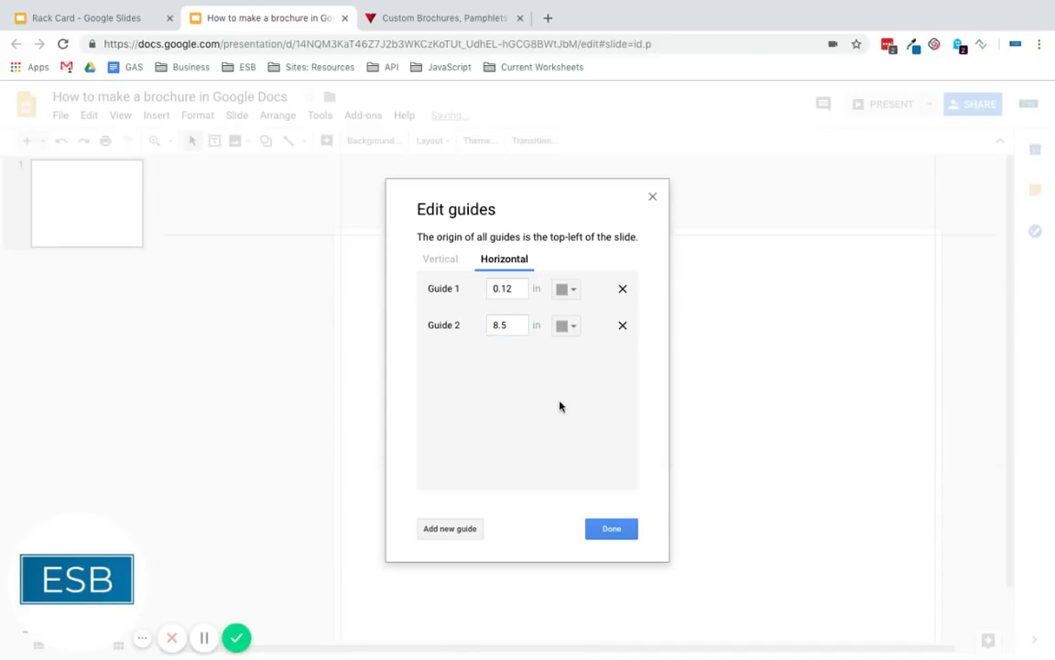
# - Apply the bleed guides and inspect the guide lines along the blank slide's edges
pyautogui.click(609, 529)
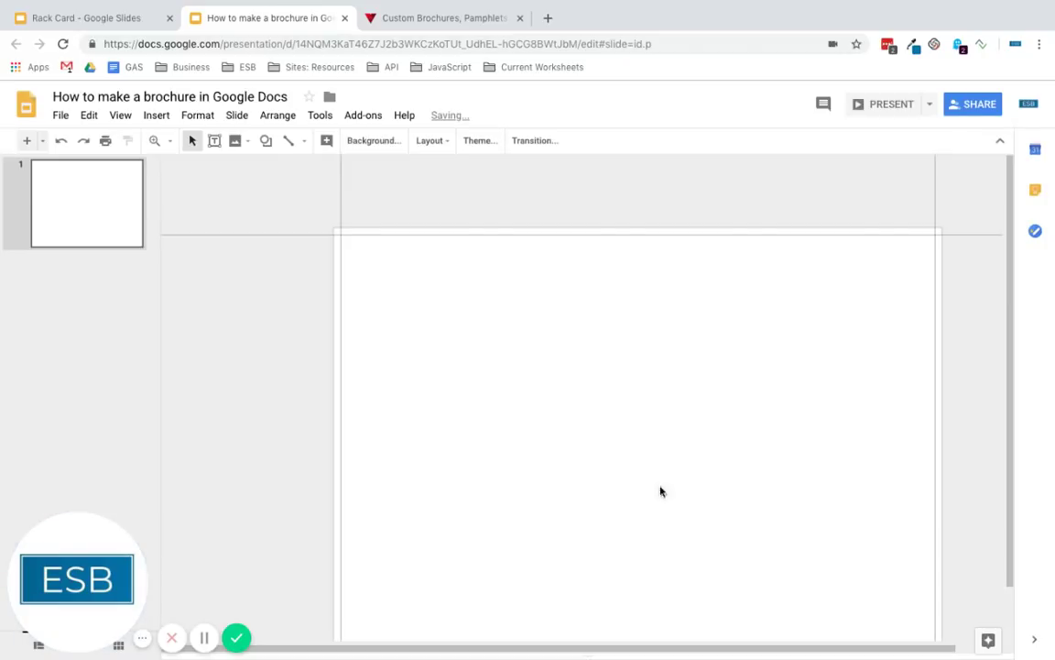
pyautogui.scroll(-1, 689, 428)
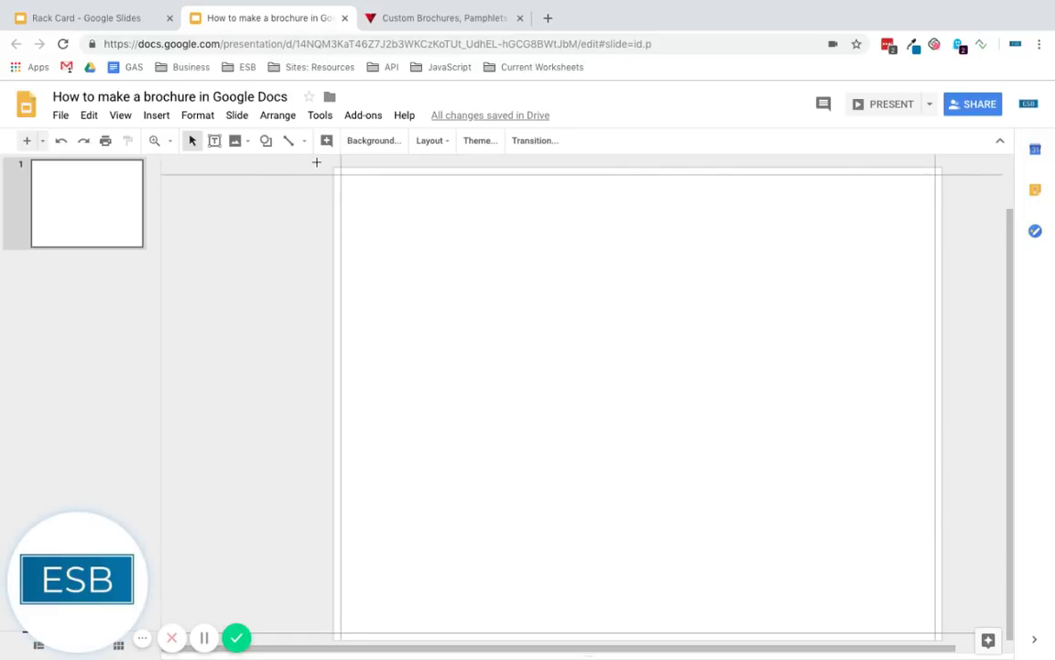
pyautogui.moveTo(316, 161); pyautogui.dragTo(429, 229)
pyautogui.moveTo(513, 230); pyautogui.dragTo(566, 424)
pyautogui.moveTo(749, 265); pyautogui.dragTo(753, 448)
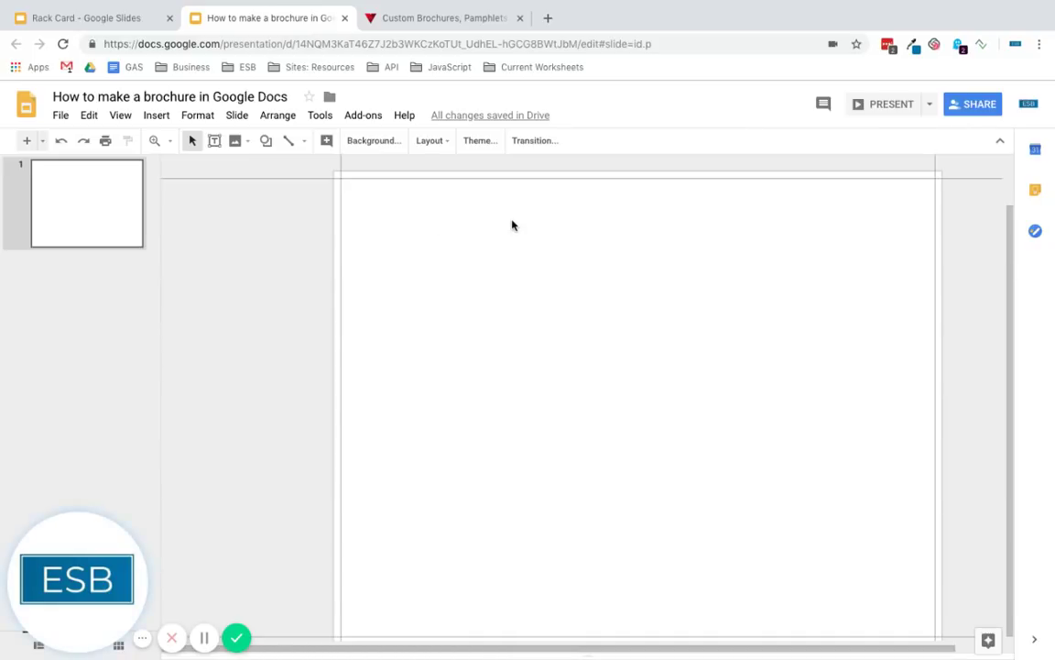
pyautogui.moveTo(532, 223); pyautogui.dragTo(533, 330)
pyautogui.moveTo(734, 251); pyautogui.dragTo(742, 408)
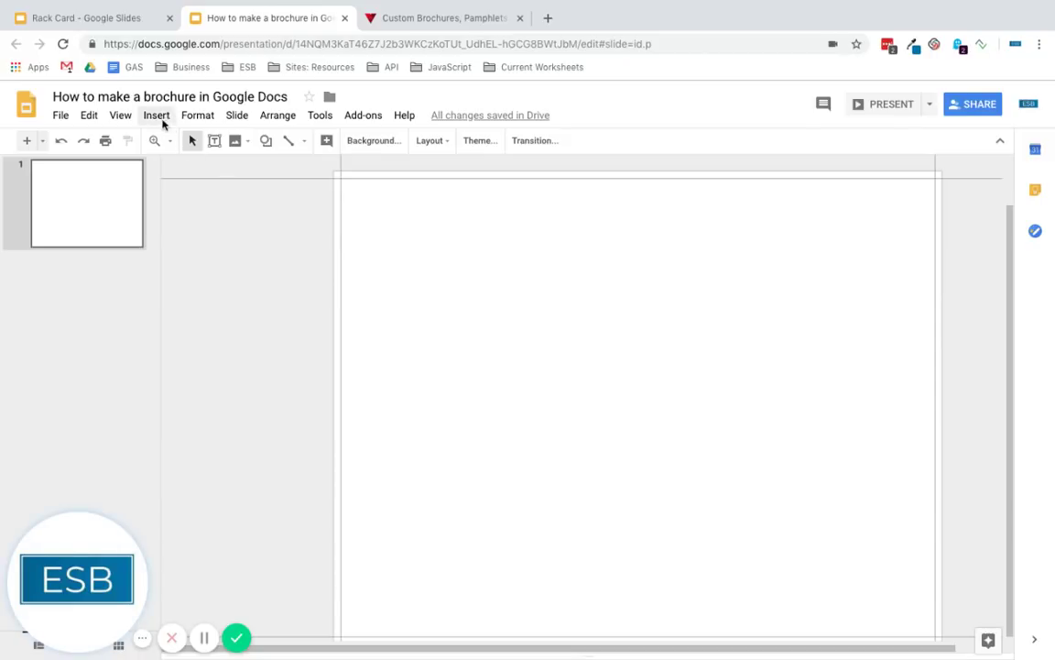
# - Add vertical fold guides at 3.625 and 7.313 inches
pyautogui.click(124, 117)
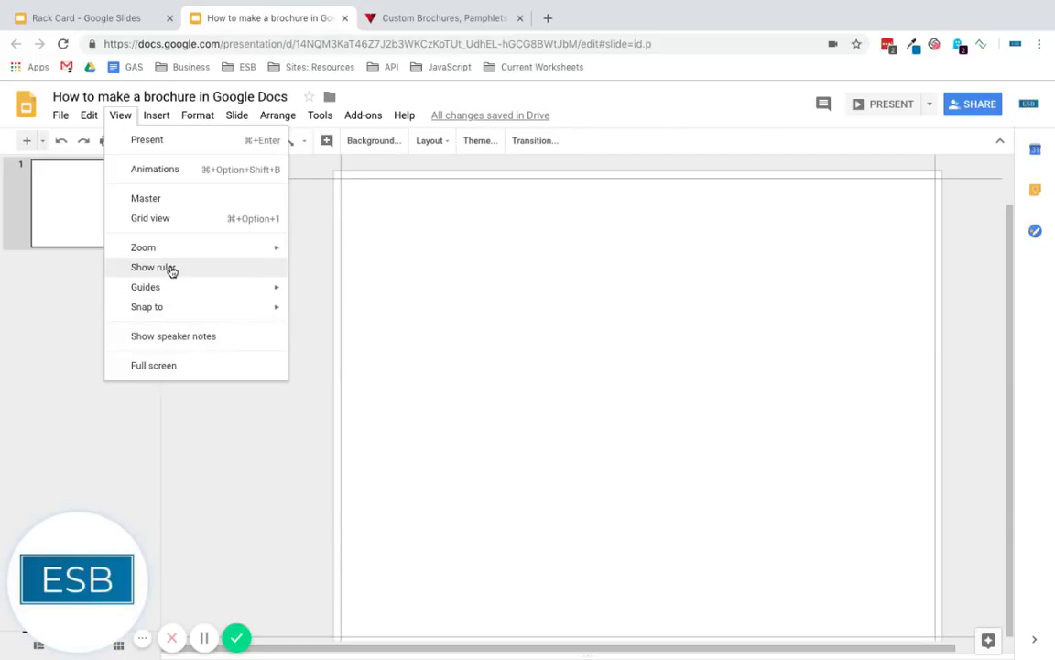
pyautogui.moveTo(178, 297)
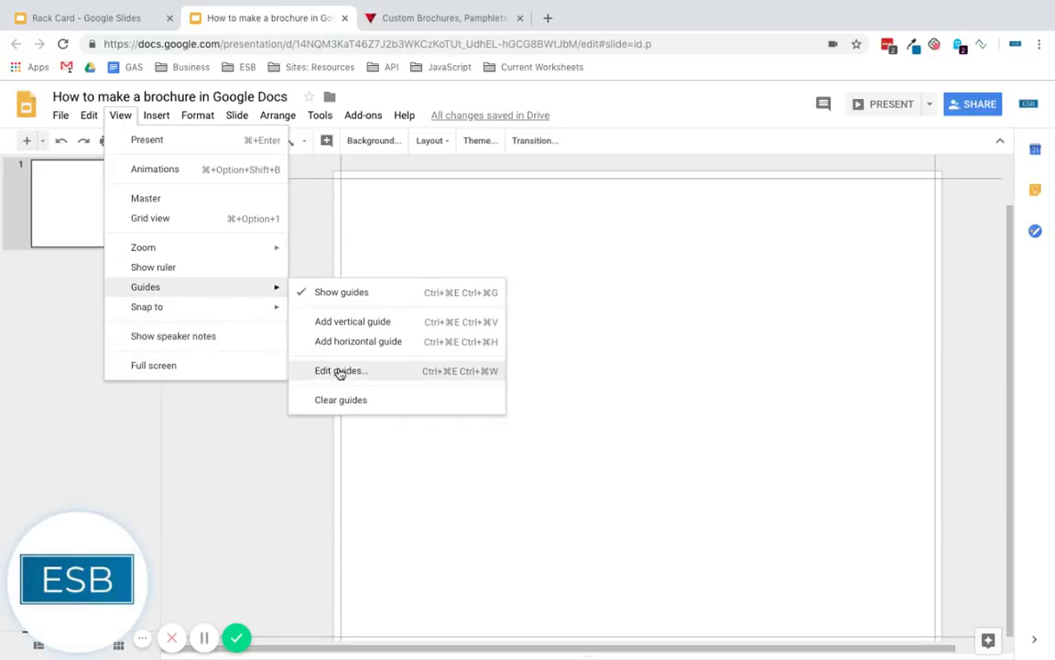
pyautogui.click(339, 371)
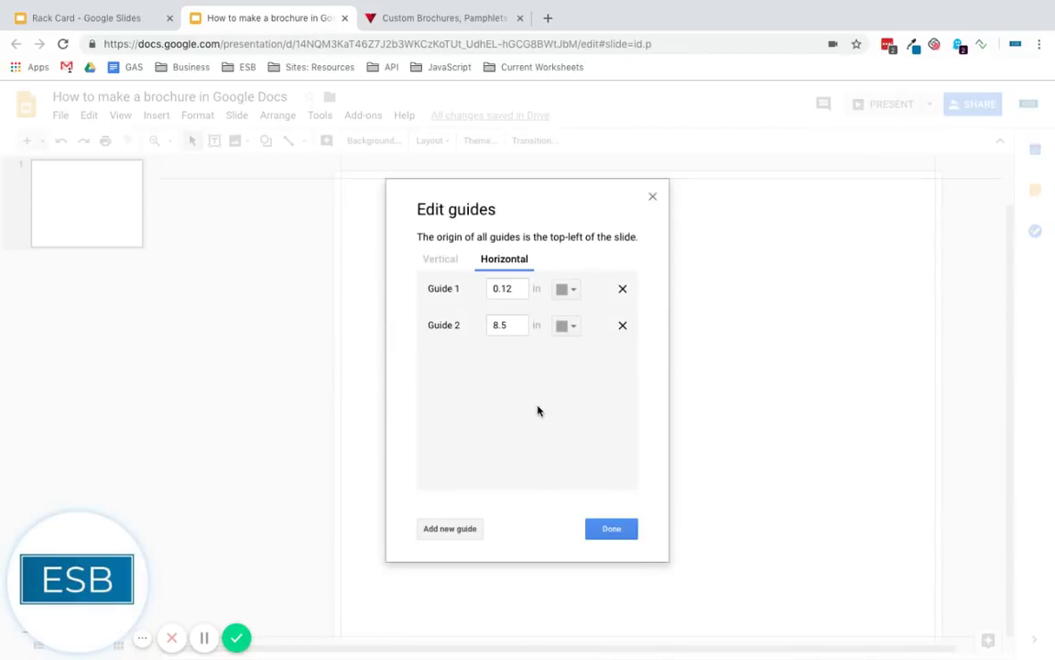
pyautogui.click(441, 260)
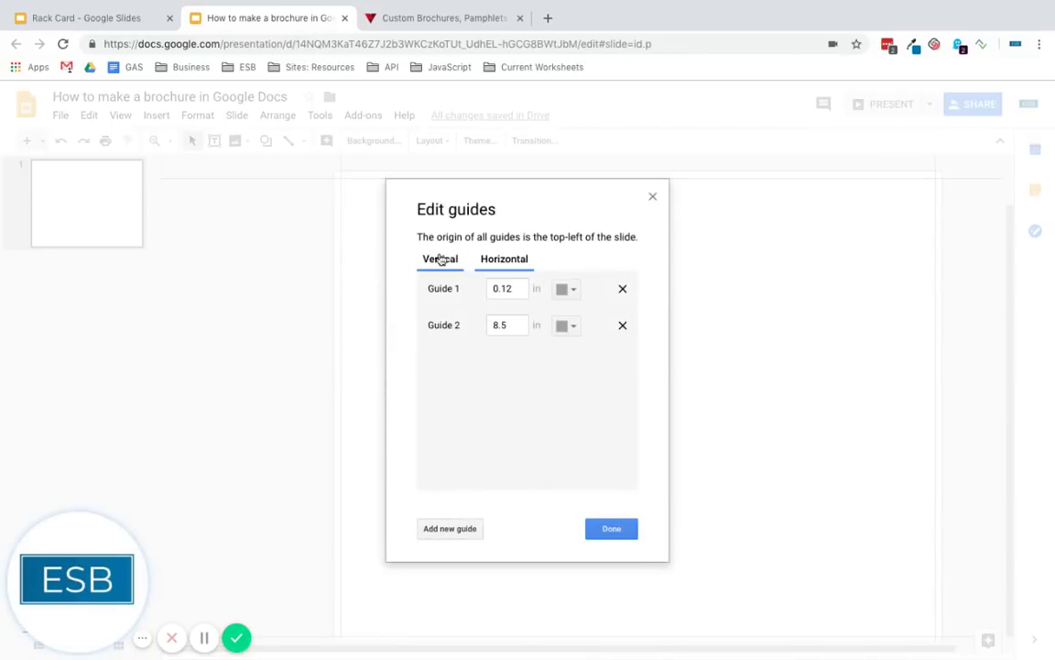
pyautogui.click(458, 528)
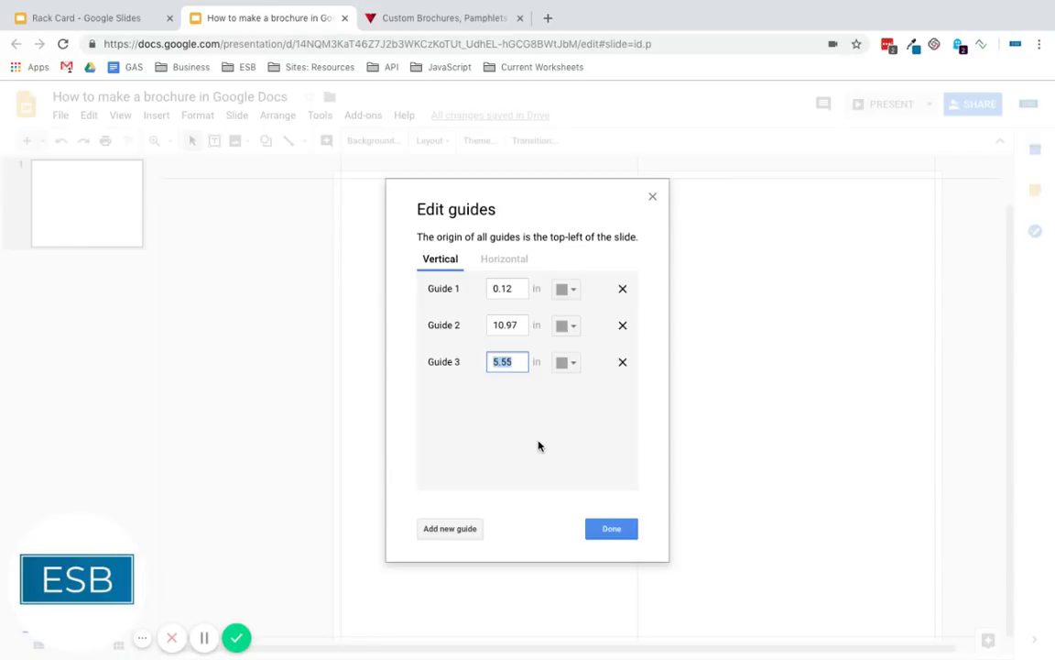
pyautogui.write('3.625')
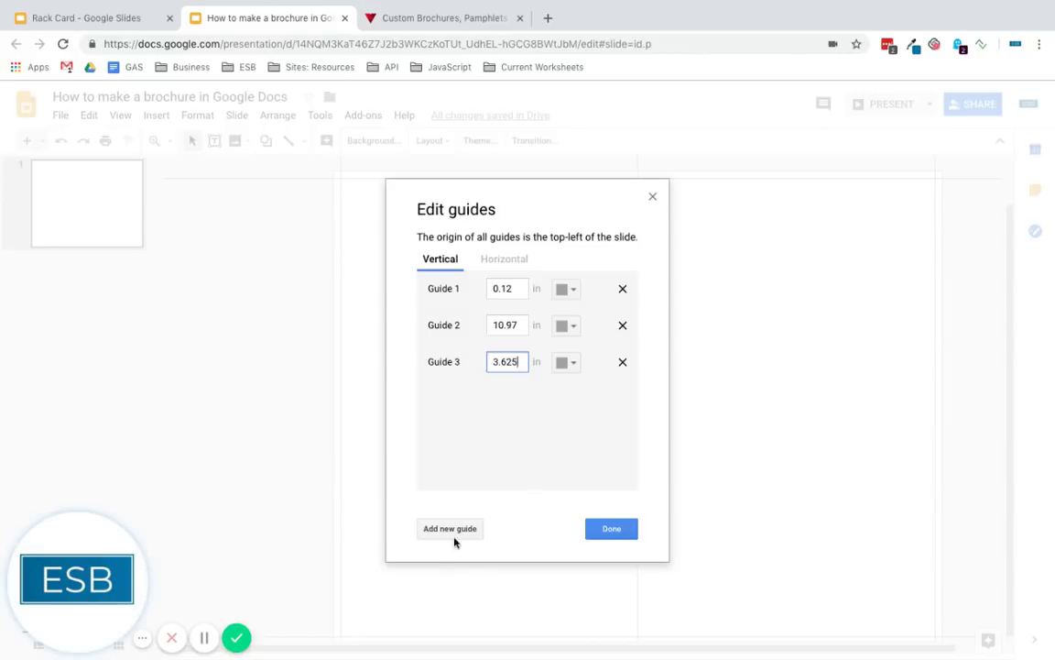
pyautogui.click(453, 530)
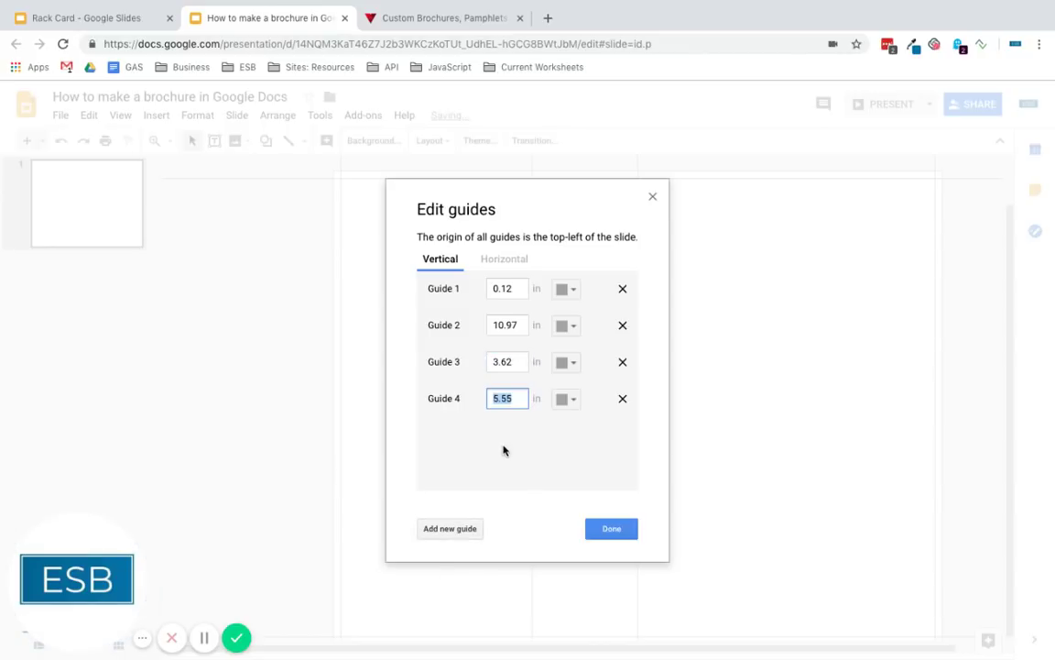
pyautogui.write('7.313')
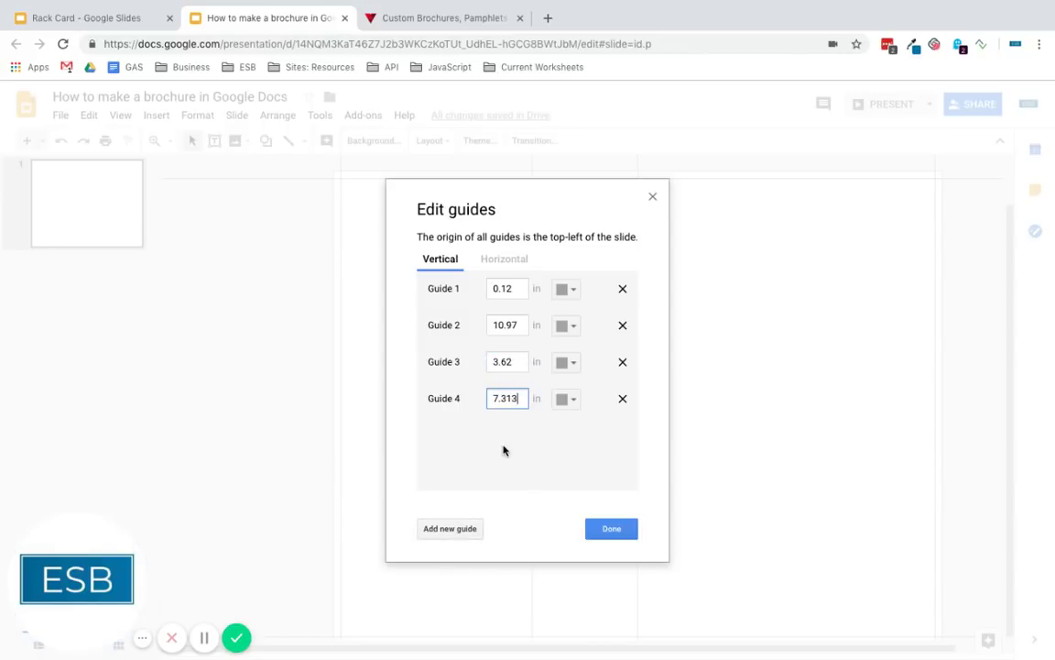
# - Make guides 3 and 4 orange and apply the guides
pyautogui.click(569, 362)
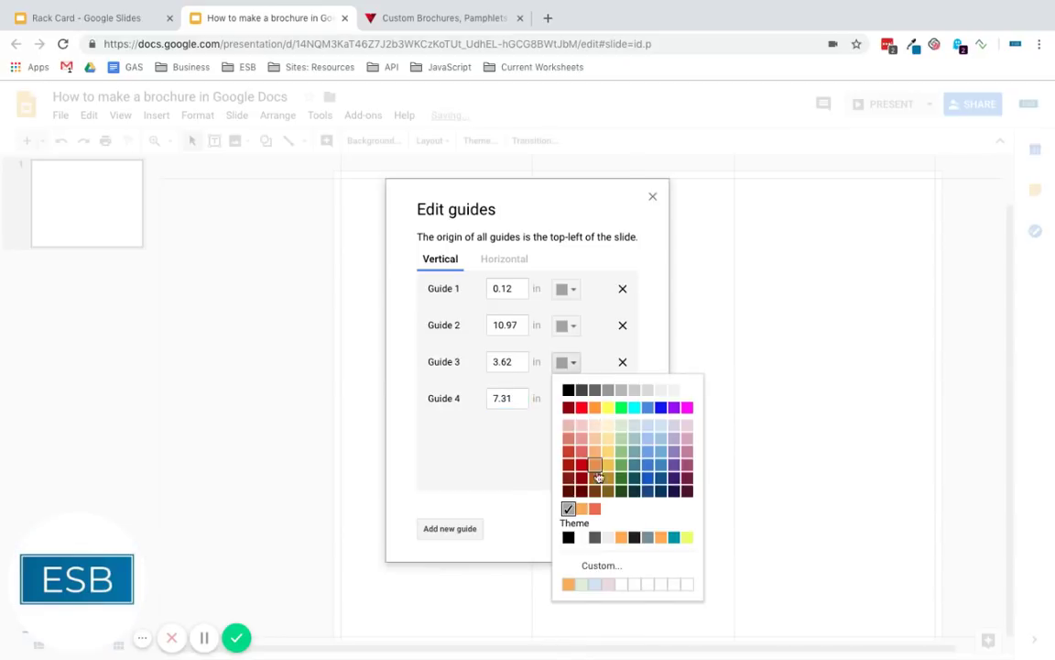
pyautogui.click(581, 508)
pyautogui.click(569, 398)
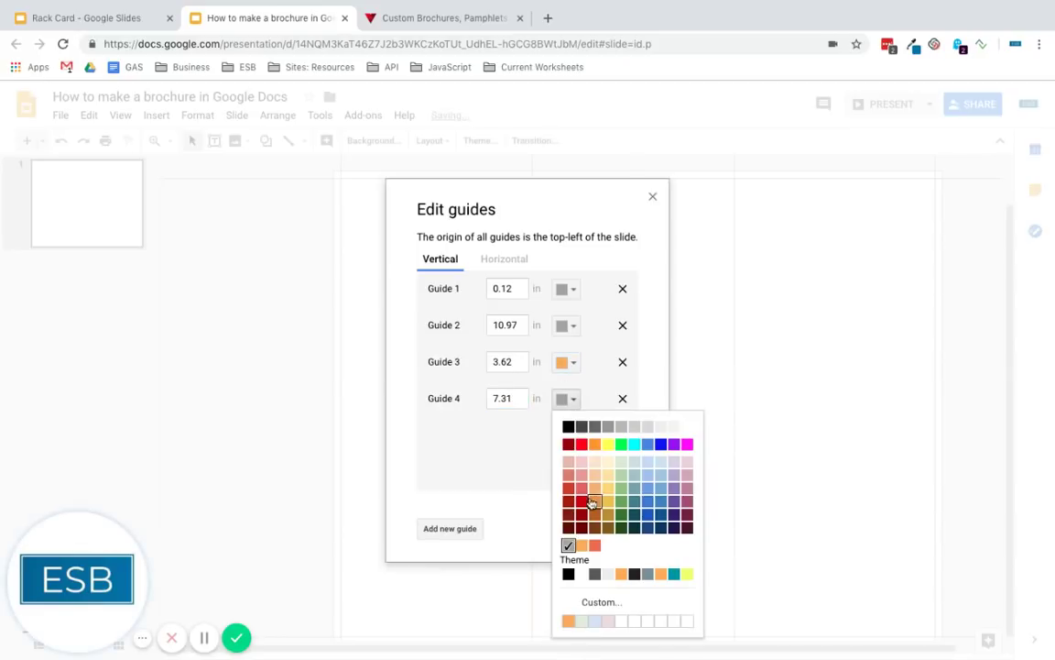
pyautogui.click(582, 545)
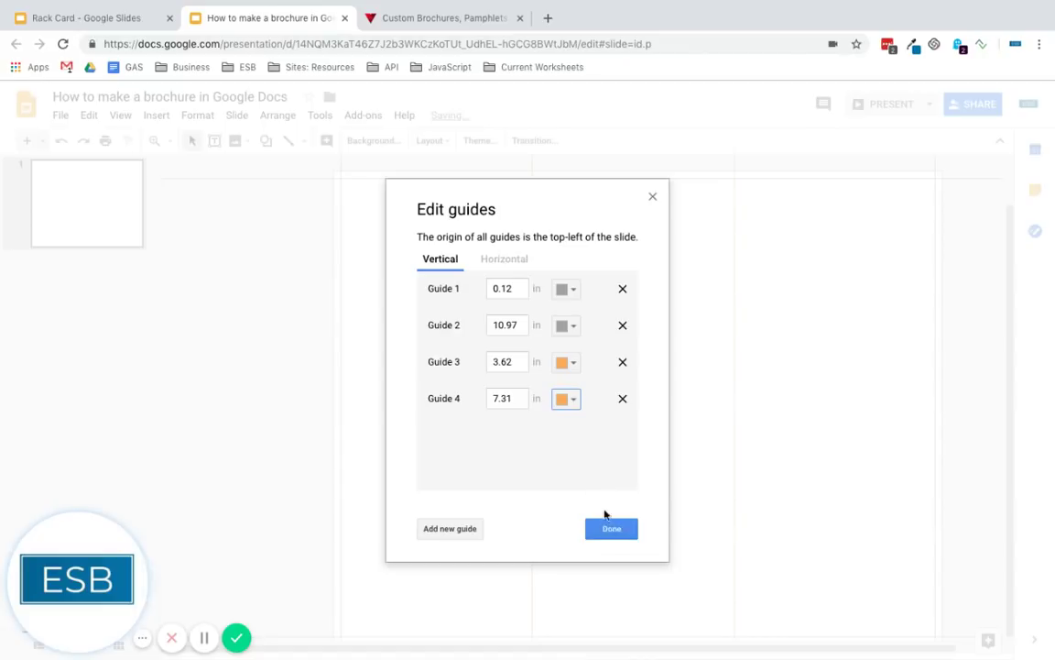
pyautogui.click(608, 524)
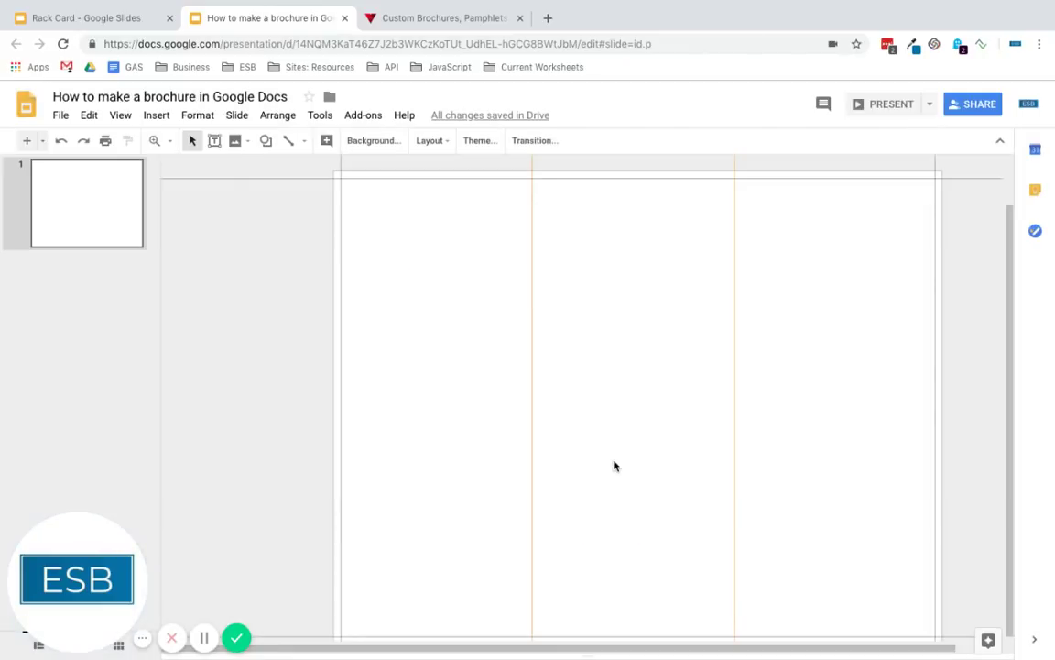
# - Discard an accidentally drawn text box and close Edit guides without changes
pyautogui.moveTo(505, 292)
pyautogui.mouseDown()
pyautogui.moveTo(848, 293)
pyautogui.moveTo(784, 273)
pyautogui.moveTo(784, 343)
pyautogui.mouseUp()
pyautogui.click(784, 348)
pyautogui.click(119, 116)
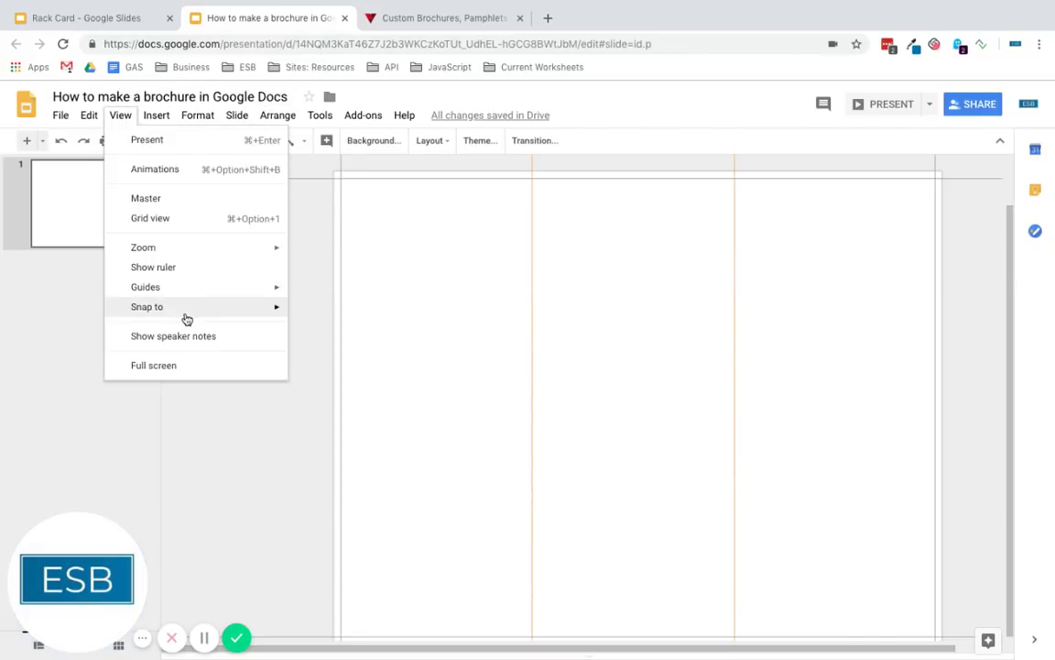
pyautogui.moveTo(205, 286)
pyautogui.click(374, 372)
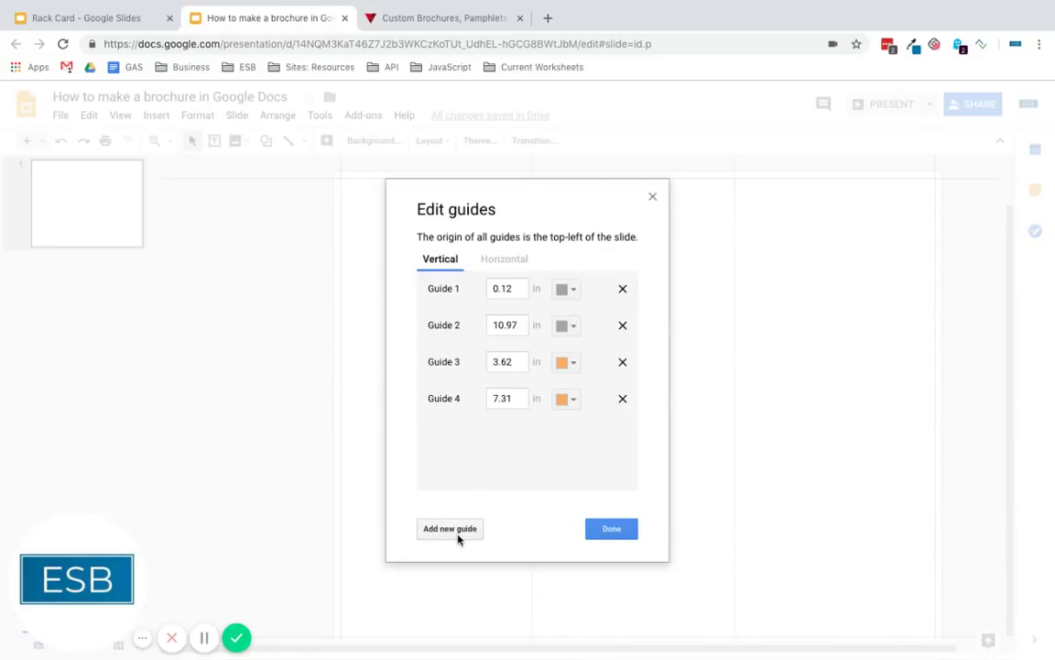
pyautogui.click(609, 531)
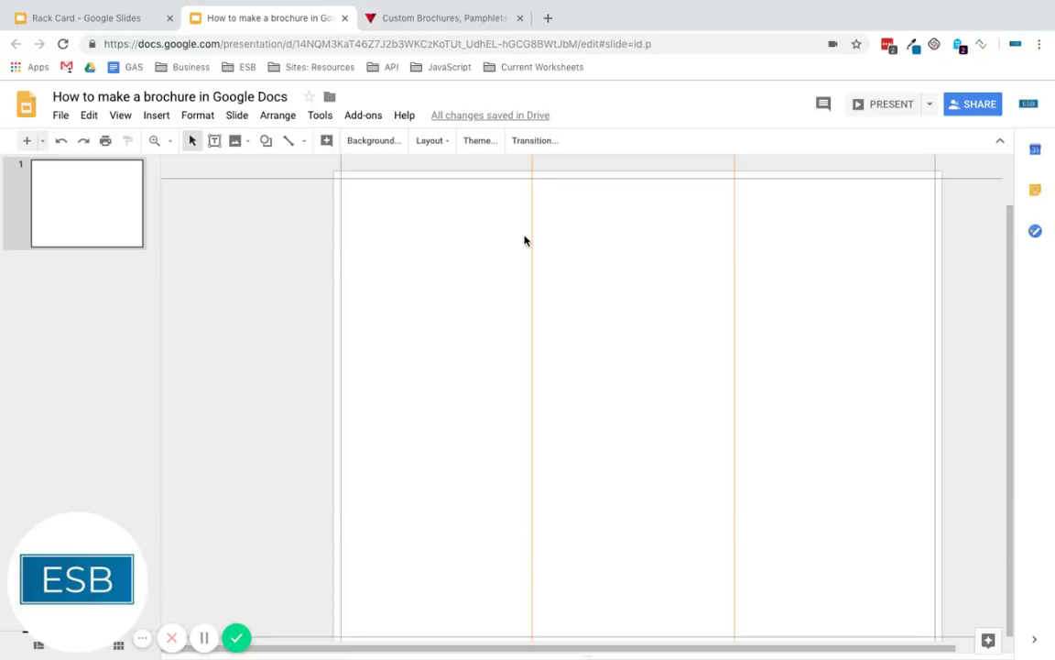
# - Add vertical guides at 3.53, 3.77 and 7.21 inches, plus an eighth guide
pyautogui.click(120, 115)
pyautogui.moveTo(222, 291)
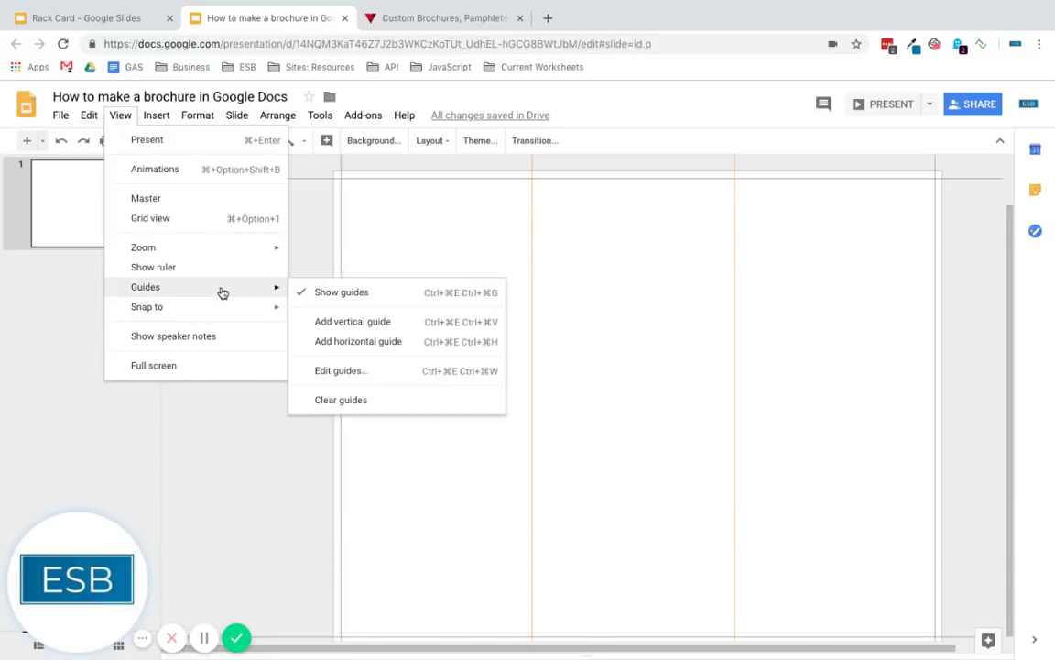
pyautogui.click(368, 374)
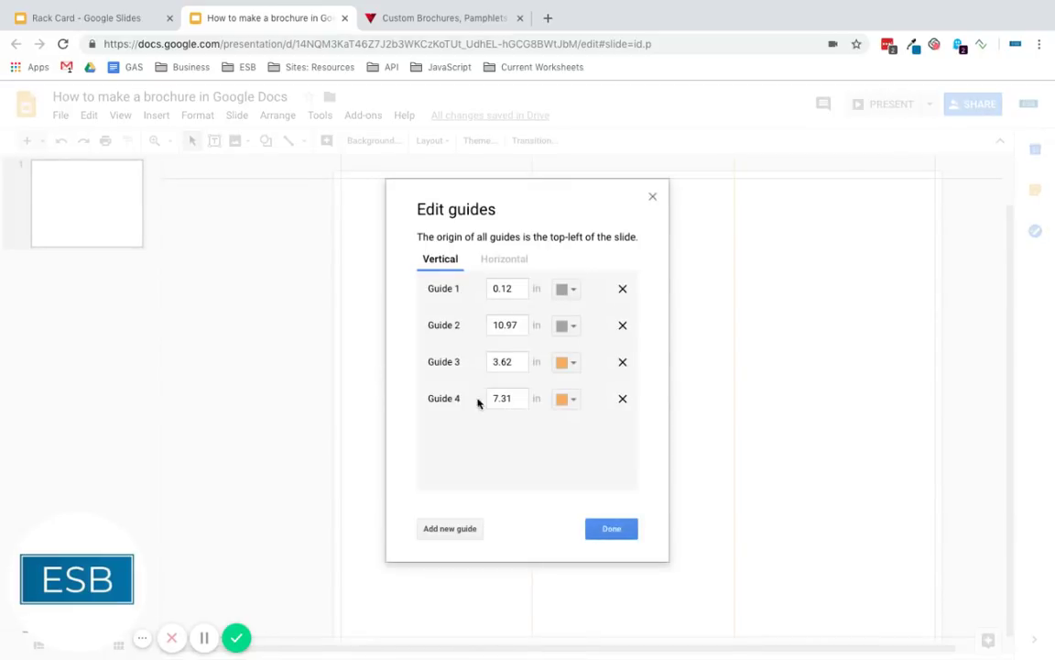
pyautogui.click(452, 528)
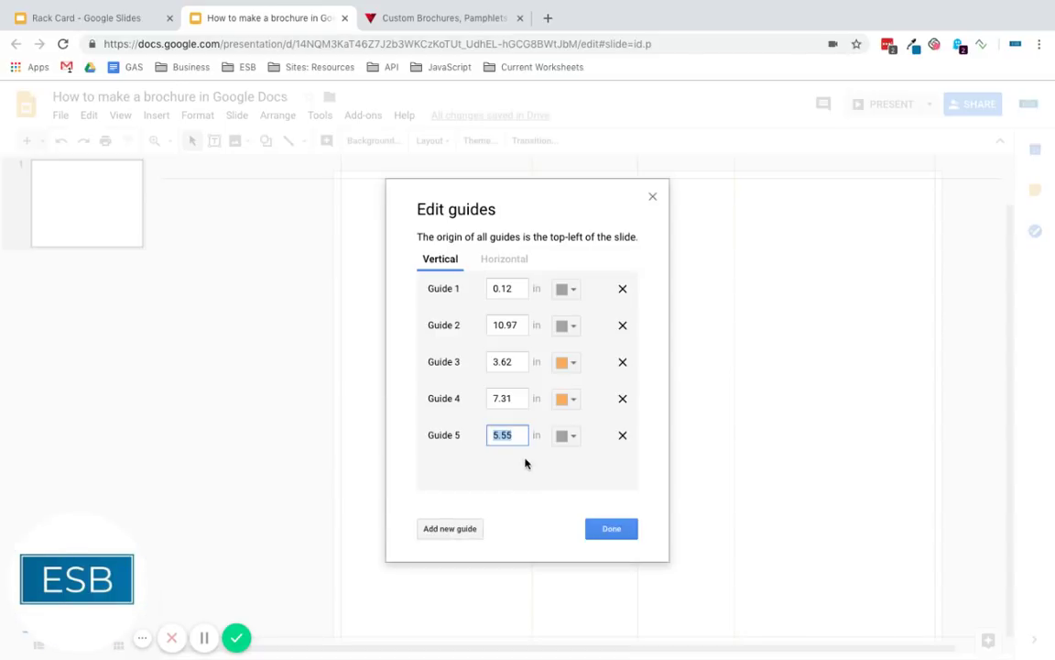
pyautogui.write('3.53')
pyautogui.click(449, 532)
pyautogui.write('3.77')
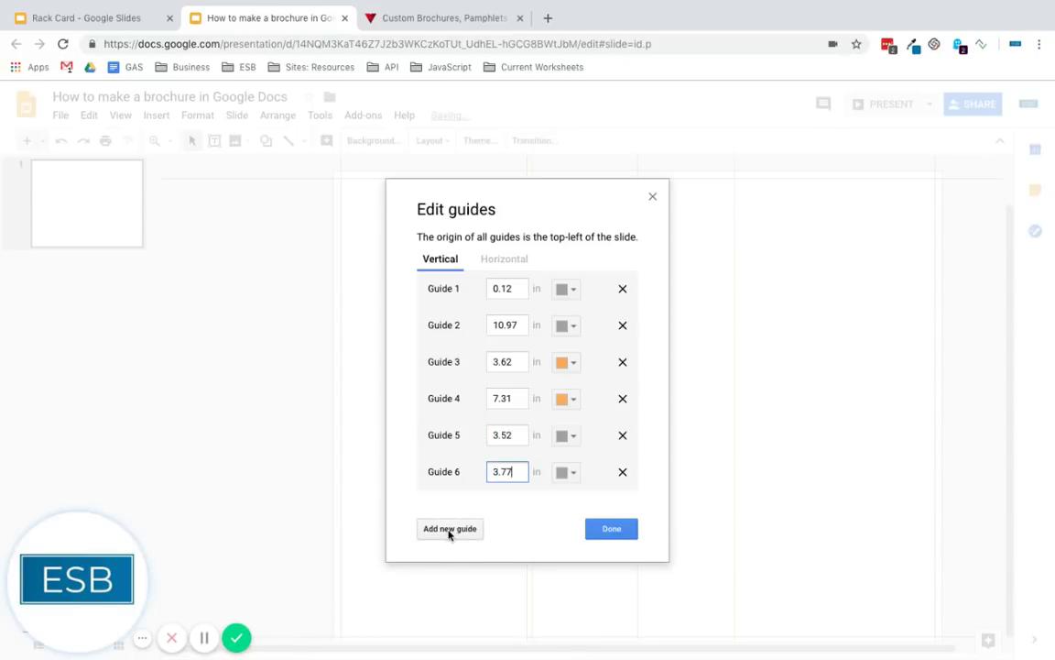
pyautogui.click(445, 530)
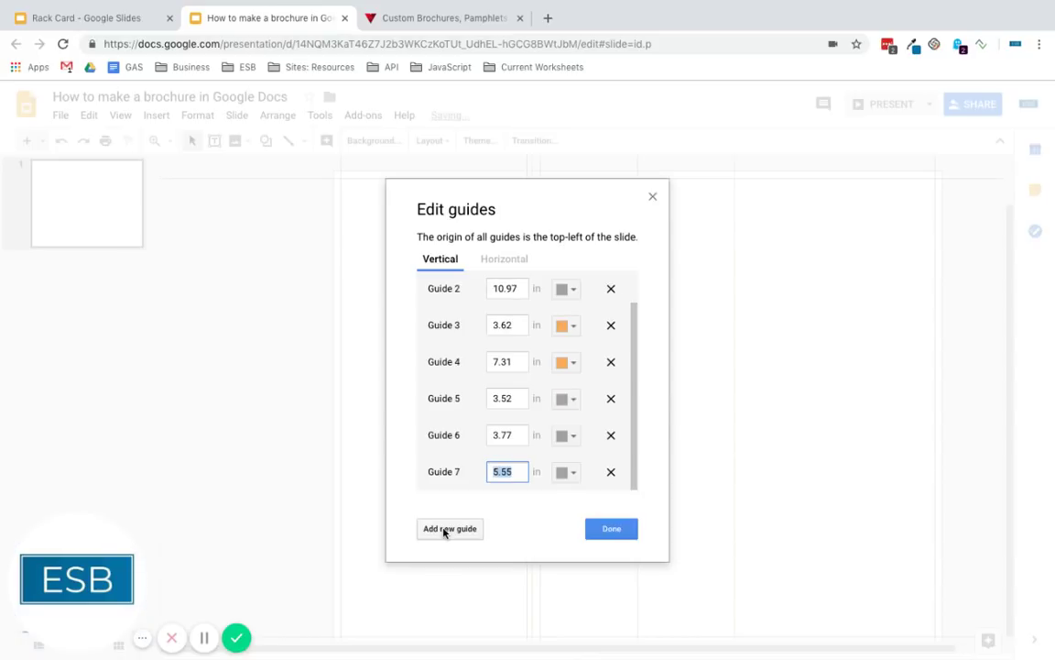
pyautogui.write('7.21')
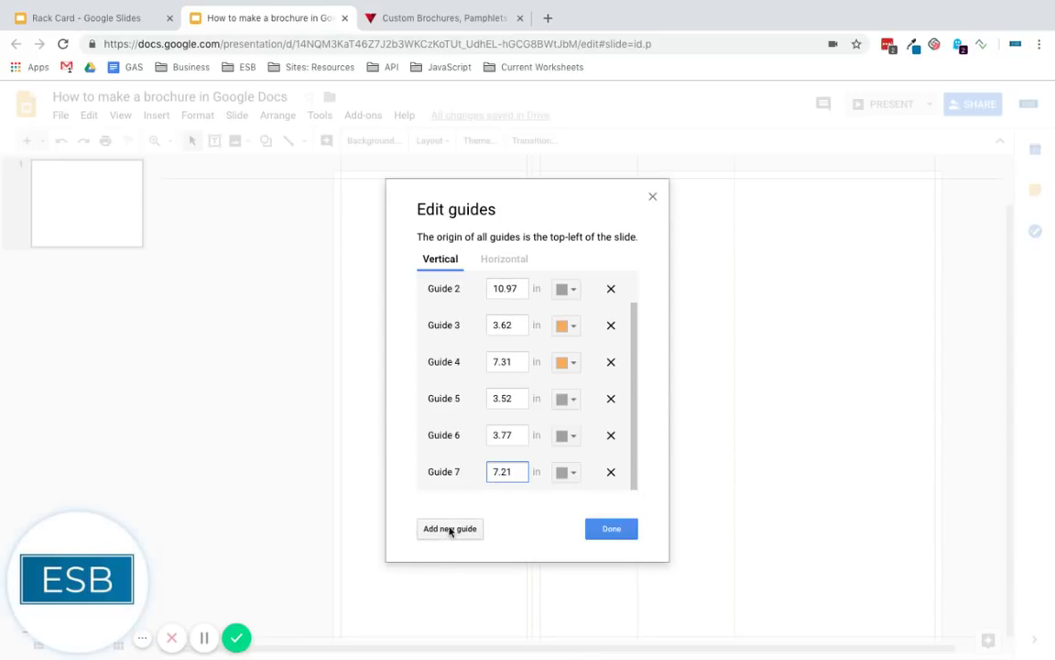
pyautogui.click(450, 529)
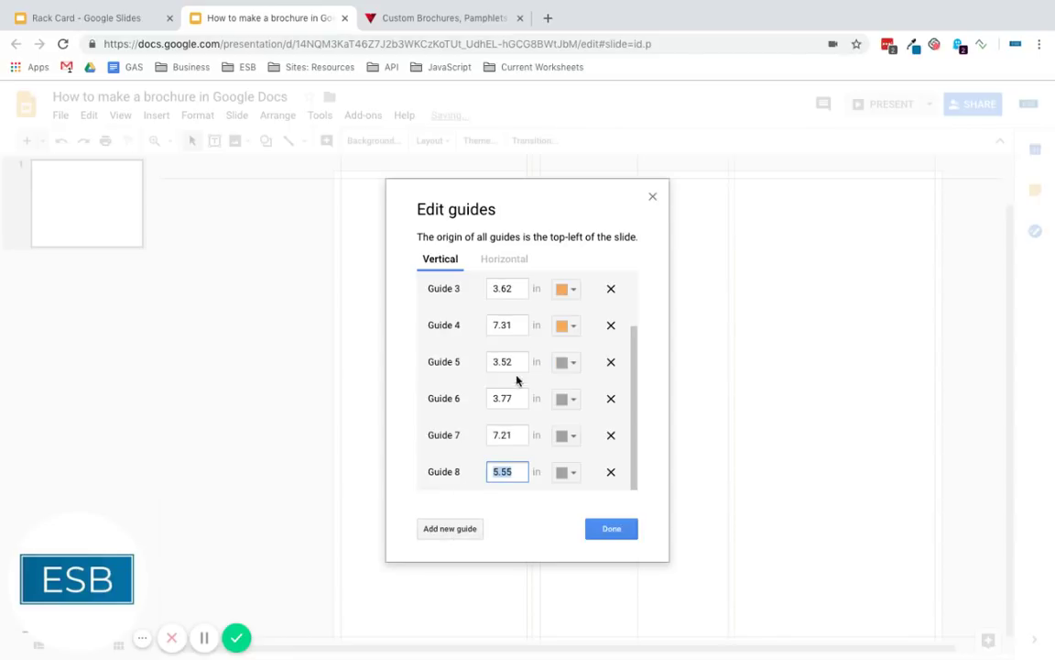
# - Fix guide 5 at 3.53 in, set guide 8 to 7.445 in, and apply
pyautogui.click(518, 364)
pyautogui.press('BackSpace')
pyautogui.write('35')
pyautogui.click(514, 435)
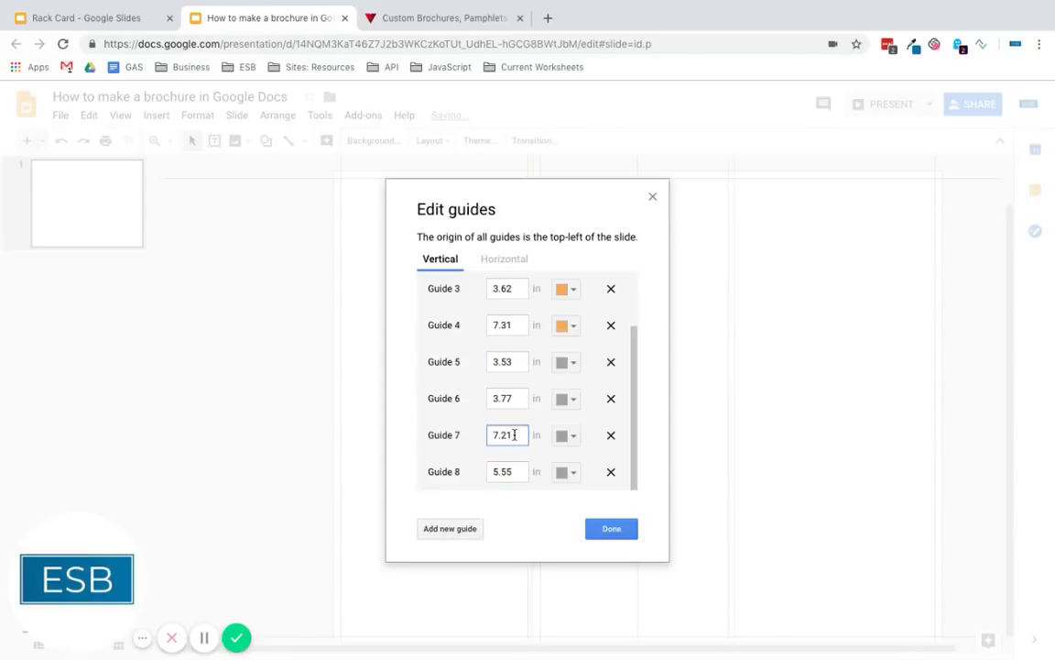
pyautogui.click(515, 473)
pyautogui.press('BackSpace')
pyautogui.press('BackSpace')
pyautogui.press('BackSpace')
pyautogui.press('BackSpace')
pyautogui.write('7')
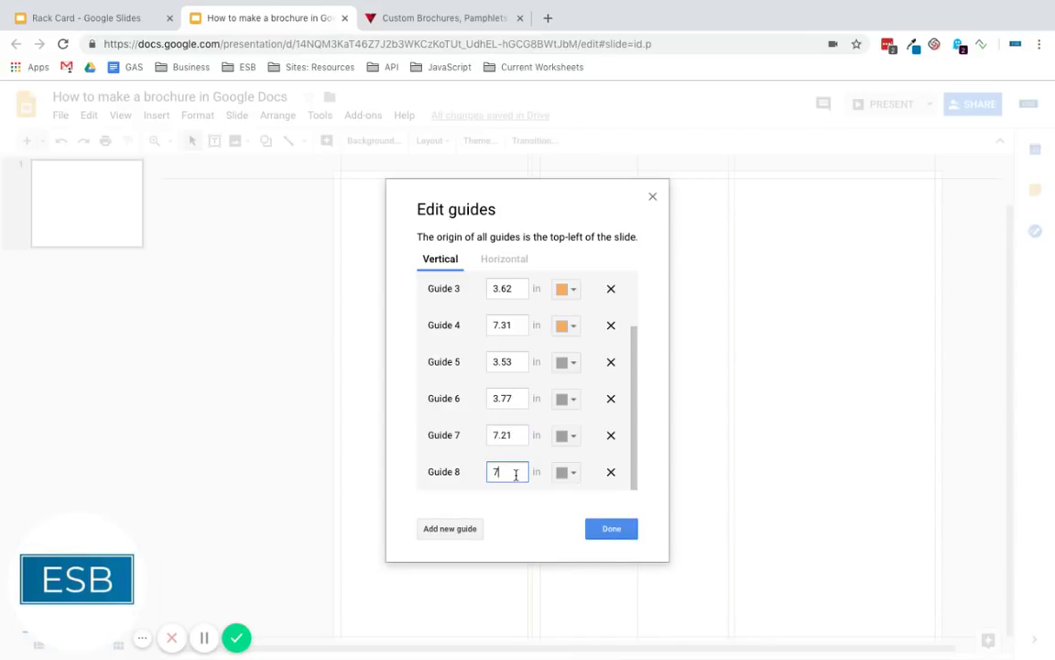
pyautogui.write('.44')
pyautogui.click(477, 492)
pyautogui.click(516, 472)
pyautogui.press('BackSpace')
pyautogui.write('45')
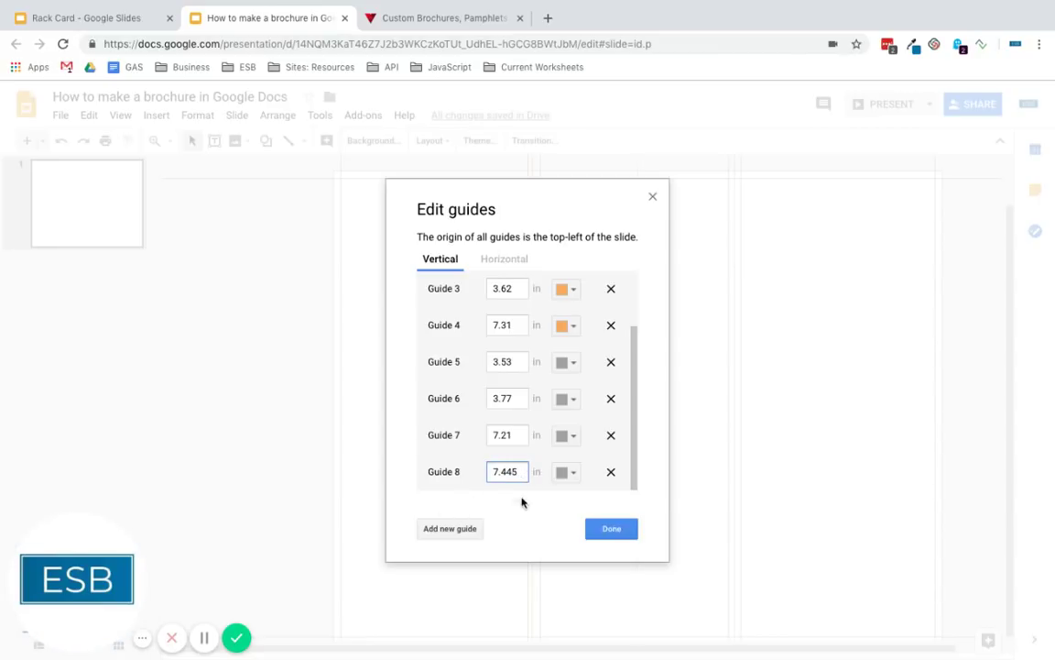
pyautogui.click(515, 532)
pyautogui.click(619, 529)
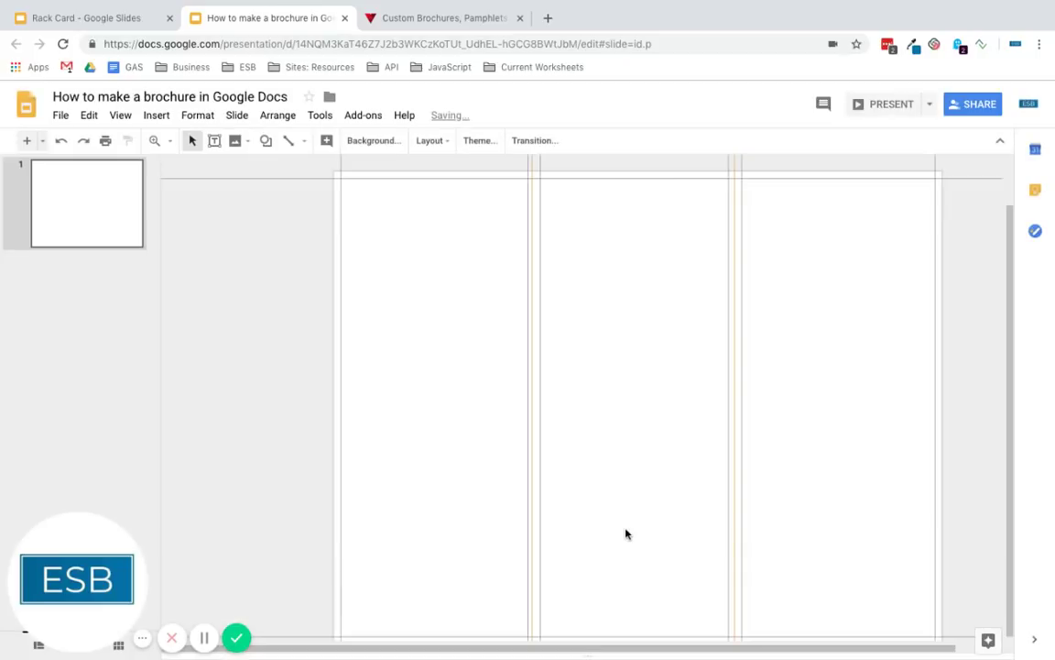
# - Change Guide 6 from 3.77 to 3.745 inches and apply the guides
pyautogui.click(153, 119)
pyautogui.moveTo(119, 117)
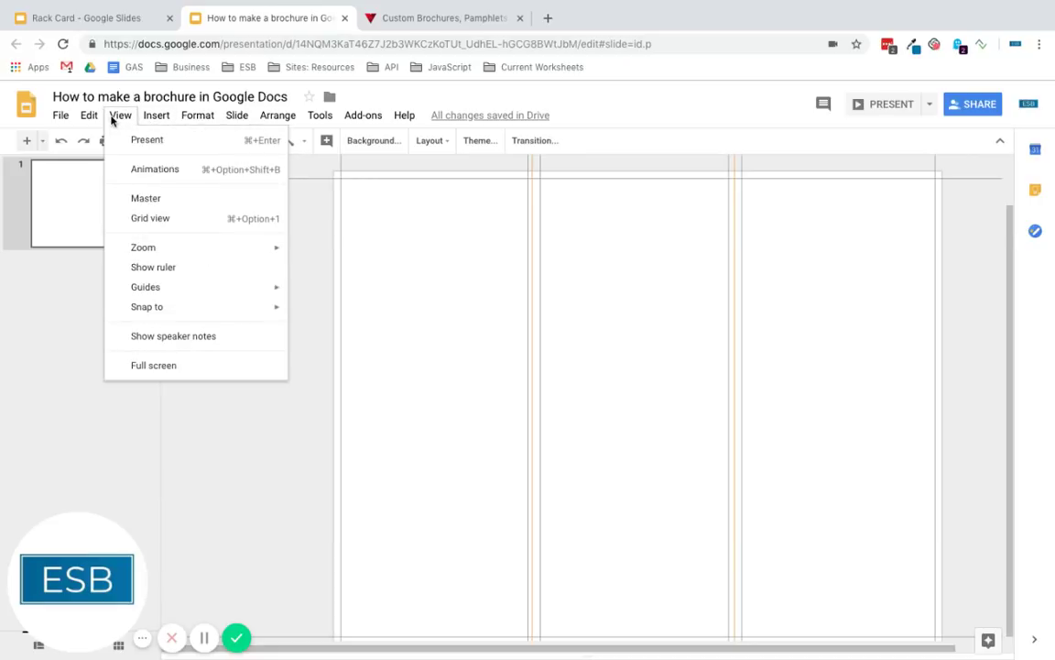
pyautogui.moveTo(167, 291)
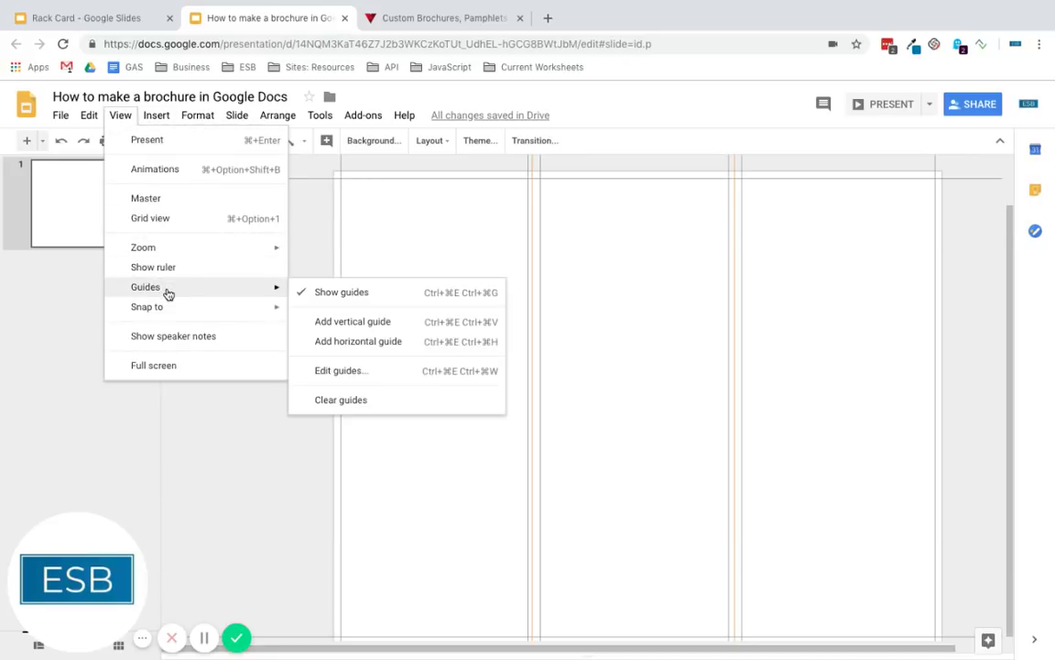
pyautogui.click(340, 371)
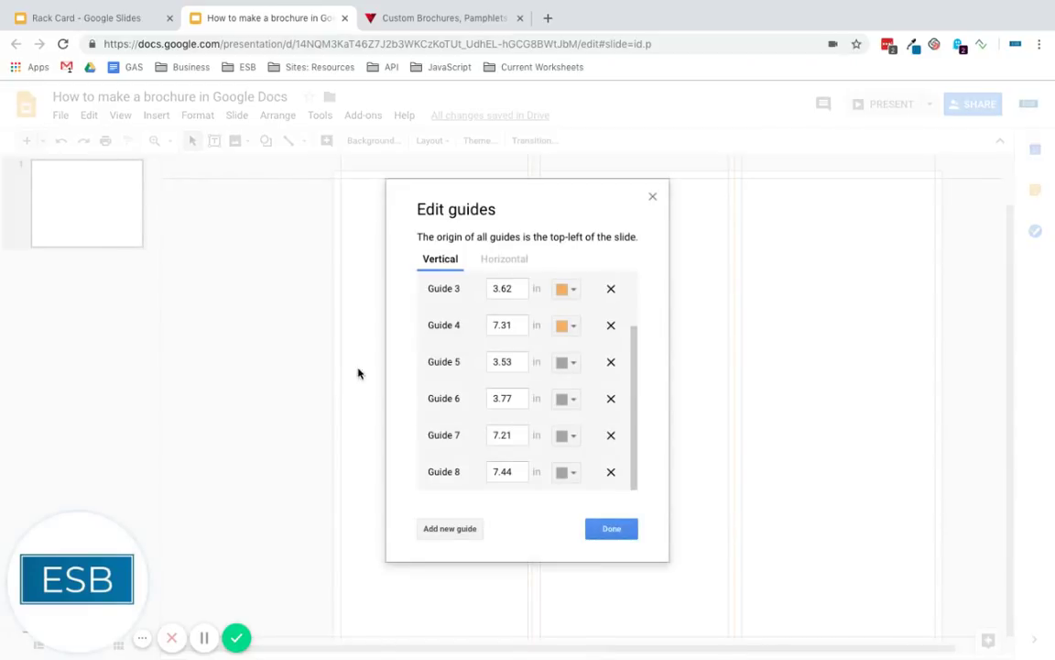
pyautogui.click(516, 399)
pyautogui.press('BackSpace')
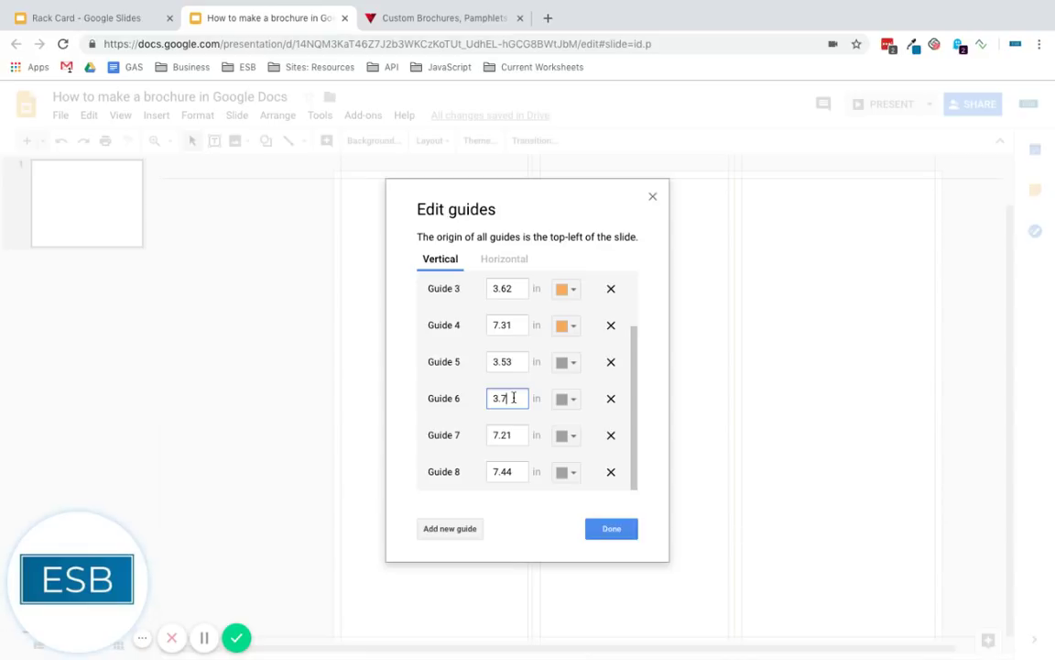
pyautogui.write('4')
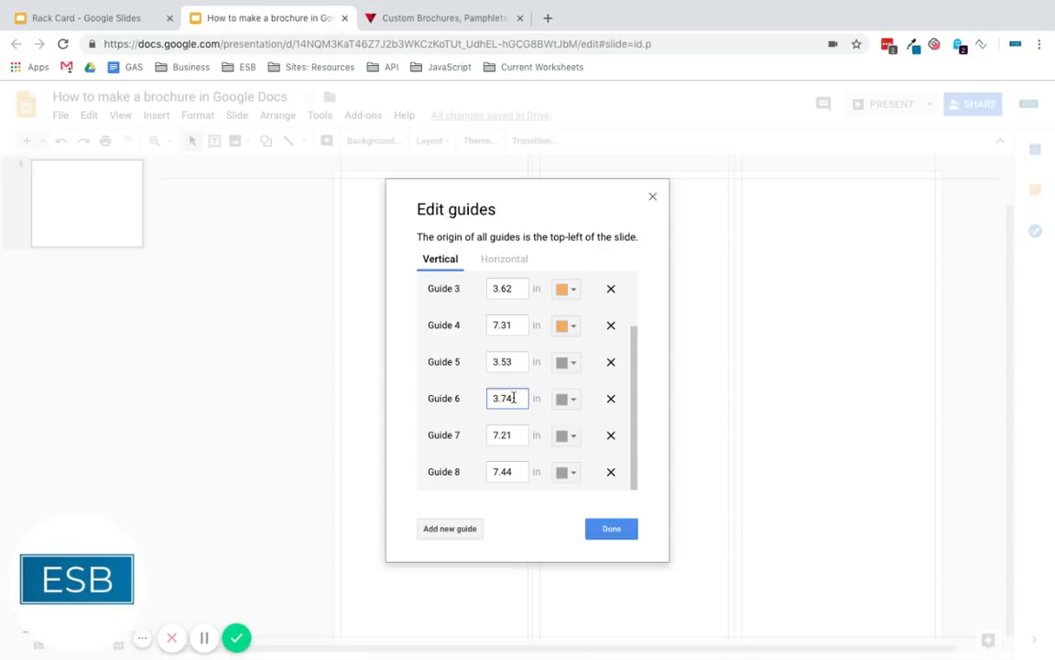
pyautogui.write('5')
pyautogui.click(609, 530)
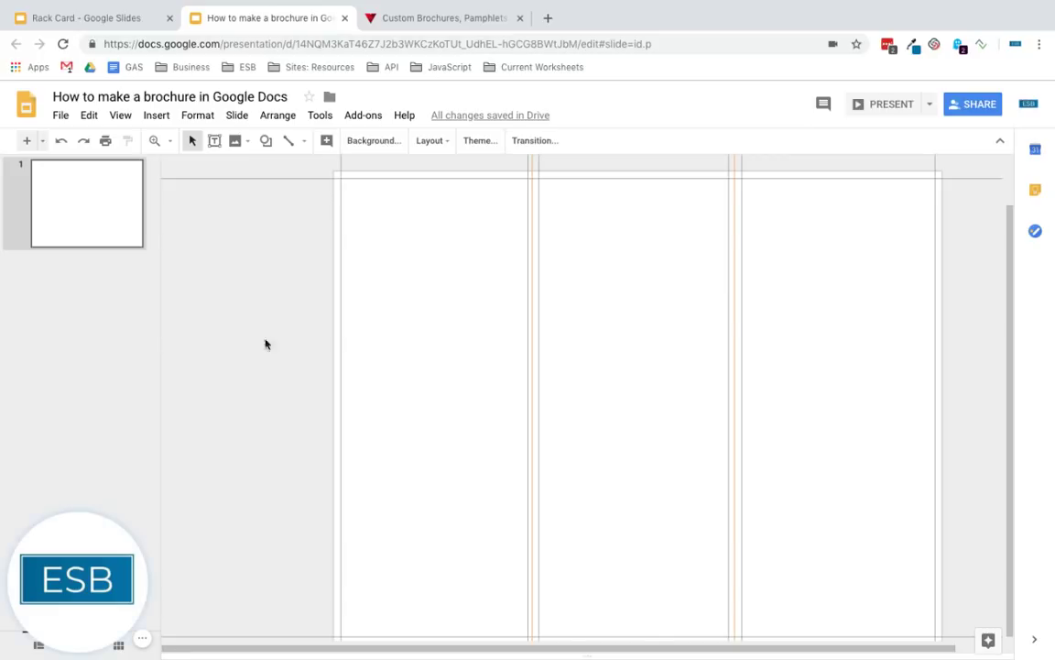
pyautogui.moveTo(70, 207); pyautogui.dragTo(106, 223)
pyautogui.press('Delete')
pyautogui.hotkey('ctrl', 'z')
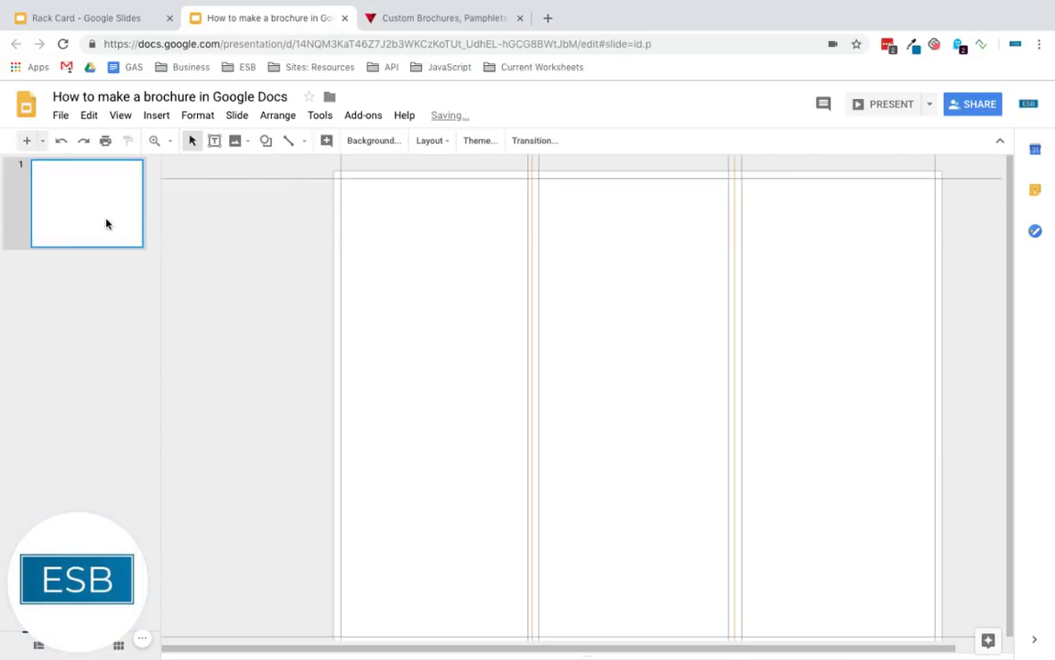
pyautogui.hotkey('ctrl', 'm')
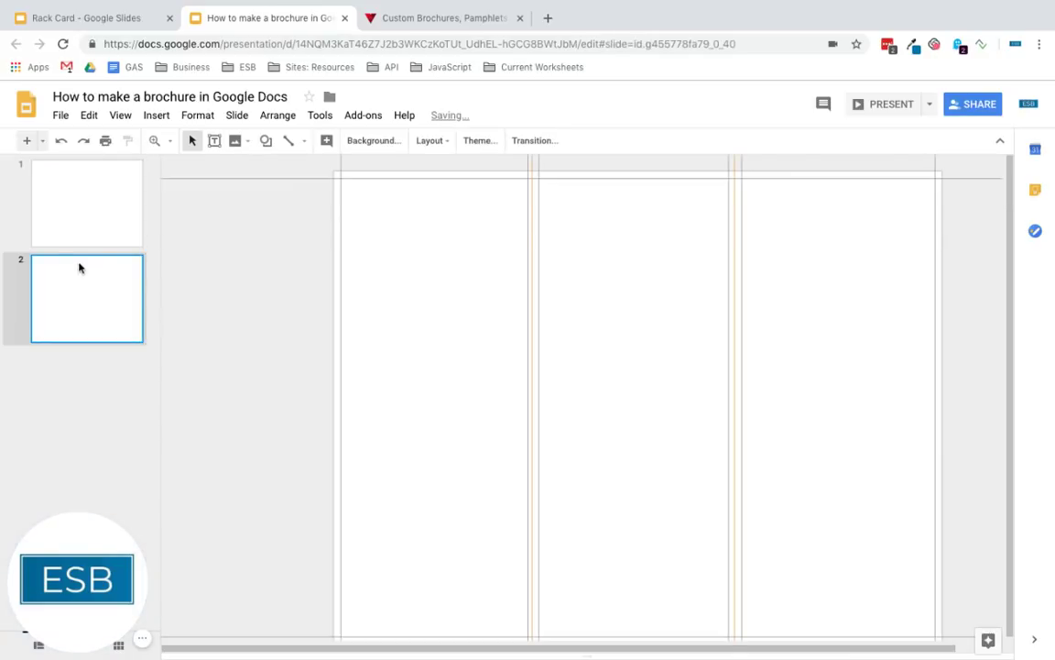
pyautogui.moveTo(480, 293); pyautogui.dragTo(831, 296)
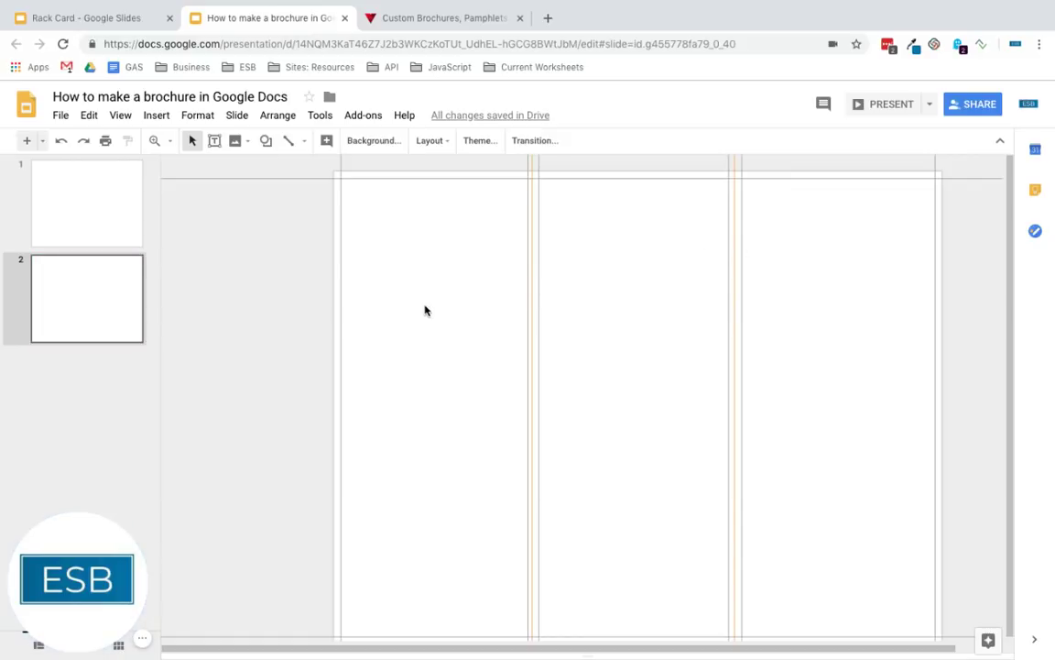
pyautogui.click(108, 203)
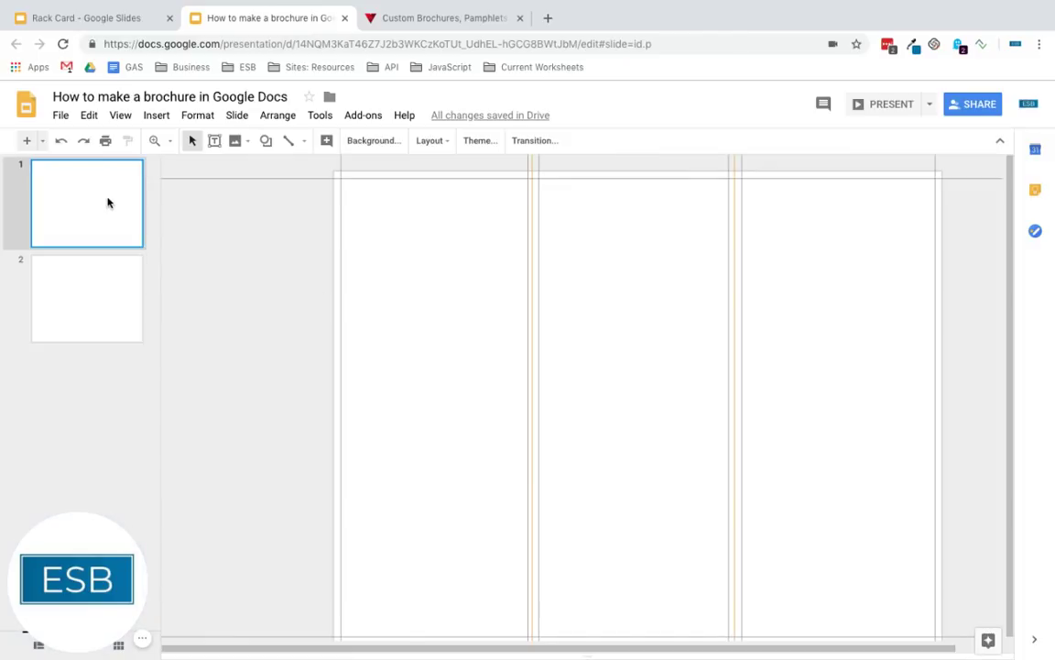
pyautogui.click(289, 141)
pyautogui.moveTo(519, 183); pyautogui.dragTo(468, 259)
pyautogui.press('Escape')
pyautogui.moveTo(467, 202); pyautogui.dragTo(502, 257)
pyautogui.press('Delete')
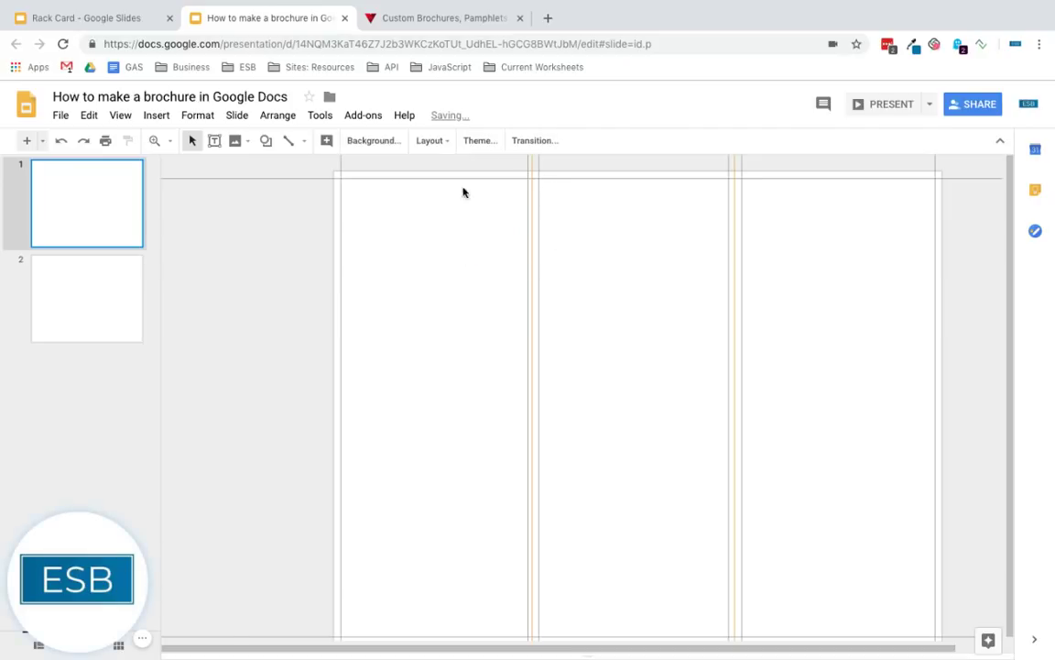
pyautogui.click(89, 286)
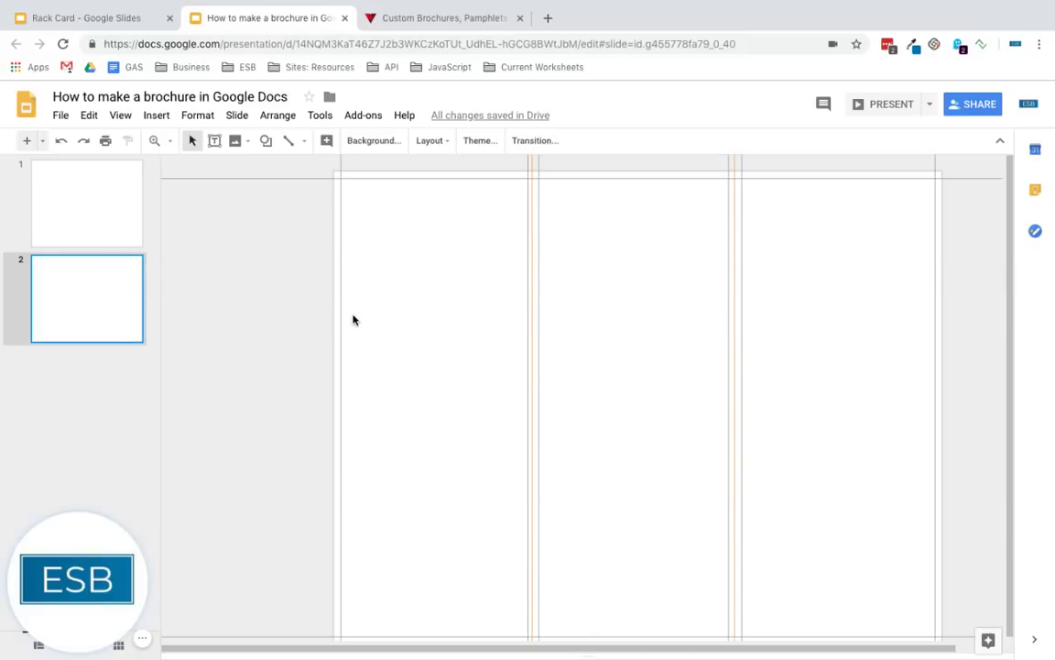
pyautogui.click(99, 215)
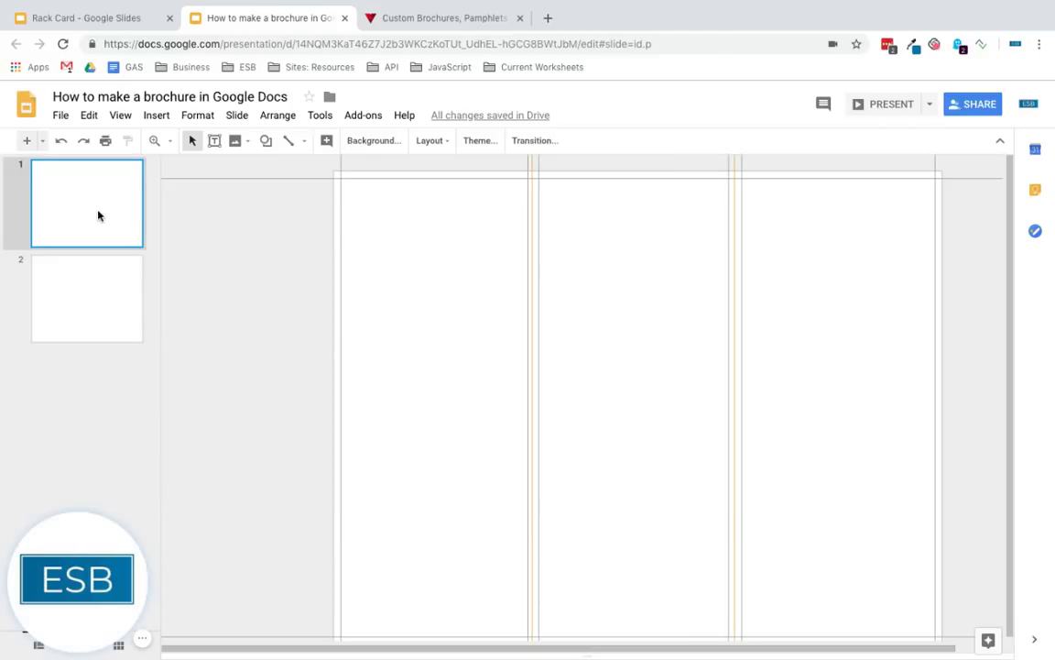
# - Draw a full-height vertical line down the first panel divider and select the second divider's line
pyautogui.click(288, 142)
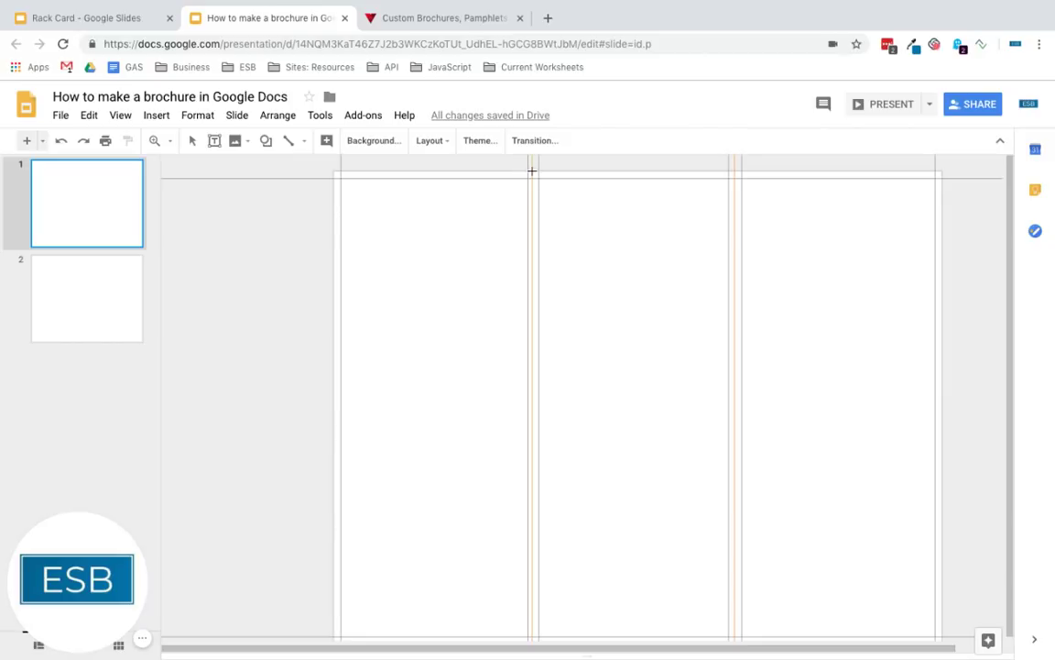
pyautogui.moveTo(532, 175); pyautogui.dragTo(531, 638)
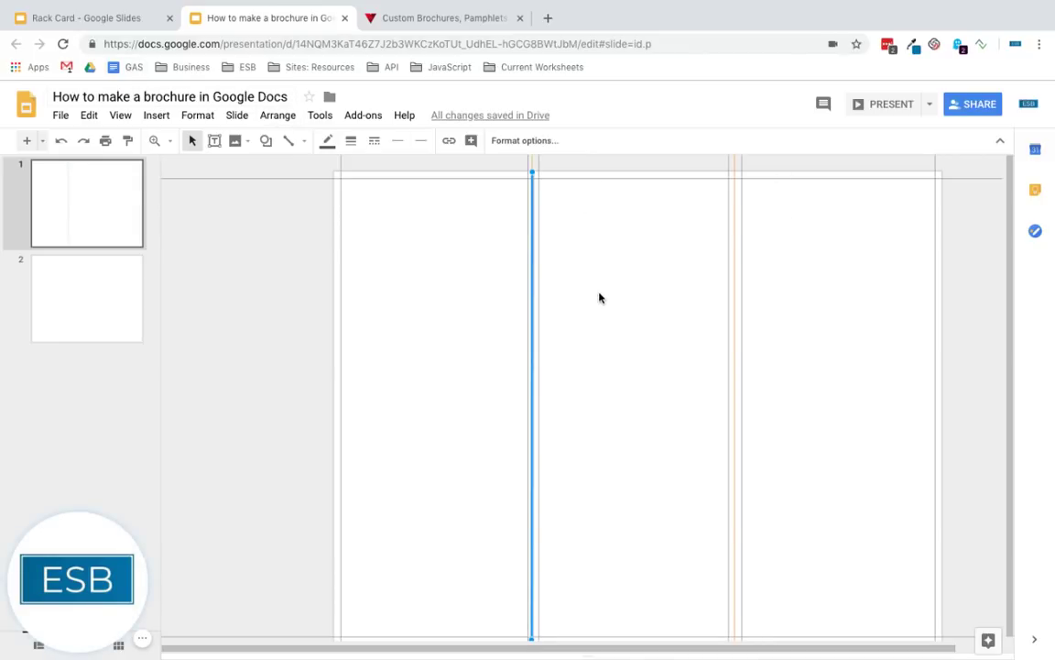
pyautogui.click(599, 315)
pyautogui.moveTo(599, 315); pyautogui.dragTo(543, 313)
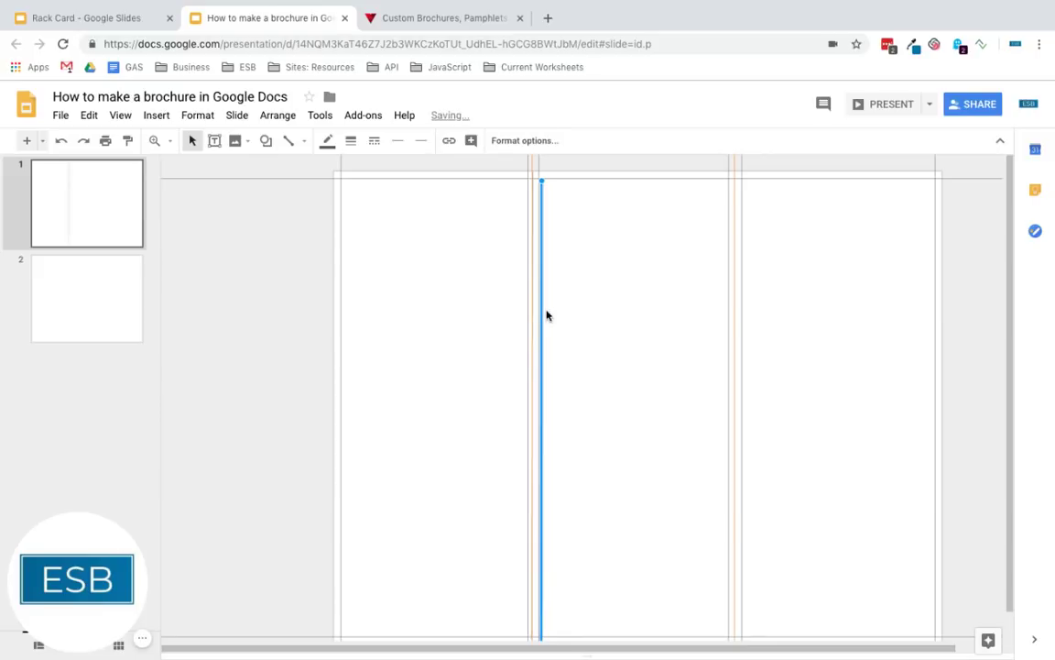
pyautogui.click(737, 309)
# - Glance at slide 2, then return to slide 1
pyautogui.click(93, 278)
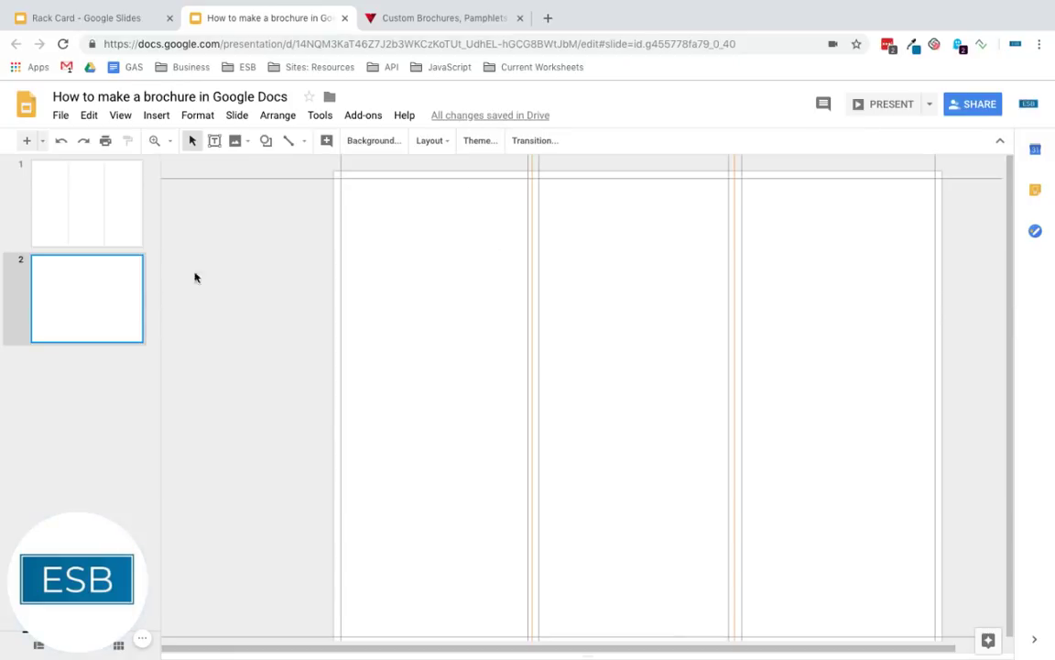
pyautogui.click(76, 196)
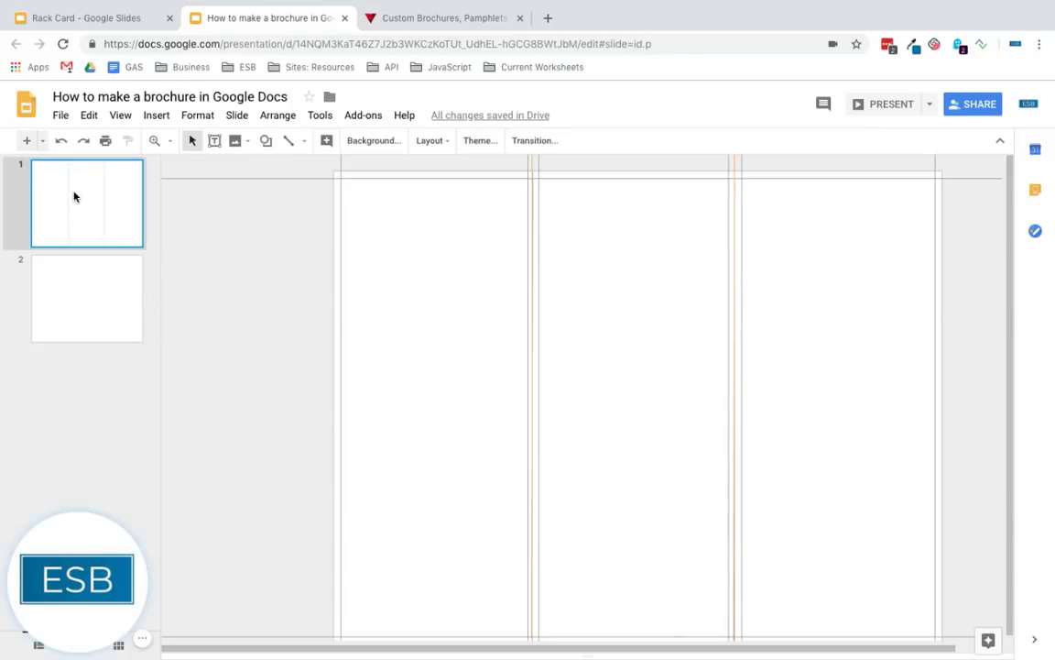
pyautogui.click(120, 117)
# - Hide the layout guides and extend the first fold line's top to the slide edge in Size & Position
pyautogui.moveTo(186, 290)
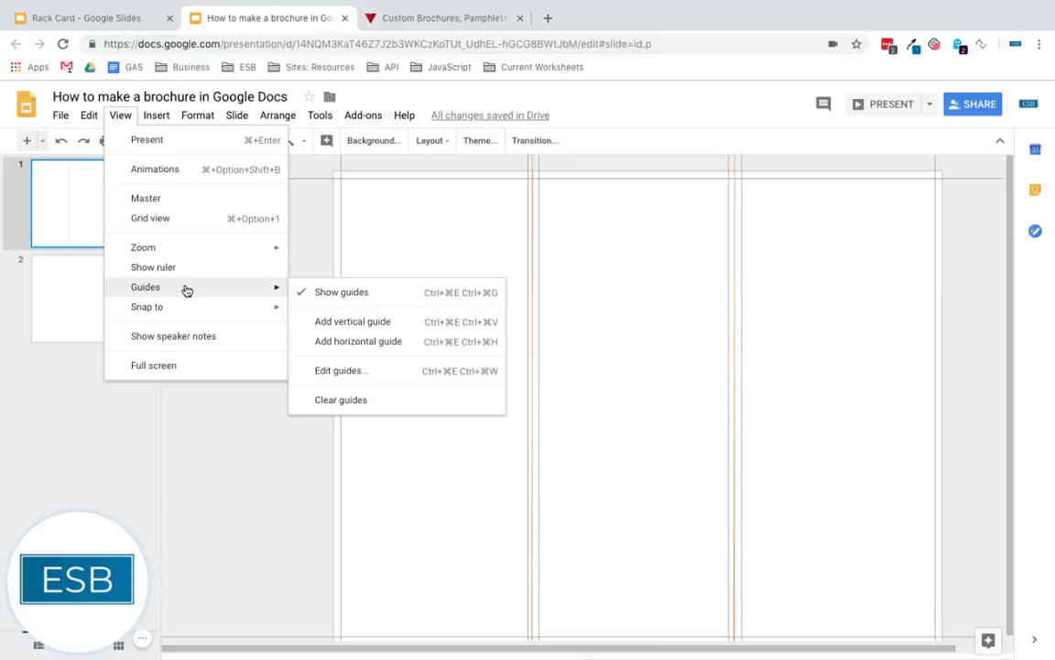
pyautogui.click(316, 287)
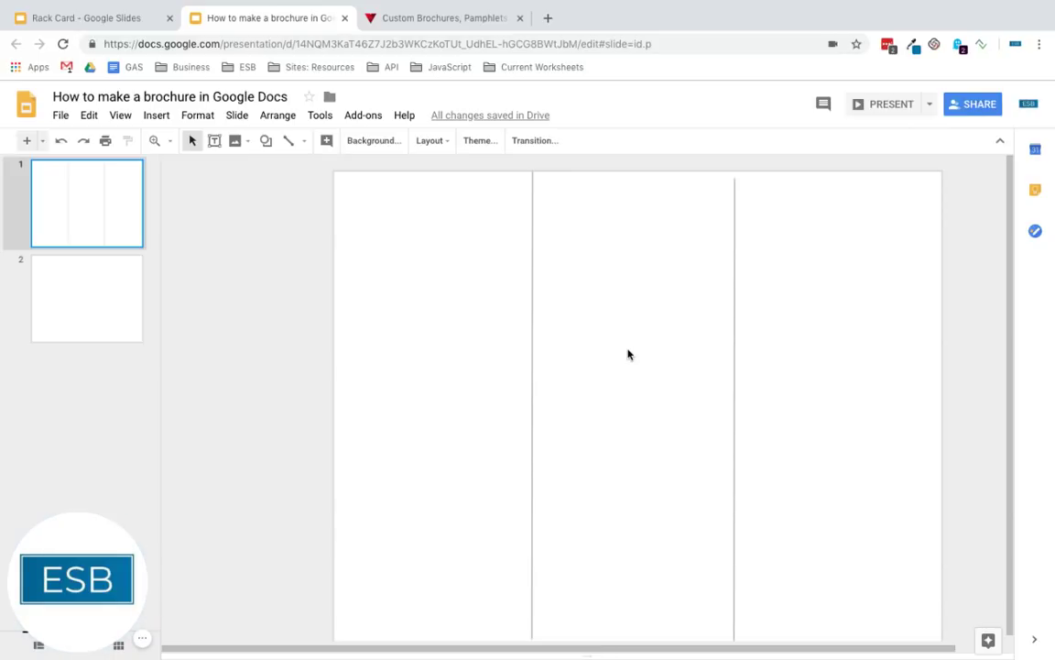
pyautogui.moveTo(602, 282); pyautogui.dragTo(435, 286)
pyautogui.click(521, 140)
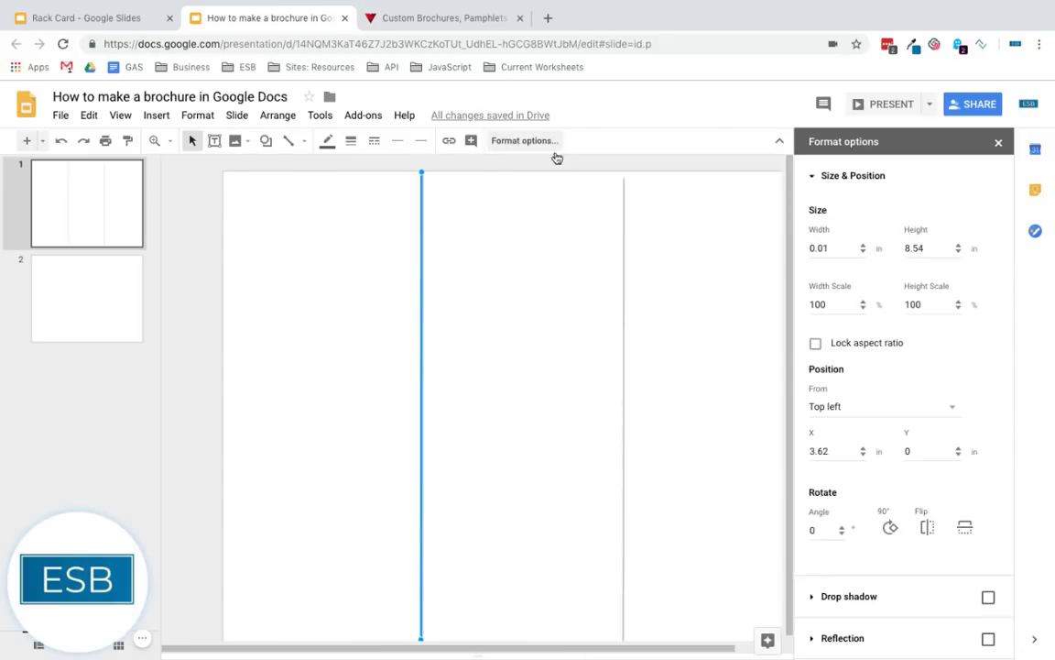
pyautogui.click(830, 249)
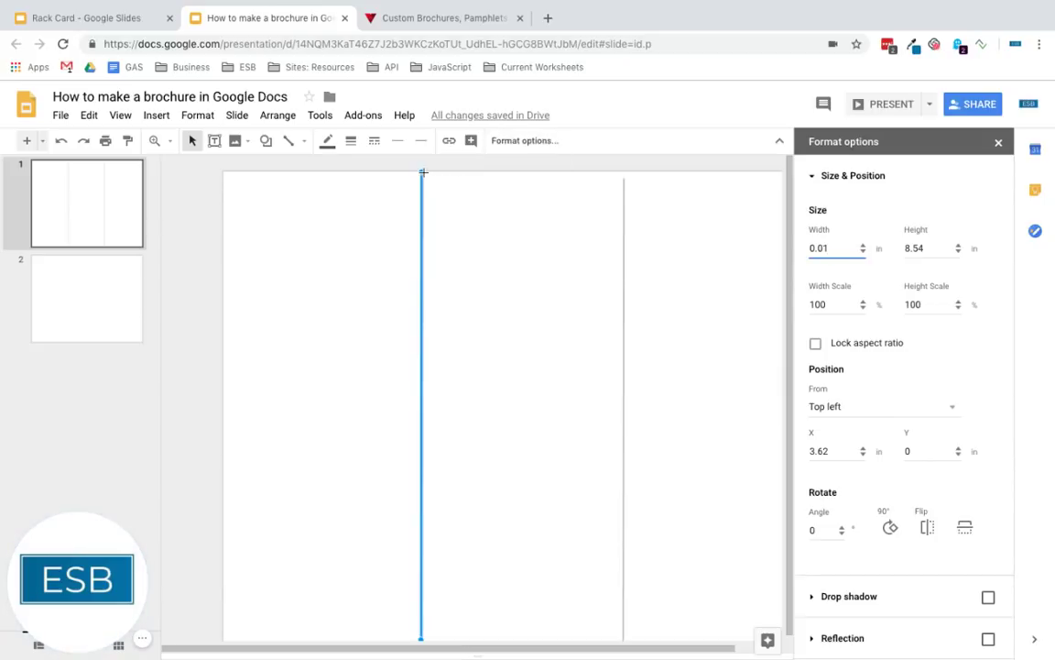
pyautogui.moveTo(423, 171); pyautogui.dragTo(421, 172)
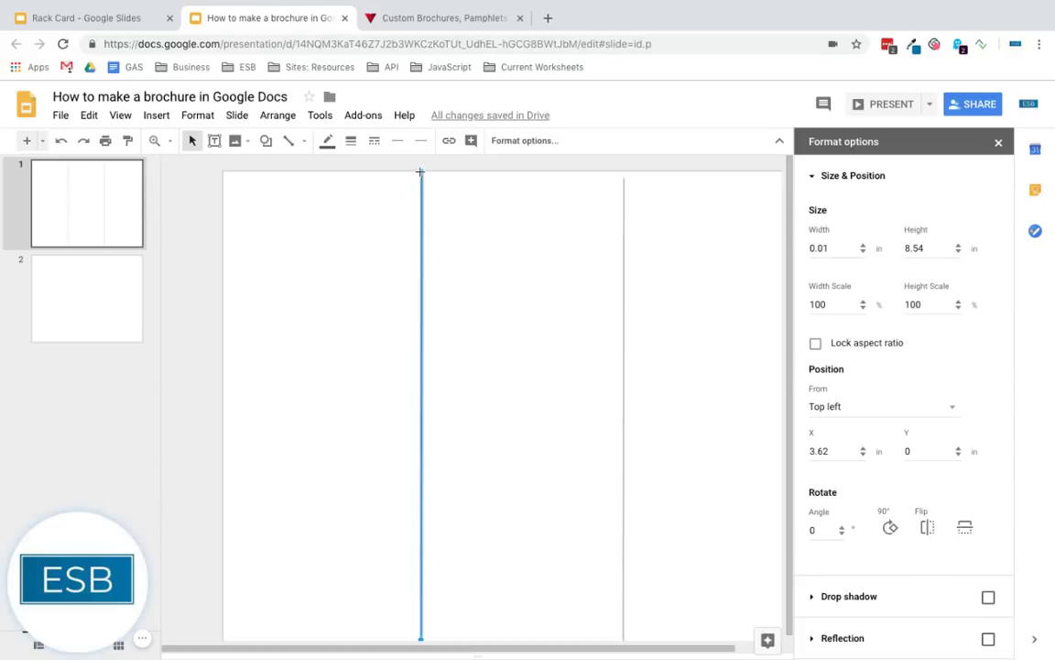
pyautogui.click(838, 252)
pyautogui.press('BackSpace')
pyautogui.press('BackSpace')
pyautogui.press('BackSpace')
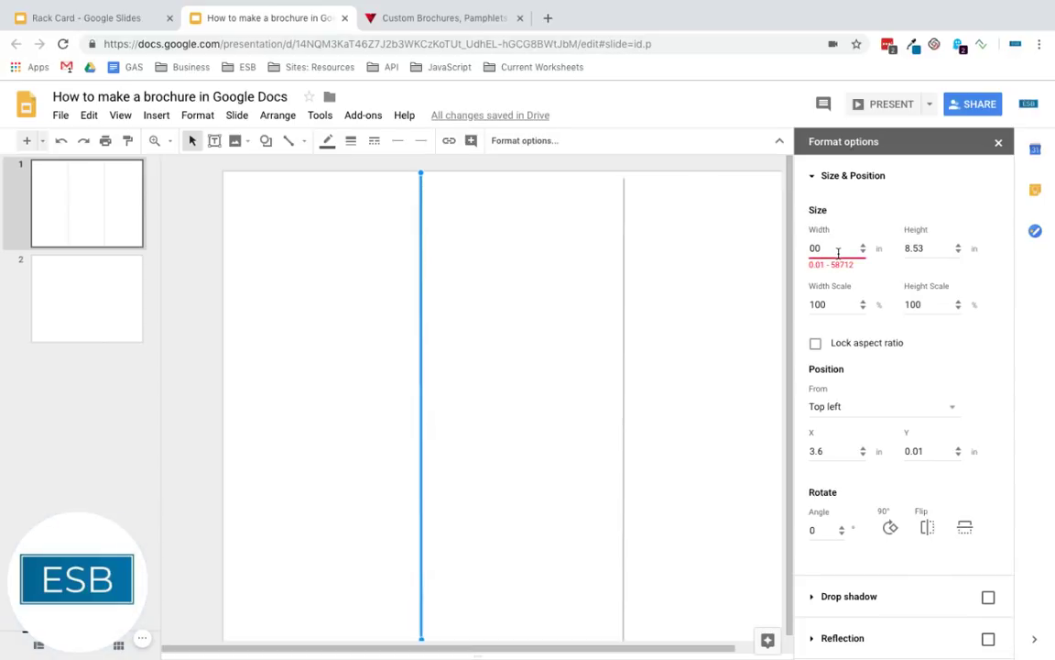
pyautogui.press('Tab')
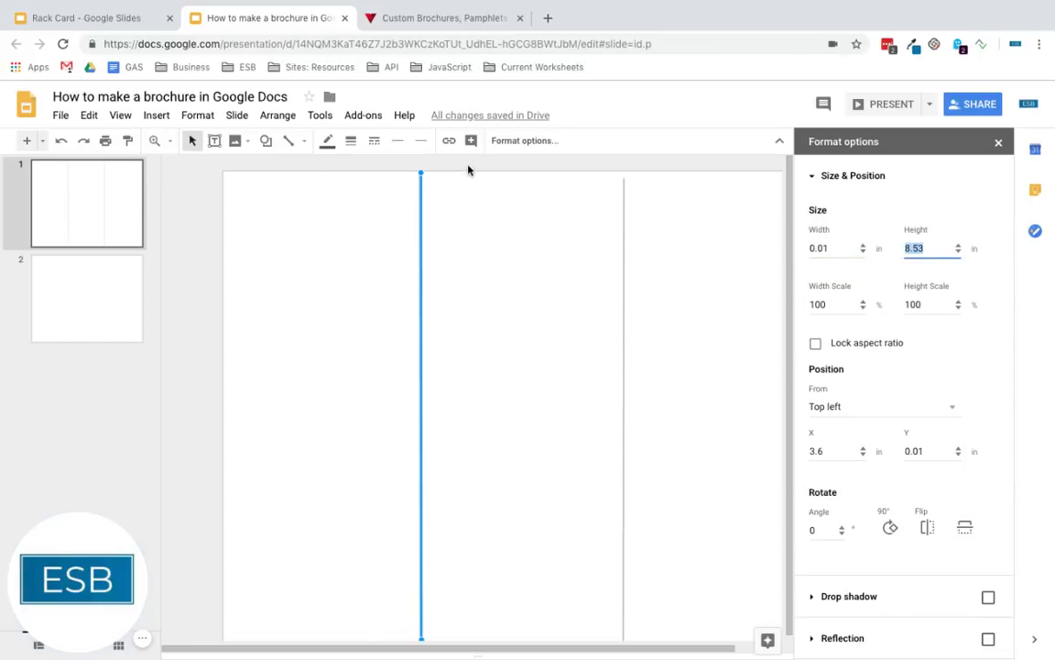
pyautogui.moveTo(421, 173); pyautogui.dragTo(421, 175)
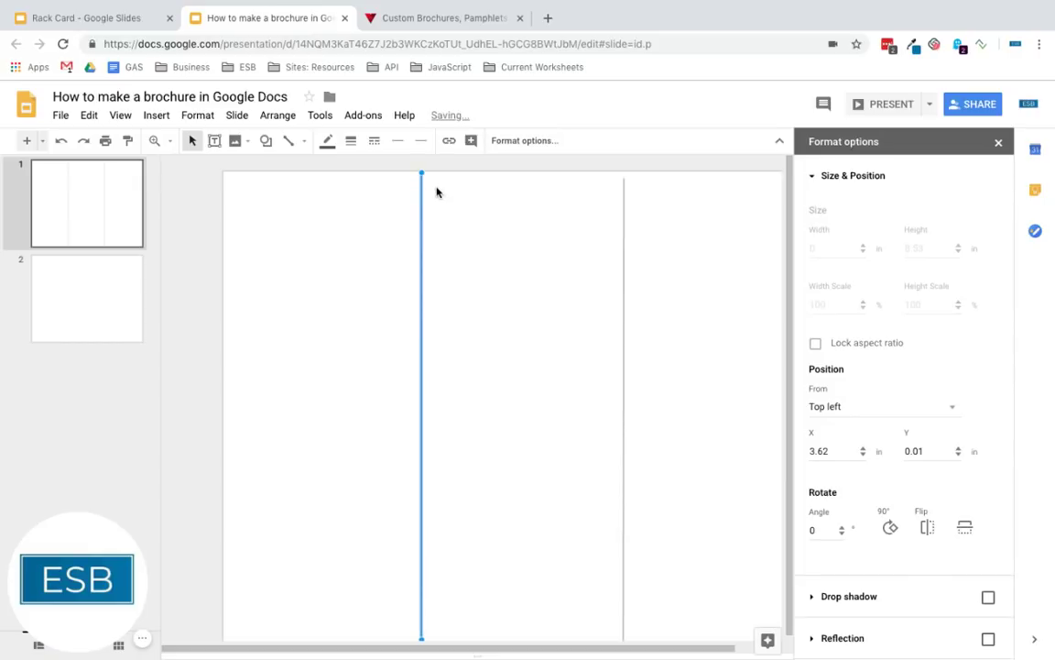
# - Align the second fold line's top to match, at 7.31 in across, 0.13 in down, 8.53 in tall
pyautogui.click(454, 202)
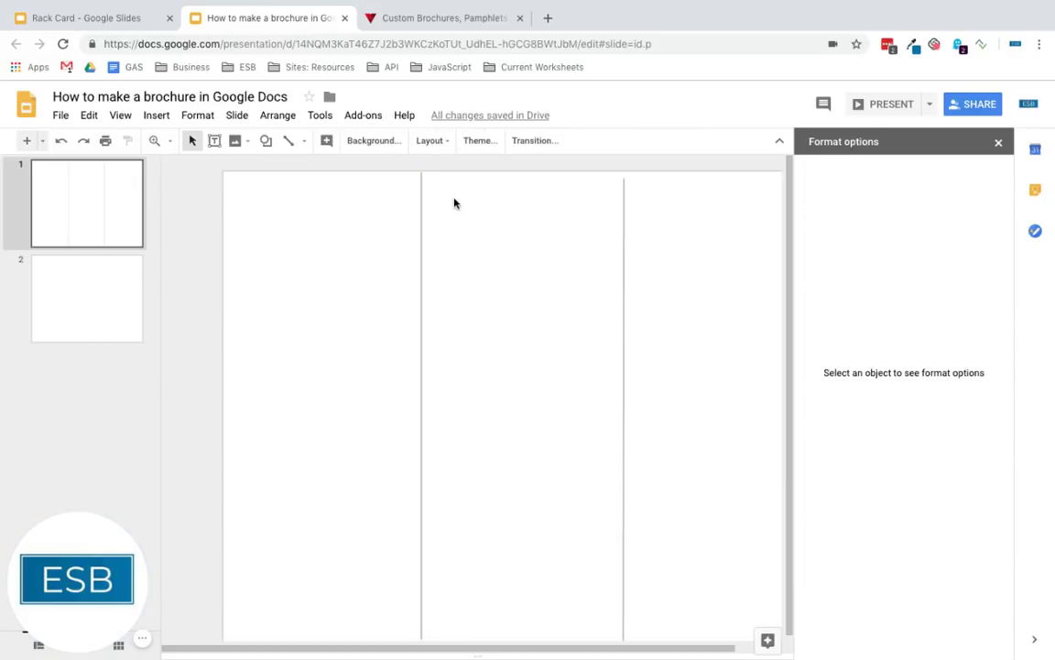
pyautogui.moveTo(457, 219); pyautogui.dragTo(392, 235)
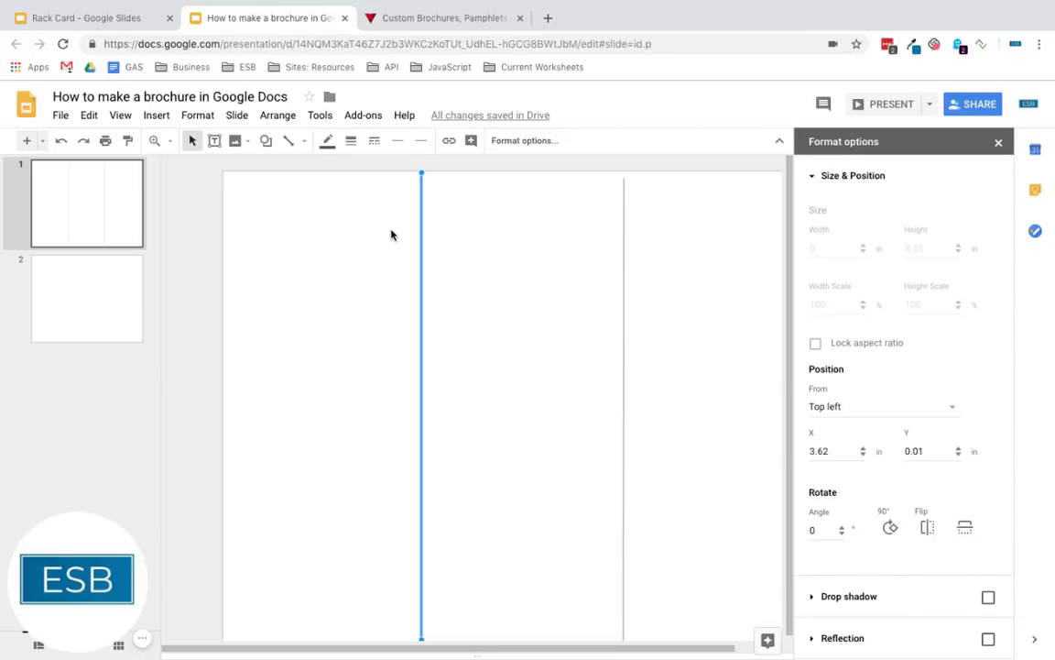
pyautogui.click(625, 241)
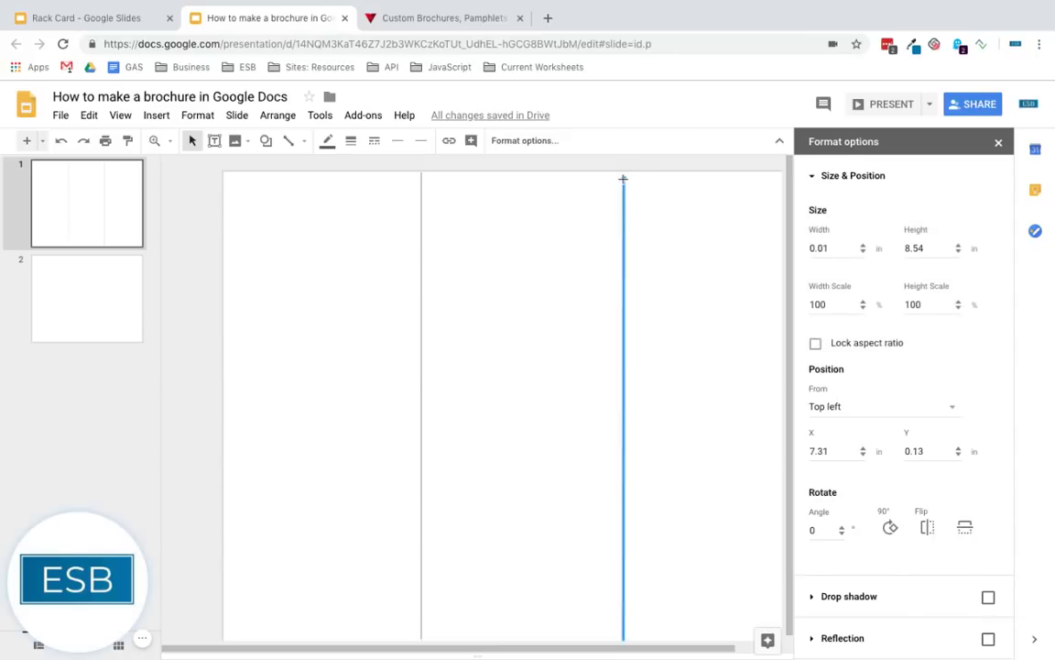
pyautogui.moveTo(623, 178); pyautogui.dragTo(624, 182)
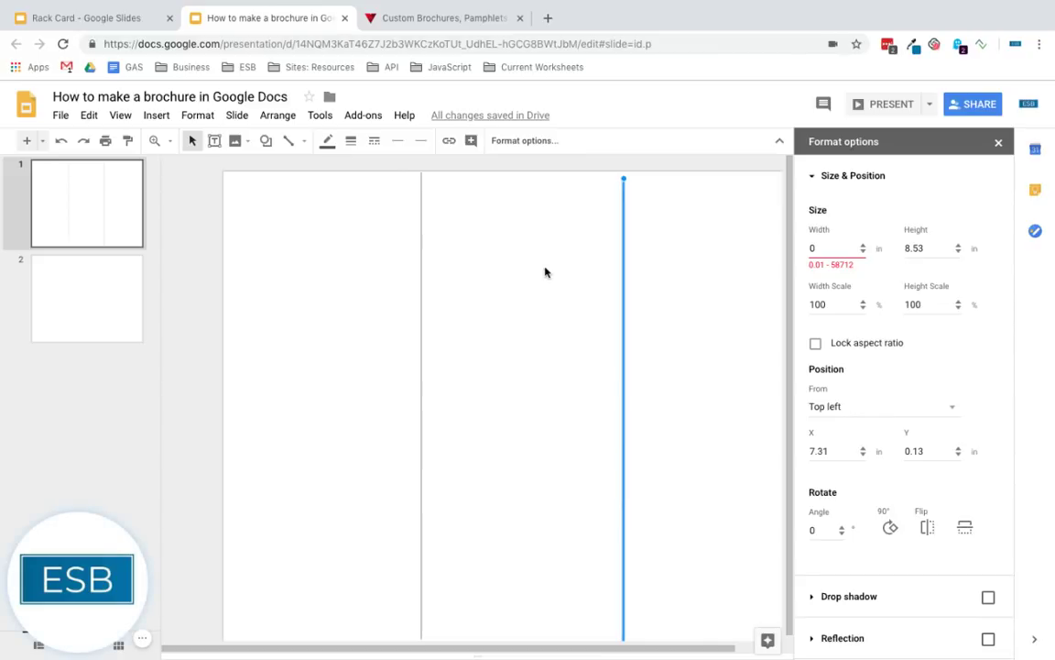
pyautogui.click(554, 318)
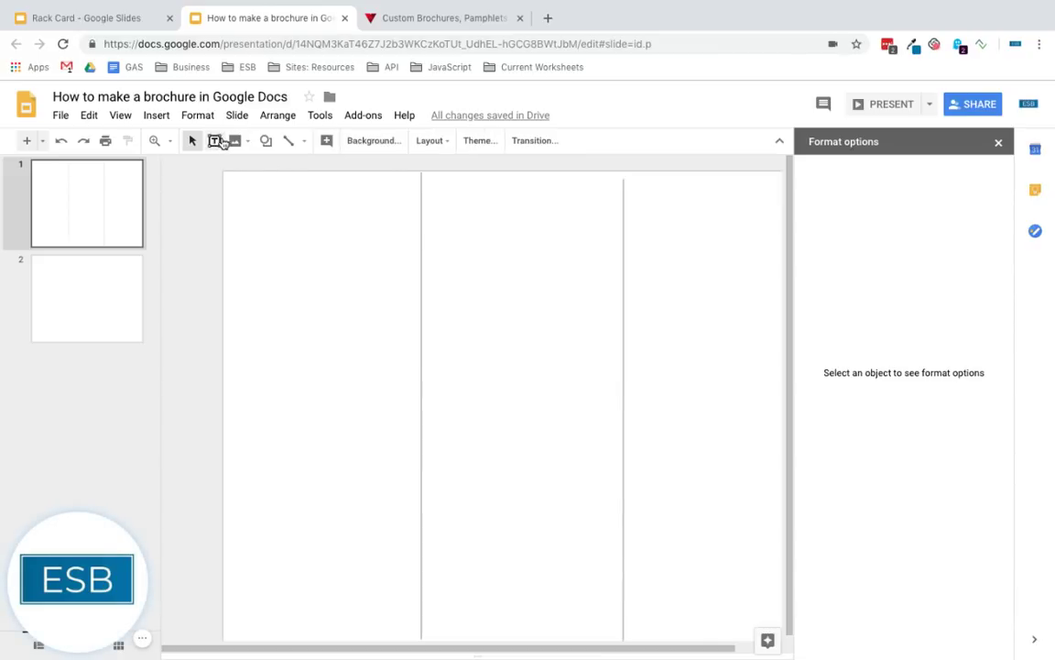
# - Draw a grey rectangle and drag it into the middle panel
pyautogui.click(267, 142)
pyautogui.moveTo(298, 172)
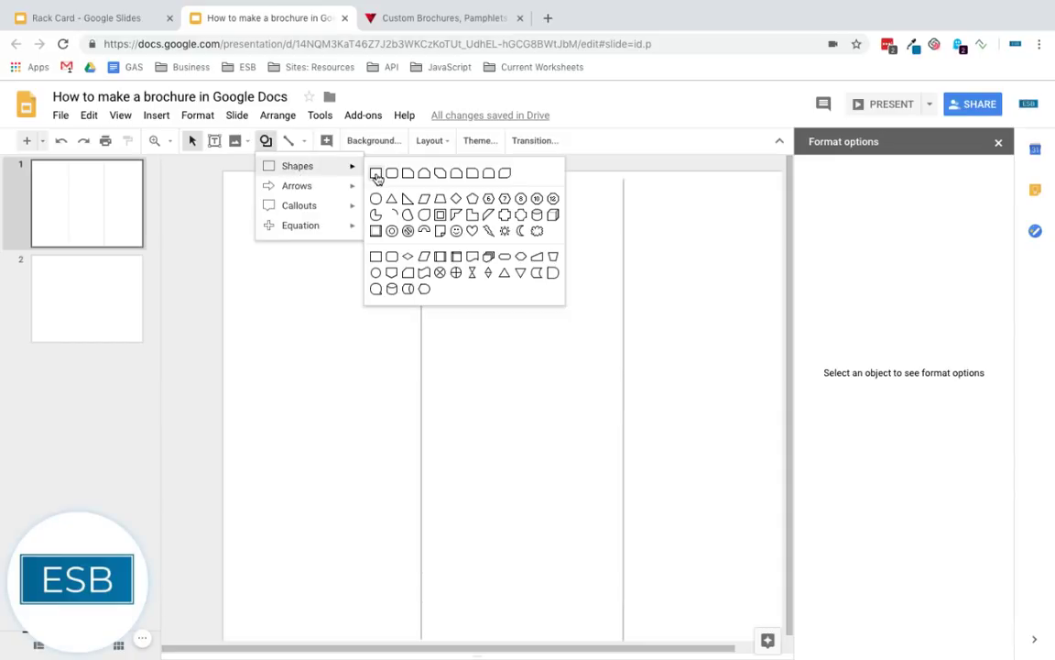
pyautogui.click(377, 177)
pyautogui.moveTo(266, 252); pyautogui.dragTo(358, 372)
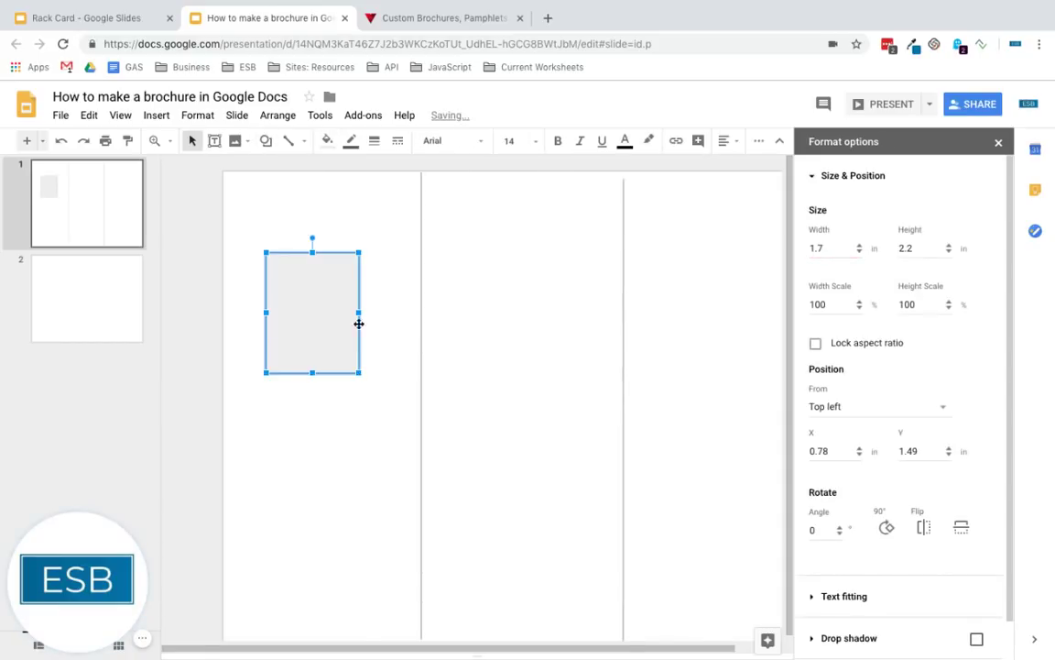
pyautogui.click(353, 236)
pyautogui.moveTo(255, 214); pyautogui.dragTo(344, 438)
pyautogui.moveTo(325, 353); pyautogui.dragTo(544, 374)
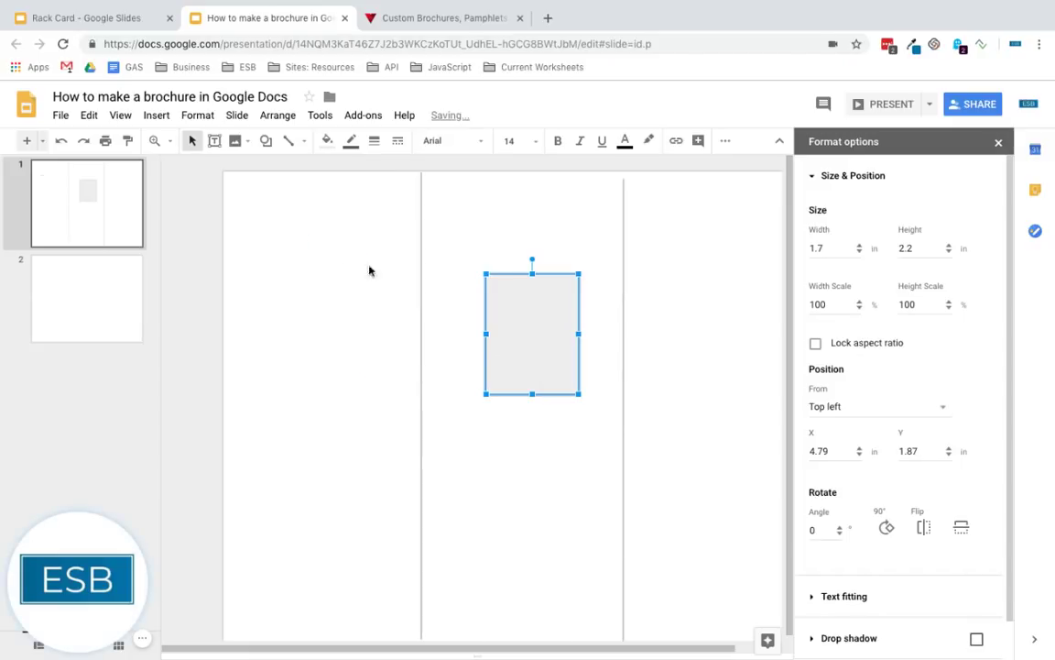
# - Undo an accidental move of the column shape and delete the fold lines from slide 1
pyautogui.click(463, 284)
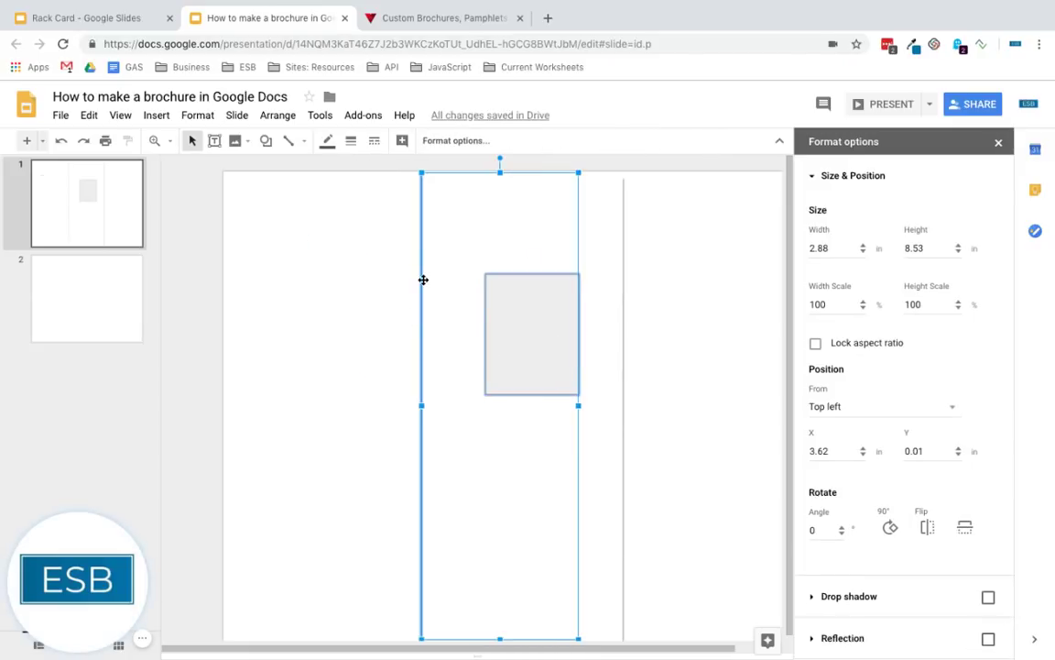
pyautogui.moveTo(513, 292); pyautogui.dragTo(577, 294)
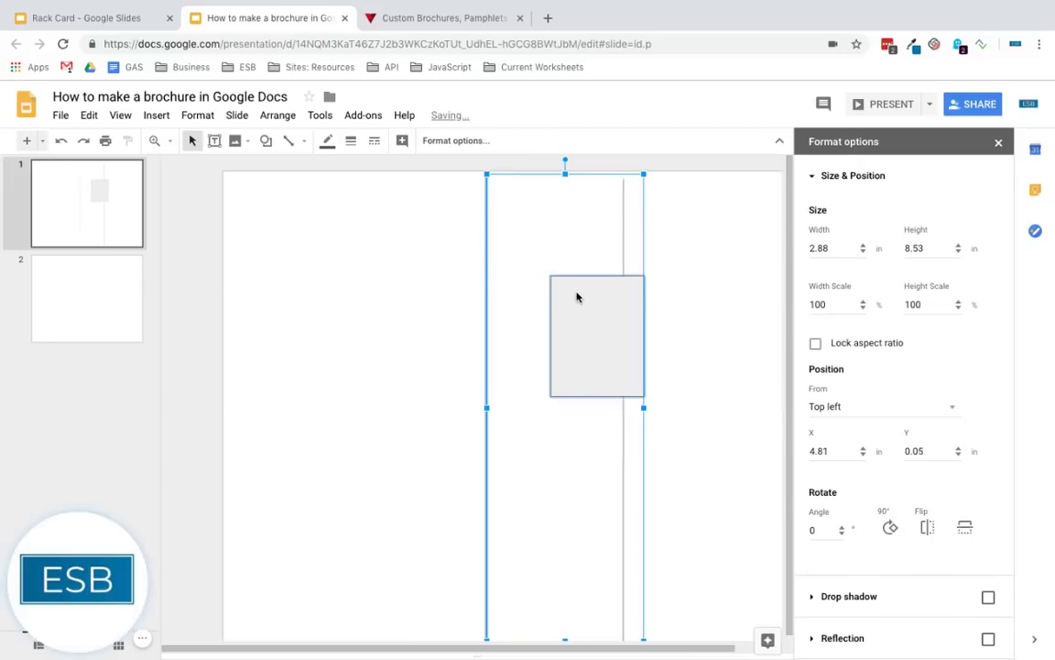
pyautogui.hotkey('ctrl', 'z')
pyautogui.click(325, 281)
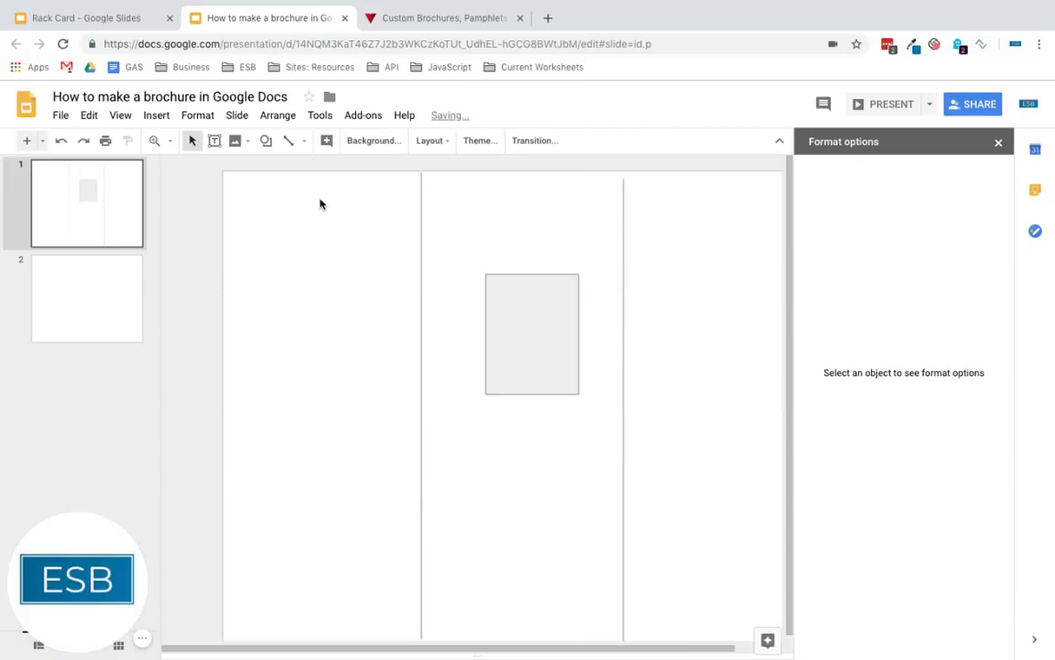
pyautogui.moveTo(321, 205); pyautogui.dragTo(699, 250)
pyautogui.press('Delete')
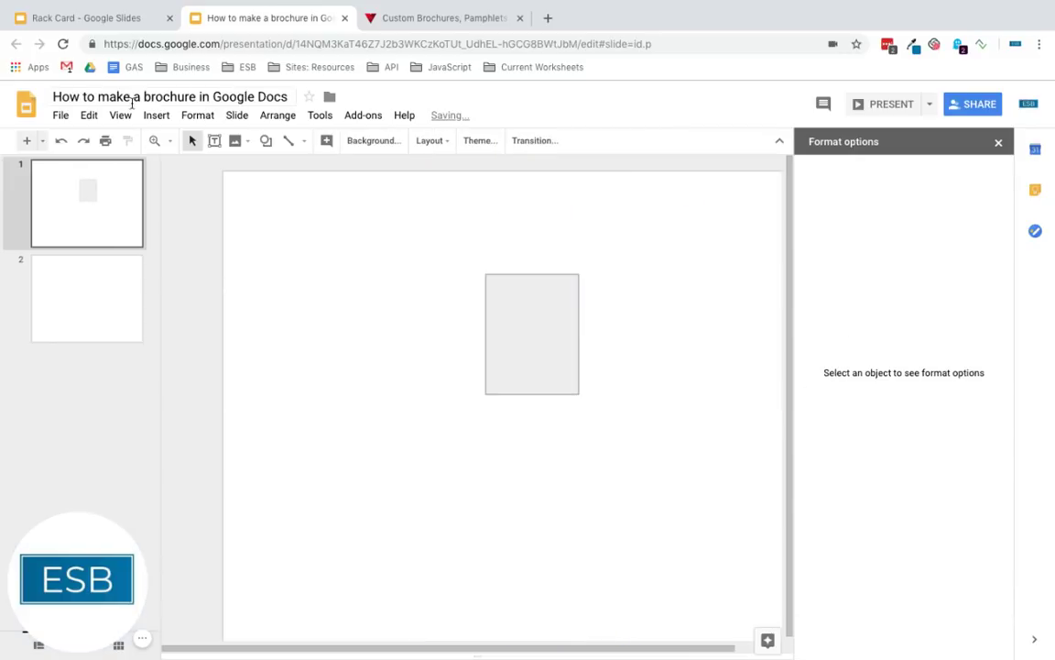
pyautogui.click(120, 114)
# - Show the layout guides again and drag the grey box to 0.98 in across, 3.21 in down
pyautogui.moveTo(212, 288)
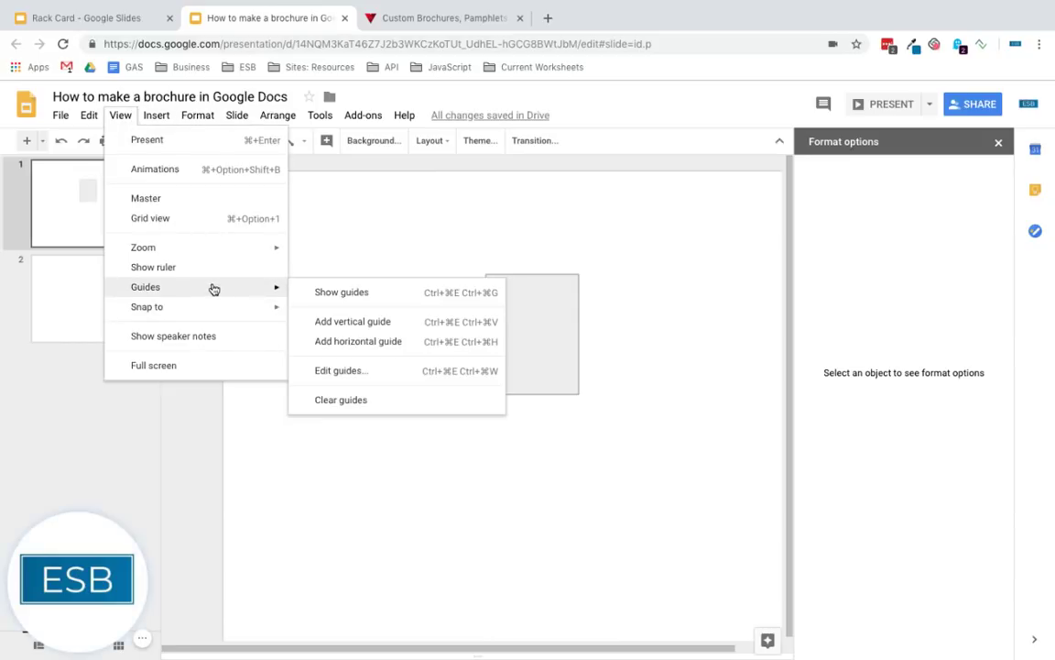
pyautogui.click(361, 298)
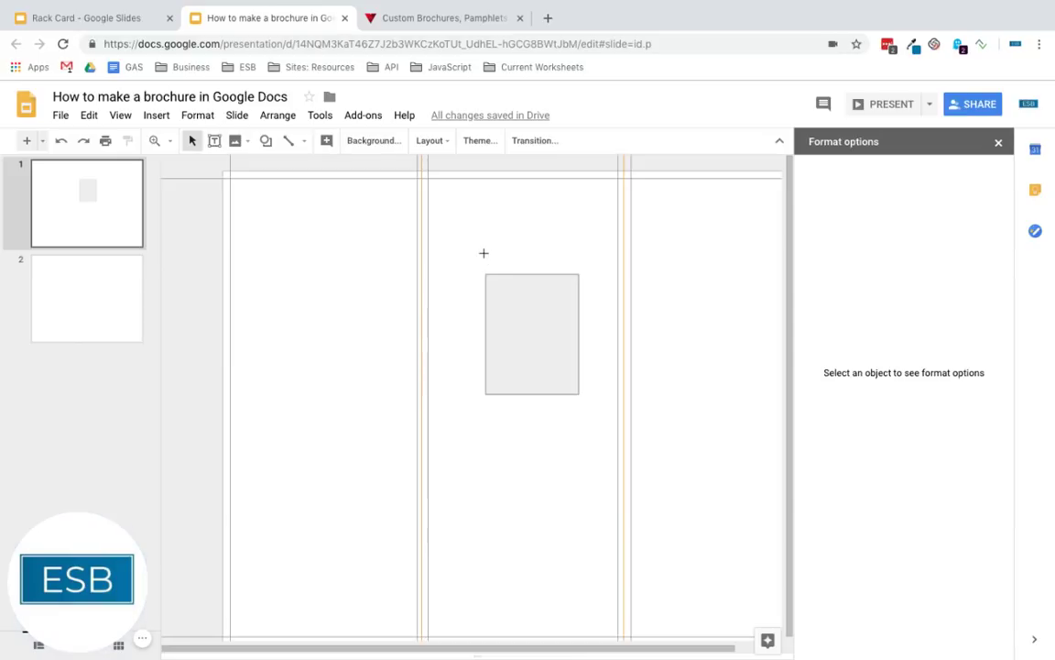
pyautogui.moveTo(484, 253); pyautogui.dragTo(585, 415)
pyautogui.moveTo(547, 349); pyautogui.dragTo(324, 406)
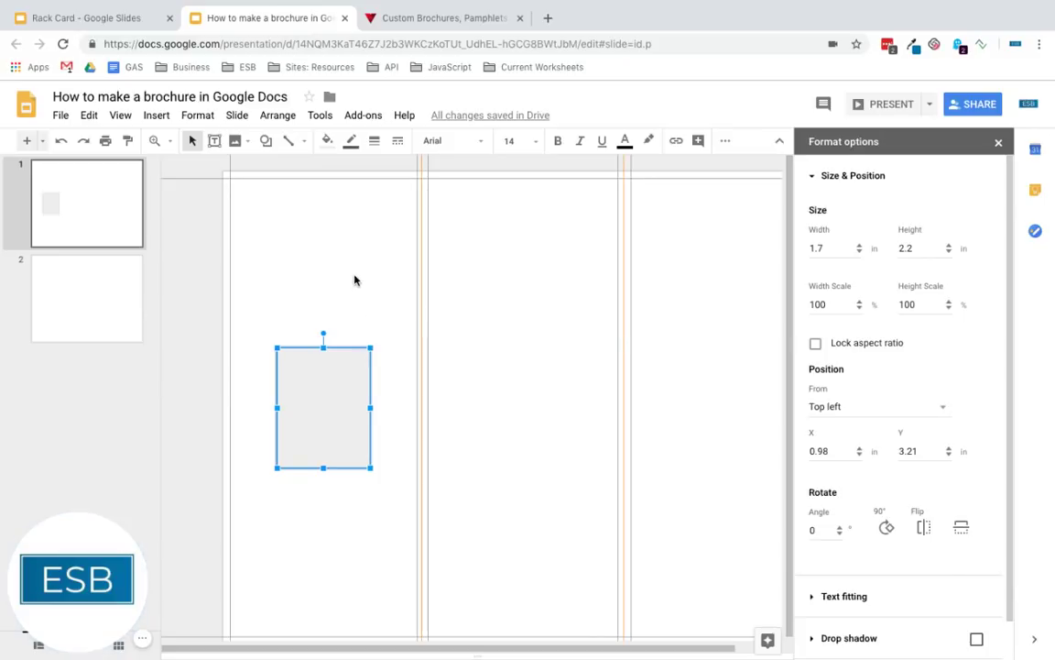
pyautogui.click(257, 295)
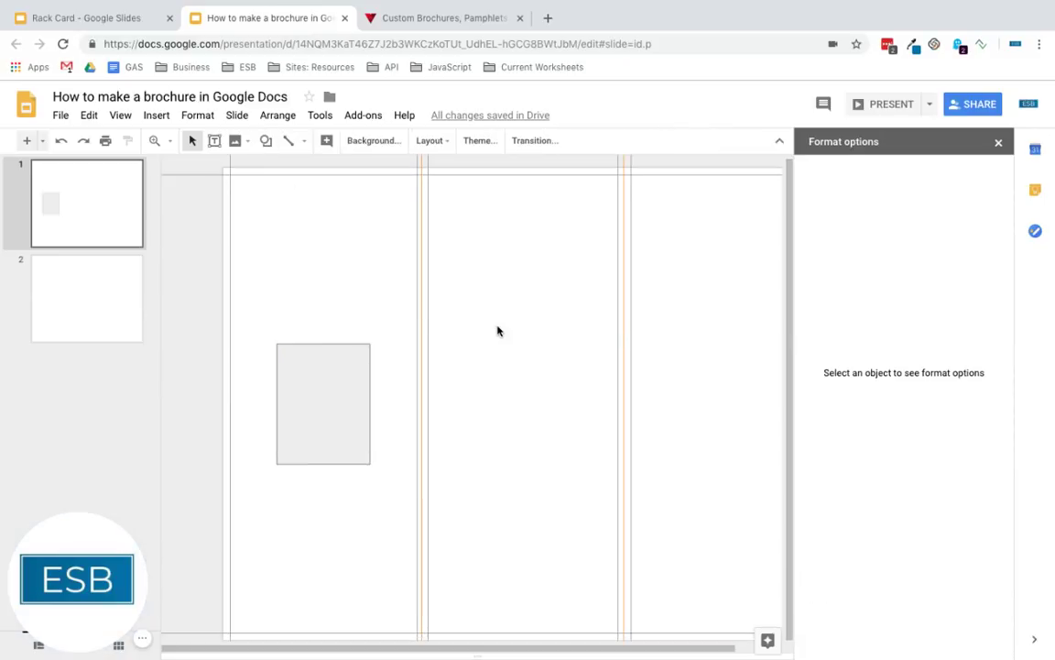
# - Close Format options and make the grey box's border transparent
pyautogui.click(999, 145)
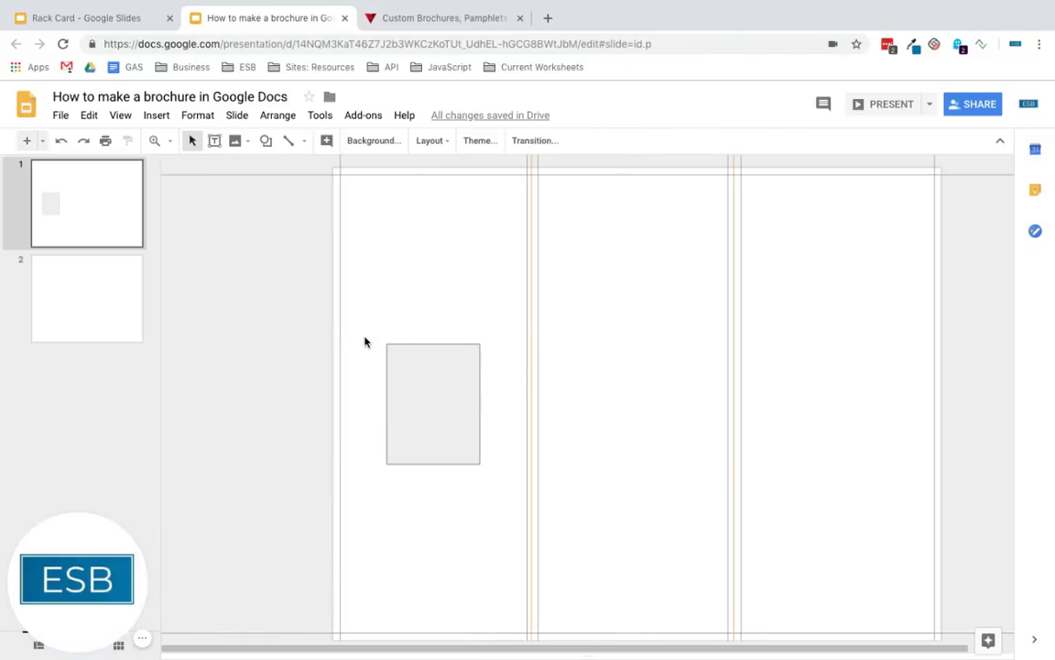
pyautogui.moveTo(365, 342); pyautogui.dragTo(482, 500)
pyautogui.click(460, 301)
pyautogui.moveTo(468, 333); pyautogui.dragTo(383, 469)
pyautogui.click(360, 143)
pyautogui.click(424, 170)
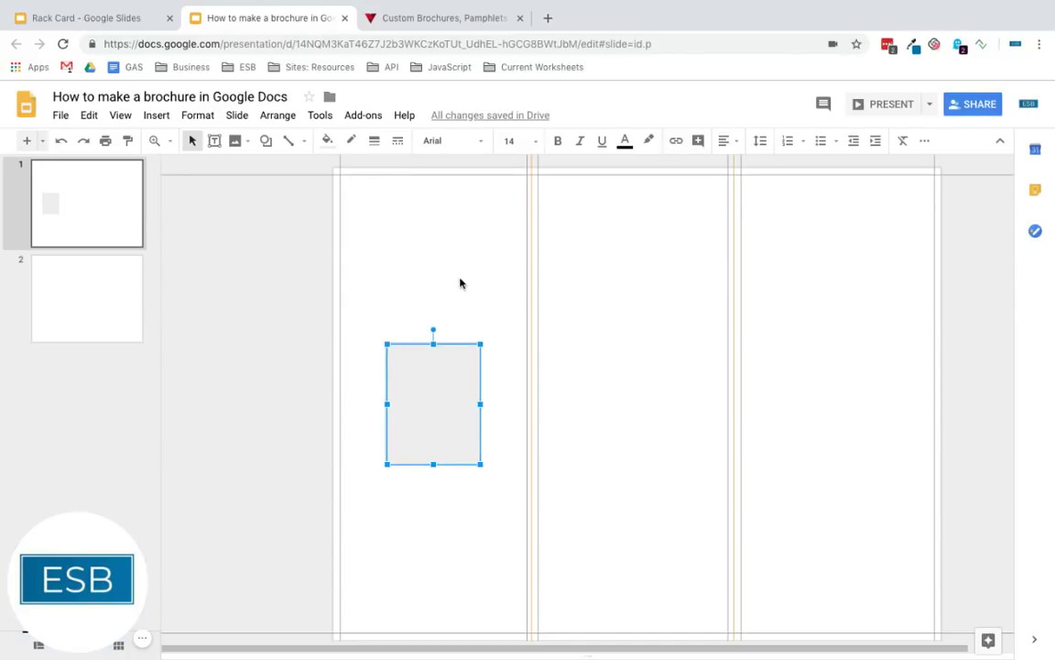
# - Resize the box to span the left column between the guides, extending it upward from the bottom
pyautogui.moveTo(446, 400); pyautogui.dragTo(392, 541)
pyautogui.moveTo(427, 580); pyautogui.dragTo(532, 584)
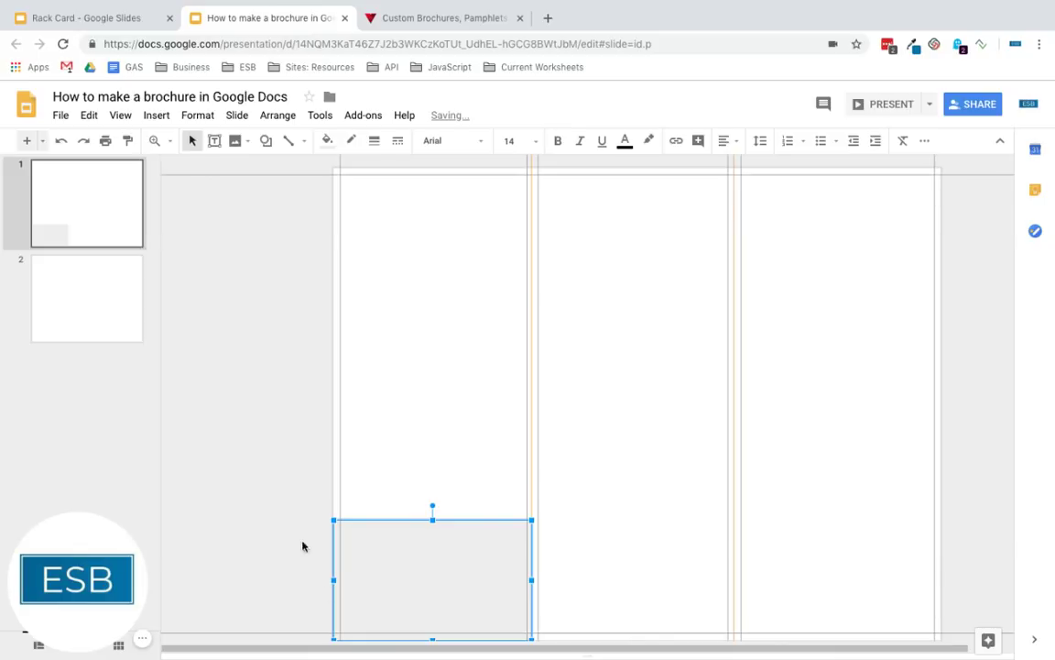
pyautogui.click(306, 589)
pyautogui.click(367, 586)
pyautogui.moveTo(332, 579); pyautogui.dragTo(334, 581)
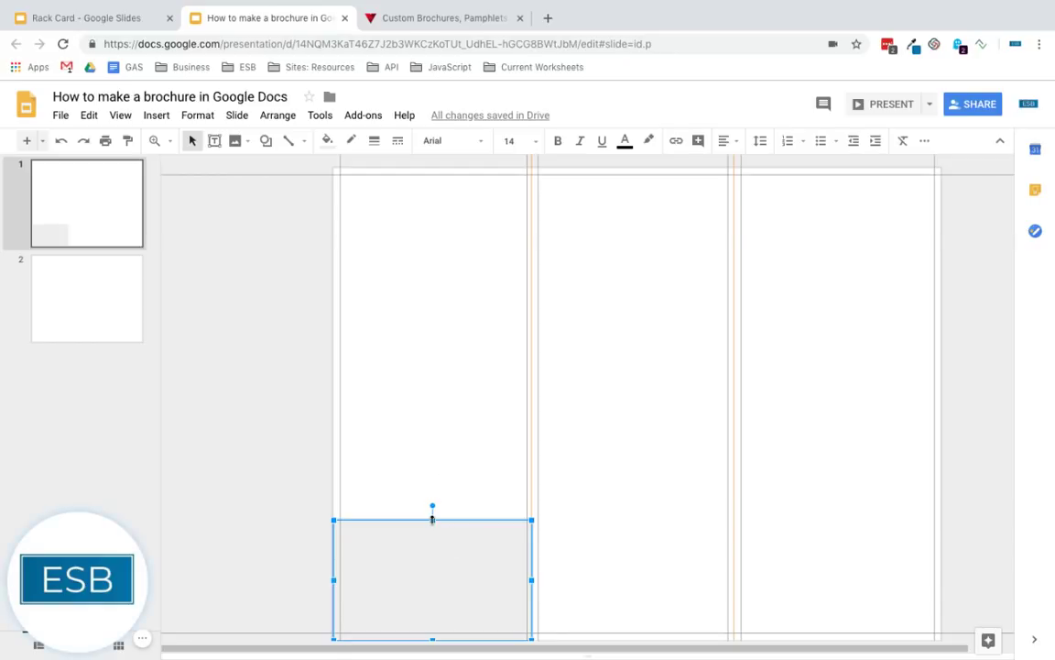
pyautogui.moveTo(432, 518); pyautogui.dragTo(429, 384)
# - Fill the box with cornflower blue, shorten it slightly, then change to a paler blue
pyautogui.click(327, 140)
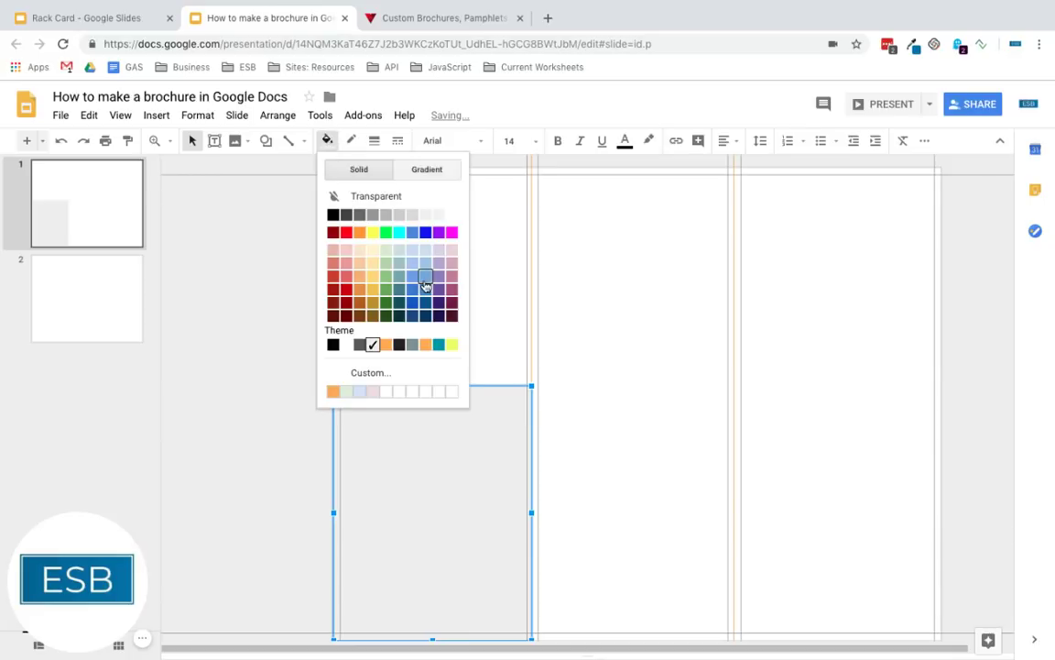
pyautogui.click(412, 277)
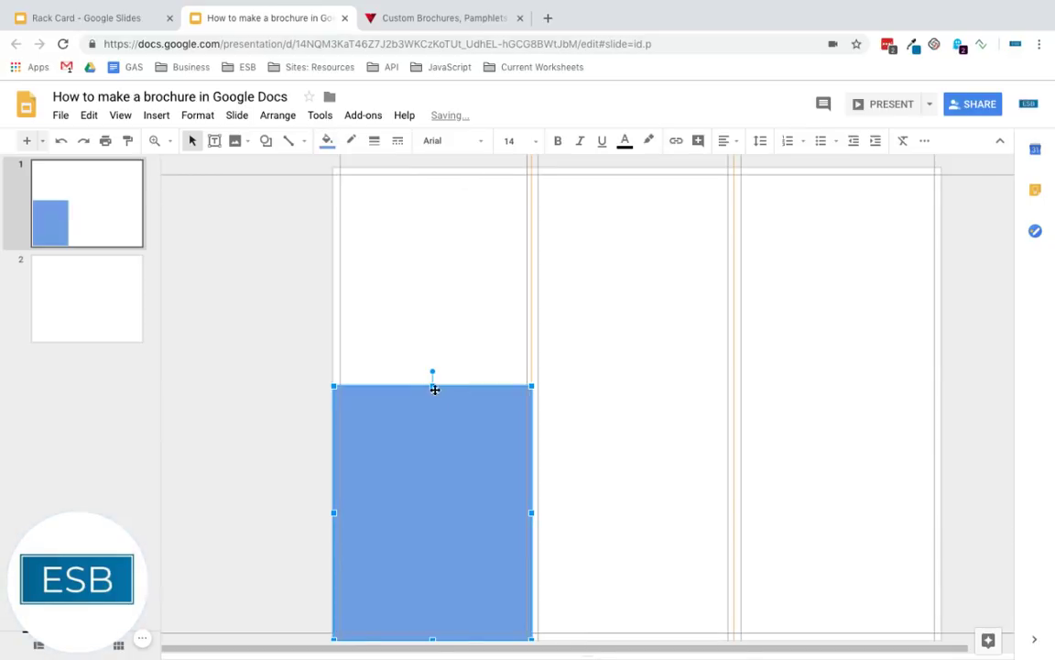
pyautogui.moveTo(434, 387); pyautogui.dragTo(432, 408)
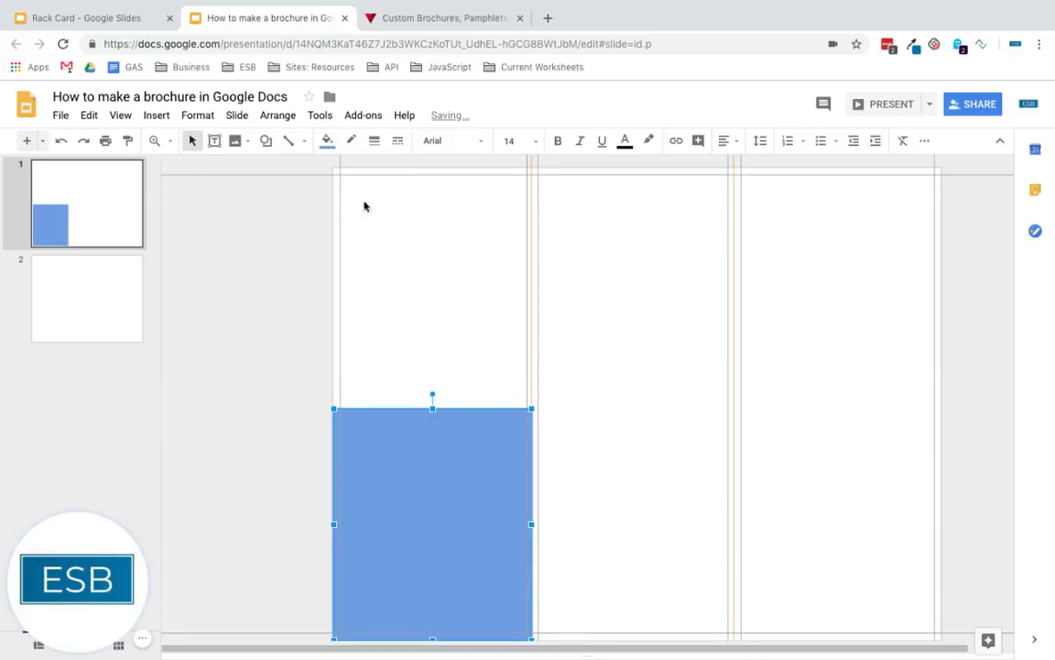
pyautogui.click(327, 141)
pyautogui.click(411, 251)
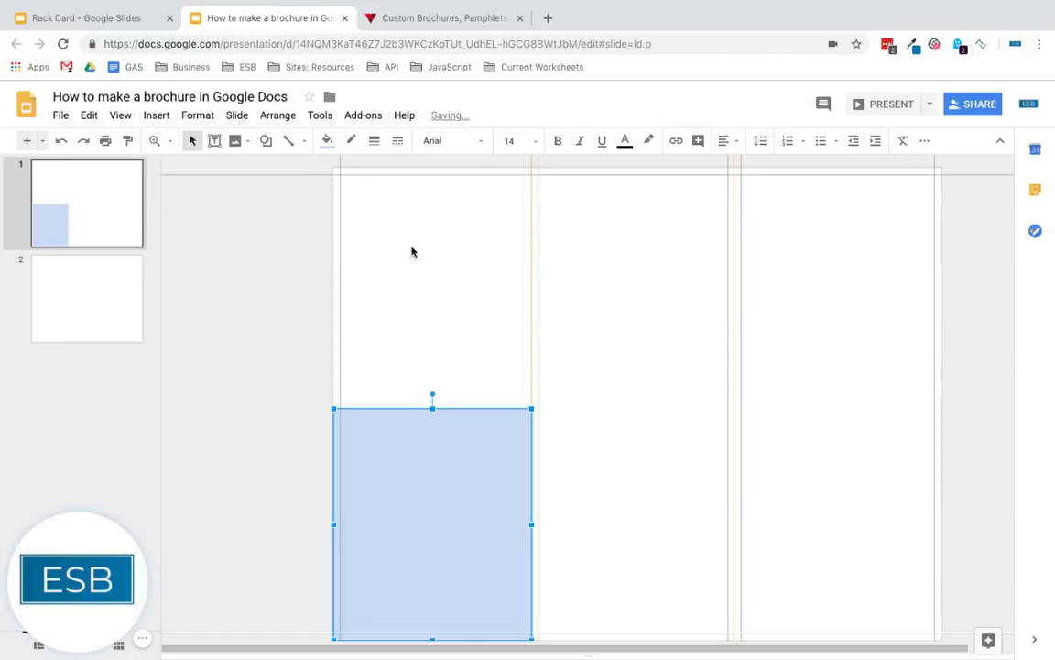
pyautogui.click(447, 332)
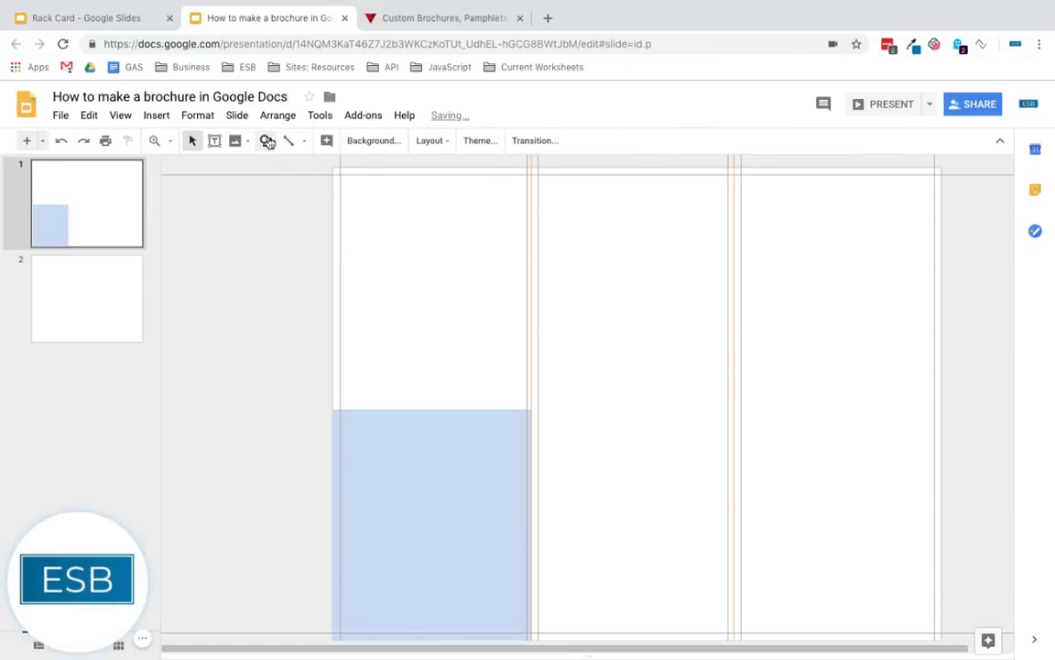
pyautogui.click(267, 141)
# - Draw a rectangle with transparent fill and a 3px dark grey outline in the left panel
pyautogui.moveTo(325, 168)
pyautogui.click(373, 176)
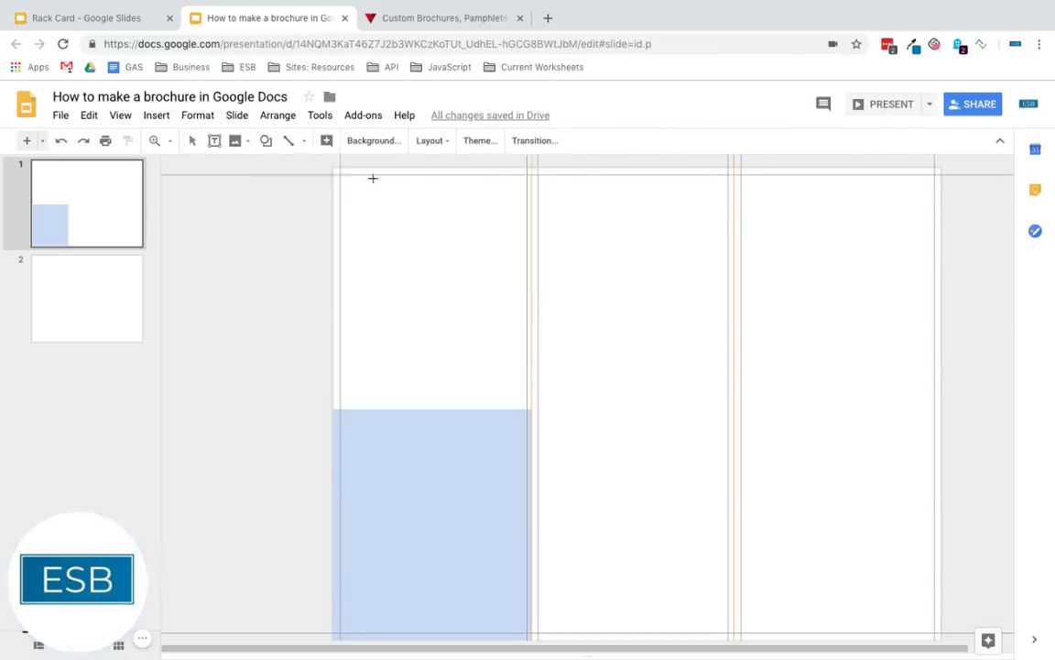
pyautogui.moveTo(371, 228); pyautogui.dragTo(480, 316)
pyautogui.click(327, 142)
pyautogui.click(415, 206)
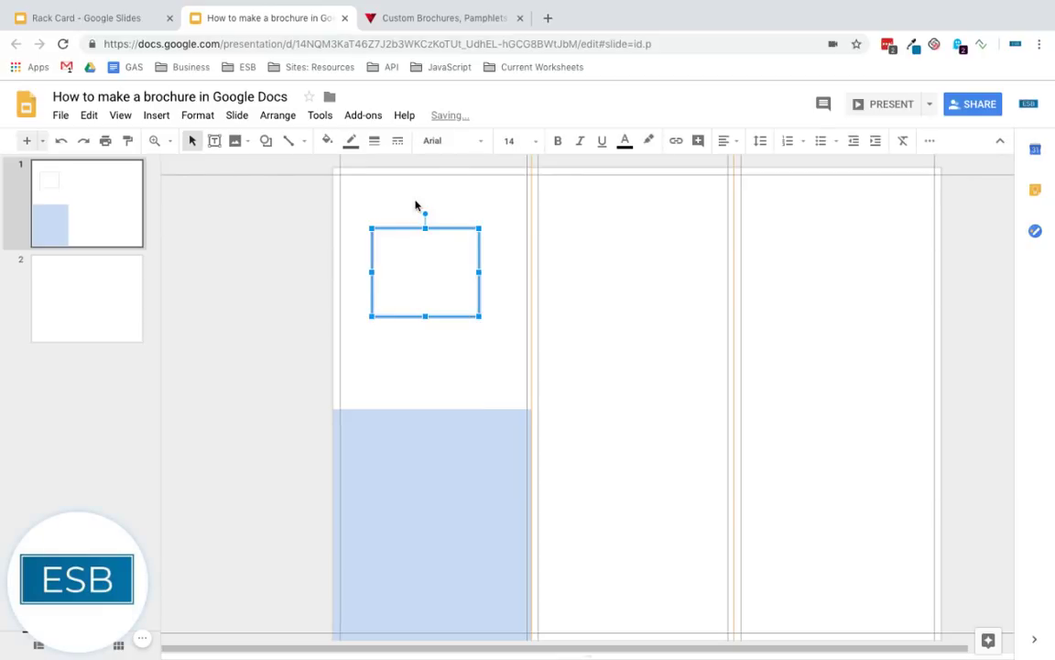
pyautogui.click(352, 143)
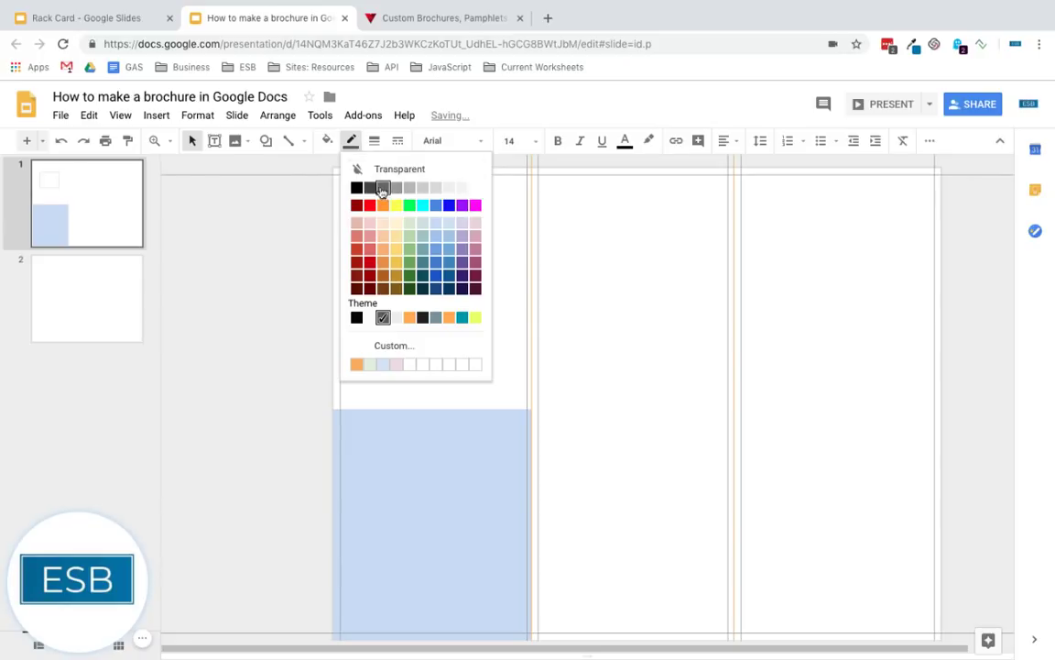
pyautogui.click(369, 192)
pyautogui.click(374, 141)
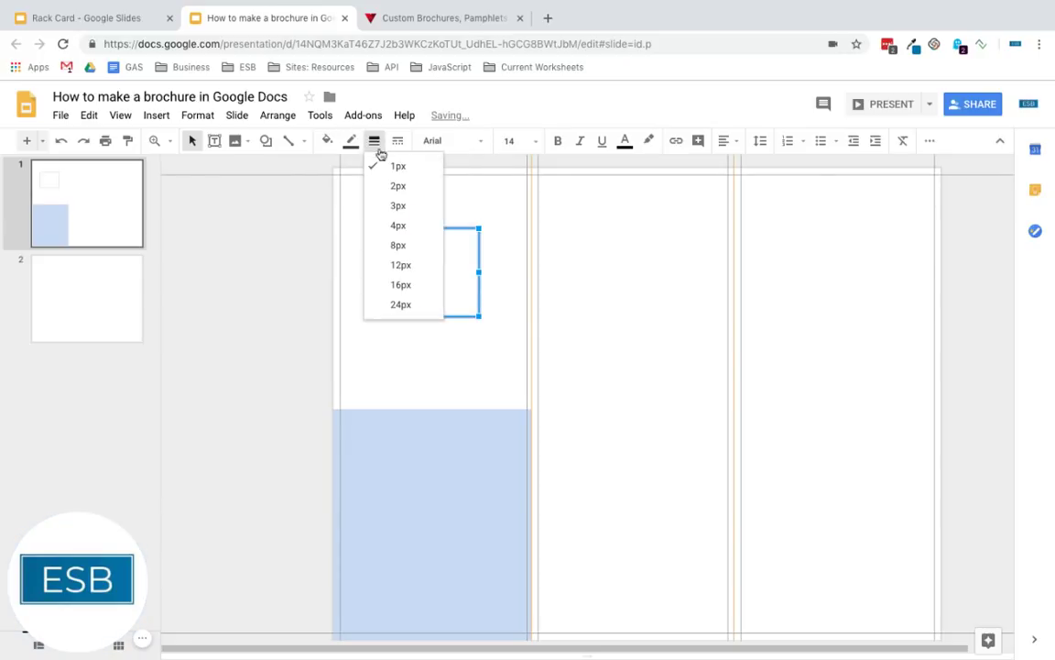
pyautogui.click(407, 208)
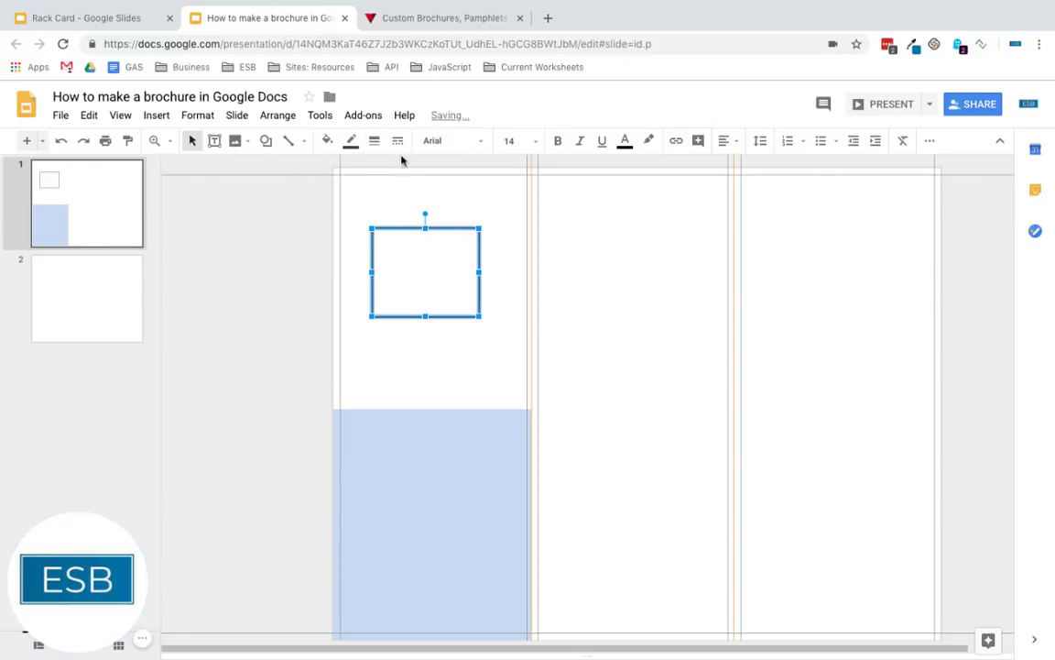
pyautogui.click(400, 143)
pyautogui.click(369, 254)
# - Shrink the outlined rectangle into a small square sitting just above the blue panel
pyautogui.moveTo(431, 263); pyautogui.dragTo(413, 344)
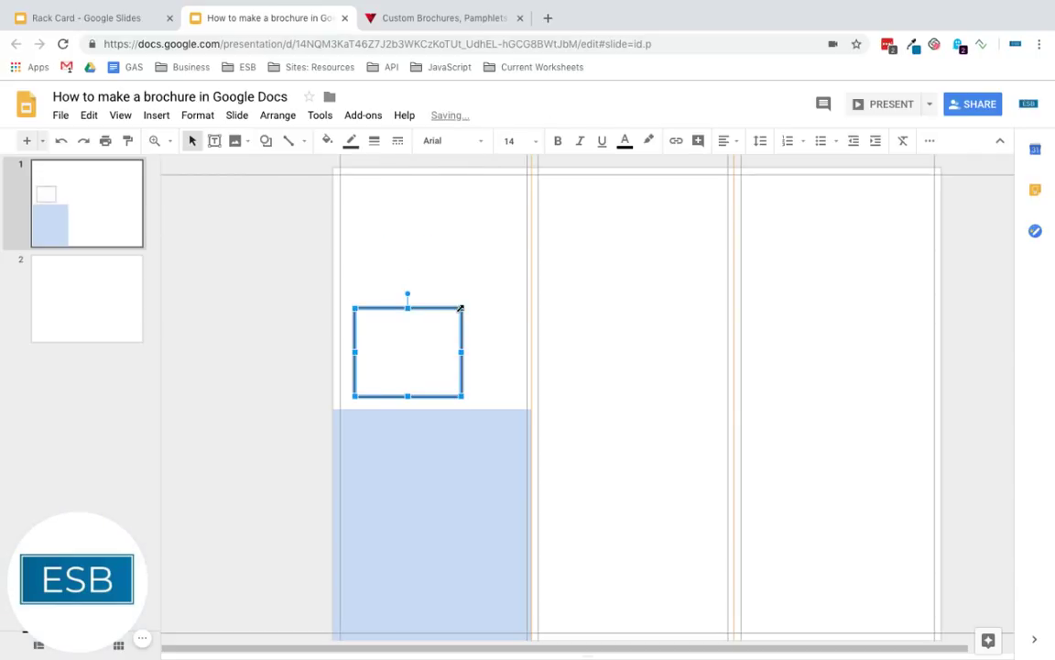
pyautogui.moveTo(460, 309); pyautogui.dragTo(431, 327)
pyautogui.moveTo(387, 371); pyautogui.dragTo(387, 442)
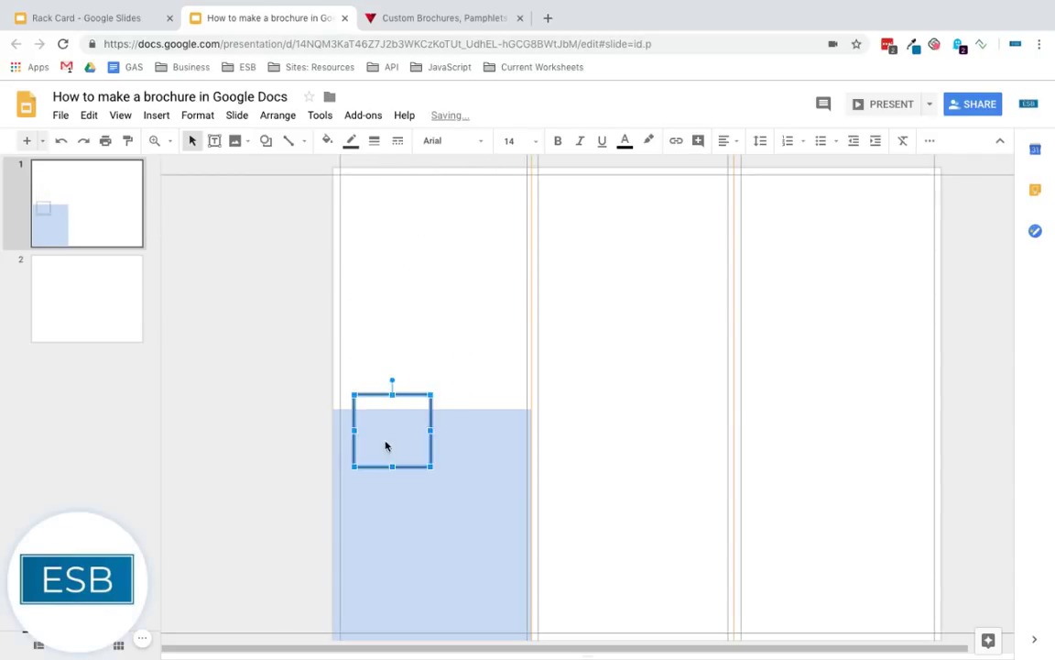
pyautogui.click(471, 380)
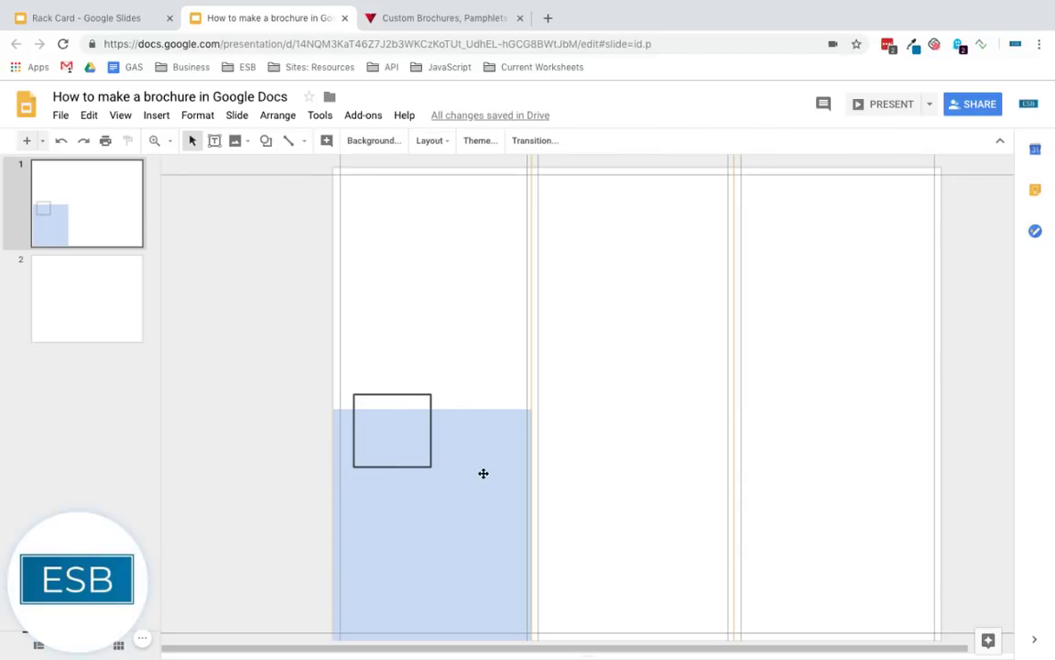
pyautogui.moveTo(417, 394); pyautogui.dragTo(444, 299)
# - Select the pale blue panel and bring up its gradient fill options
pyautogui.click(455, 440)
pyautogui.click(327, 141)
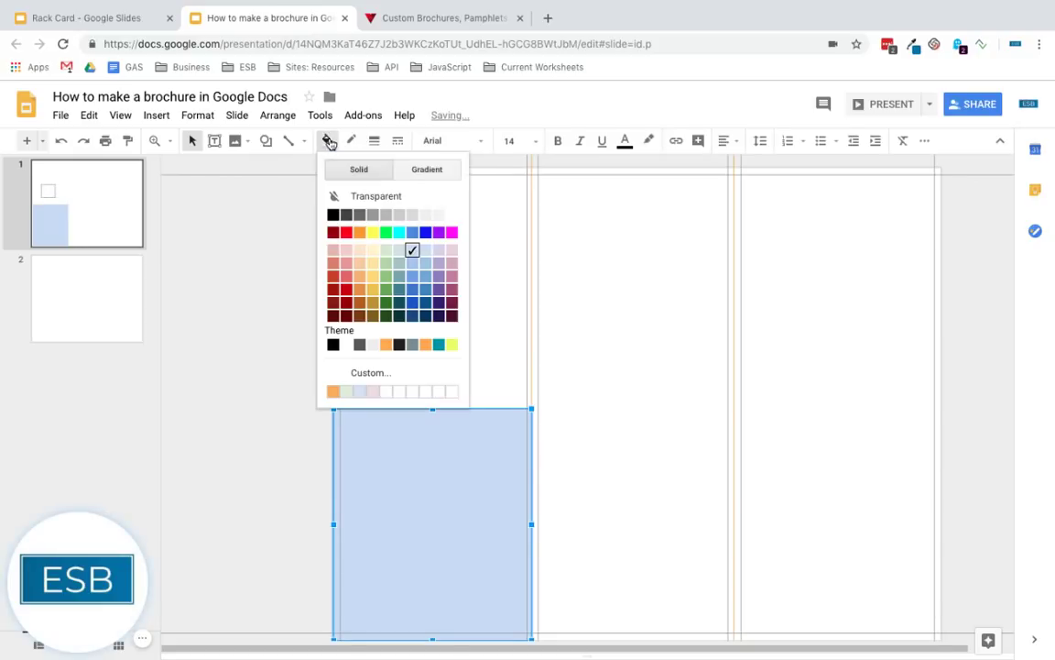
pyautogui.click(428, 177)
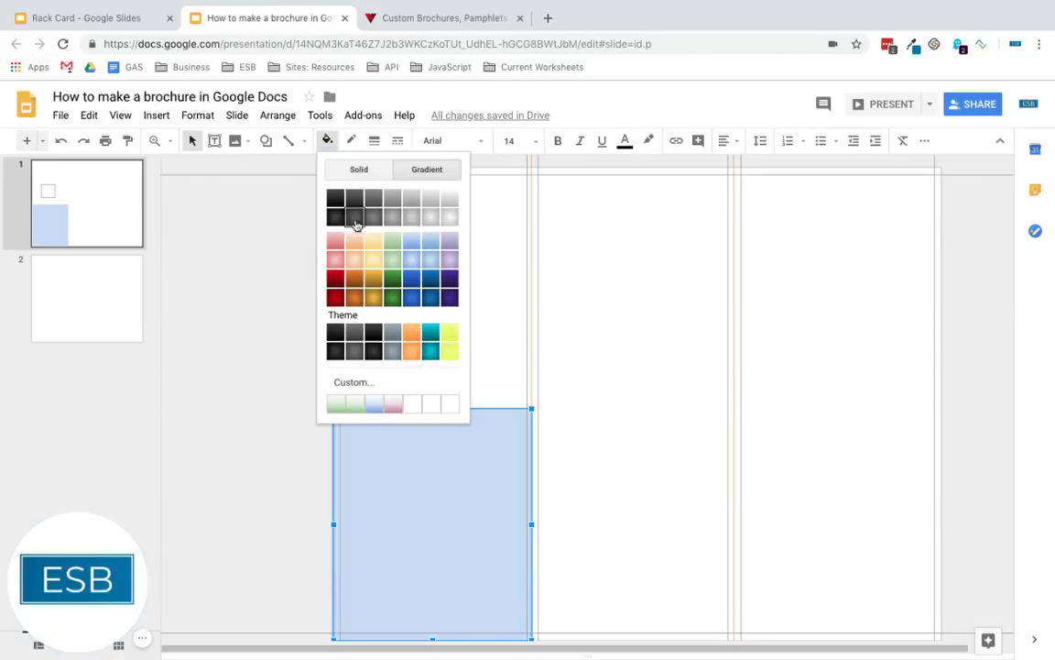
# - Apply a custom three-stop gradient: transparent left stop, light red middle, red right stop
pyautogui.click(396, 383)
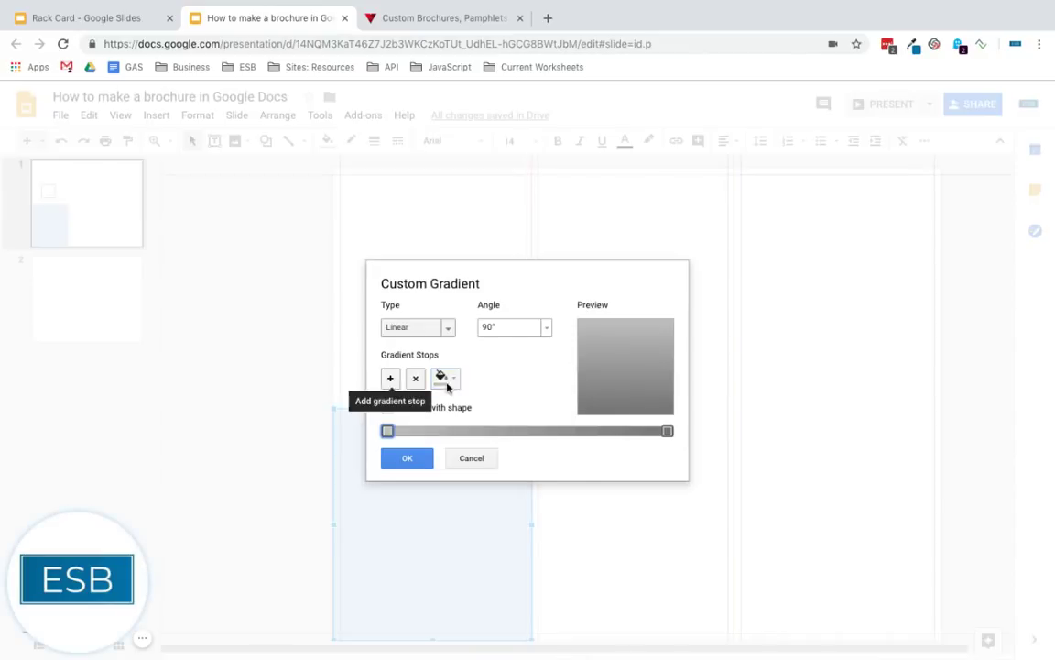
pyautogui.click(398, 383)
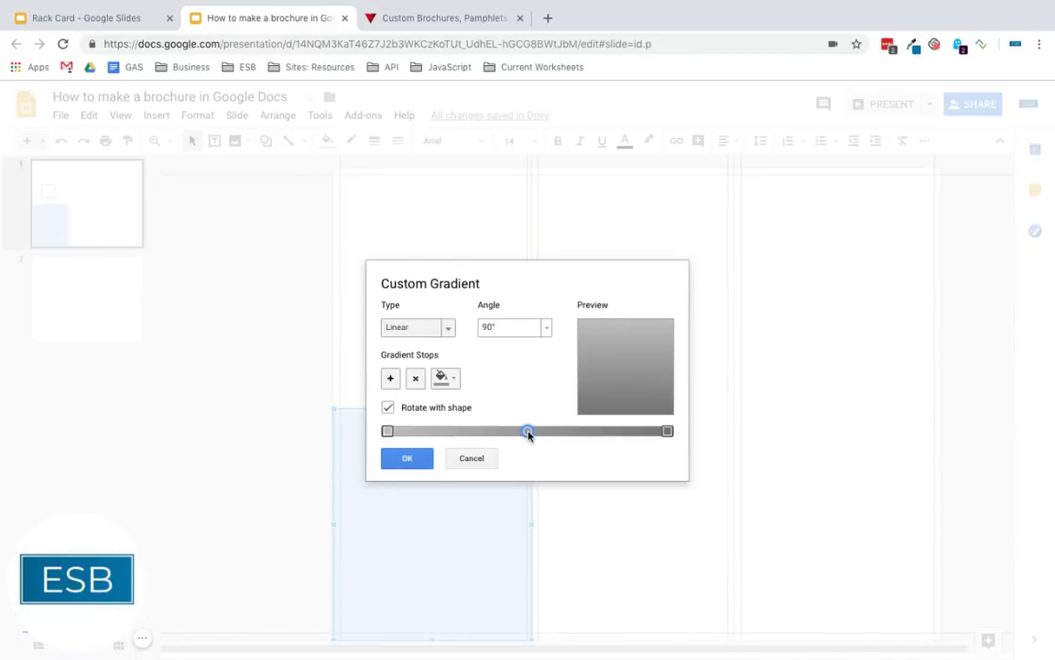
pyautogui.click(388, 431)
pyautogui.click(451, 379)
pyautogui.click(529, 414)
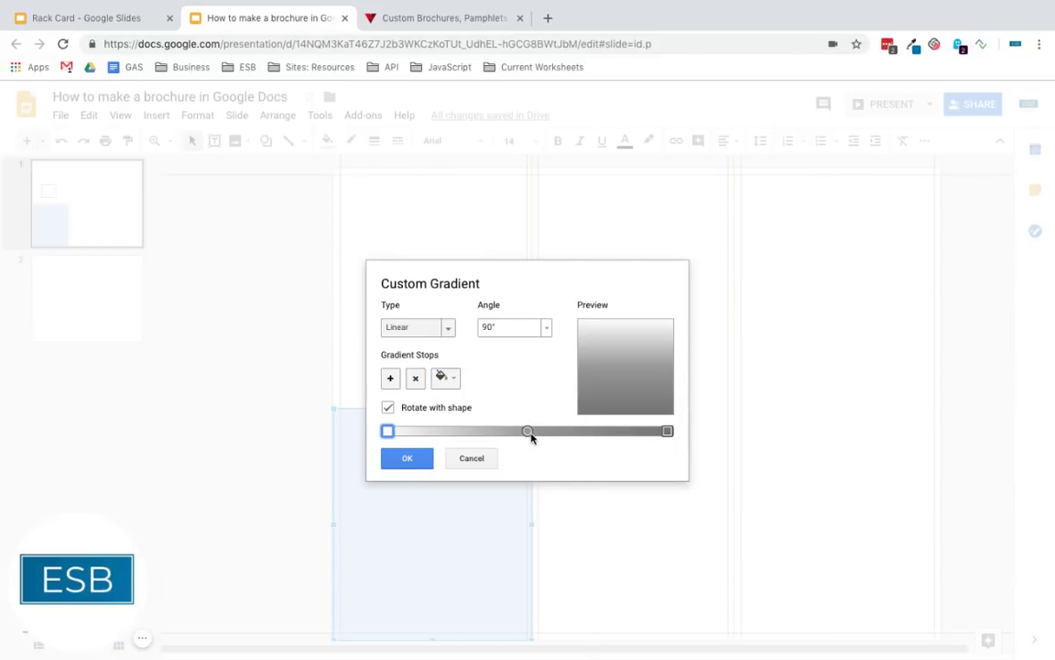
pyautogui.click(528, 431)
pyautogui.click(451, 378)
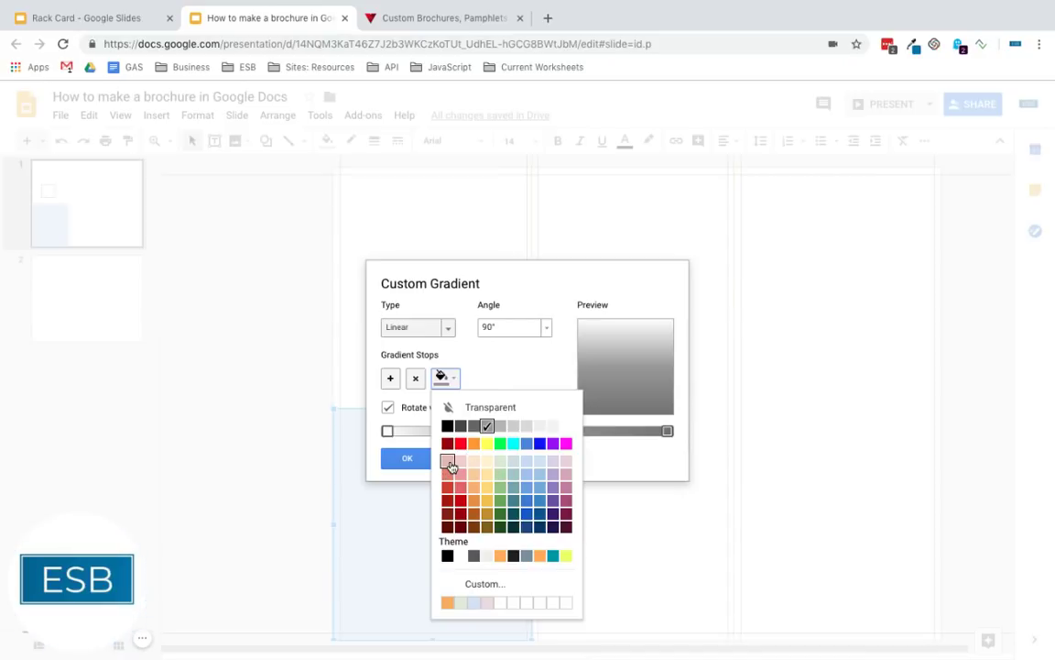
pyautogui.click(448, 462)
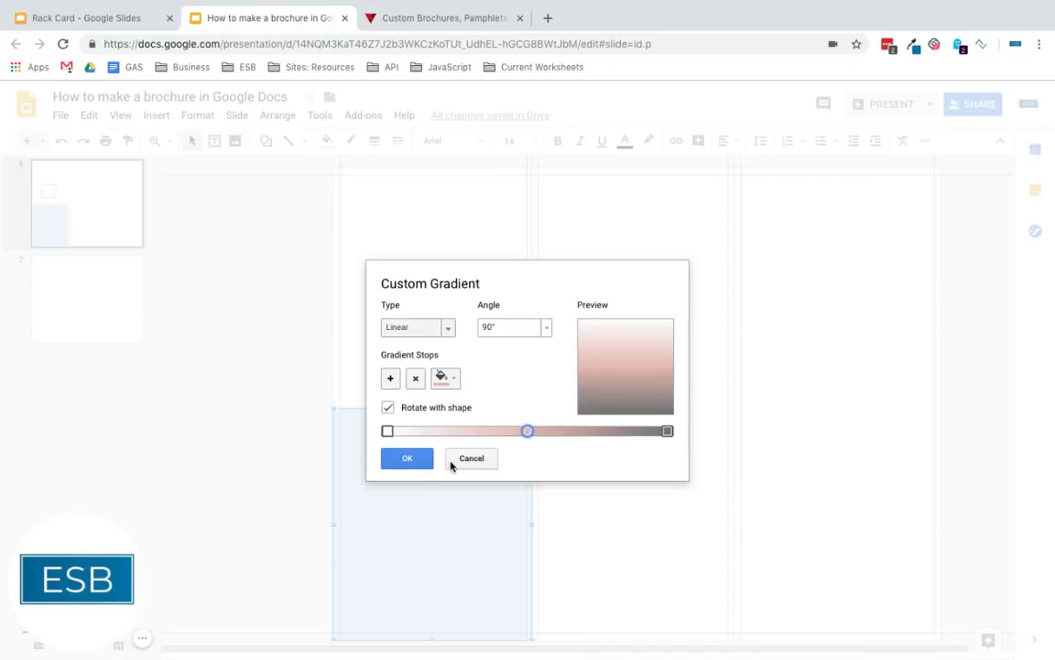
pyautogui.click(667, 432)
pyautogui.click(451, 377)
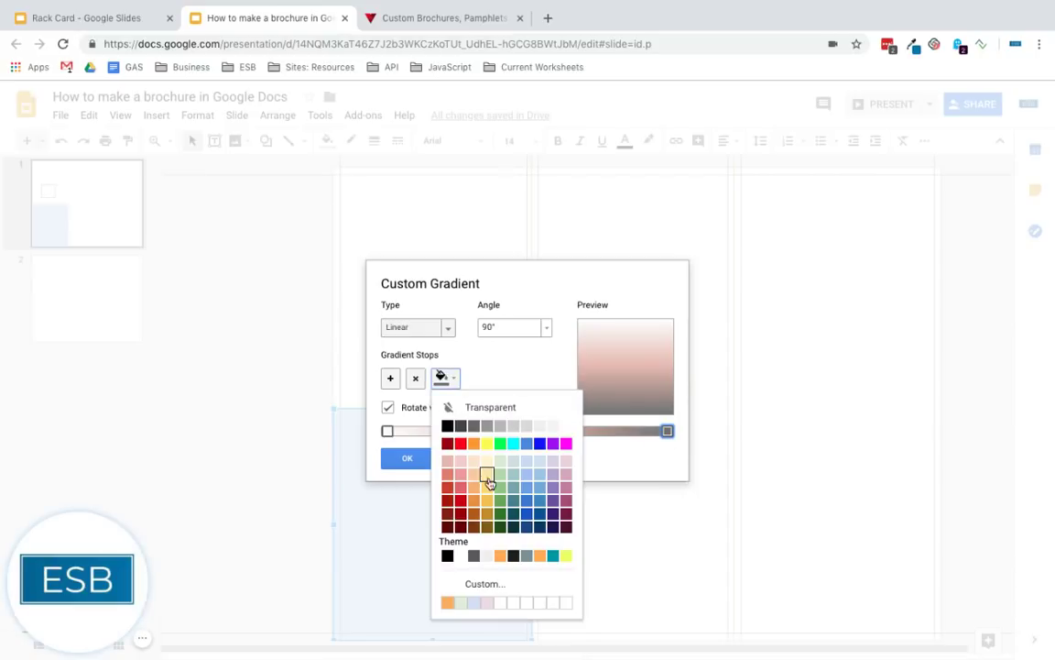
pyautogui.click(449, 487)
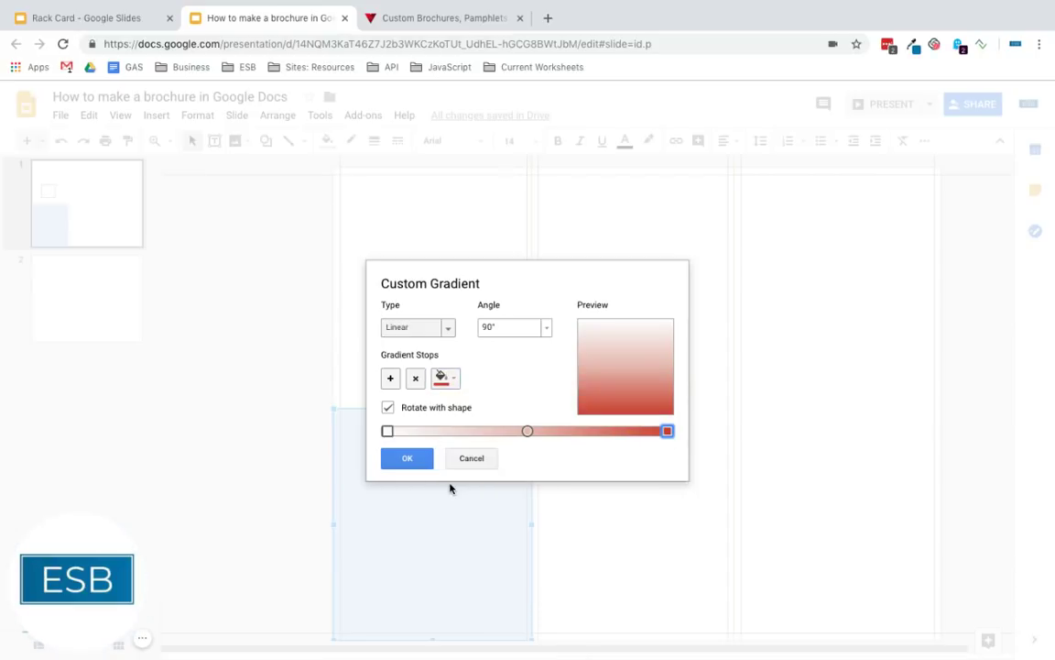
pyautogui.click(408, 459)
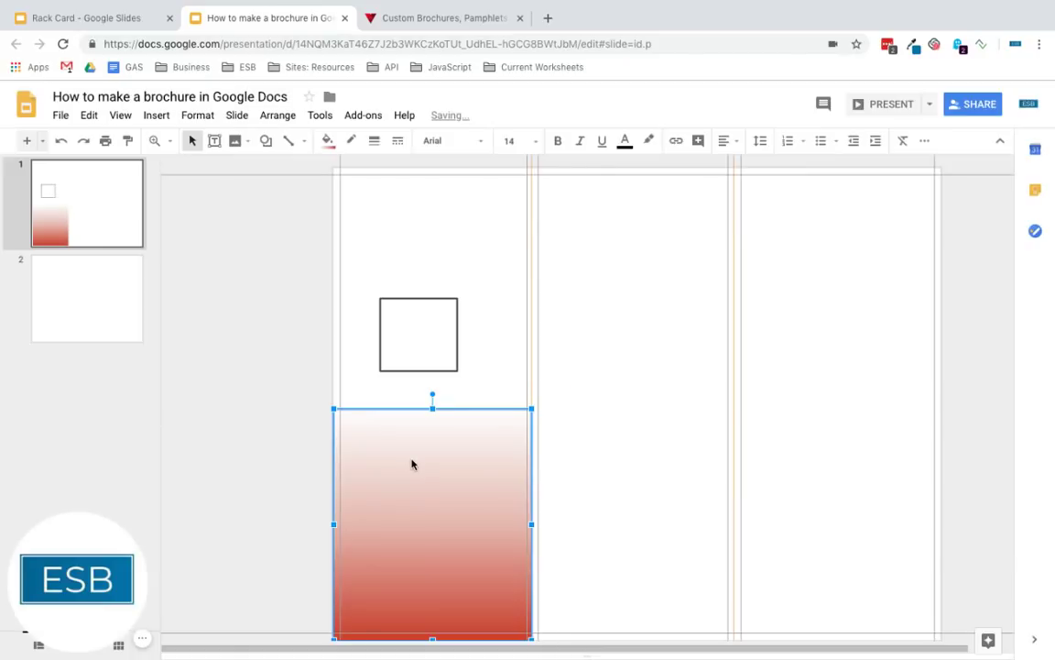
# - Keep the square above the gradient and add overlapping wide-short and tall outline rectangle copies
pyautogui.click(615, 426)
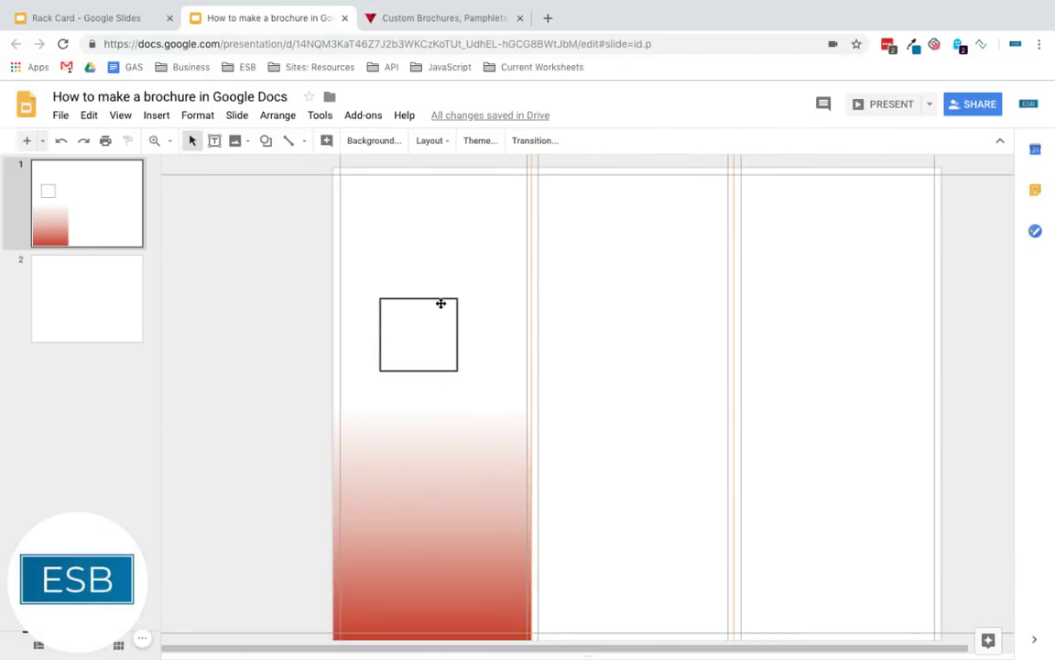
pyautogui.moveTo(441, 302); pyautogui.dragTo(443, 392)
pyautogui.click(648, 361)
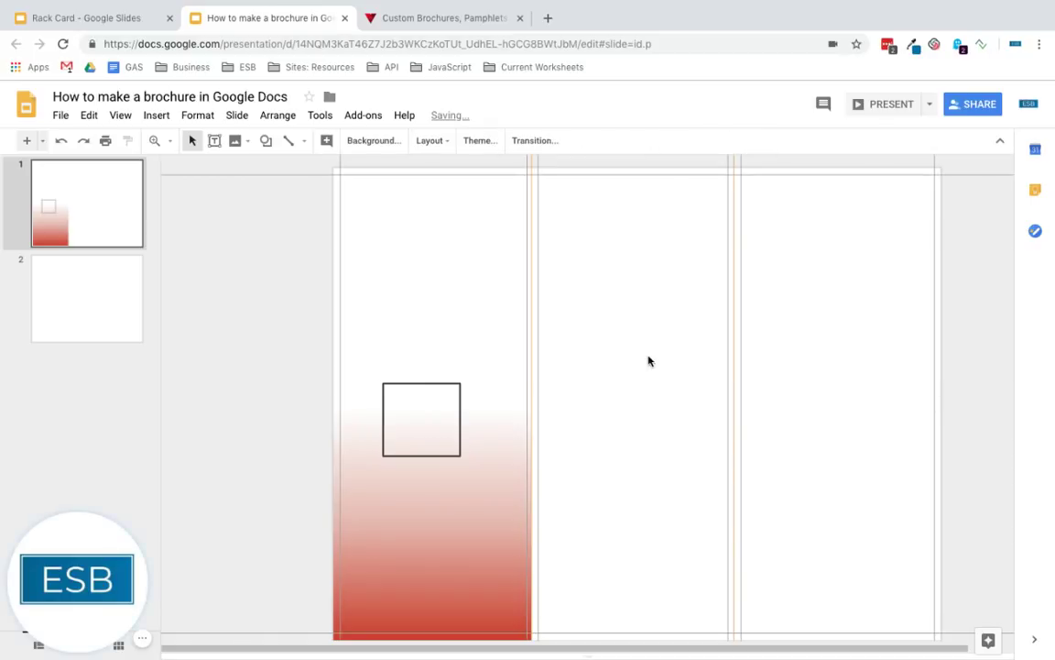
pyautogui.moveTo(447, 384); pyautogui.dragTo(445, 343)
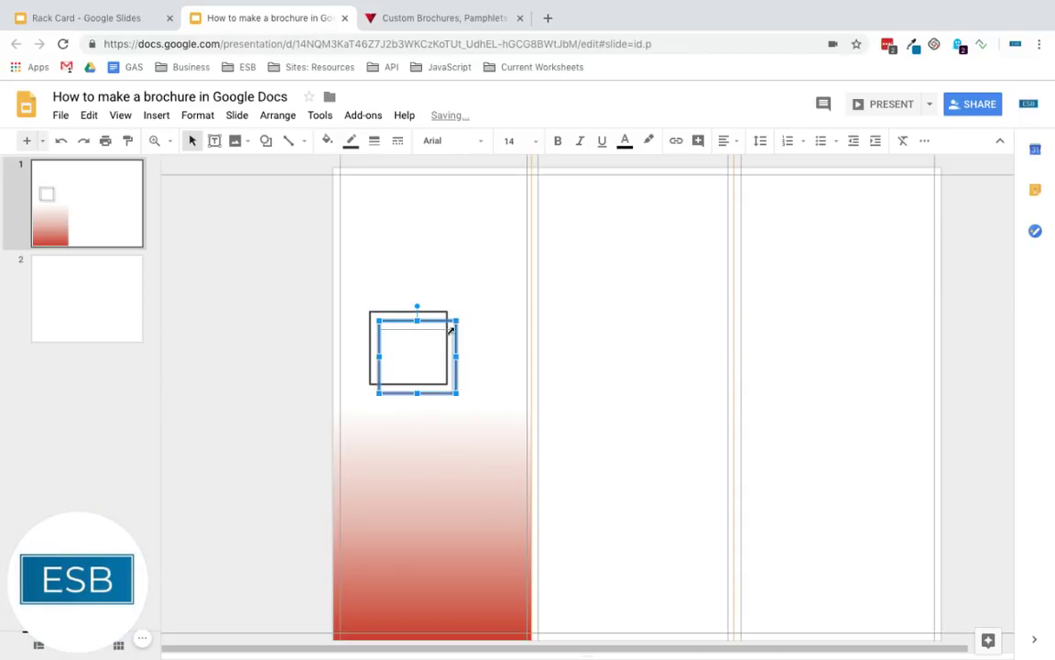
pyautogui.moveTo(441, 360); pyautogui.dragTo(482, 365)
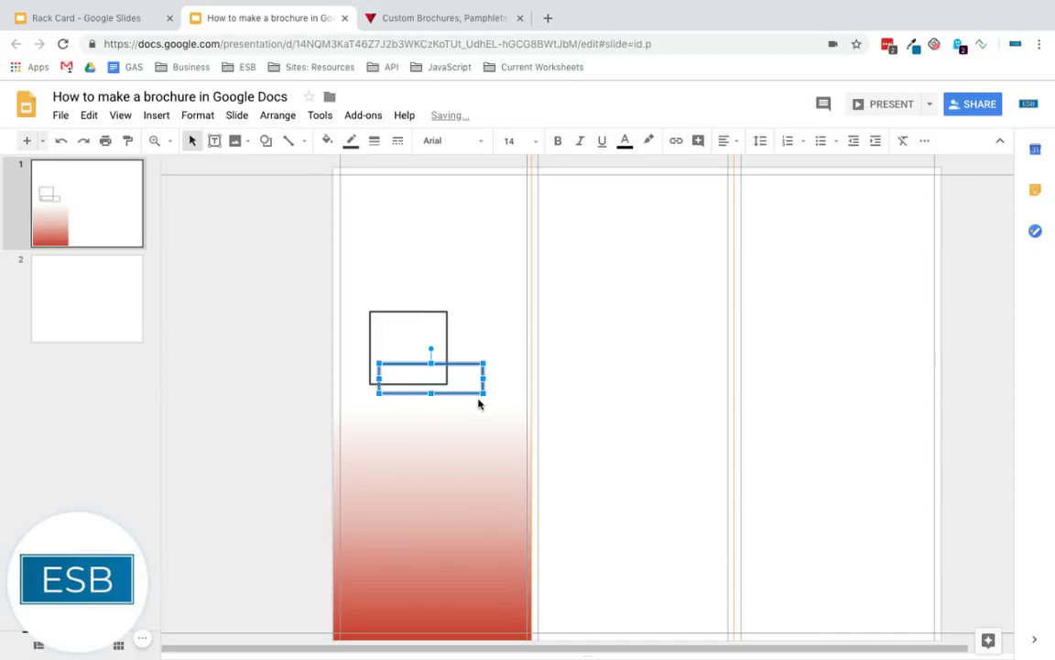
pyautogui.moveTo(473, 383); pyautogui.dragTo(449, 306)
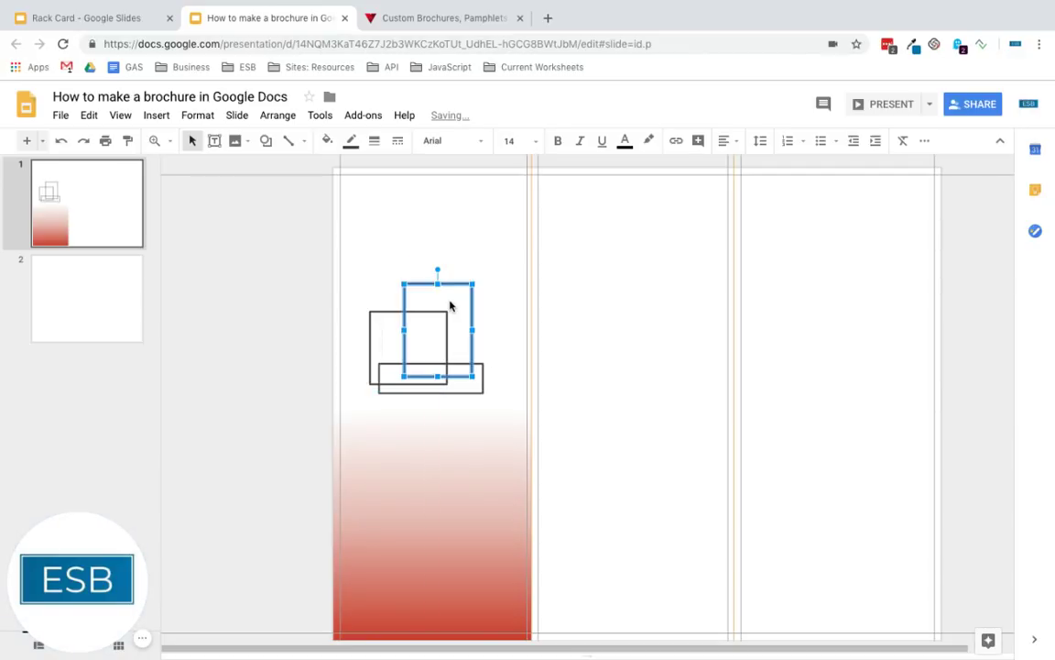
pyautogui.click(504, 316)
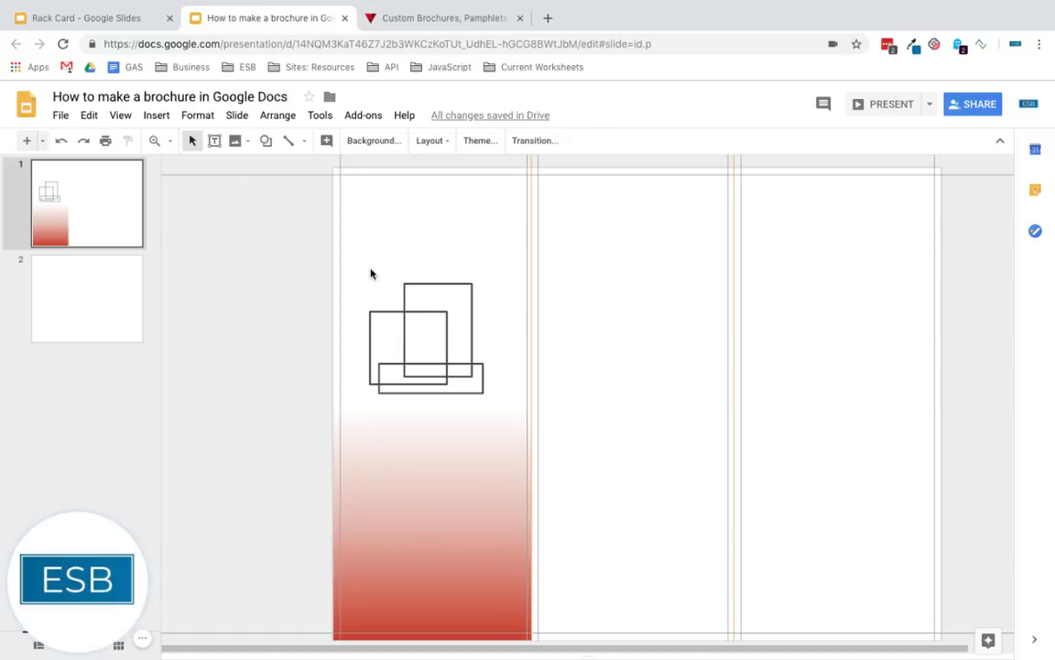
# - Marquee-select just the three outline rectangles
pyautogui.moveTo(371, 272); pyautogui.dragTo(481, 382)
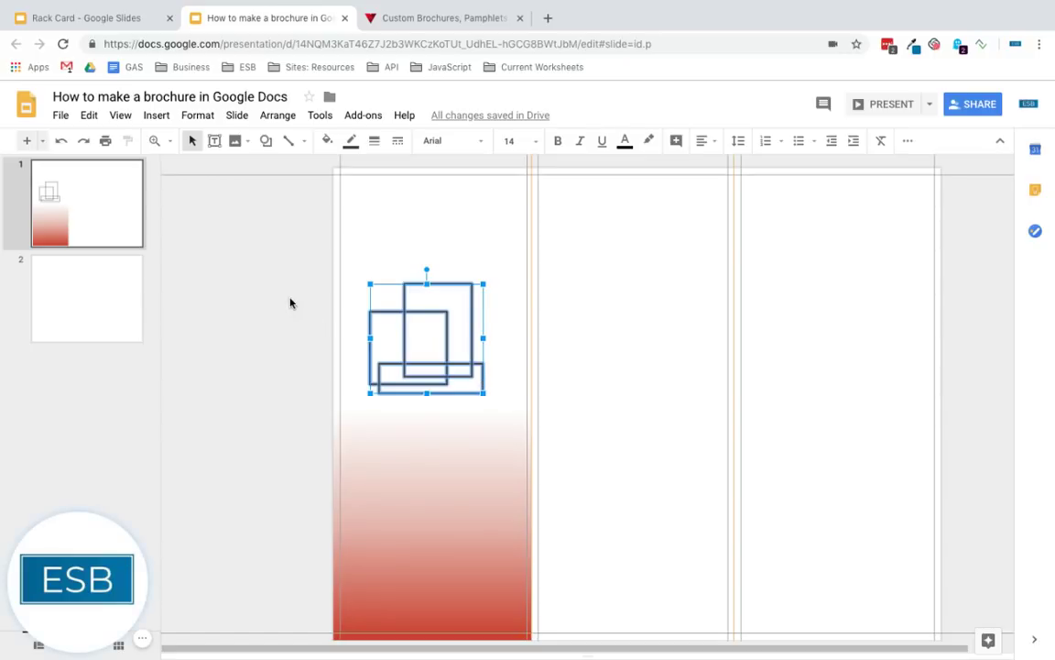
pyautogui.click(318, 313)
pyautogui.moveTo(318, 314); pyautogui.dragTo(499, 448)
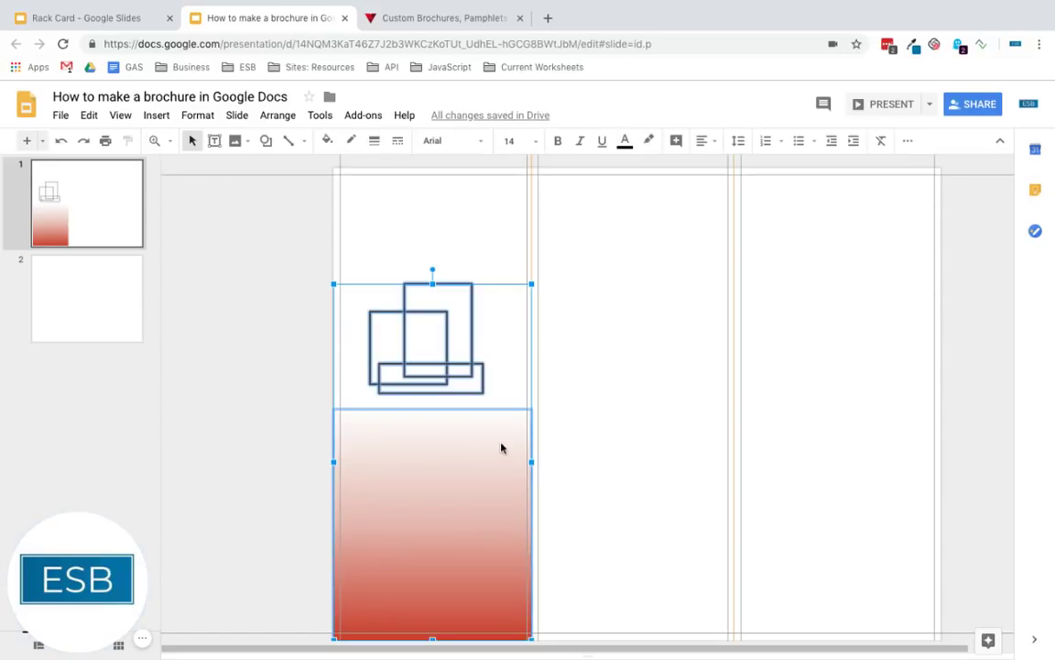
pyautogui.click(489, 257)
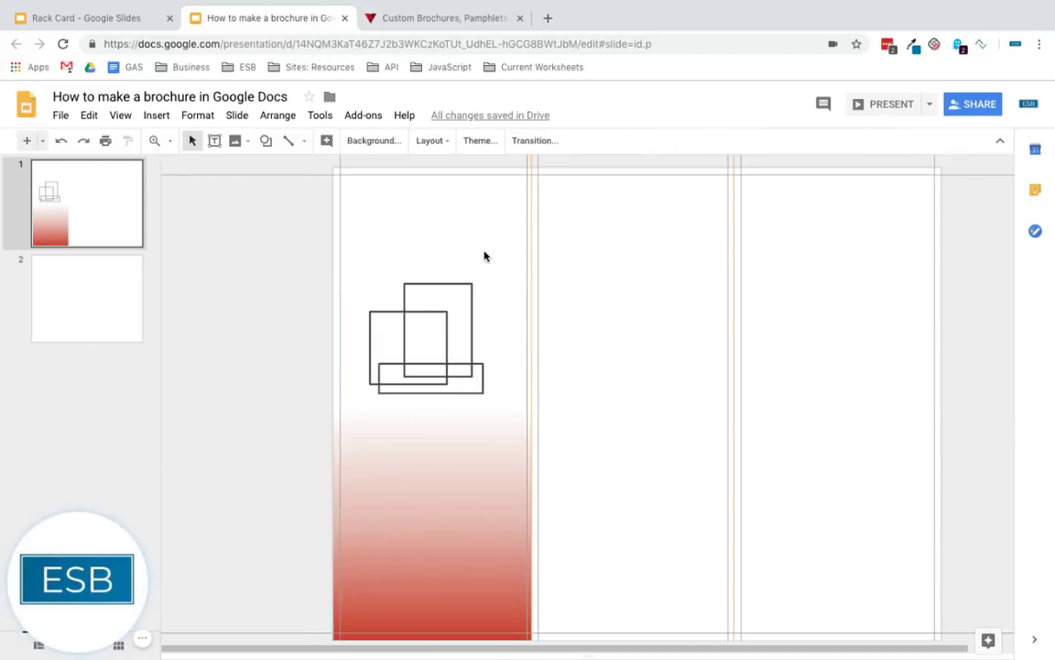
pyautogui.moveTo(473, 268); pyautogui.dragTo(380, 394)
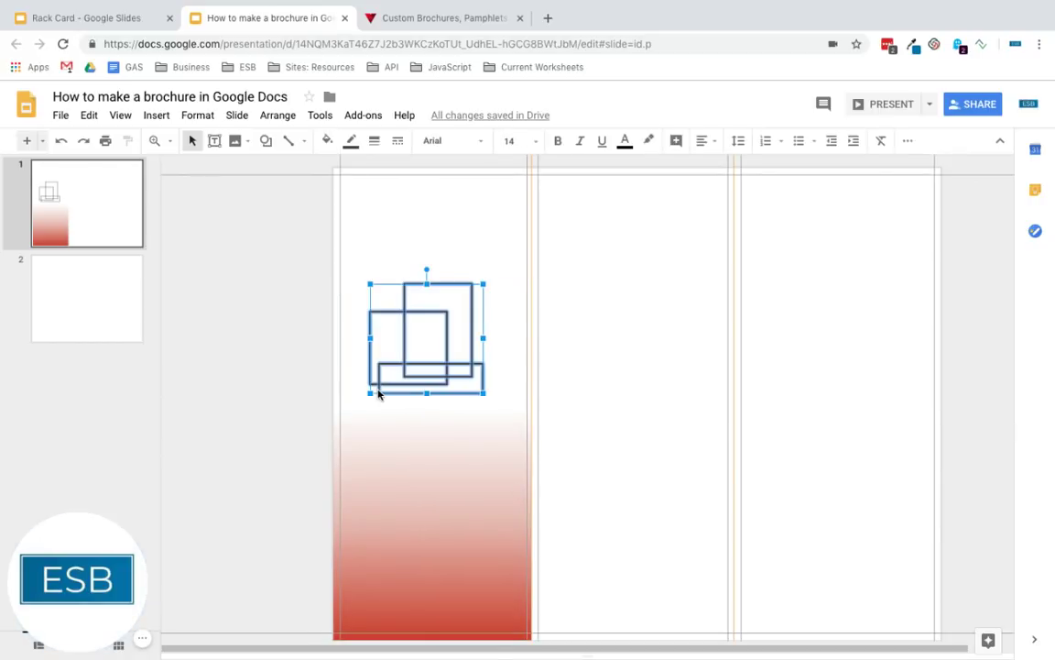
# - Group the three rectangles and move the group onto the red gradient, nudging it down and left
pyautogui.rightClick(439, 318)
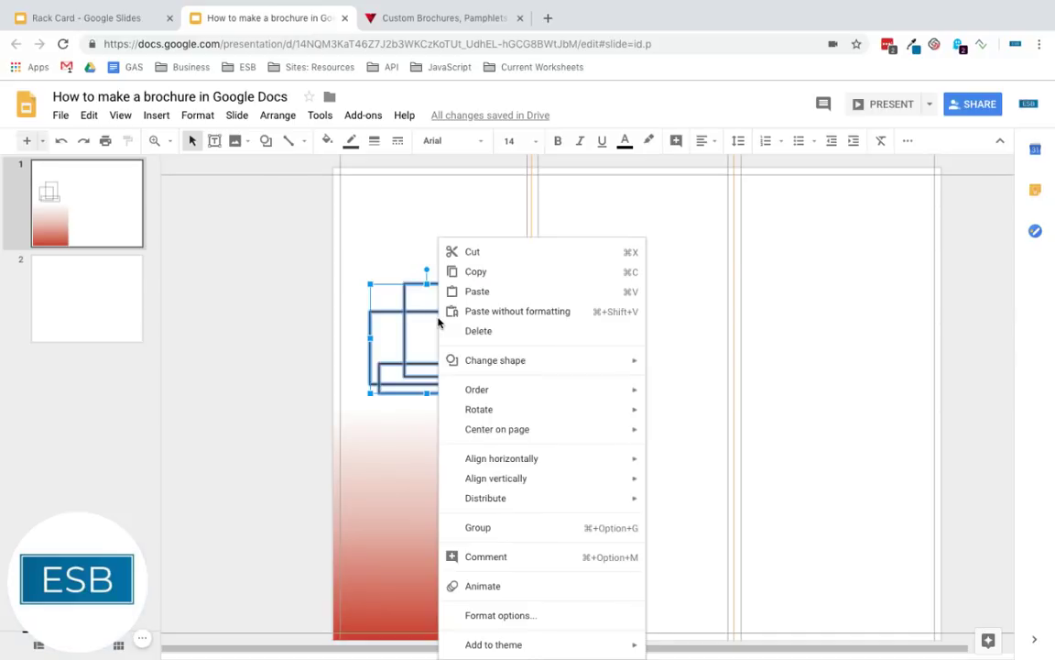
pyautogui.click(498, 528)
pyautogui.click(628, 398)
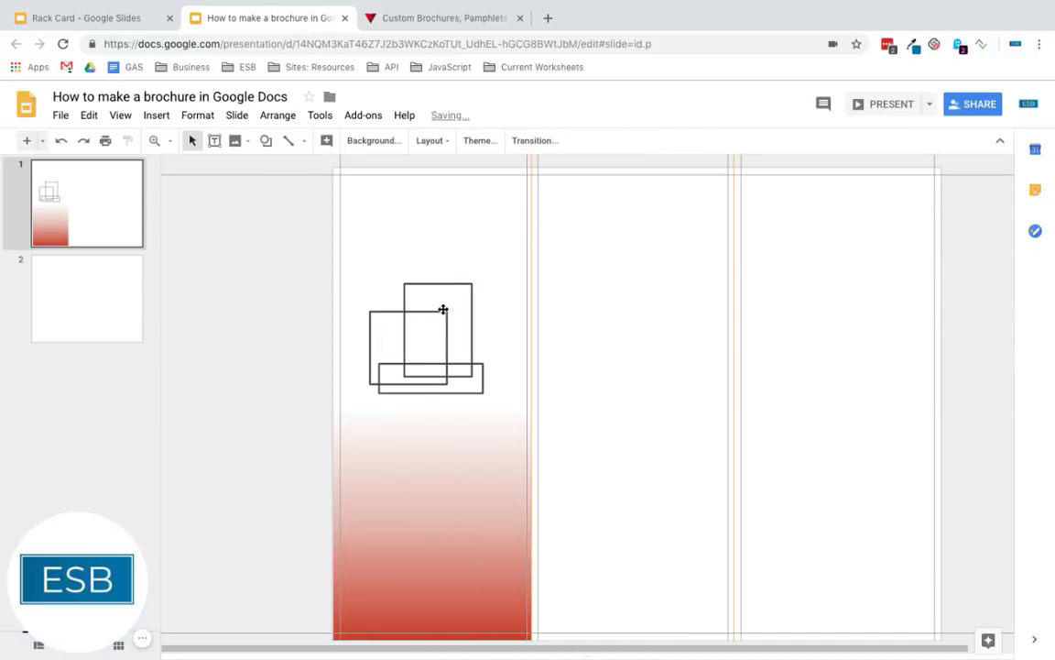
pyautogui.moveTo(446, 317); pyautogui.dragTo(421, 472)
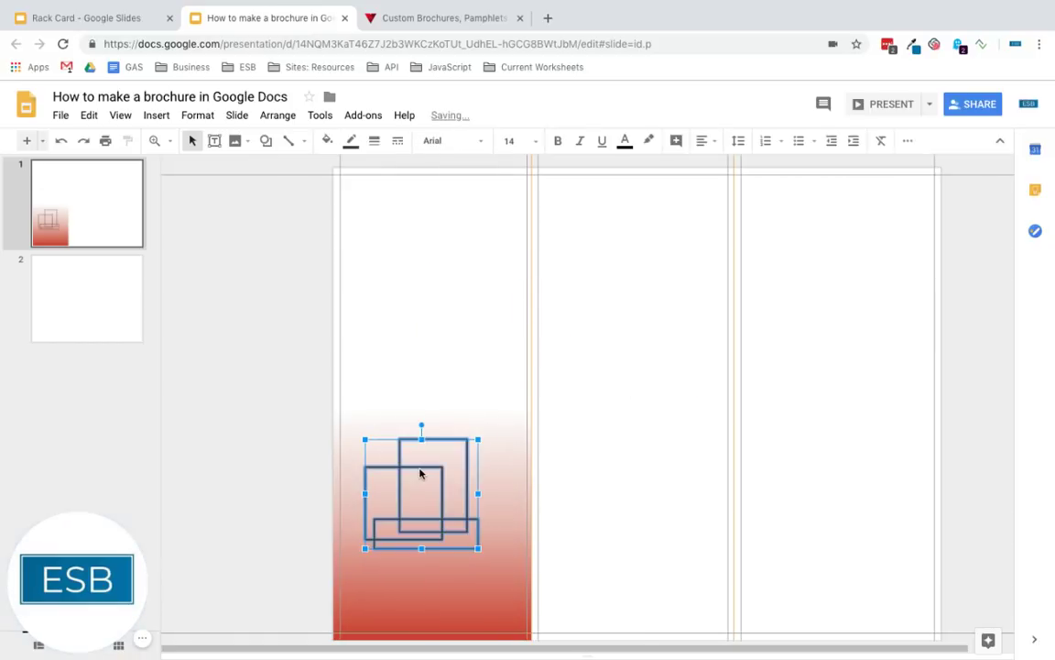
pyautogui.press('Down')
pyautogui.press('Down')
pyautogui.press('Down')
pyautogui.press('Down')
pyautogui.press('Down')
pyautogui.press('Down')
pyautogui.press('Down')
pyautogui.press('Down')
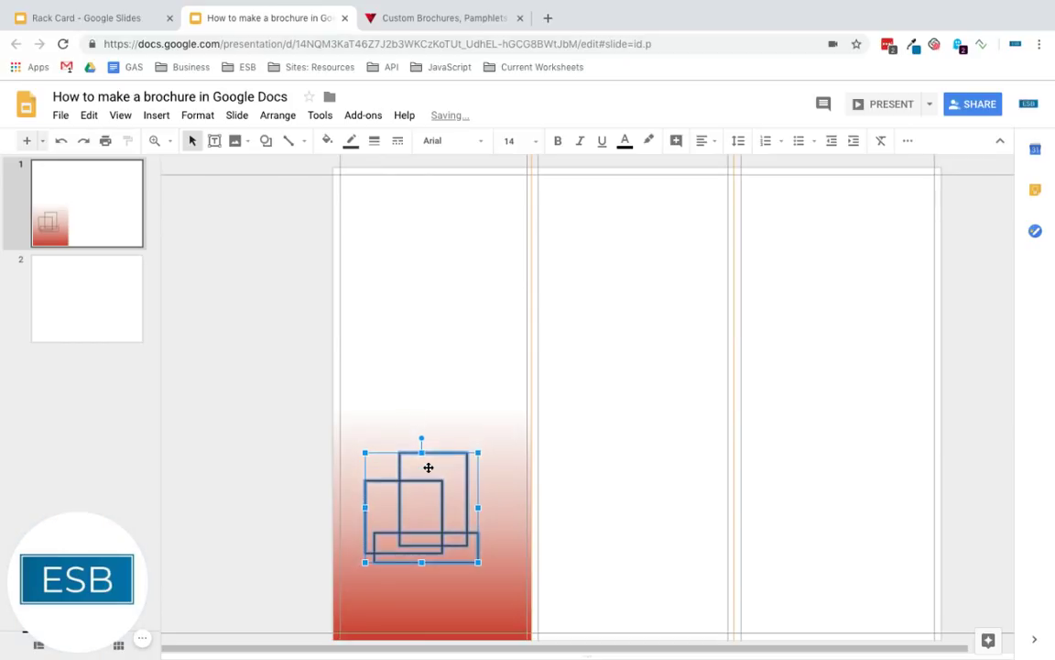
pyautogui.press('Left')
pyautogui.press('Left')
pyautogui.press('Left')
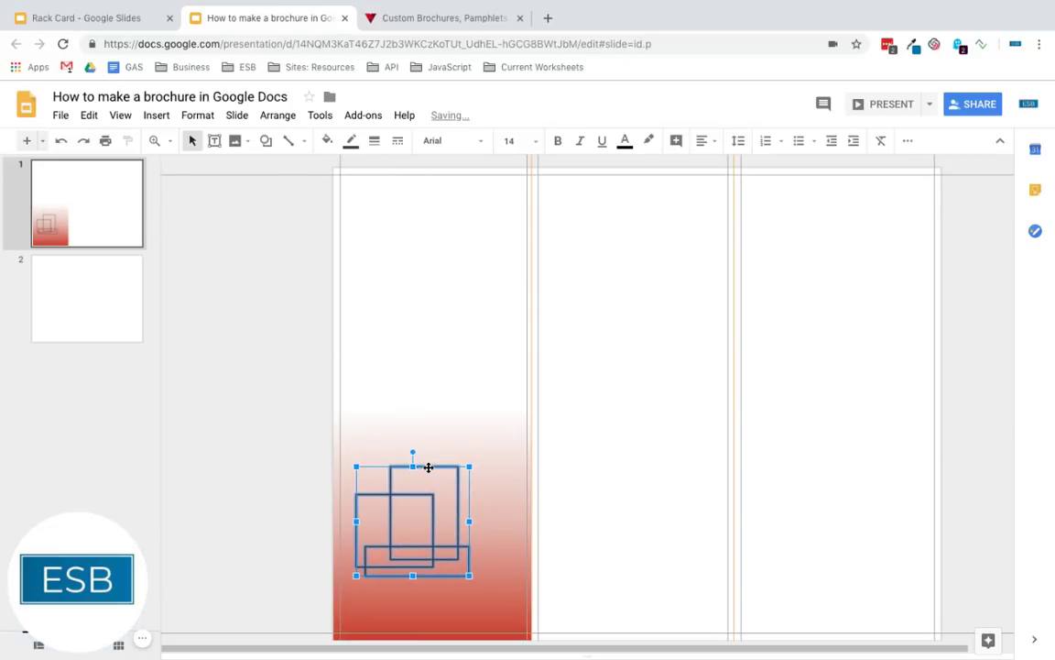
pyautogui.click(694, 413)
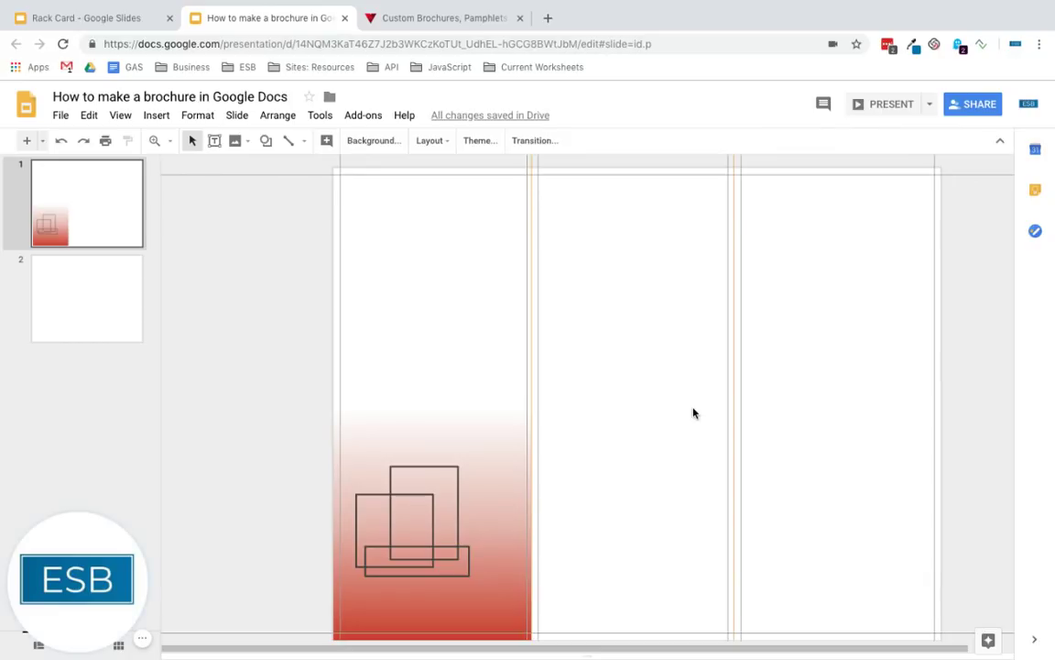
# - Bring the red gradient panel forward over the grouped rectangles with Ctrl+Up
pyautogui.click(478, 509)
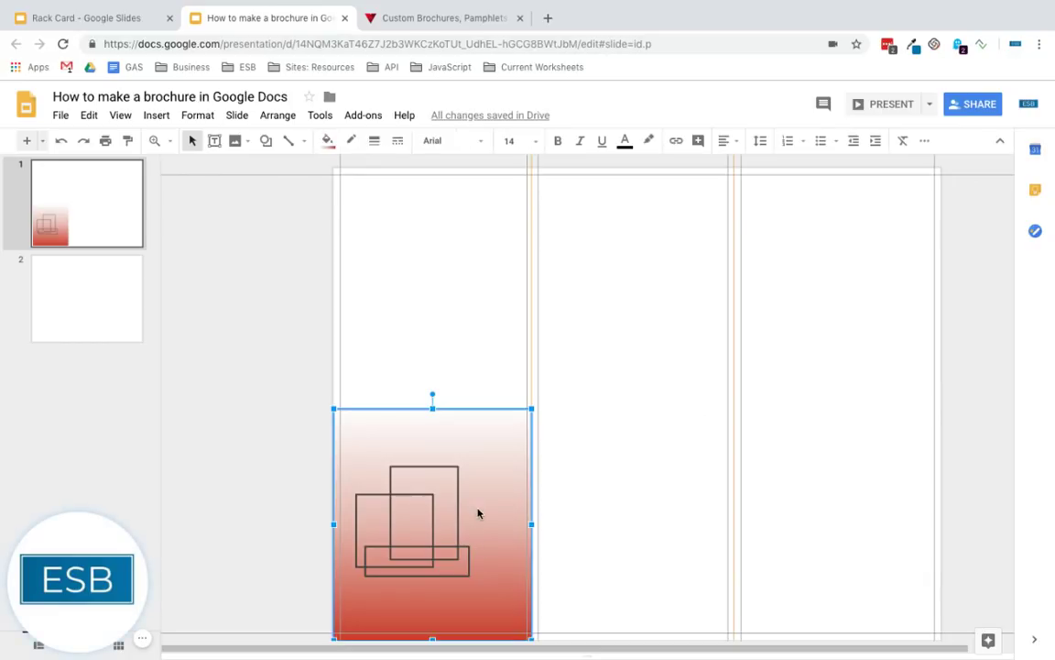
pyautogui.hotkey('ctrl', 'shift', 'Up')
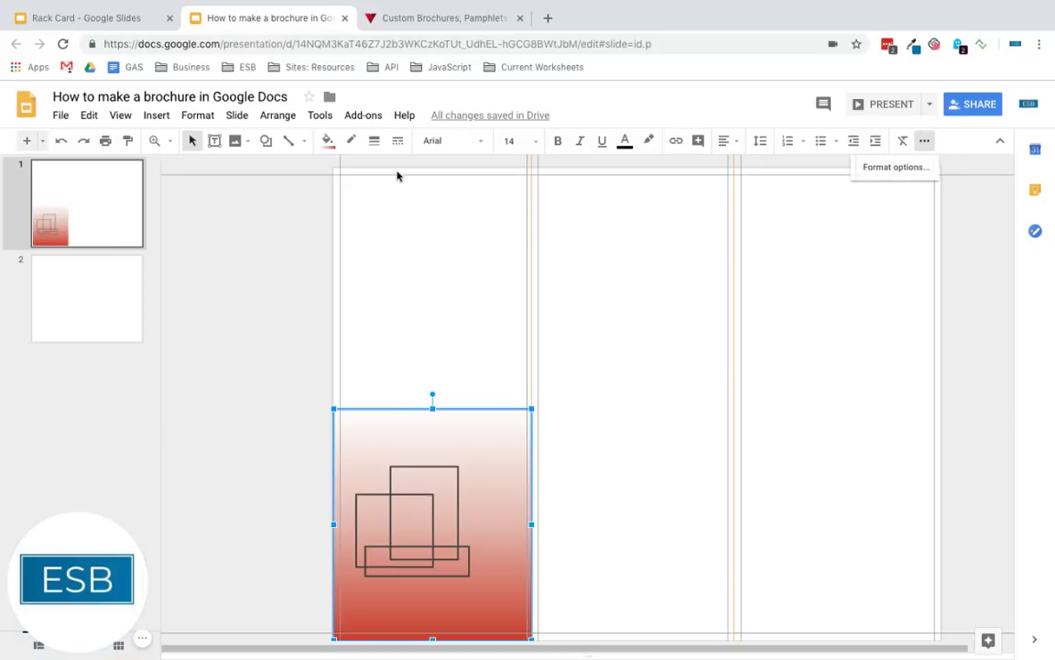
pyautogui.click(316, 117)
pyautogui.moveTo(280, 119)
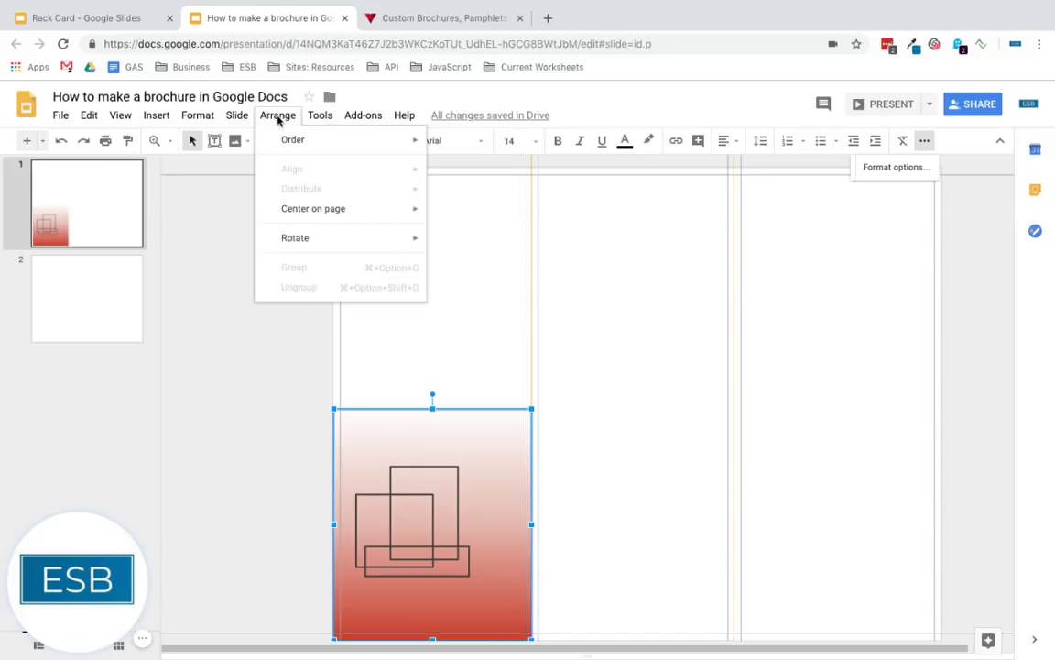
pyautogui.moveTo(291, 148)
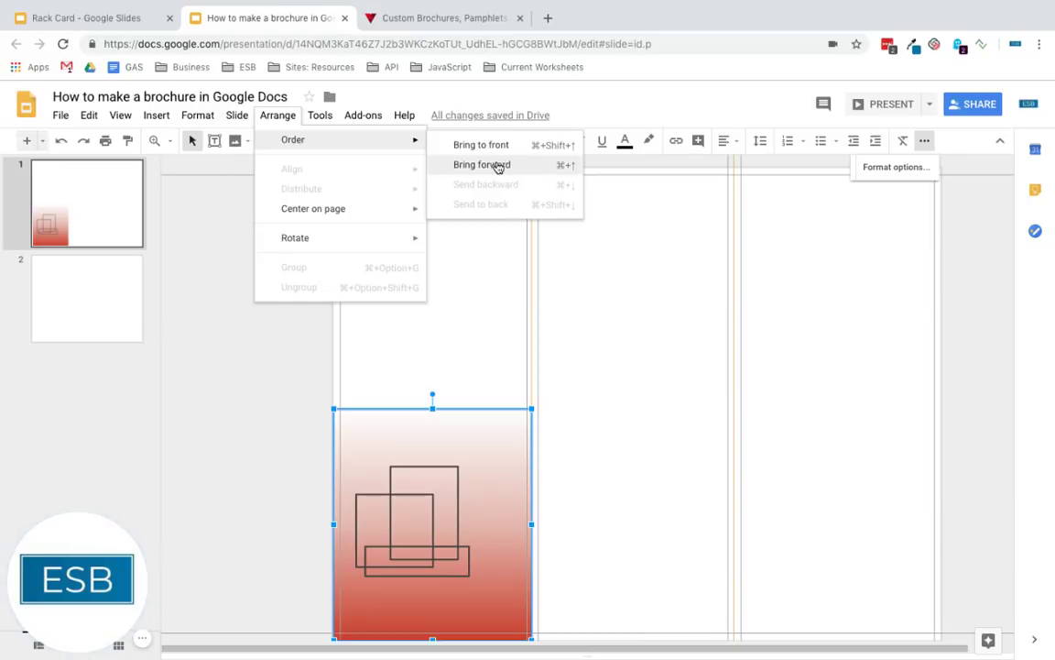
pyautogui.click(477, 287)
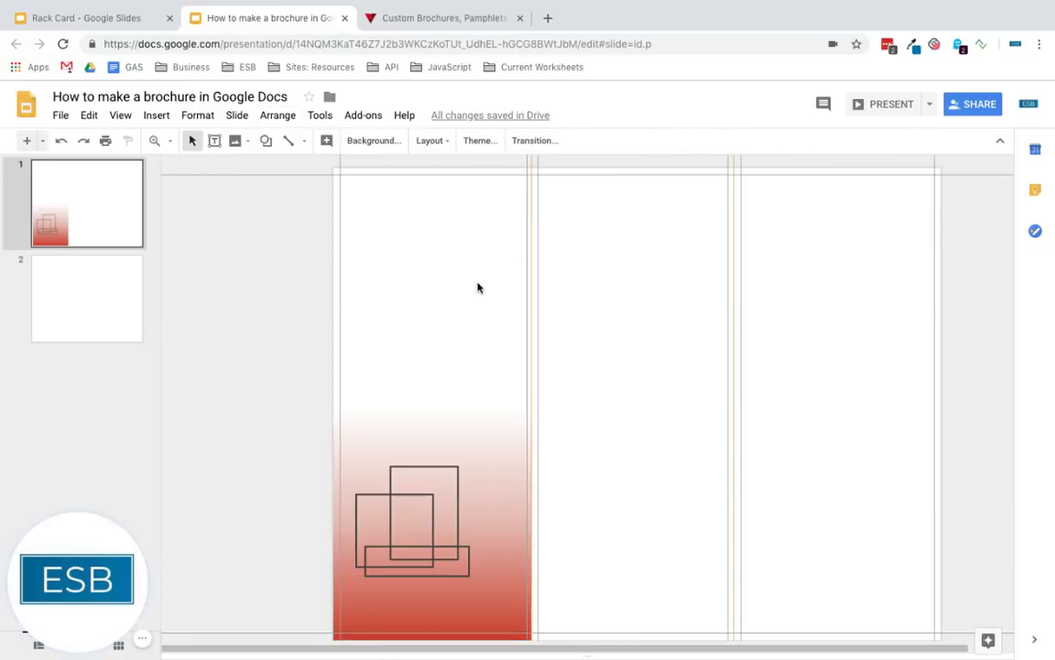
pyautogui.moveTo(483, 378); pyautogui.dragTo(507, 512)
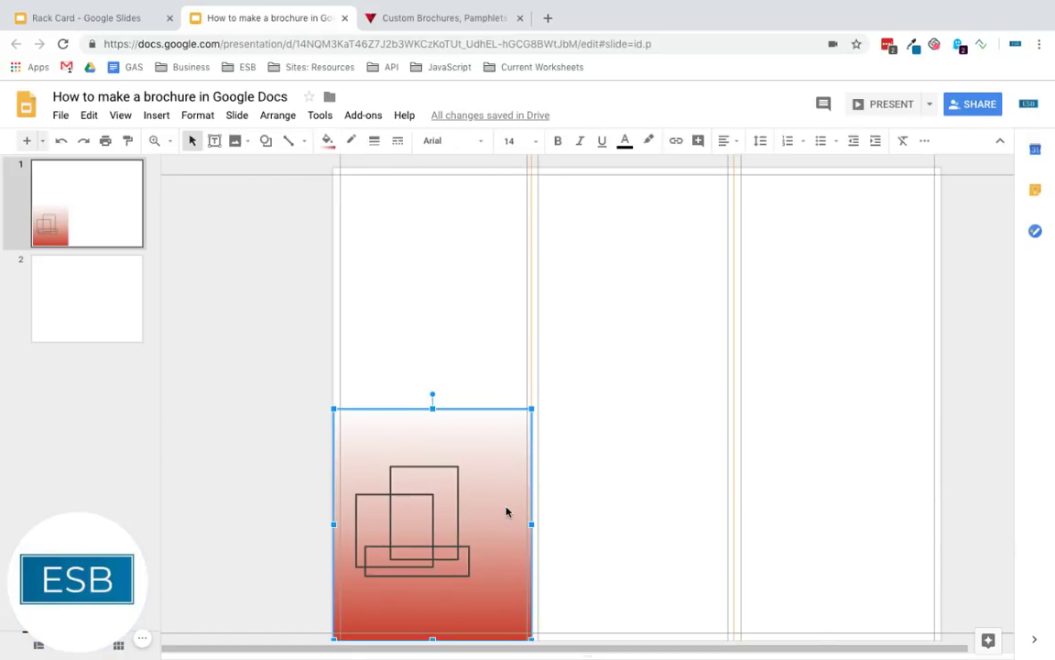
pyautogui.hotkey('ctrl', 'Up')
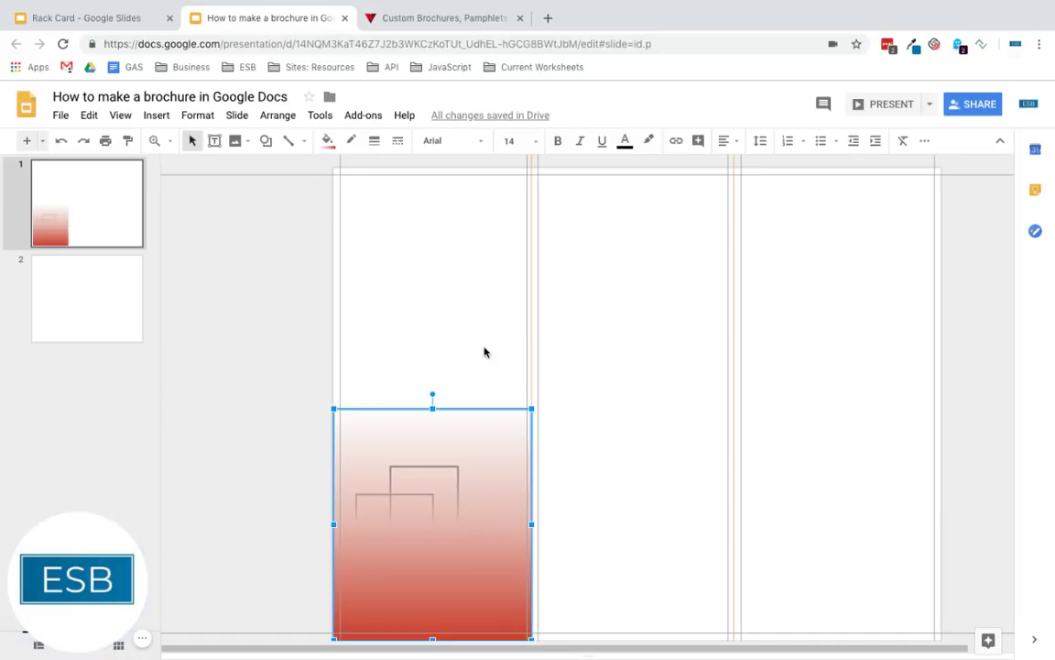
# - Make the red gradient's middle stop a semi-transparent #e6b8afcd so the outline rectangles show through
pyautogui.click(327, 141)
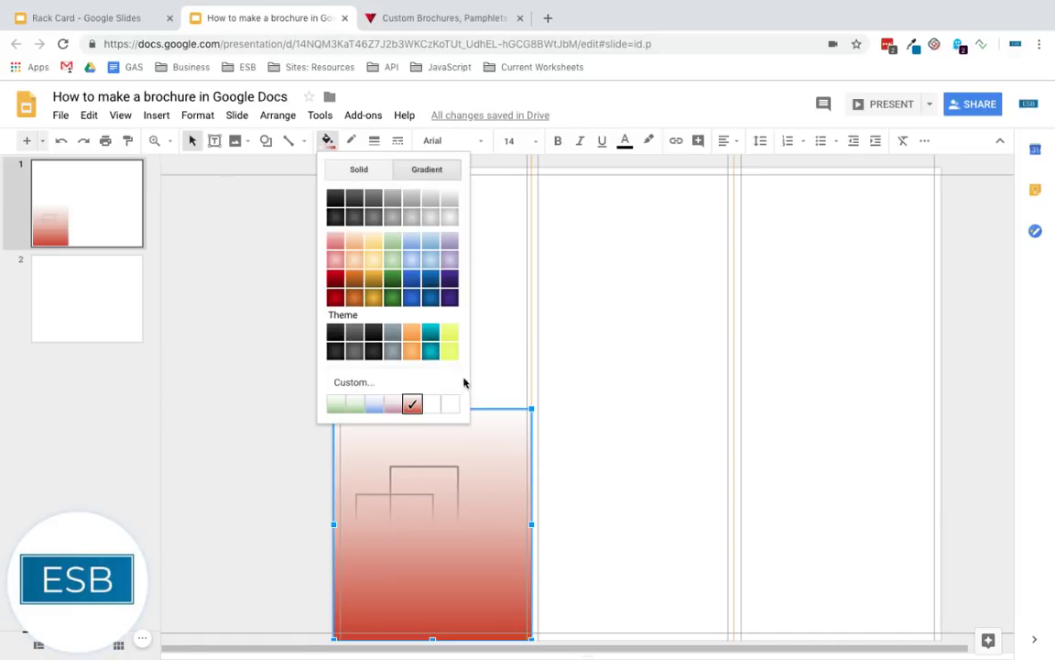
pyautogui.click(389, 382)
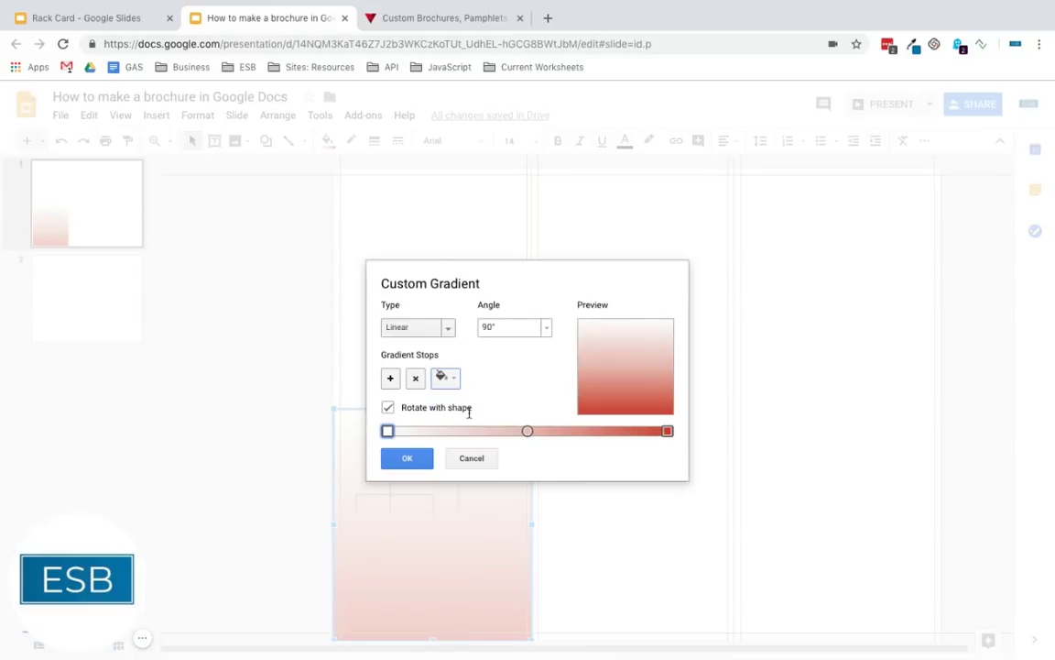
pyautogui.click(528, 430)
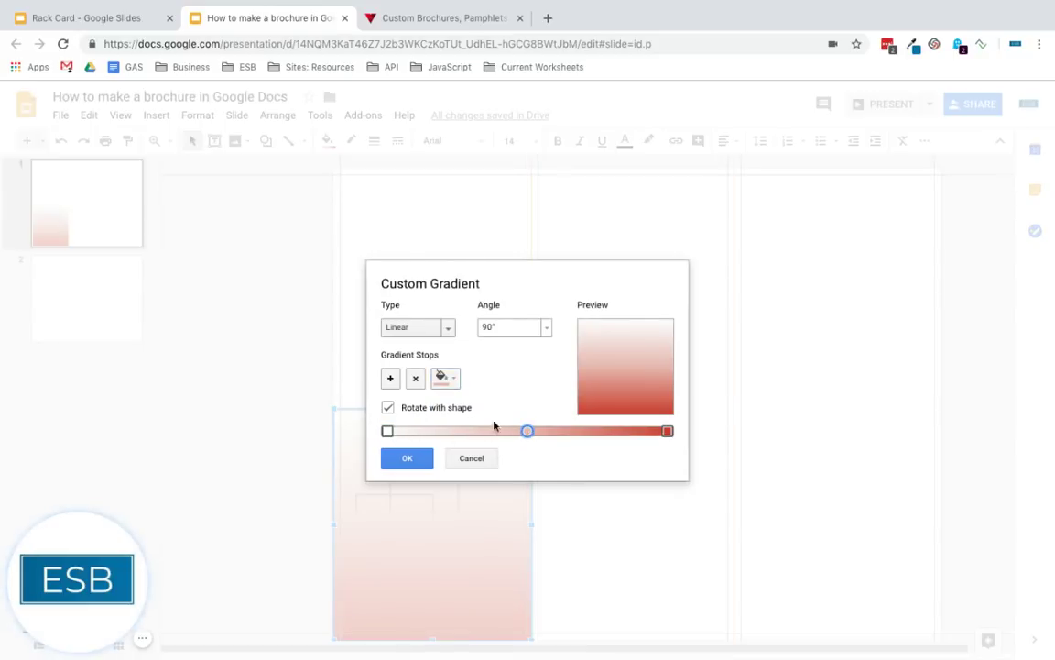
pyautogui.click(447, 379)
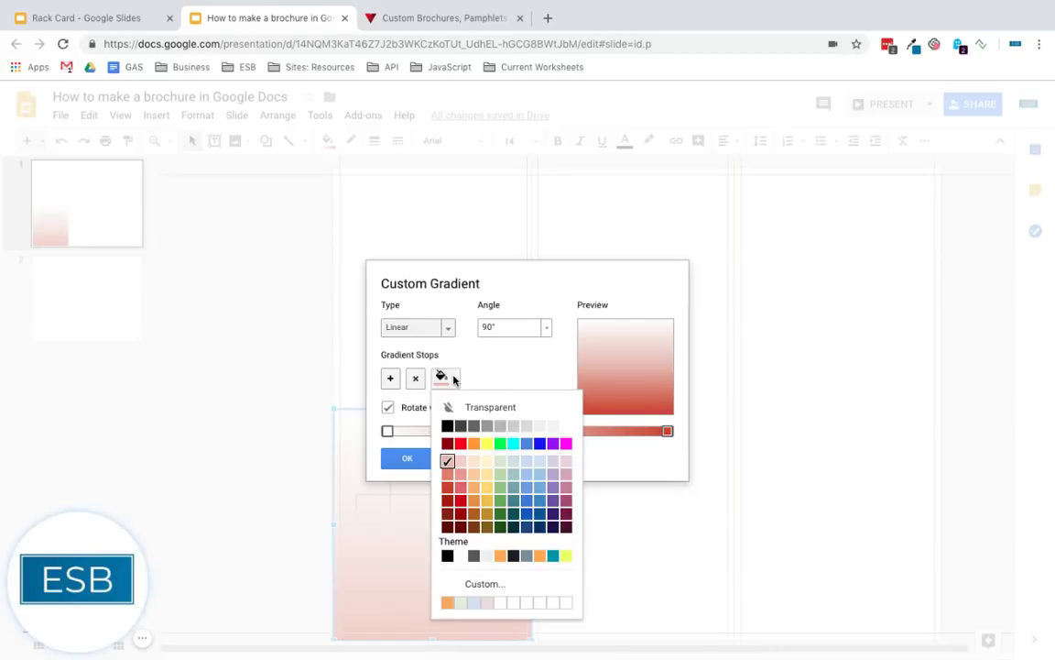
pyautogui.click(512, 588)
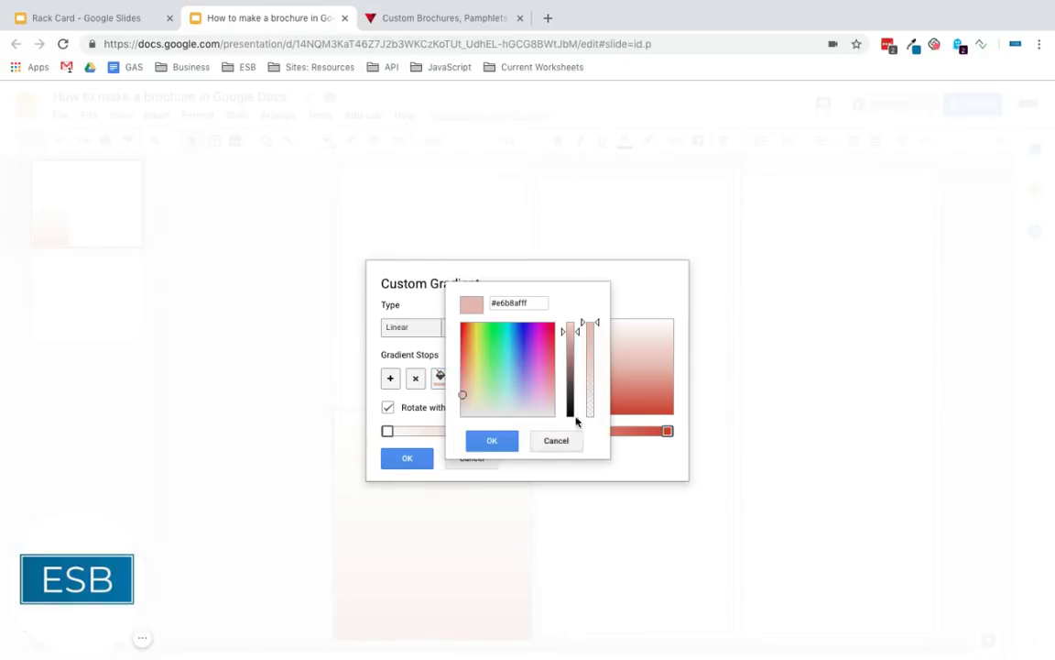
pyautogui.moveTo(596, 325); pyautogui.dragTo(594, 343)
pyautogui.click(542, 303)
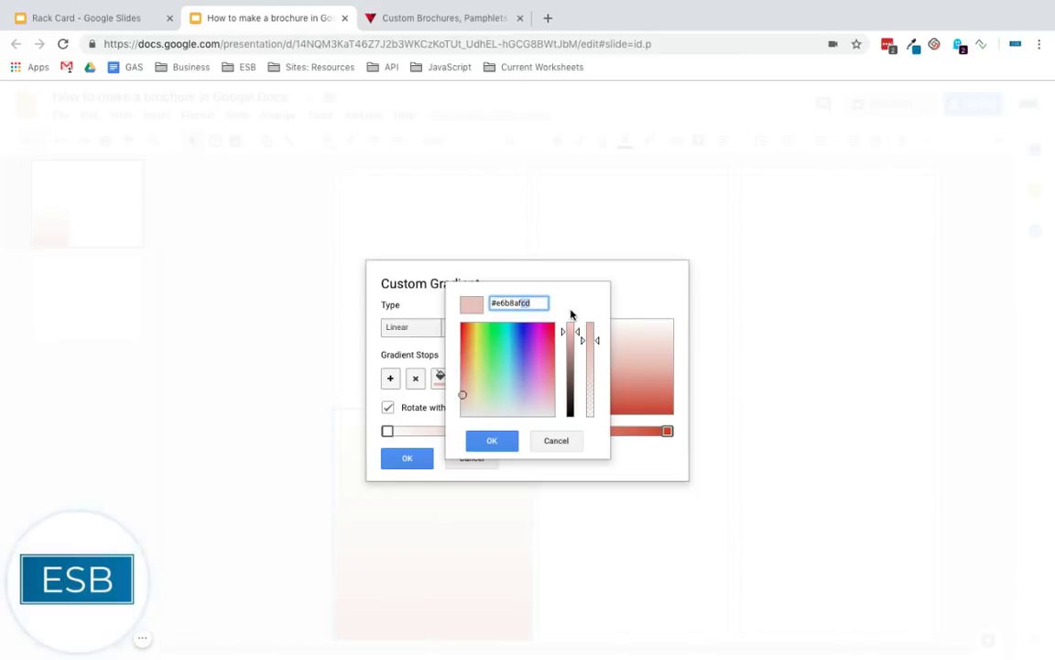
pyautogui.doubleClick(535, 307)
pyautogui.click(490, 440)
pyautogui.click(417, 458)
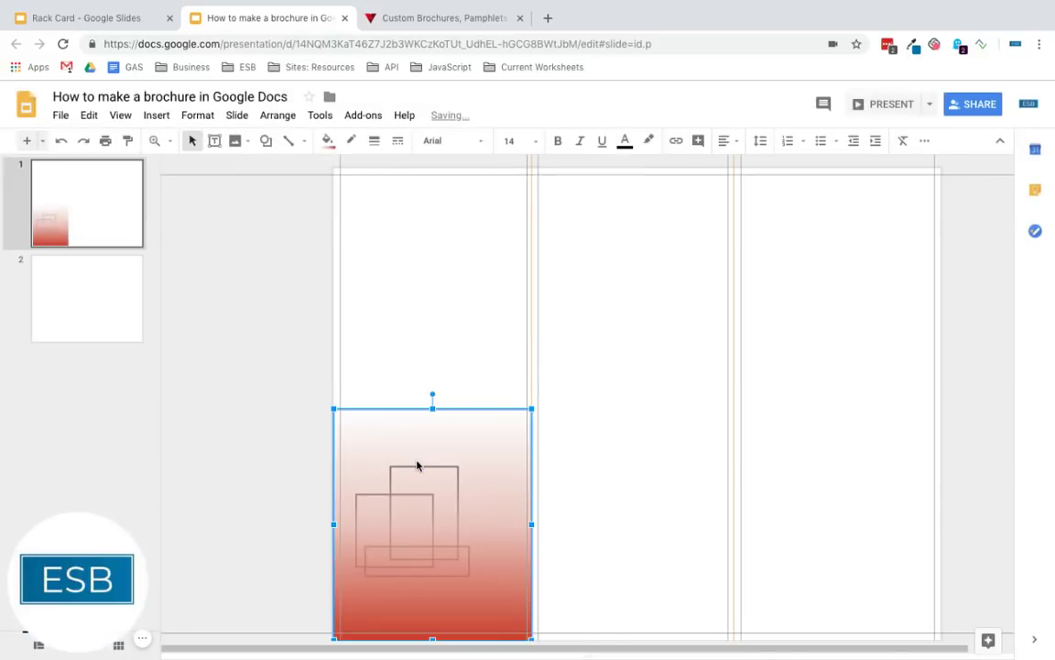
pyautogui.click(629, 455)
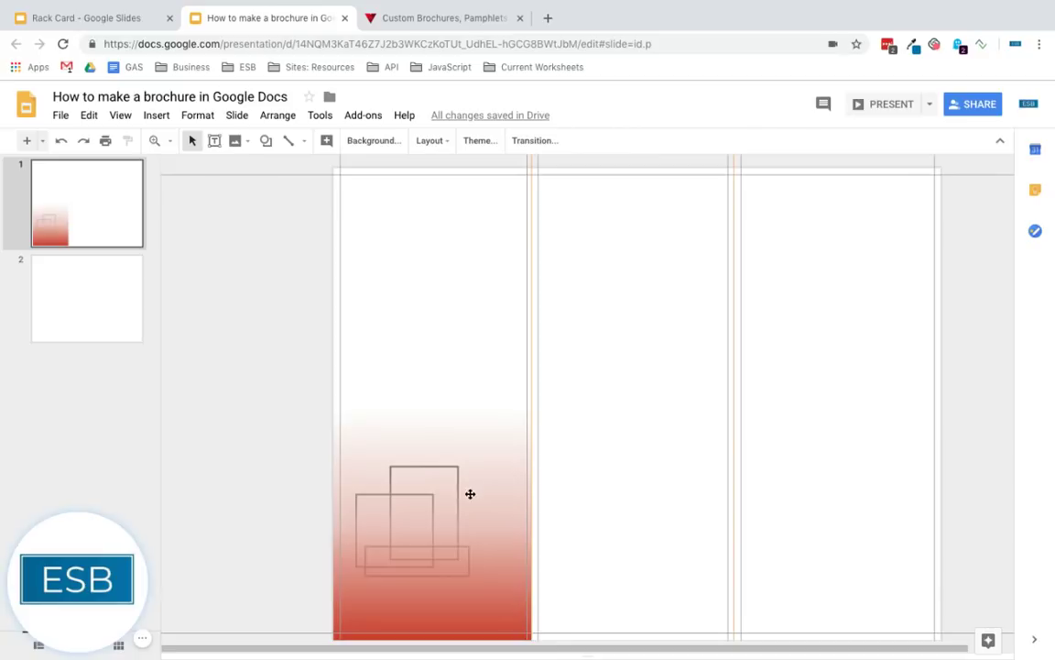
# - Send the red gradient panel behind the outline squares and nudge it slightly lower
pyautogui.click(505, 480)
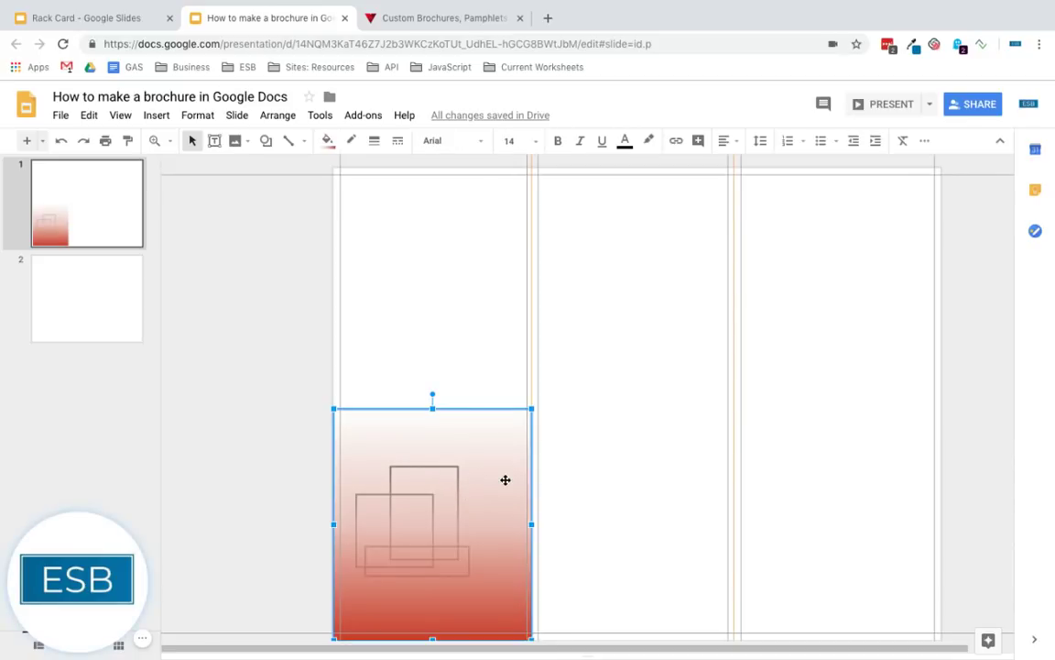
pyautogui.hotkey('ctrl', 'shift', 'Down')
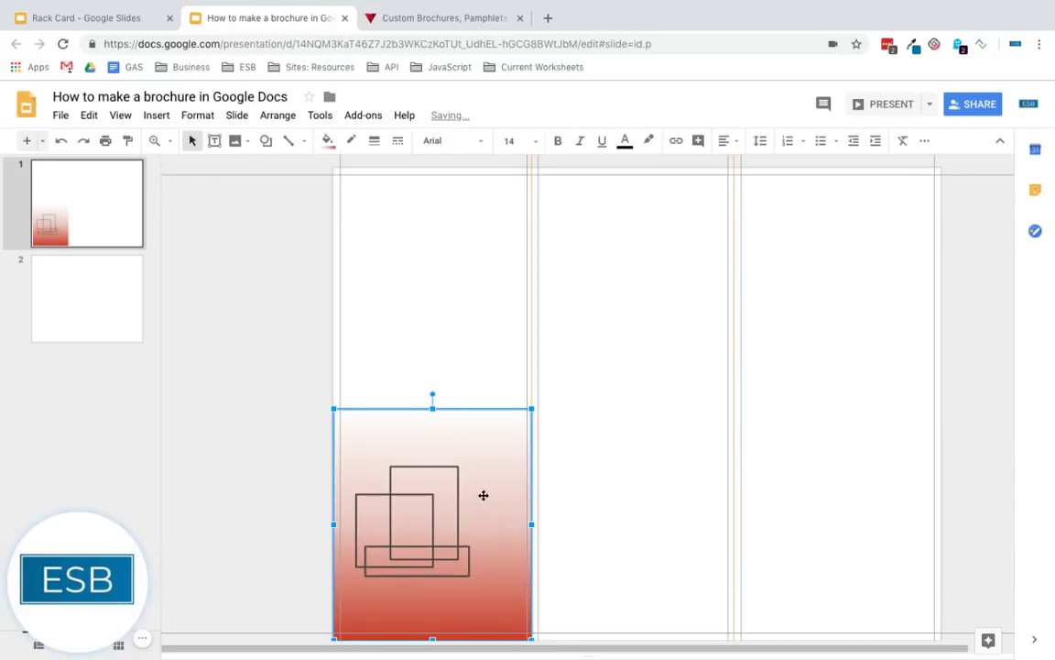
pyautogui.click(627, 483)
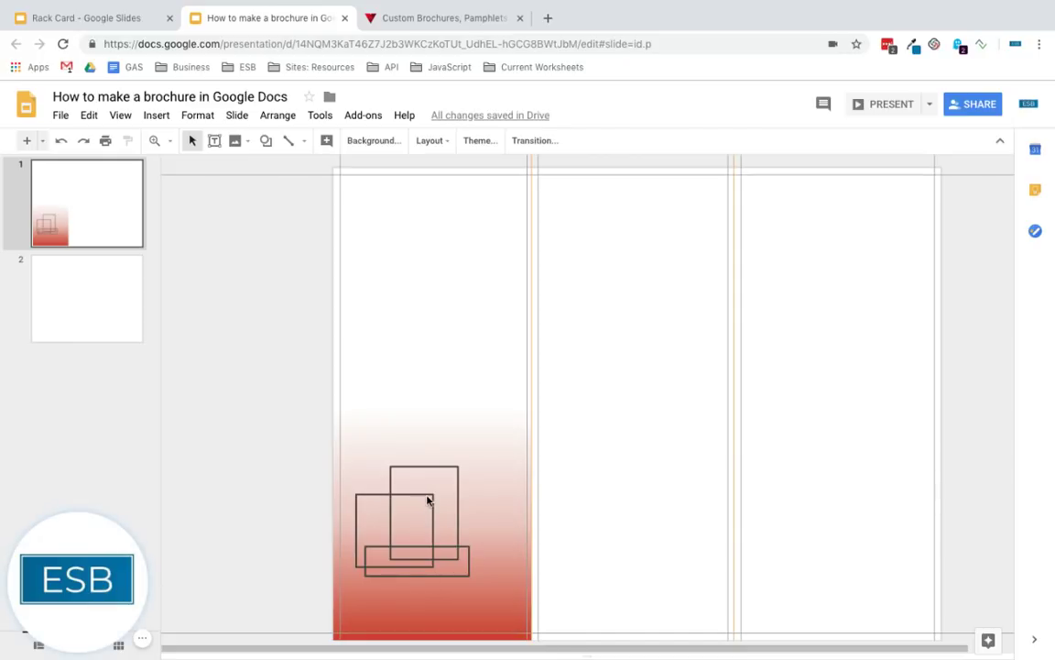
pyautogui.click(427, 499)
pyautogui.moveTo(474, 495)
pyautogui.mouseDown()
pyautogui.moveTo(466, 545)
pyautogui.moveTo(472, 506)
pyautogui.mouseUp()
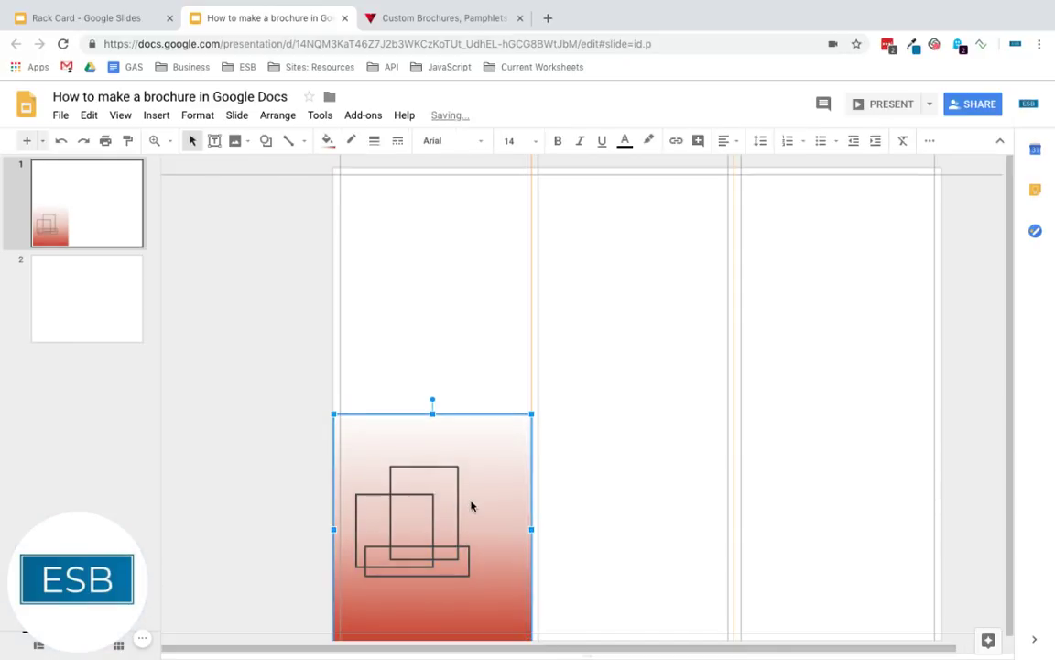
pyautogui.click(603, 513)
# - Drag the outline squares lower in the panel and bring the gradient back in front of them
pyautogui.click(428, 495)
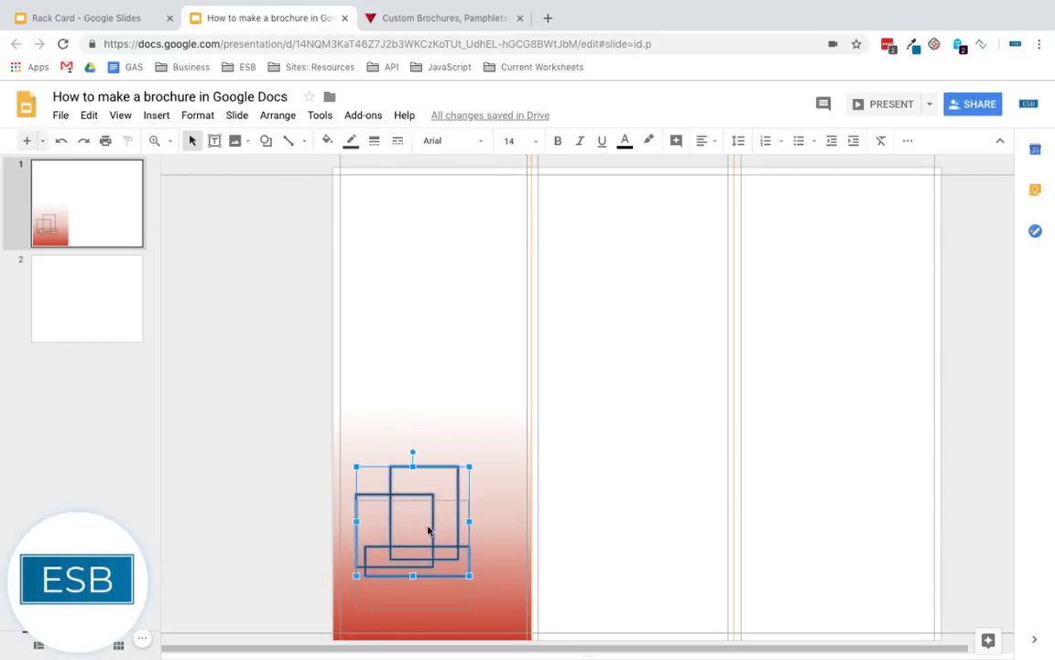
pyautogui.moveTo(429, 496); pyautogui.dragTo(431, 544)
pyautogui.click(556, 499)
pyautogui.click(495, 483)
pyautogui.hotkey('ctrl', 'shift', 'Up')
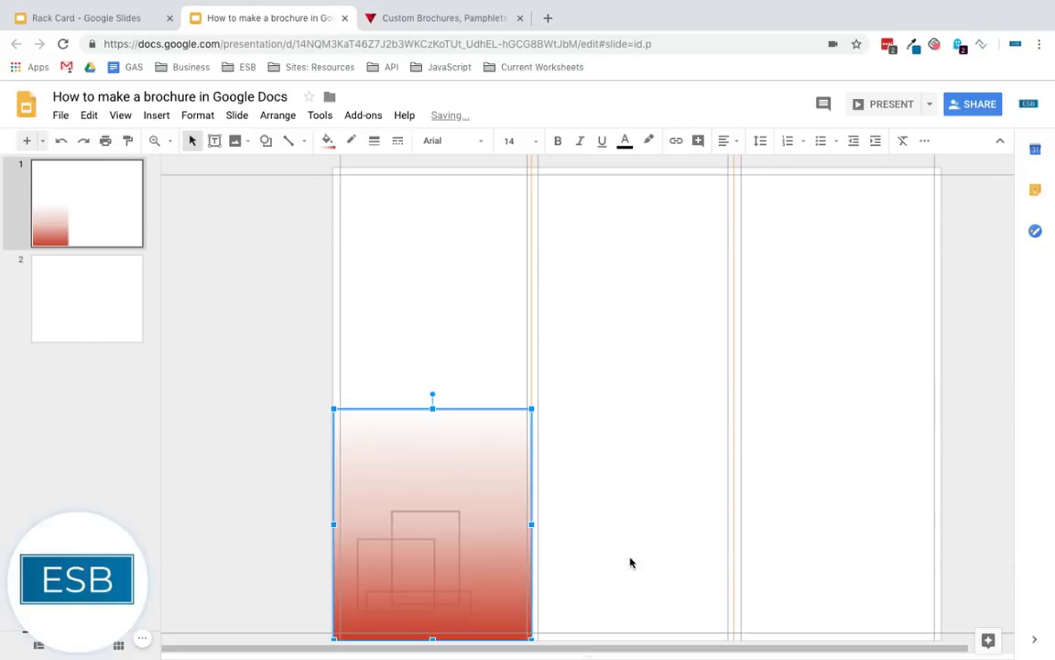
pyautogui.click(646, 554)
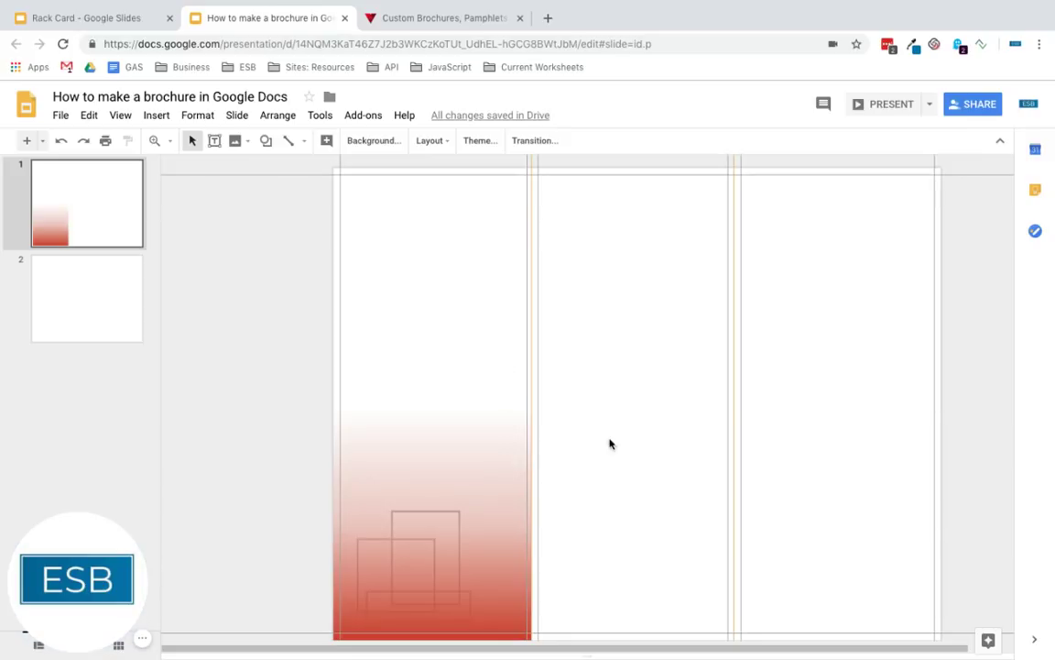
pyautogui.moveTo(607, 449); pyautogui.dragTo(670, 460)
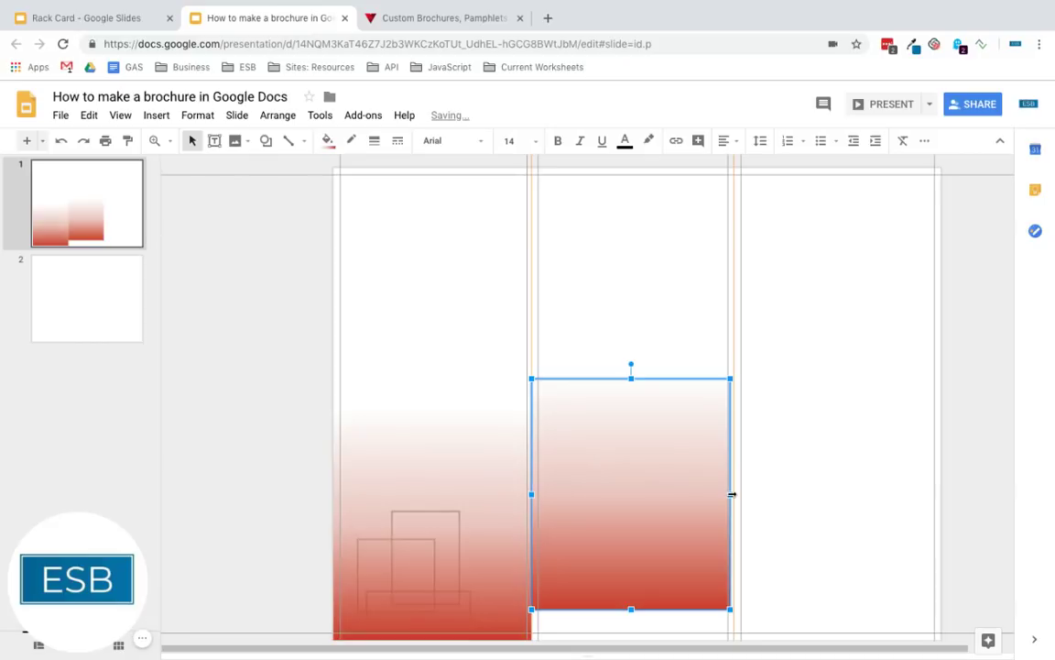
# - Stretch the copied gradient panel's right edge so it spans the middle column's full width
pyautogui.moveTo(733, 492); pyautogui.dragTo(734, 497)
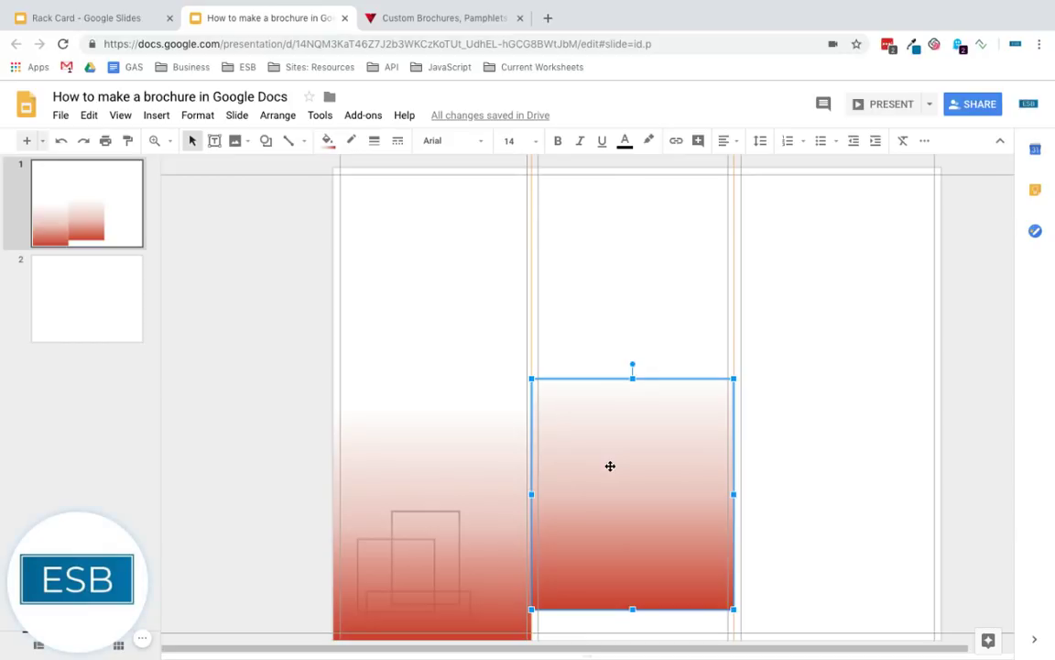
pyautogui.rightClick(610, 466)
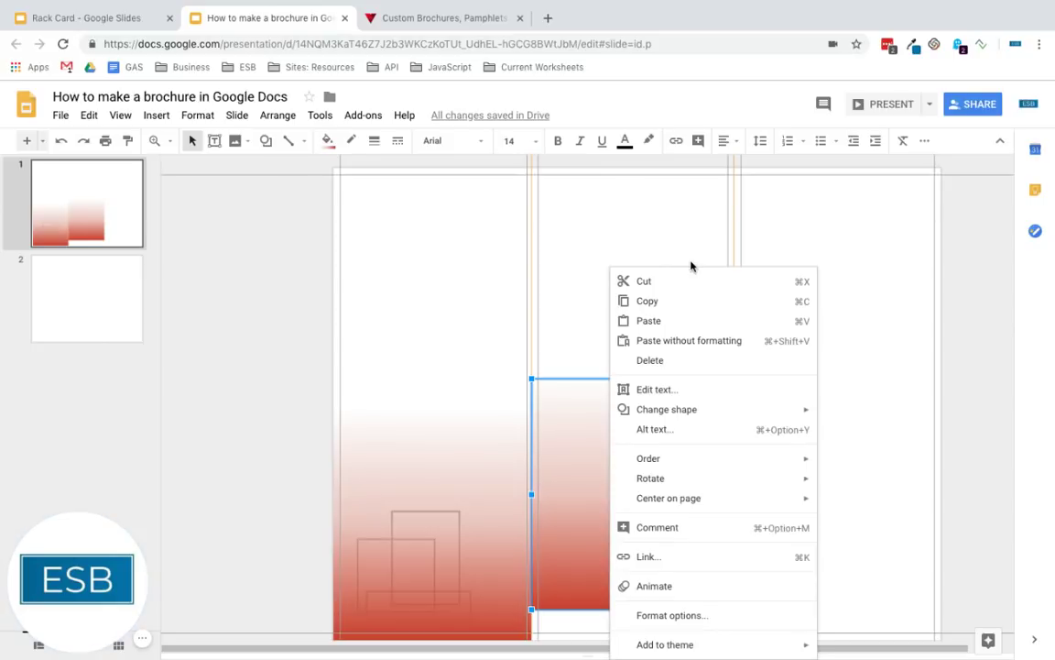
# - Flip the copied gradient panel vertically and move it to the top of the middle column
pyautogui.click(694, 616)
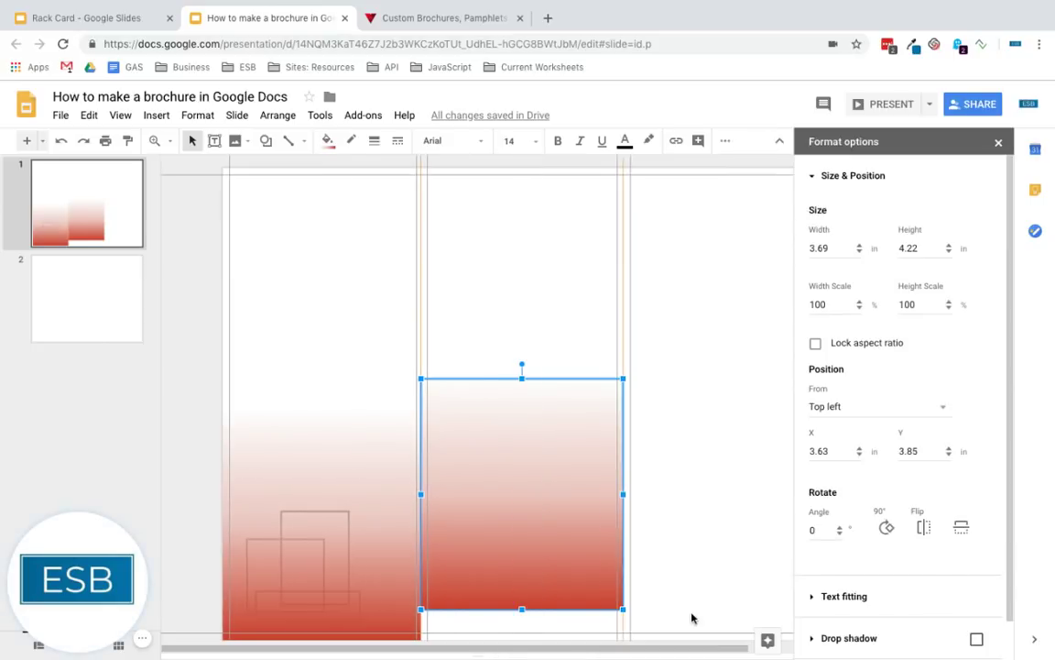
pyautogui.click(725, 142)
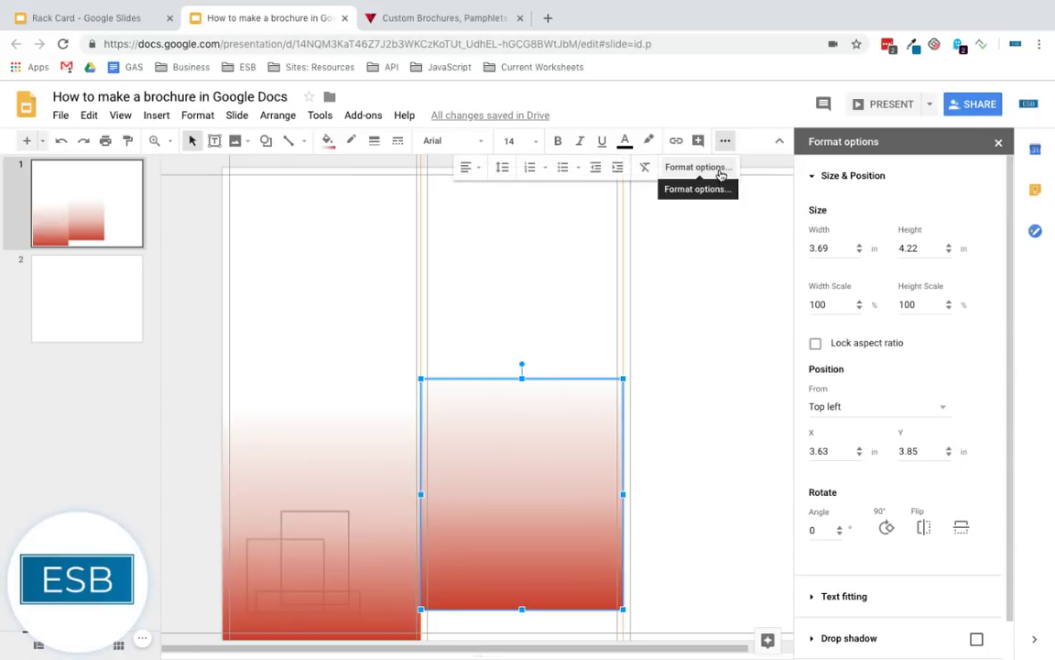
pyautogui.click(812, 176)
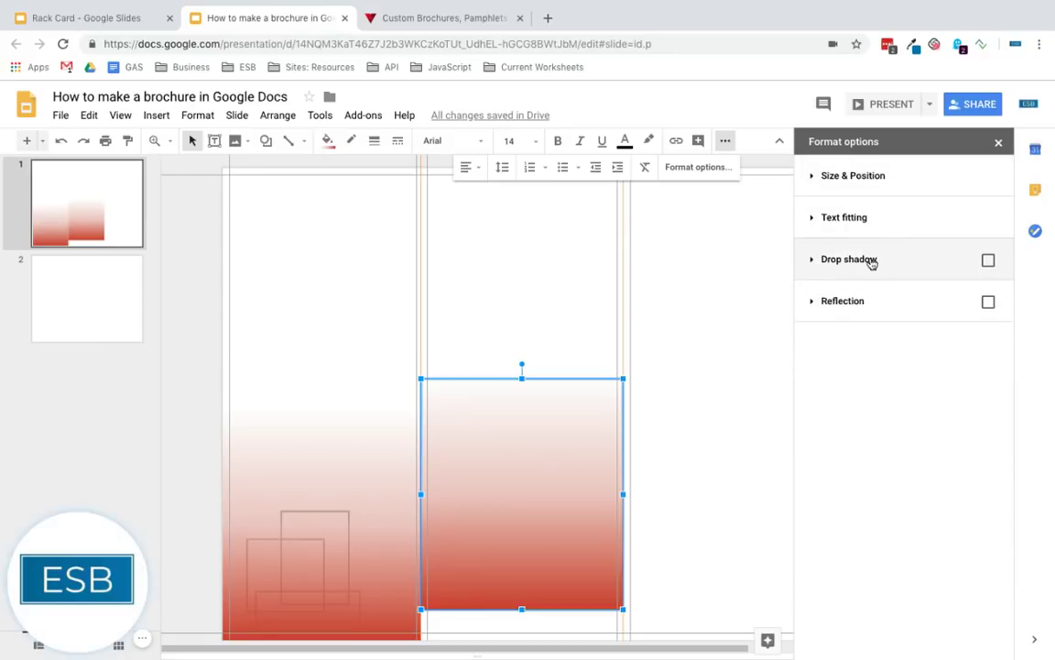
pyautogui.click(810, 179)
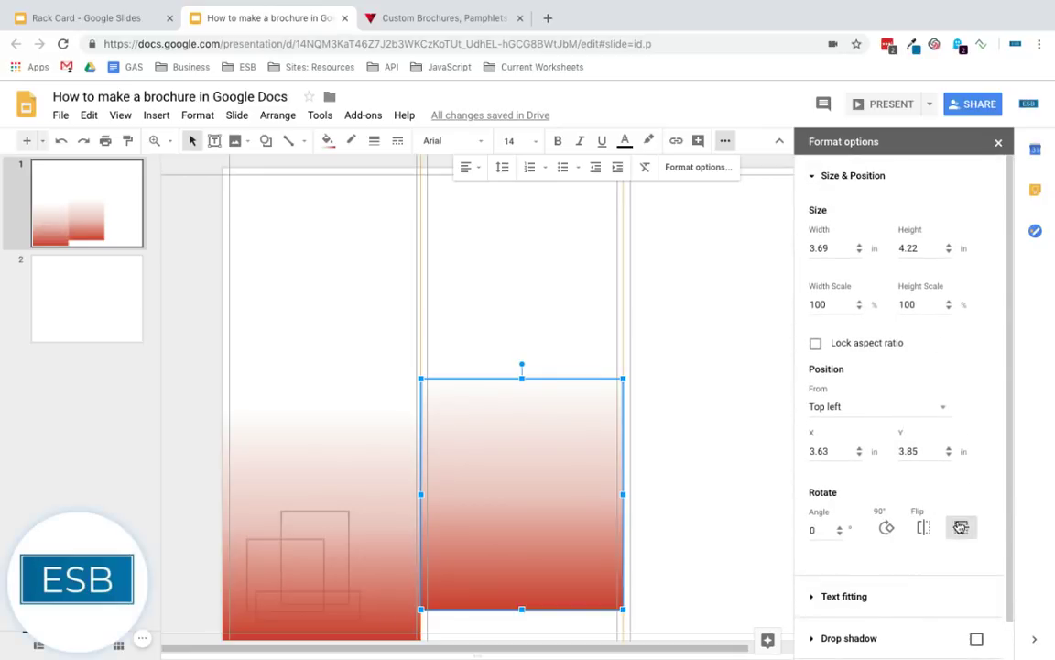
pyautogui.click(960, 527)
pyautogui.moveTo(517, 469); pyautogui.dragTo(515, 261)
pyautogui.click(723, 141)
pyautogui.click(327, 140)
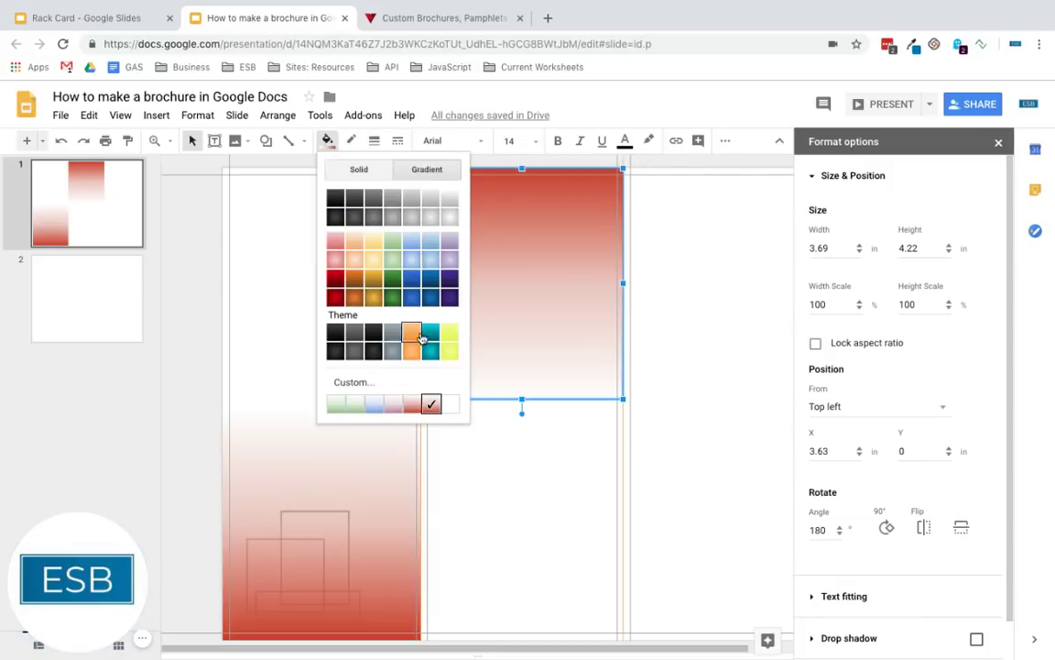
pyautogui.click(430, 405)
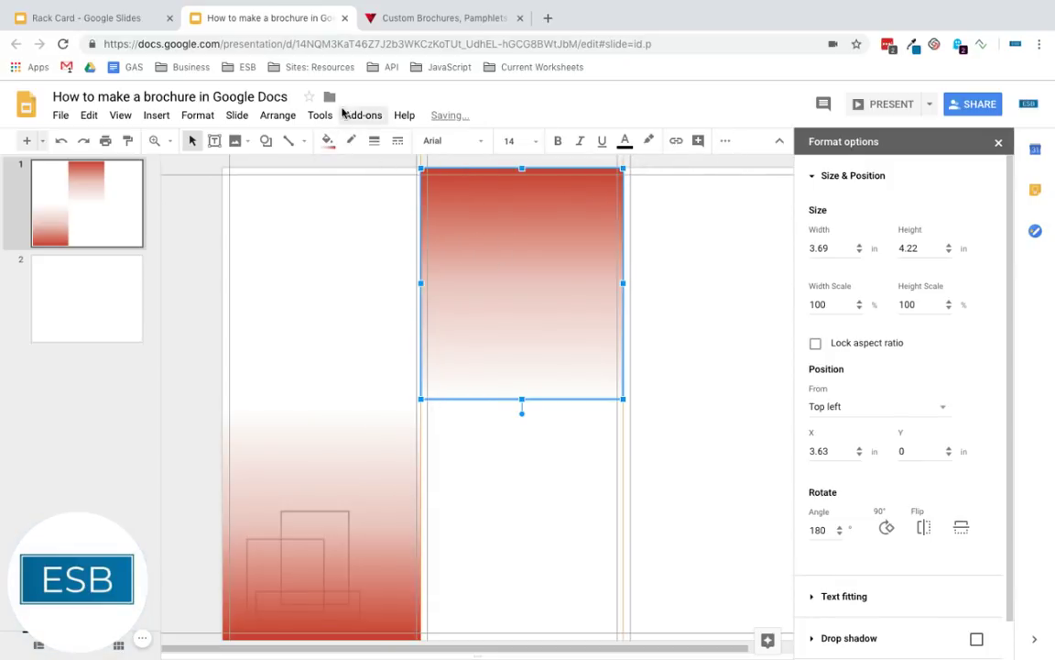
# - Set the gradient's left stop to semi-transparent pale peach #fce5cdcd
pyautogui.click(327, 140)
pyautogui.click(419, 383)
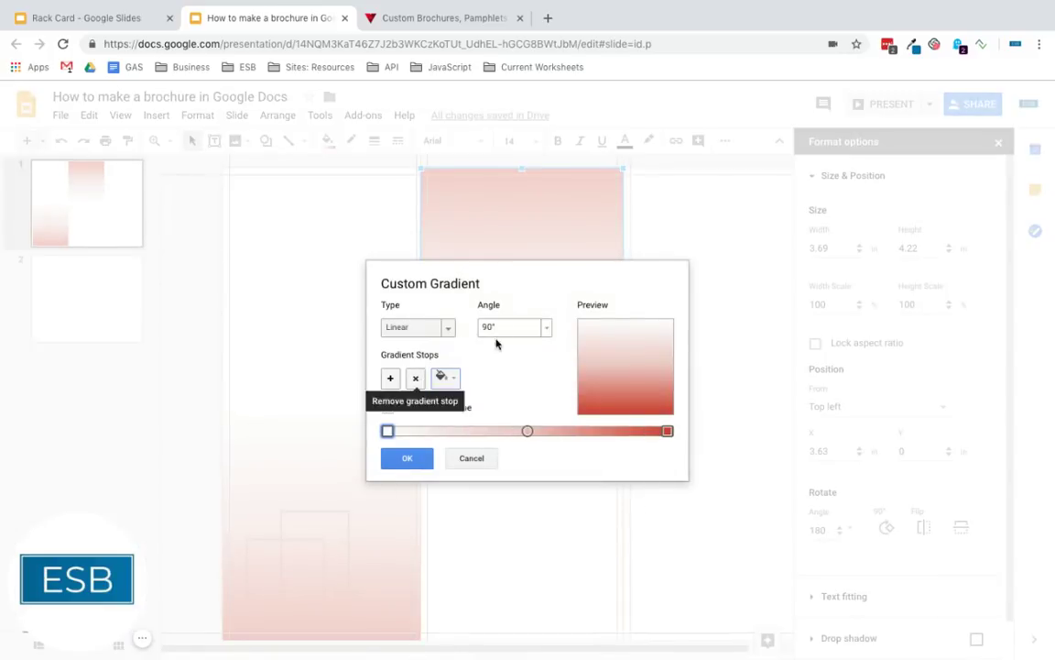
pyautogui.click(449, 378)
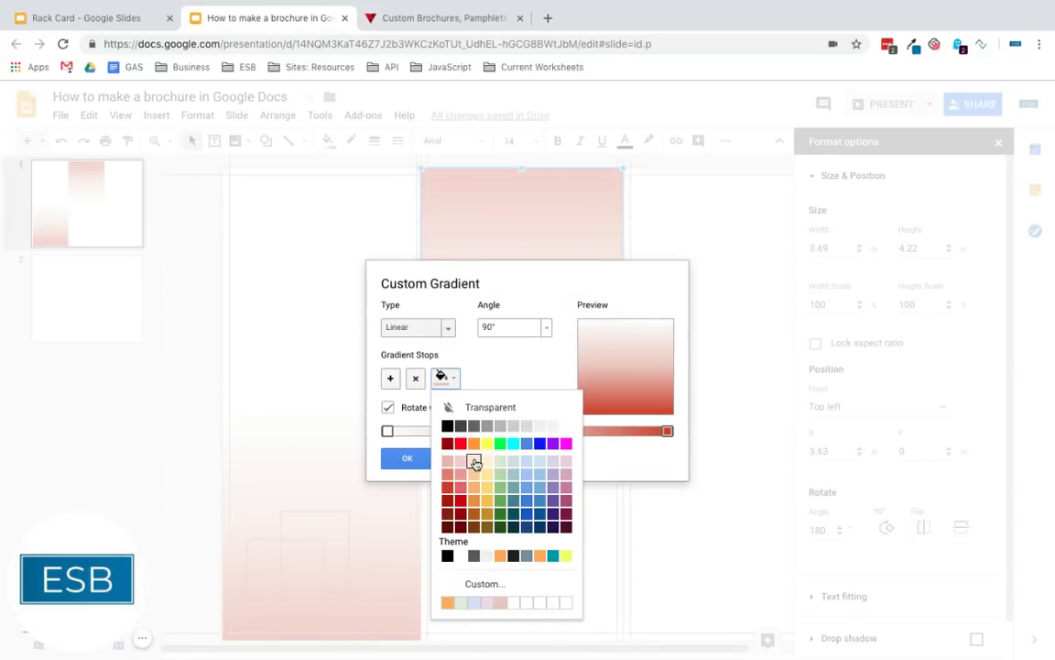
pyautogui.click(474, 462)
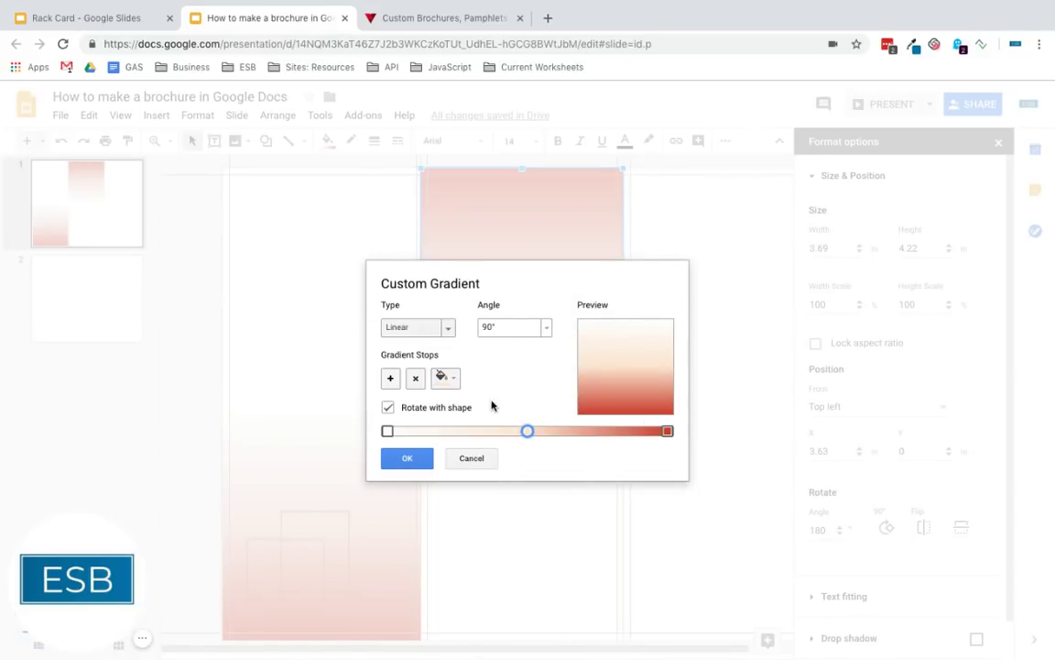
pyautogui.click(455, 378)
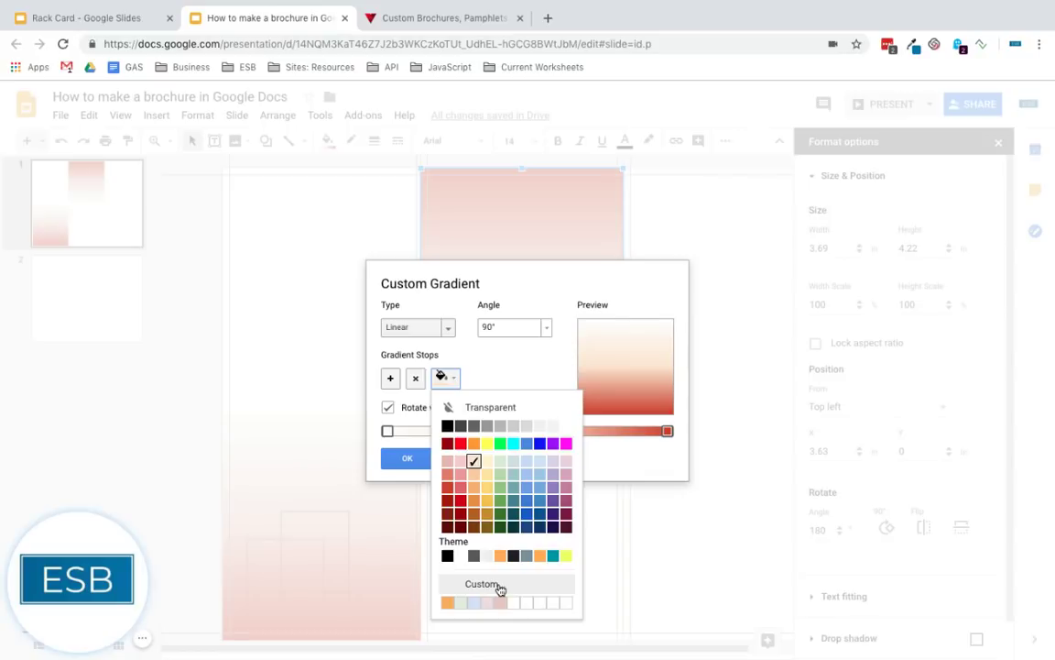
pyautogui.click(500, 586)
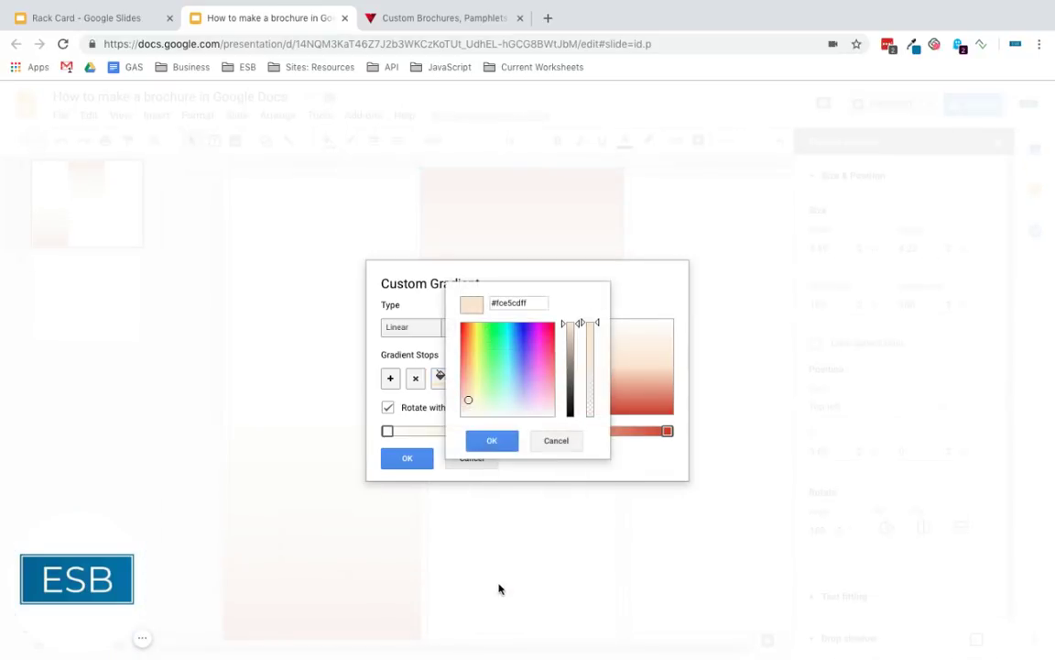
pyautogui.click(538, 303)
pyautogui.press('BackSpace')
pyautogui.press('BackSpace')
pyautogui.write('cd')
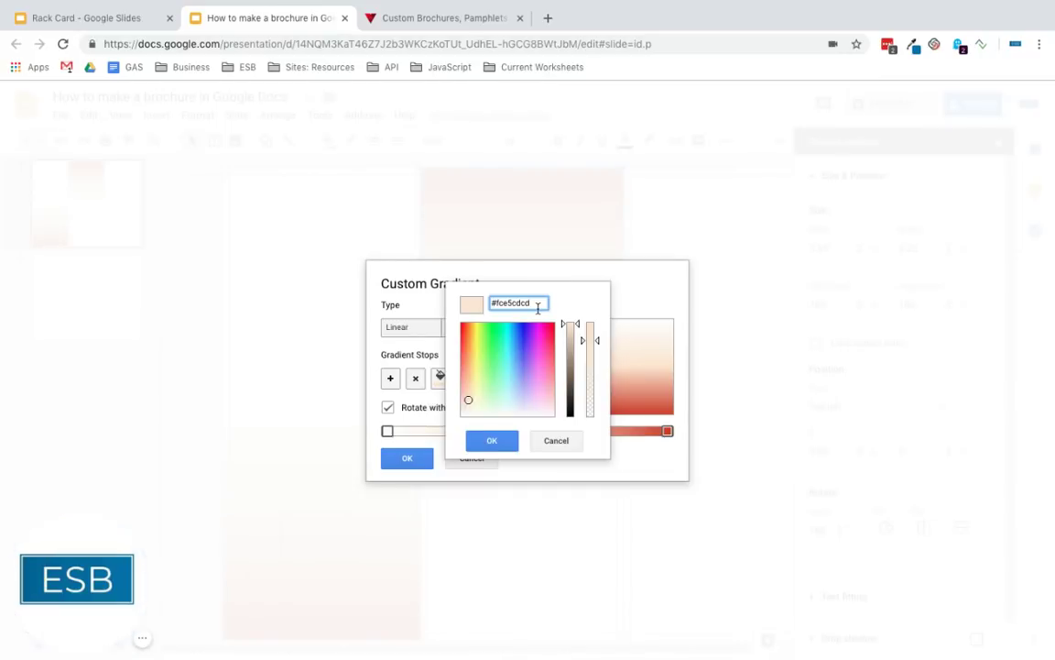
pyautogui.click(492, 442)
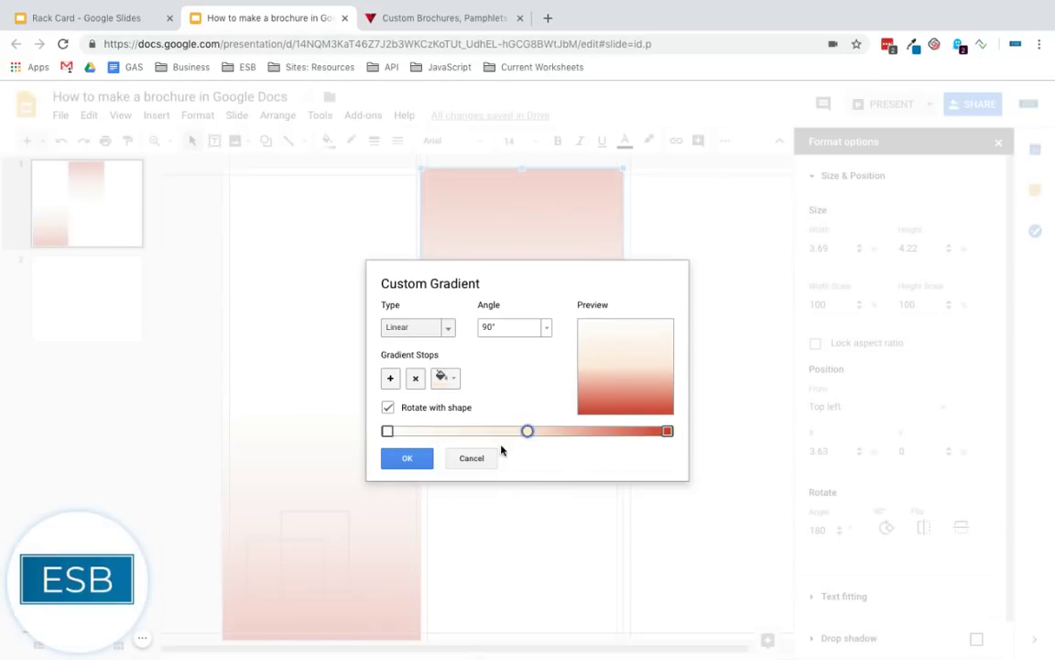
# - Make the right-hand gradient stop light orange and apply the gradient
pyautogui.click(668, 432)
pyautogui.click(446, 378)
pyautogui.click(472, 488)
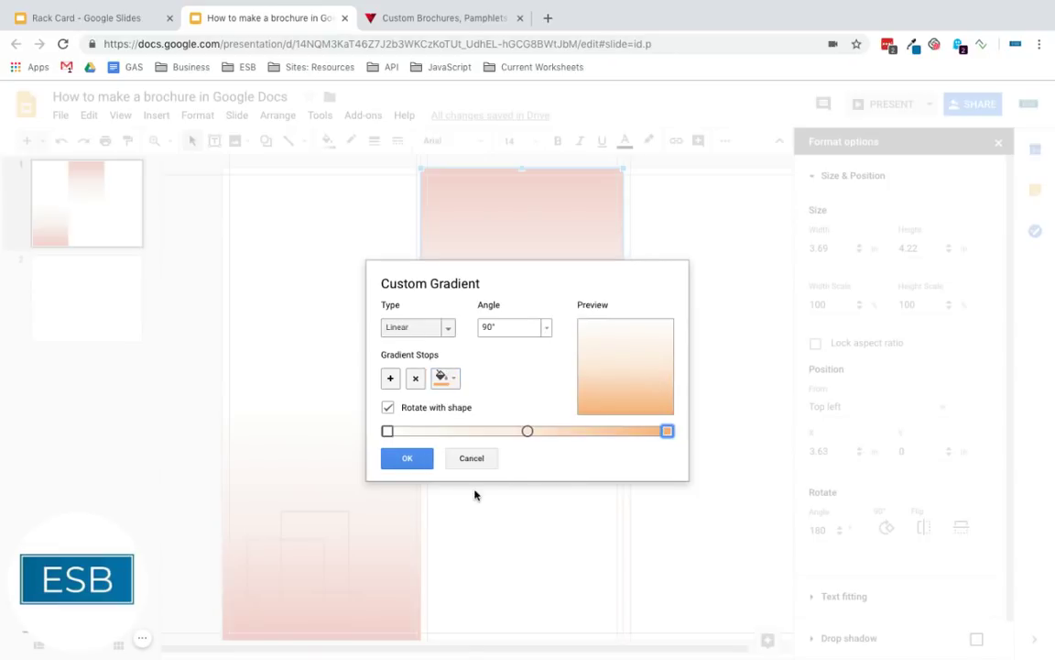
pyautogui.click(409, 461)
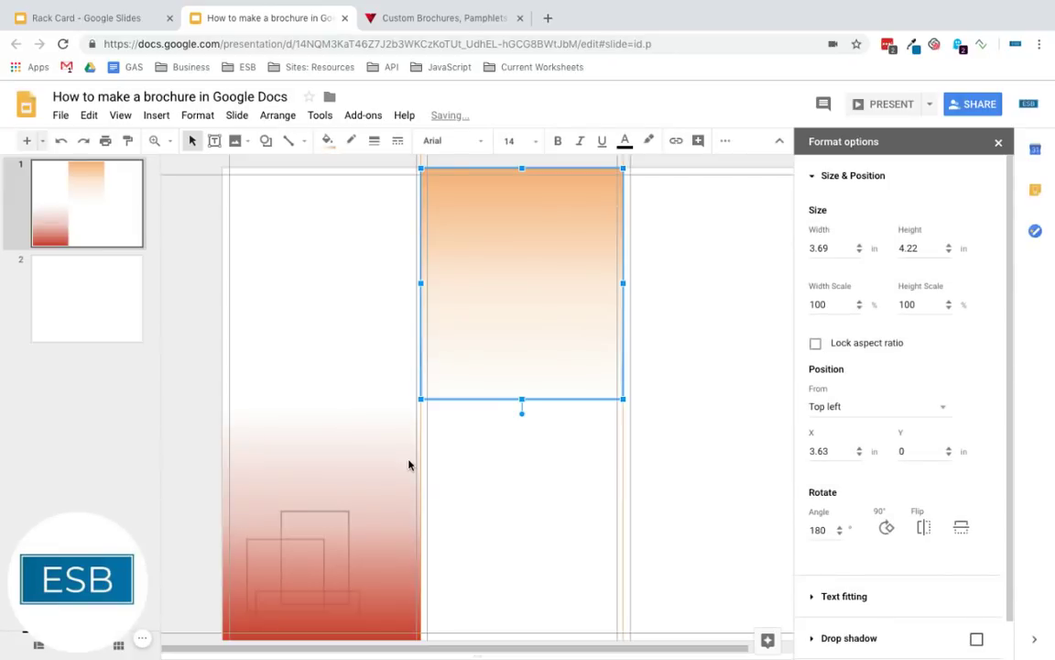
# - Duplicate the orange block, flip it upright, place it lower-right, and widen it to 3.79 in
pyautogui.hotkey('ctrl', 'd')
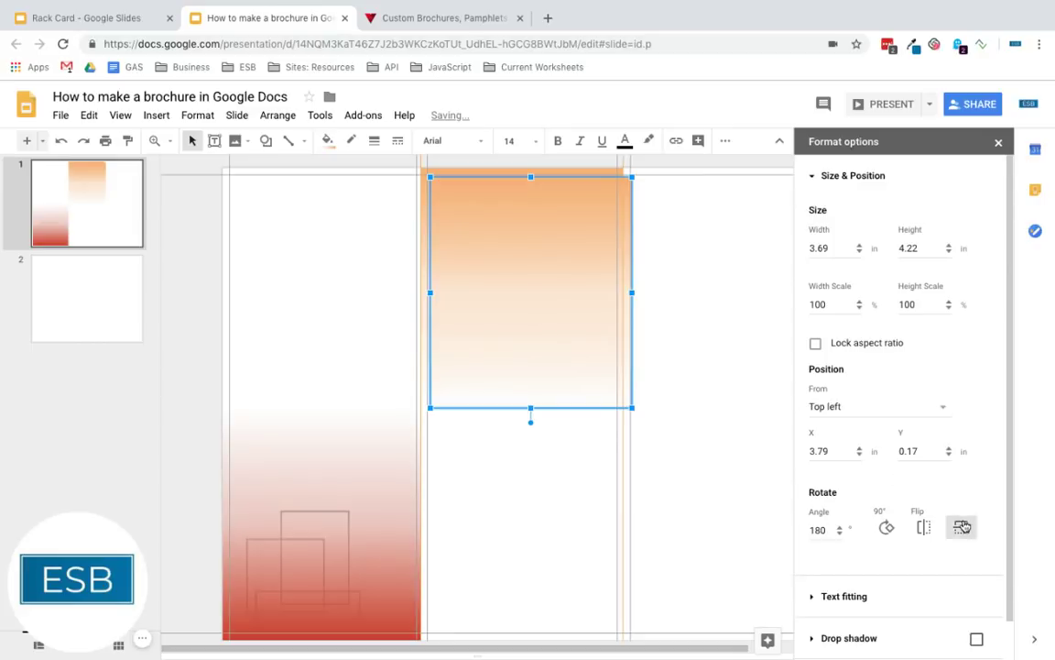
pyautogui.click(961, 530)
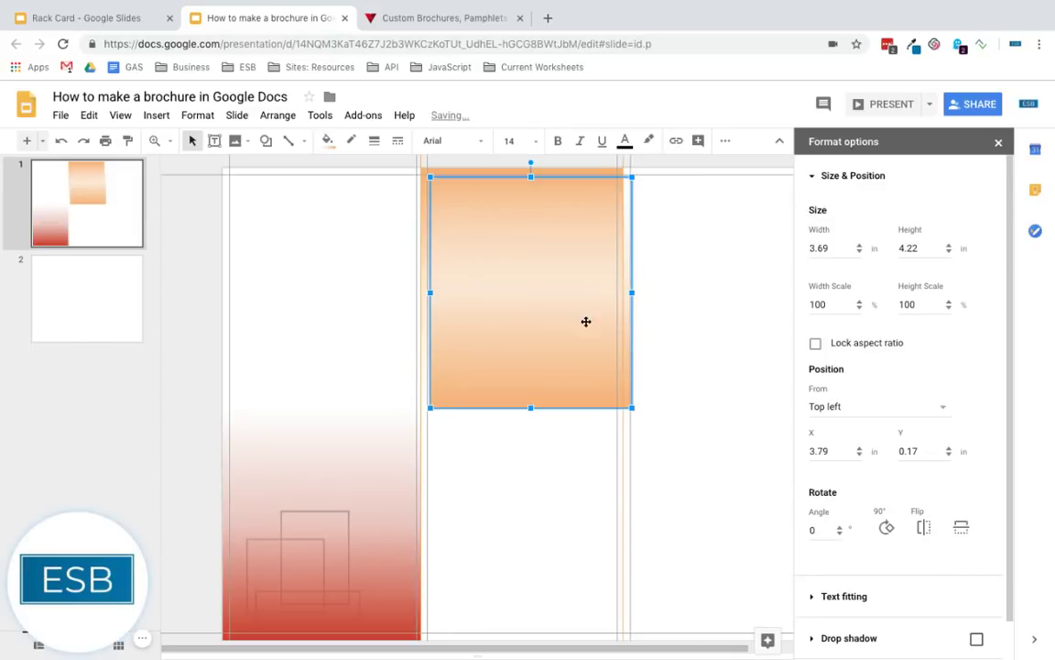
pyautogui.moveTo(585, 321); pyautogui.dragTo(778, 551)
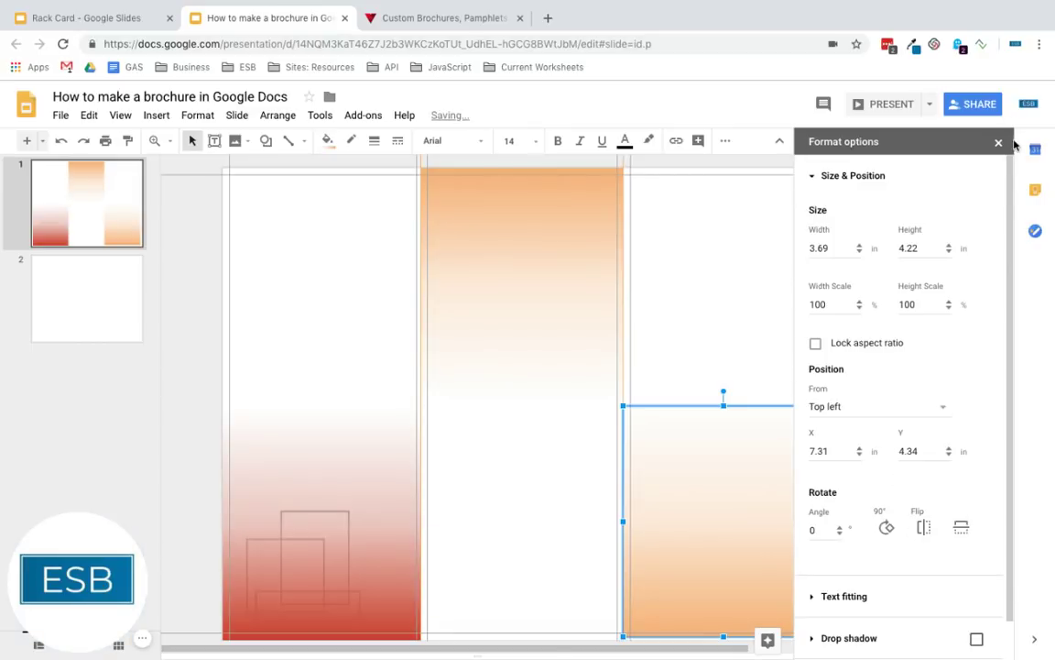
pyautogui.hscroll(2, 603, 490)
pyautogui.moveTo(680, 519); pyautogui.dragTo(678, 504)
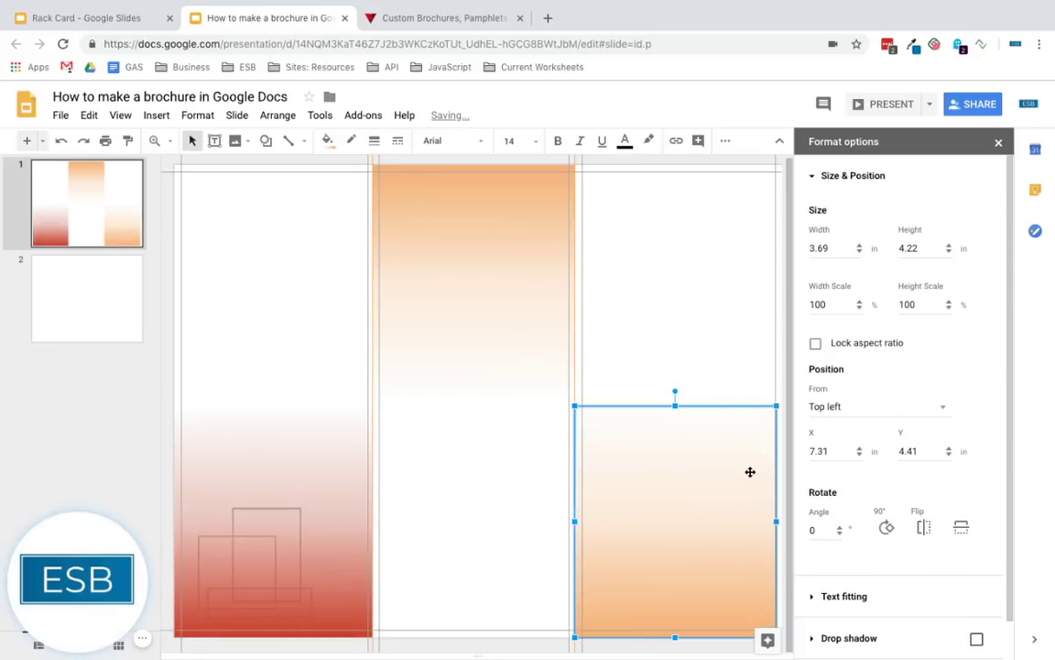
pyautogui.moveTo(750, 471)
pyautogui.mouseDown()
pyautogui.moveTo(705, 470)
pyautogui.moveTo(756, 474)
pyautogui.moveTo(752, 465)
pyautogui.moveTo(754, 475)
pyautogui.mouseUp()
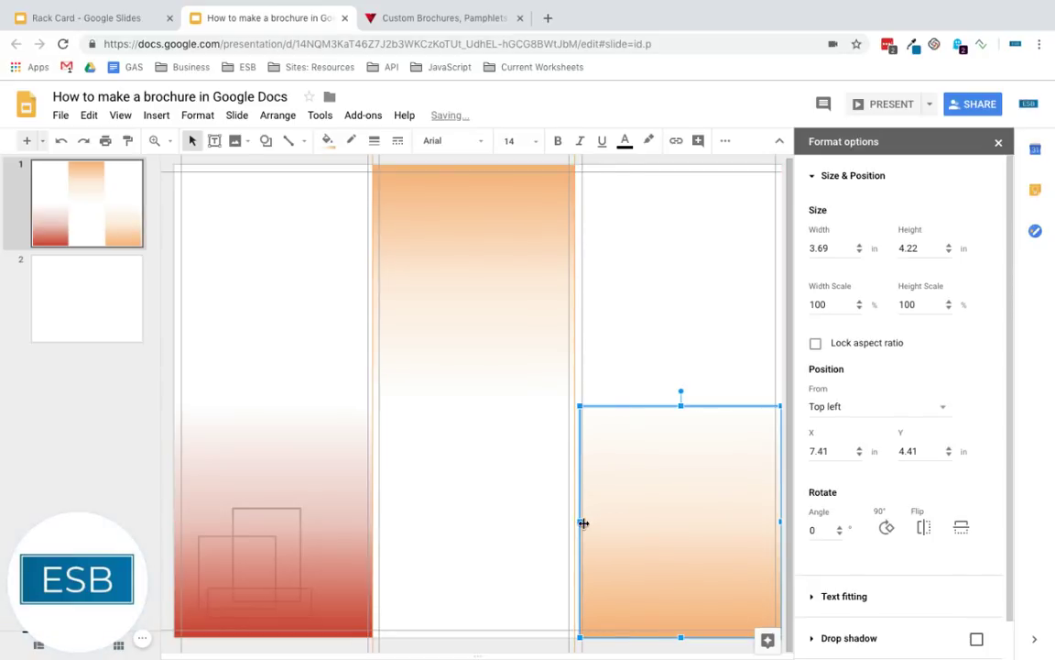
pyautogui.moveTo(580, 522); pyautogui.dragTo(575, 522)
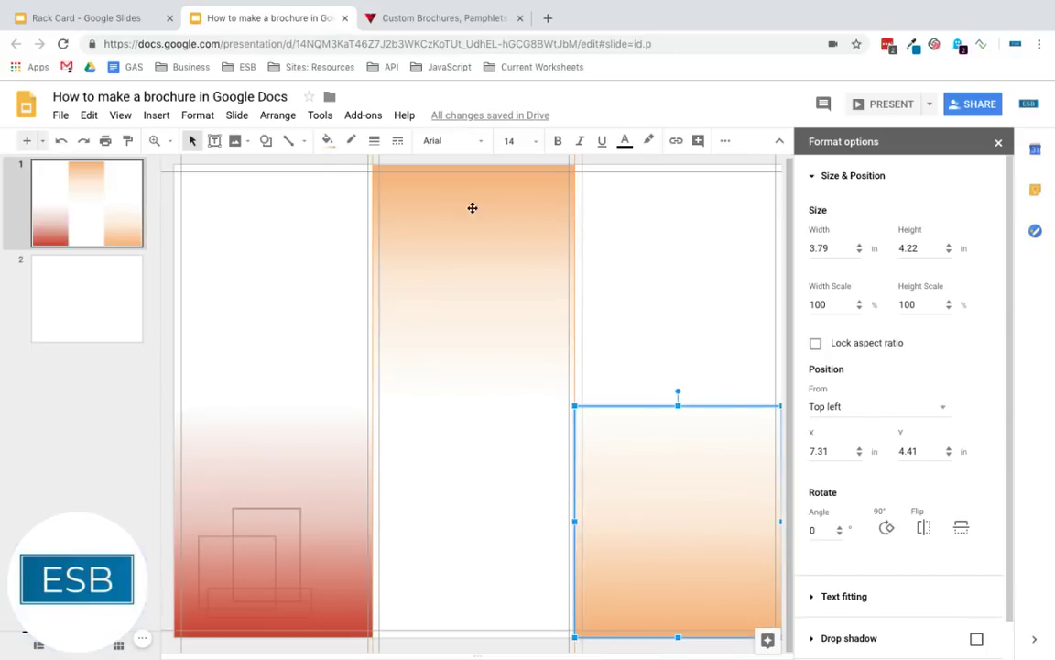
# - In a custom gradient, give the block's stops light green and green colours
pyautogui.click(327, 140)
pyautogui.click(390, 384)
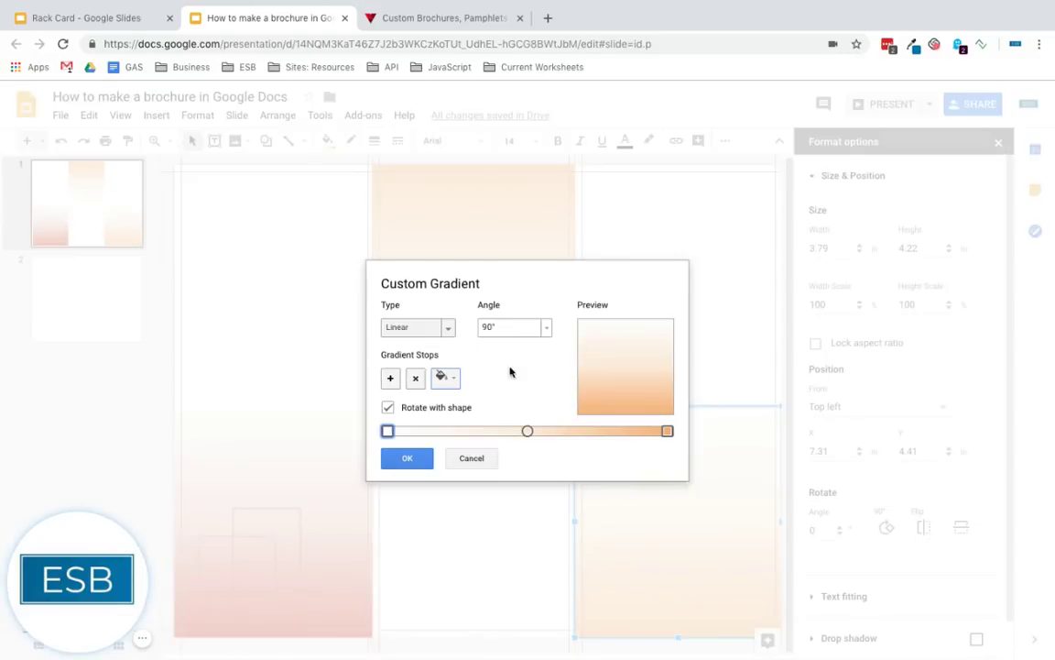
pyautogui.click(454, 381)
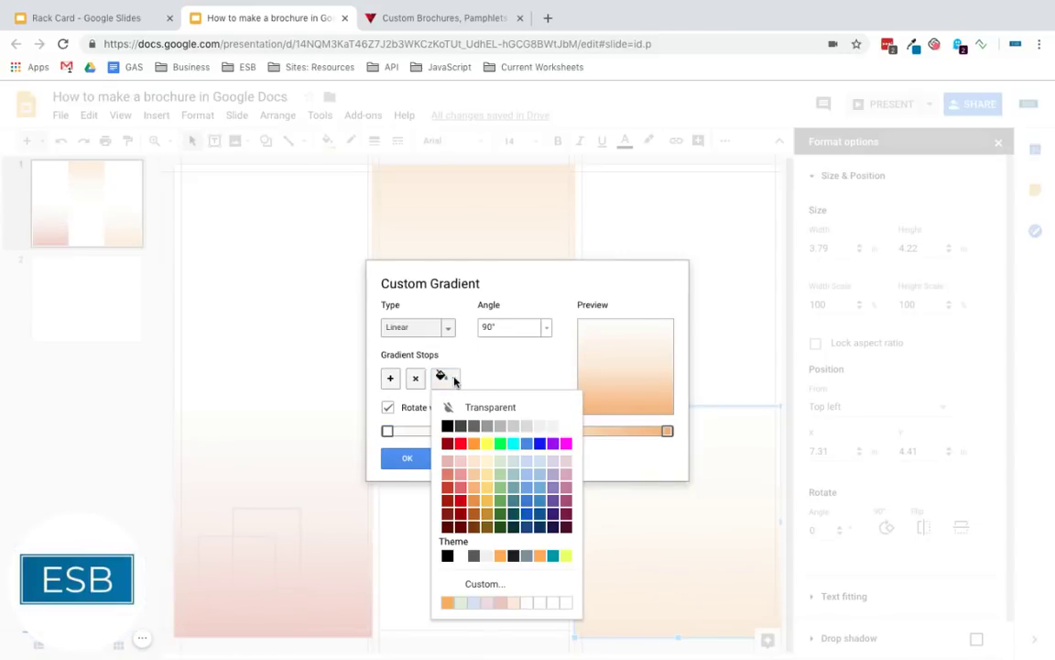
pyautogui.click(501, 461)
pyautogui.click(667, 430)
pyautogui.click(454, 380)
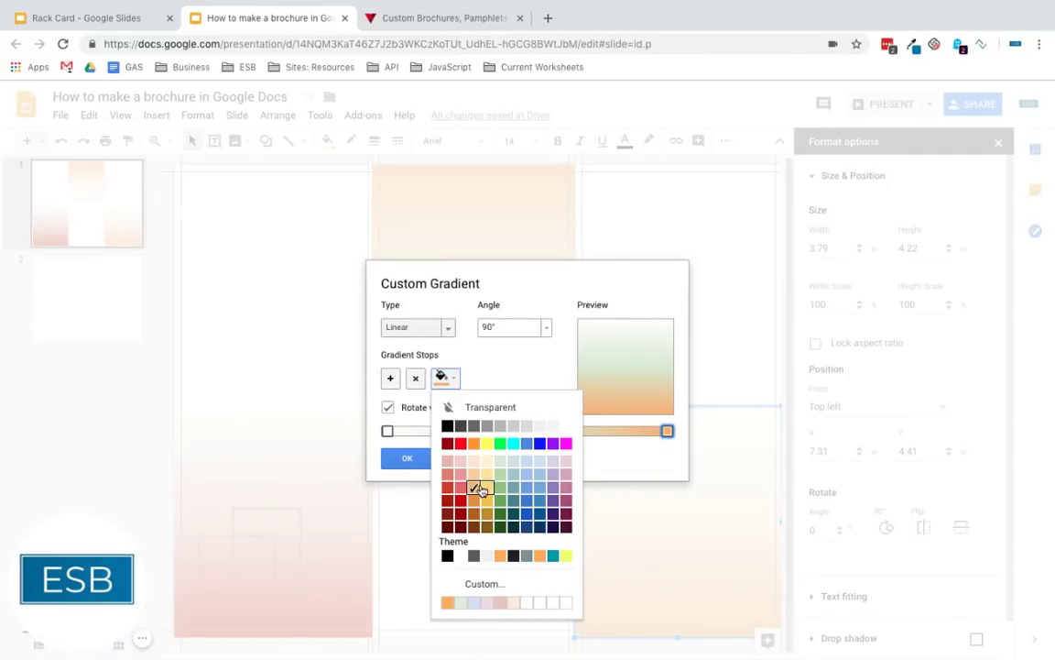
pyautogui.click(499, 488)
# - Set the middle stop to semi-transparent light green #d9ead3cd and apply the gradient
pyautogui.click(528, 432)
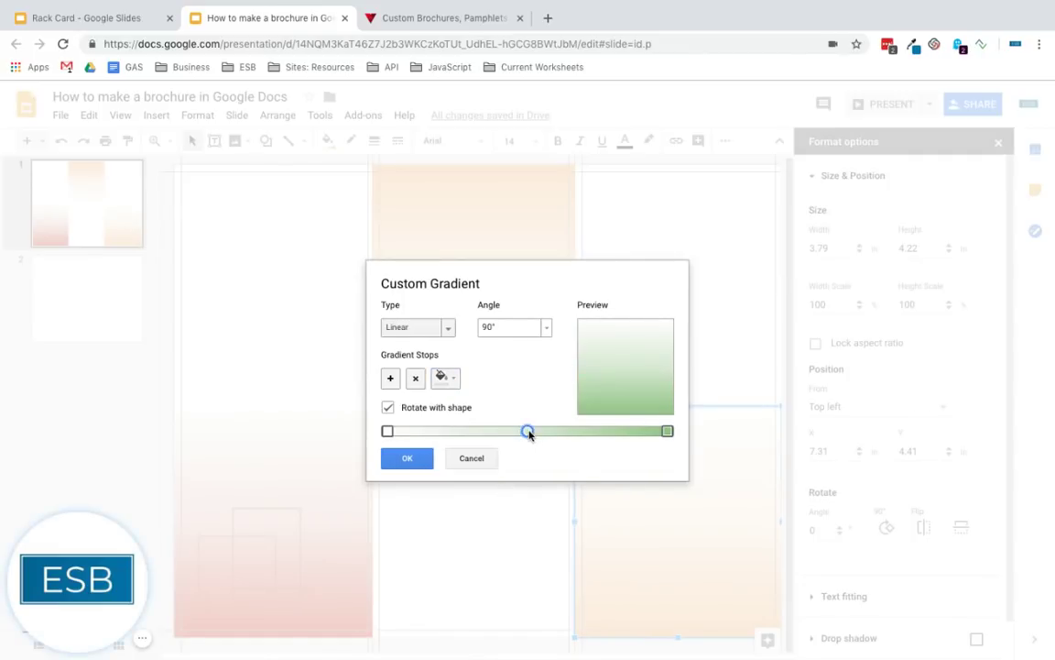
pyautogui.click(456, 382)
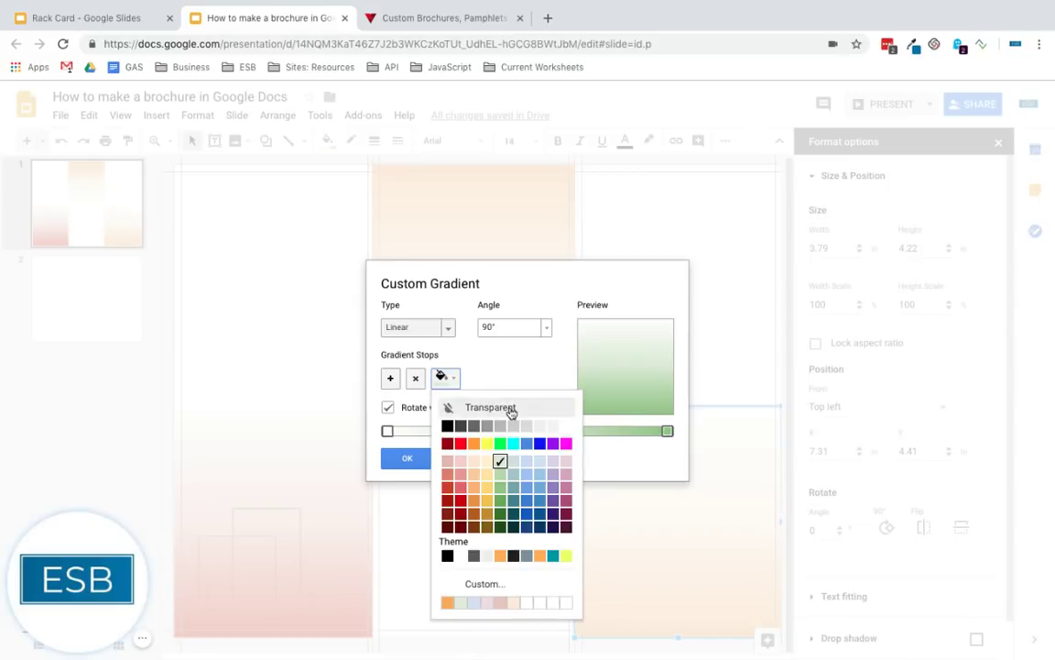
pyautogui.click(485, 587)
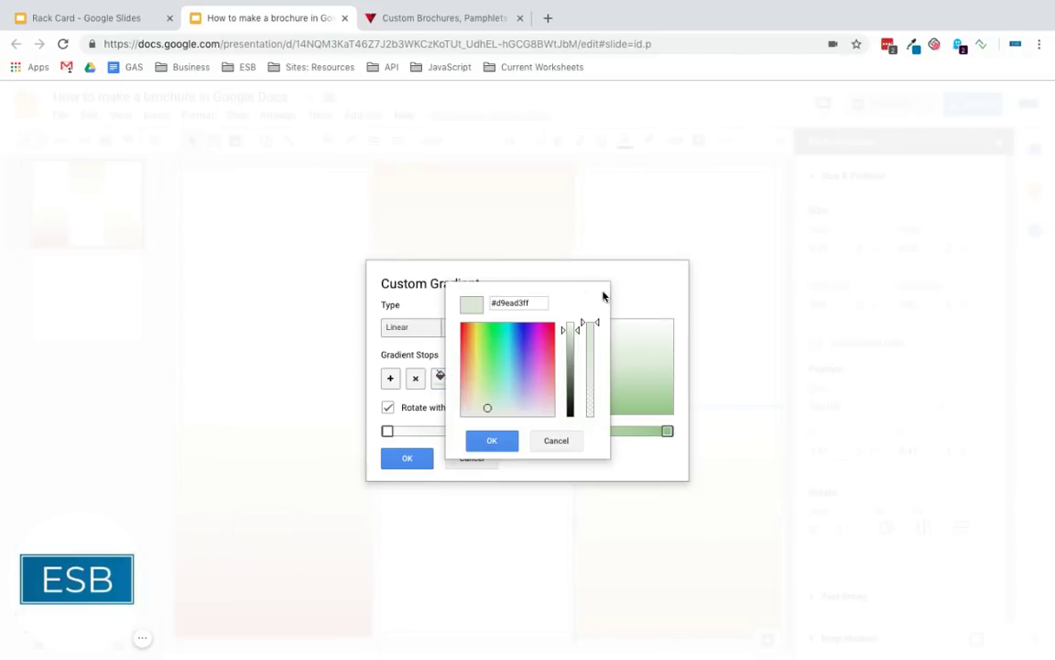
pyautogui.click(533, 302)
pyautogui.press('BackSpace')
pyautogui.press('BackSpace')
pyautogui.write('cd')
pyautogui.click(495, 443)
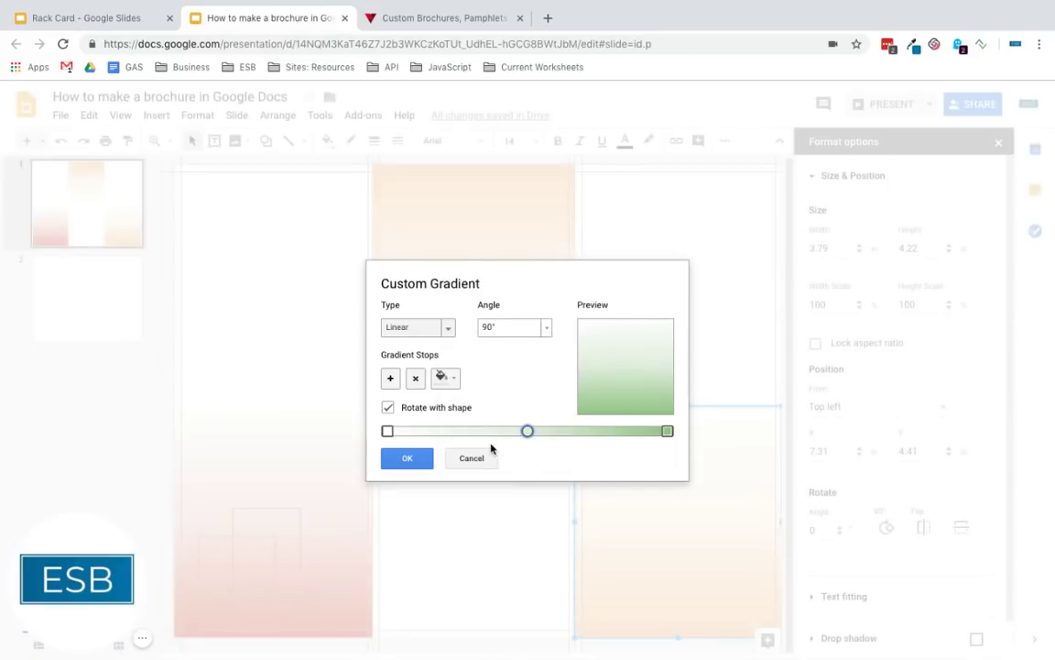
pyautogui.click(412, 459)
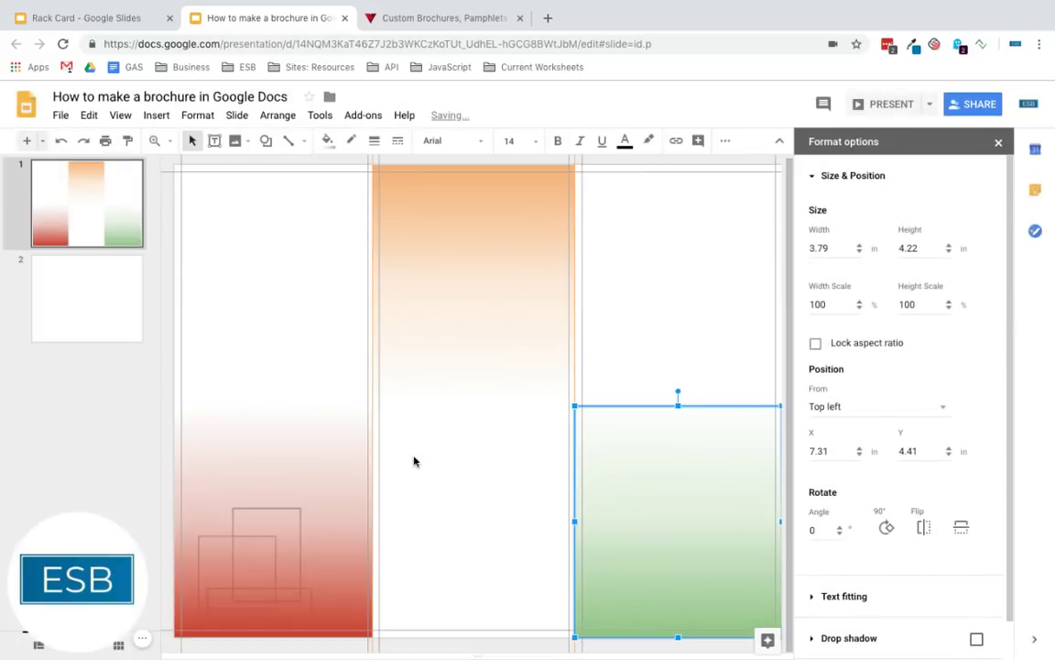
# - Insert the paving photo, snap it to the top-right corner, and enlarge it to 11.89 x 7.94 in
pyautogui.click(678, 263)
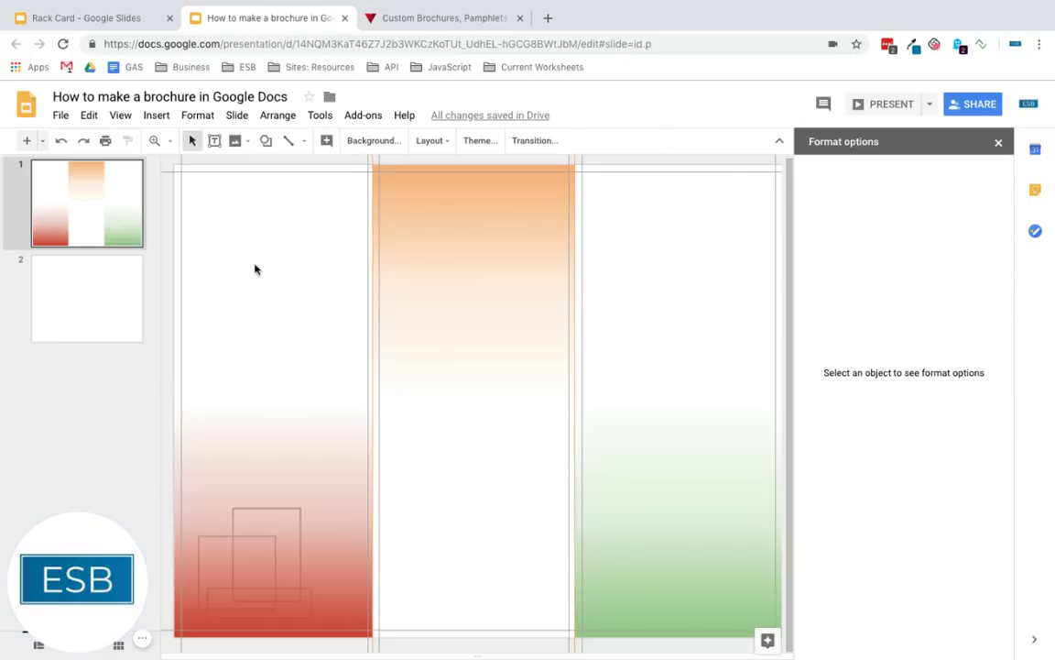
pyautogui.click(246, 143)
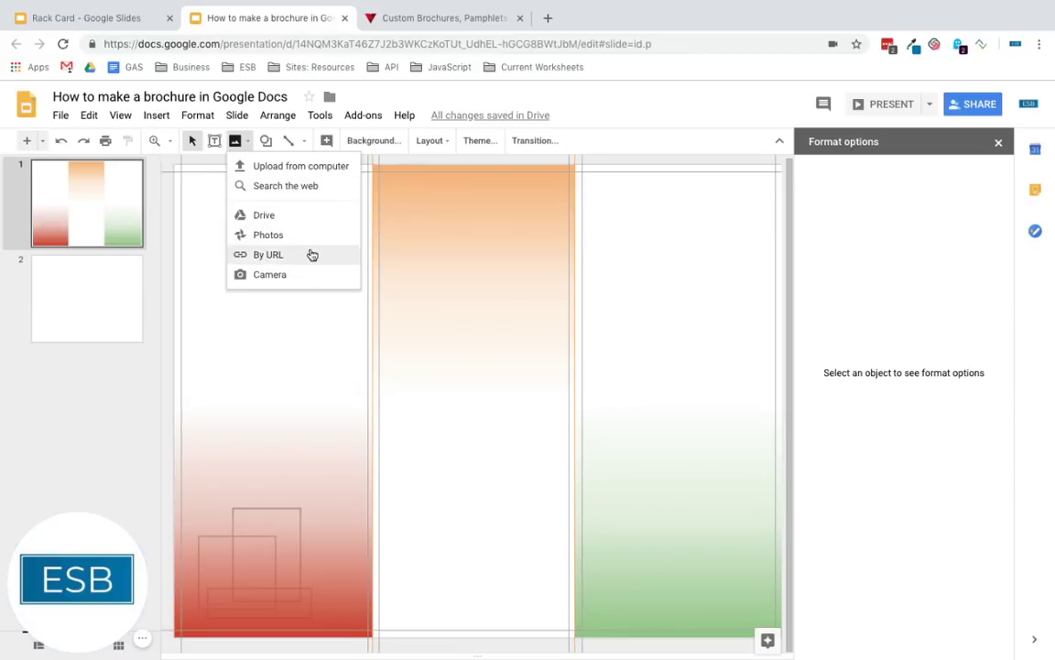
pyautogui.click(299, 175)
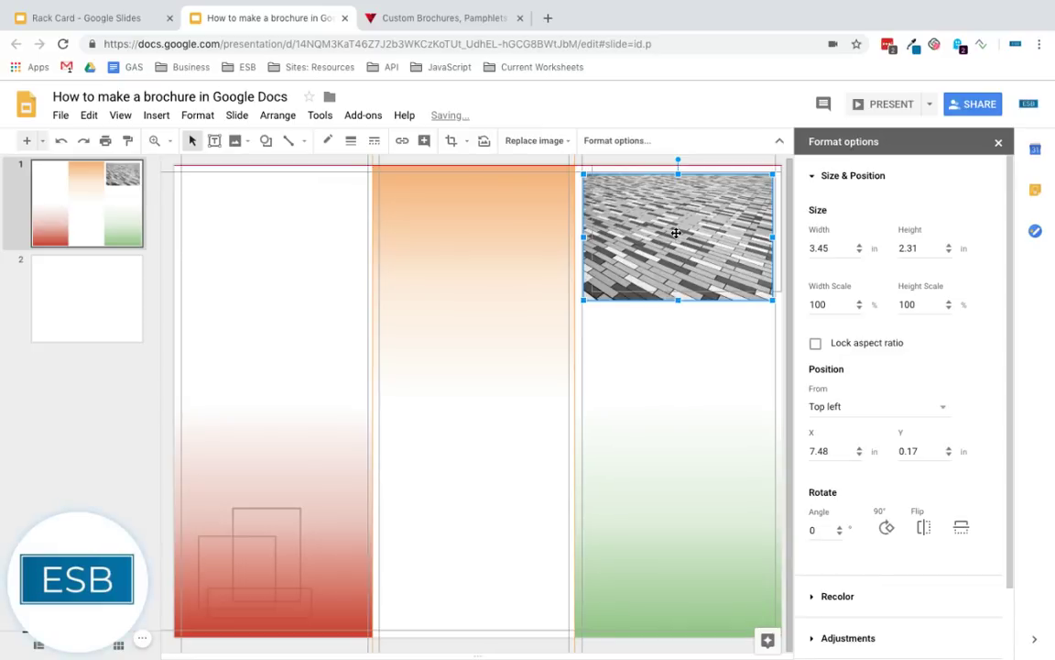
pyautogui.moveTo(675, 238); pyautogui.dragTo(675, 233)
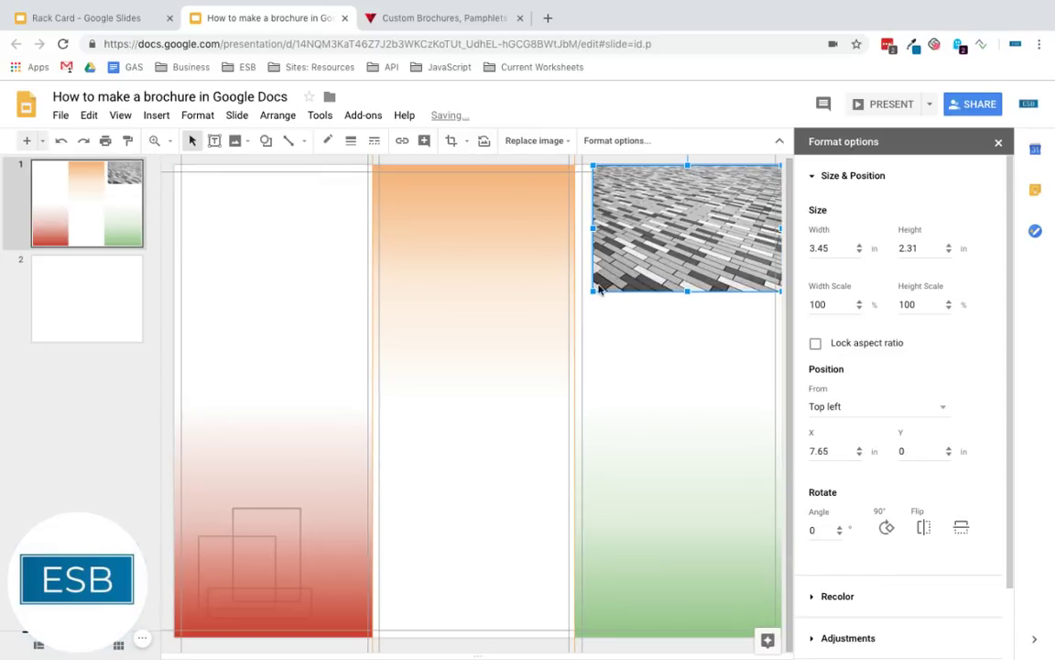
pyautogui.moveTo(783, 164); pyautogui.dragTo(161, 600)
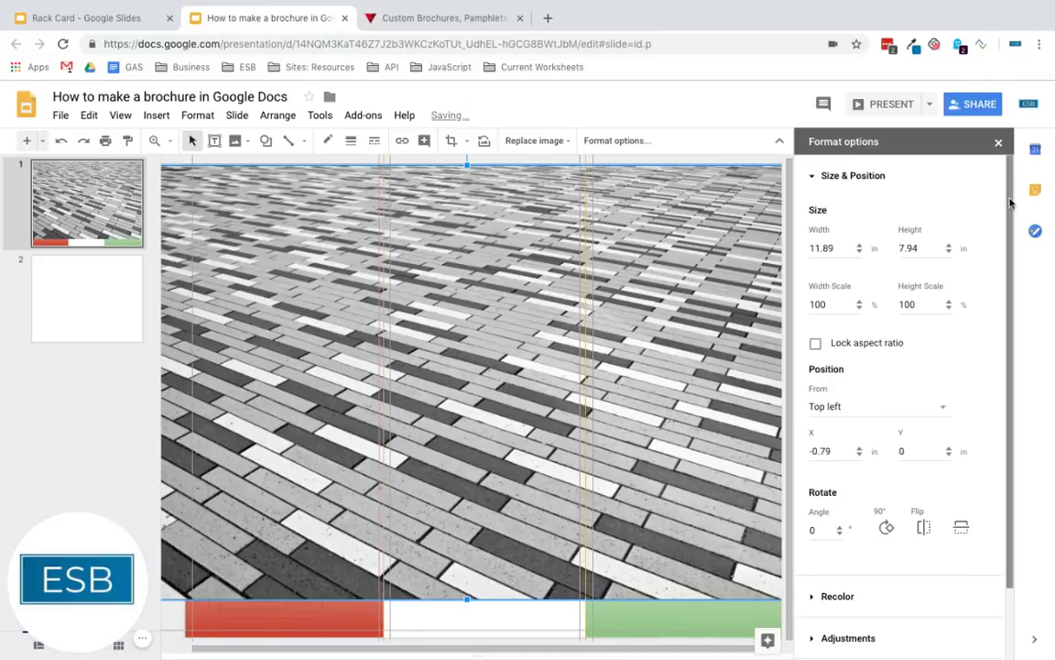
# - Stretch the paving photo down to the slide's bottom edge and crop off its left side
pyautogui.click(999, 141)
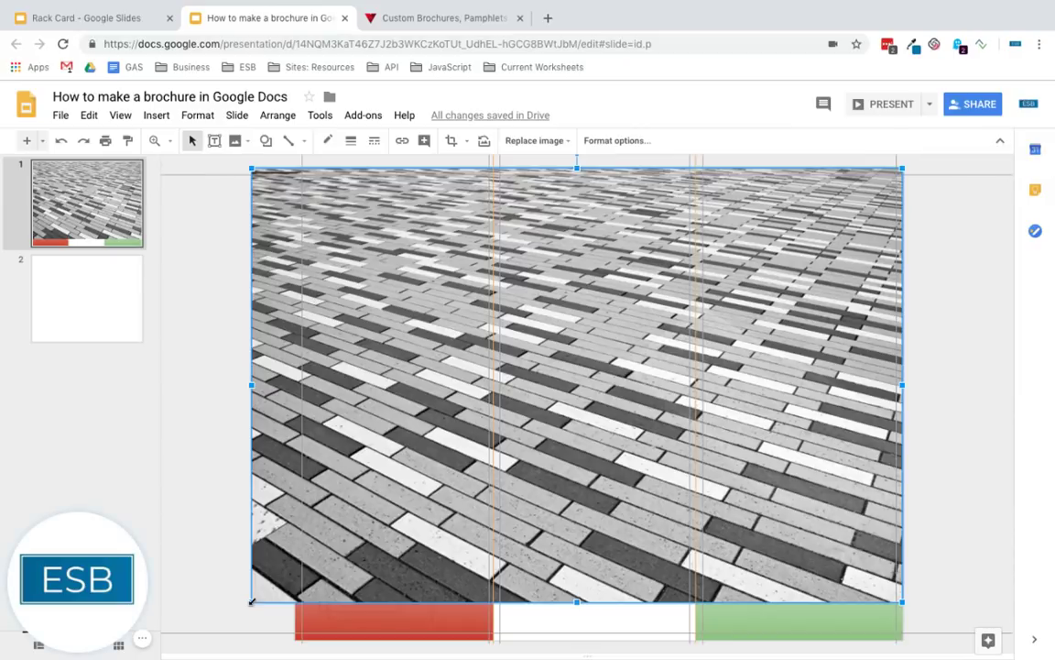
pyautogui.moveTo(252, 601); pyautogui.dragTo(200, 631)
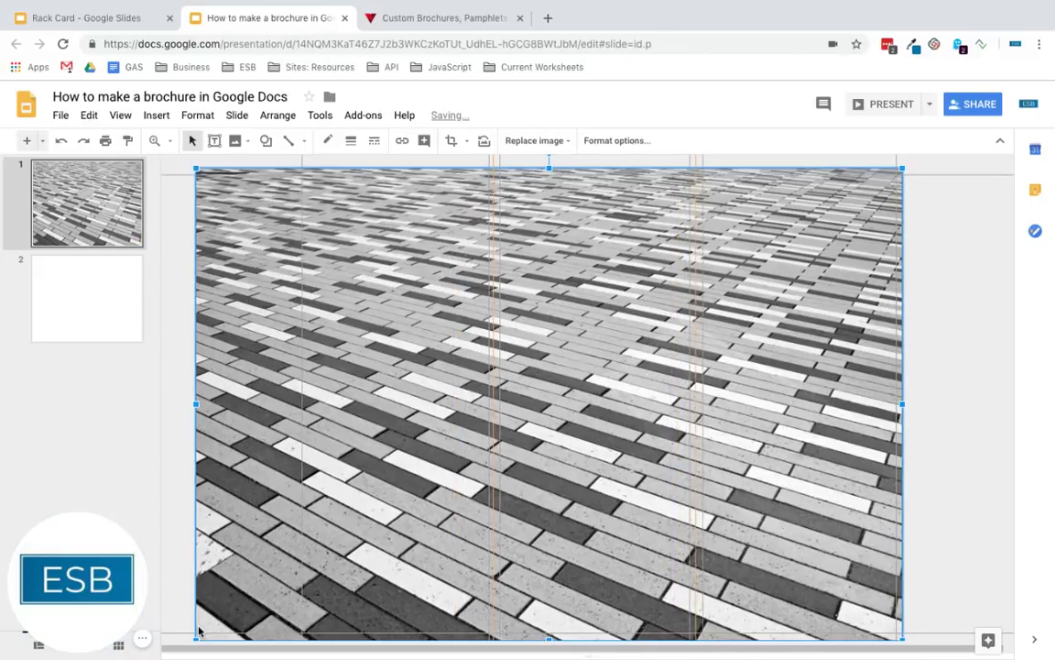
pyautogui.doubleClick(597, 417)
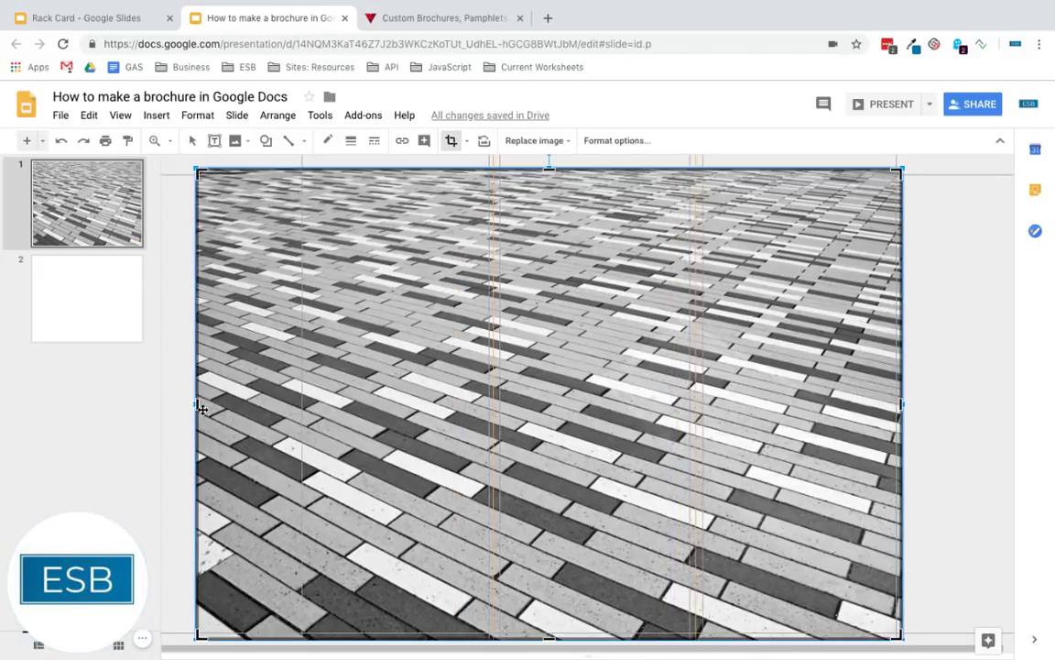
pyautogui.moveTo(196, 403); pyautogui.dragTo(297, 417)
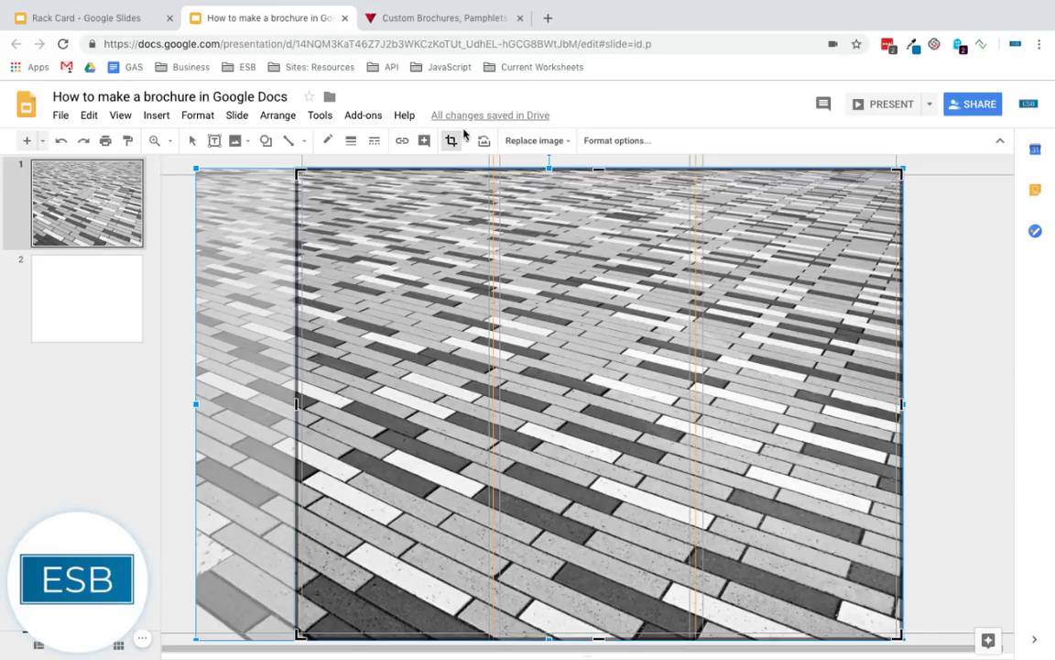
pyautogui.click(466, 143)
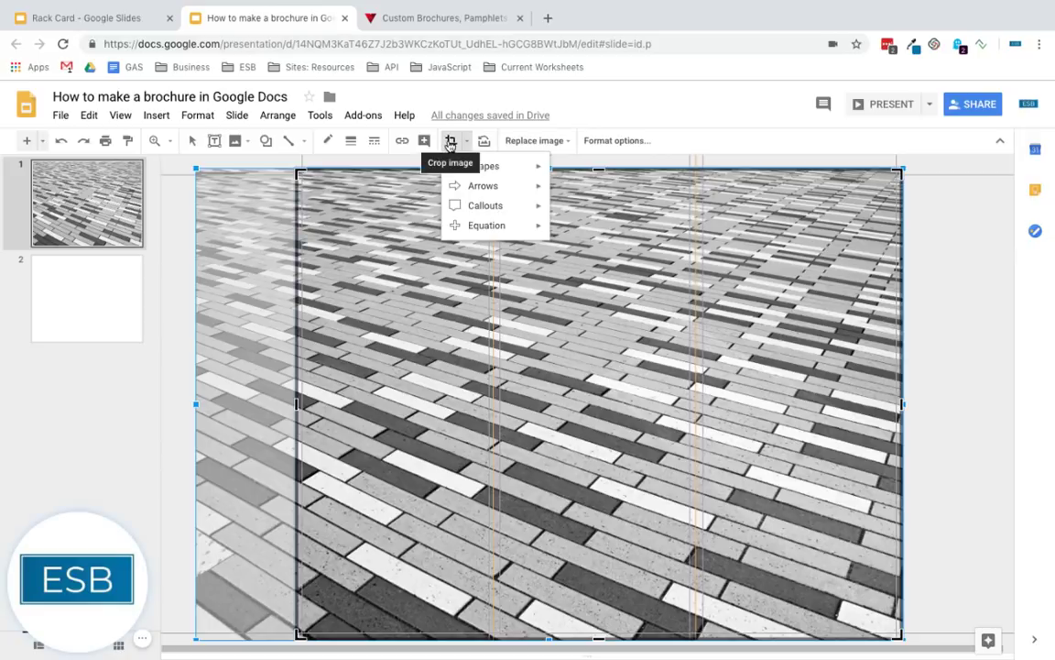
pyautogui.click(450, 143)
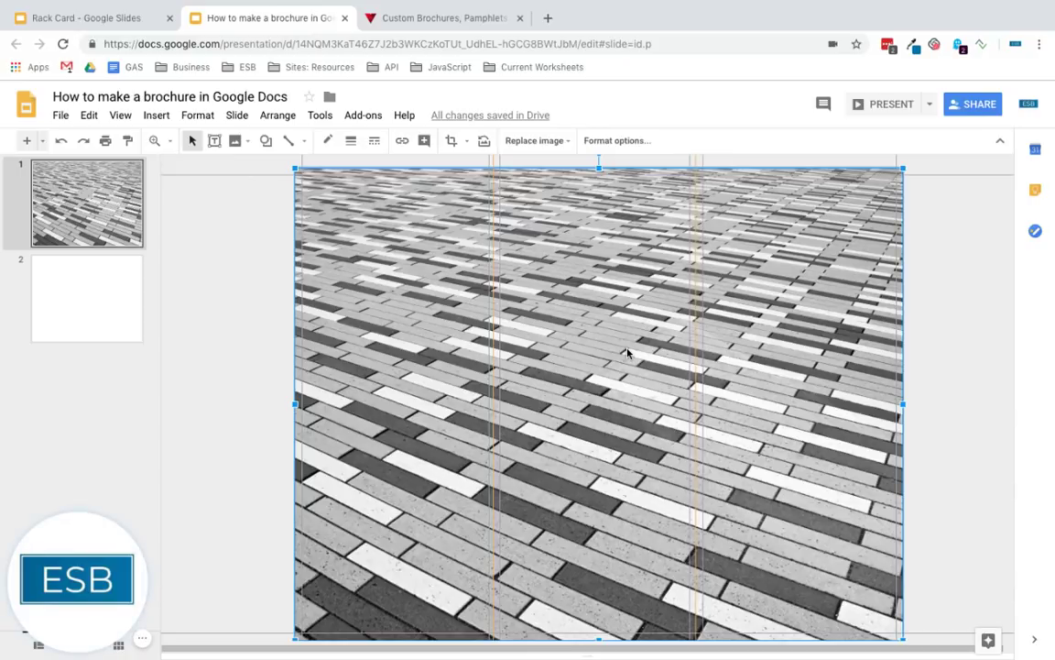
# - Send the paving photo behind the gradient panels and raise its transparency to fade it
pyautogui.hotkey('ctrl', 'shift', 'Down')
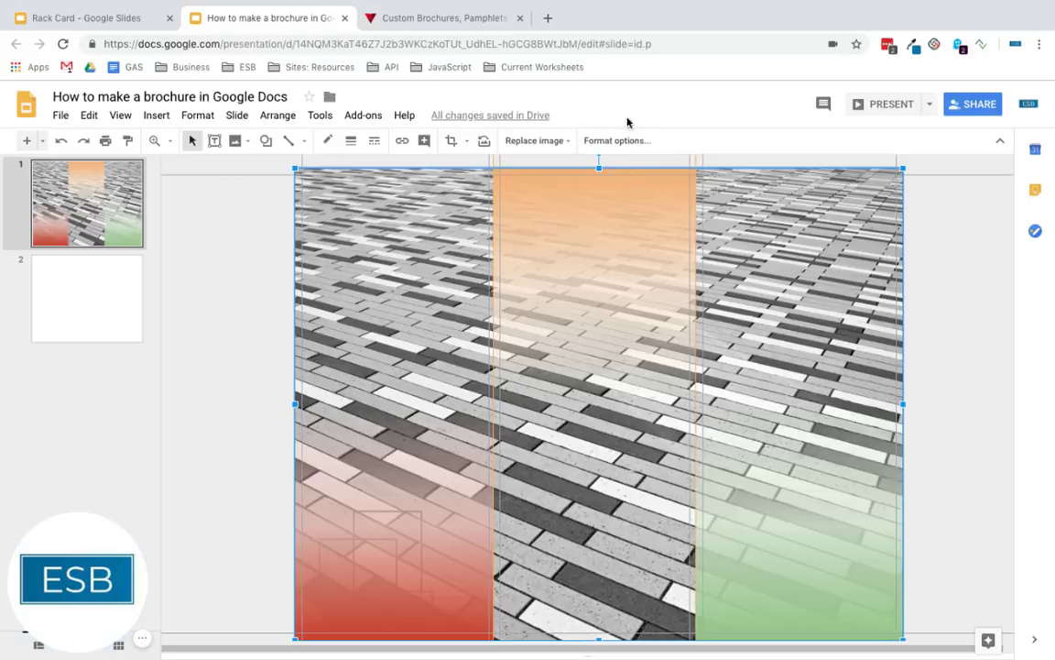
pyautogui.click(616, 141)
pyautogui.scroll(-1, 815, 177)
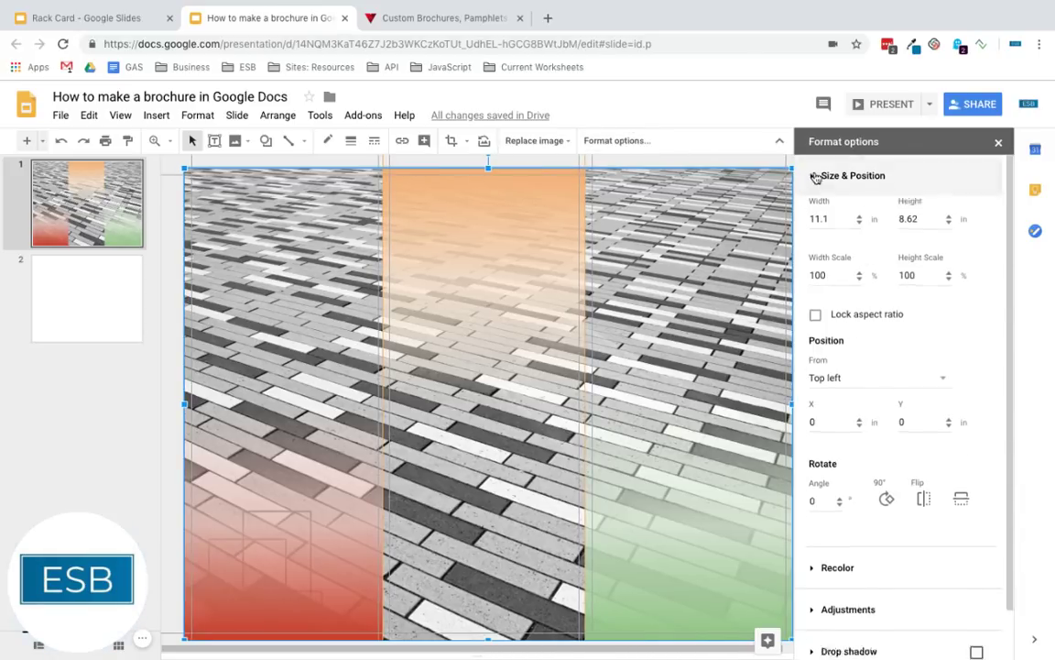
pyautogui.click(815, 177)
pyautogui.click(811, 260)
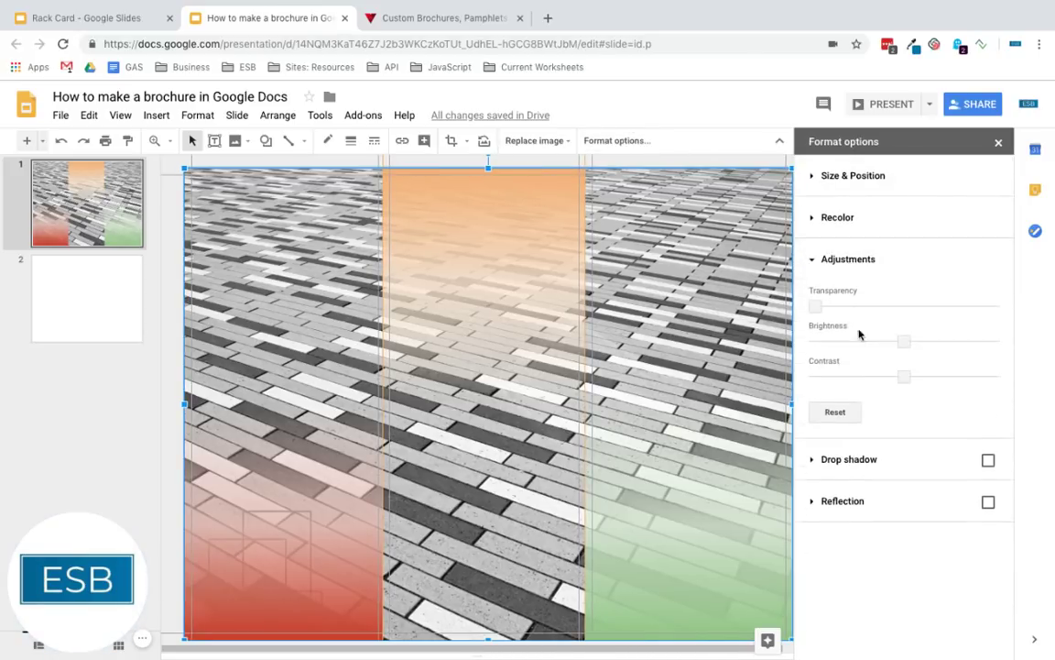
pyautogui.moveTo(815, 306); pyautogui.dragTo(879, 306)
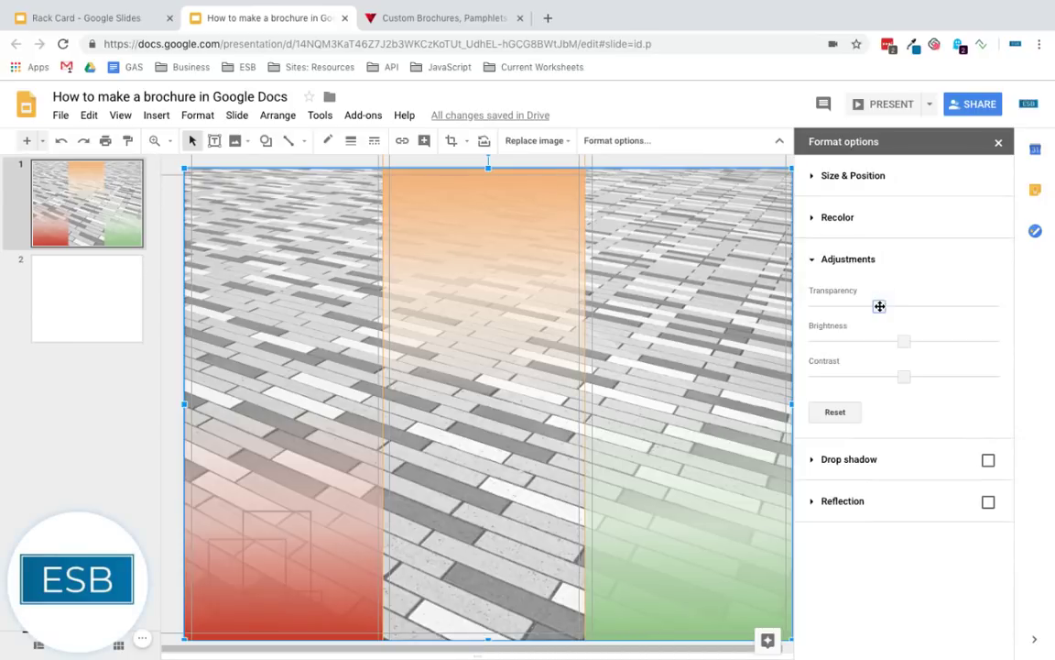
pyautogui.moveTo(872, 309); pyautogui.dragTo(897, 306)
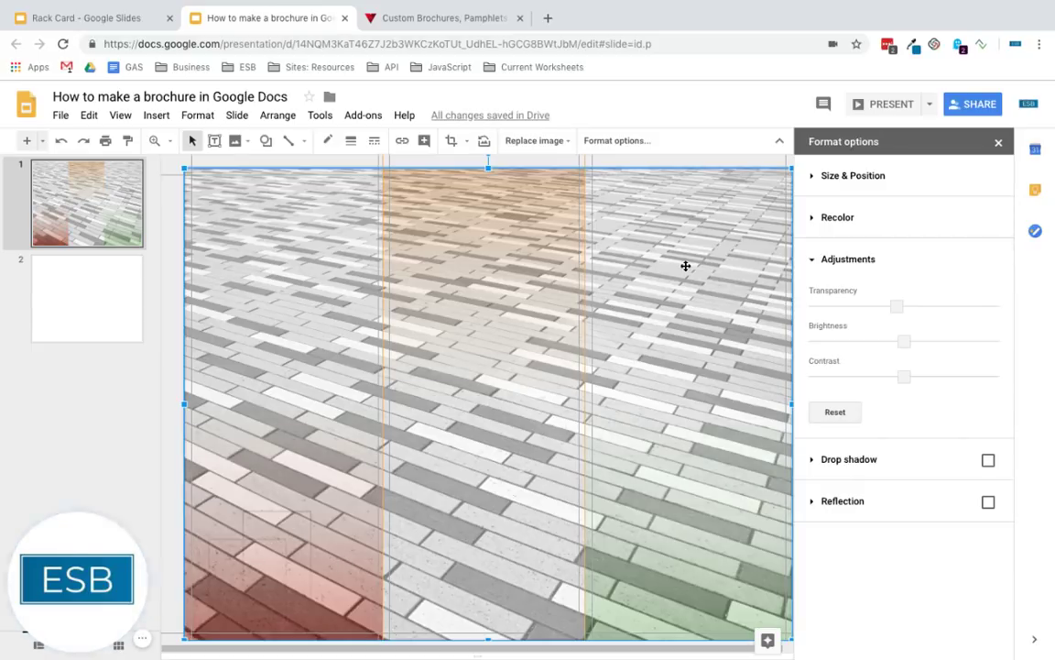
pyautogui.hotkey('ctrl', 'shift', 'Down')
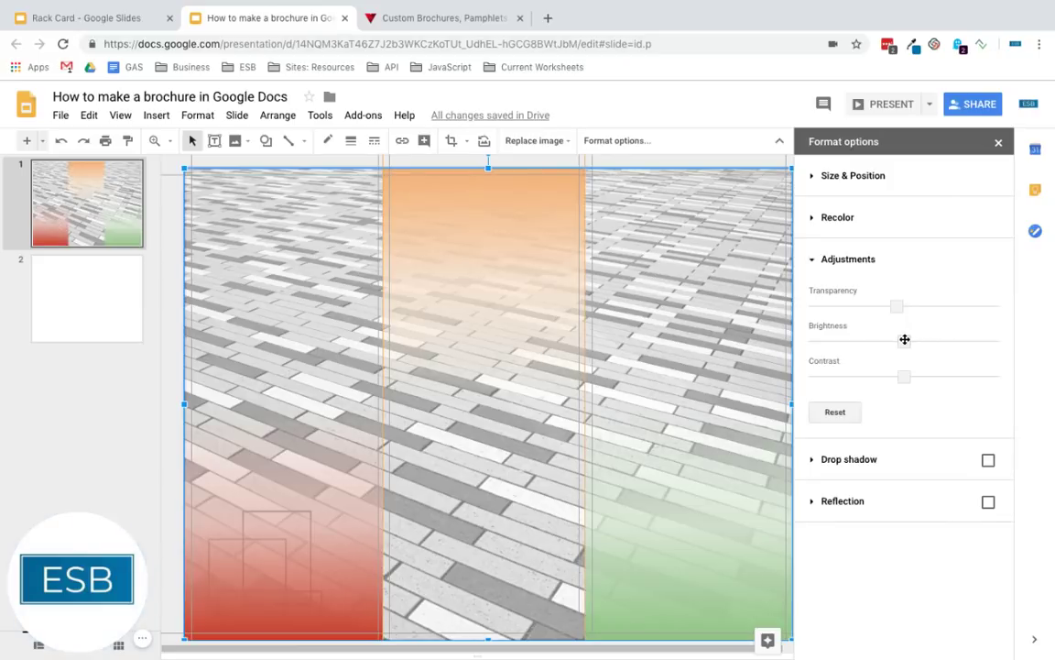
pyautogui.click(811, 259)
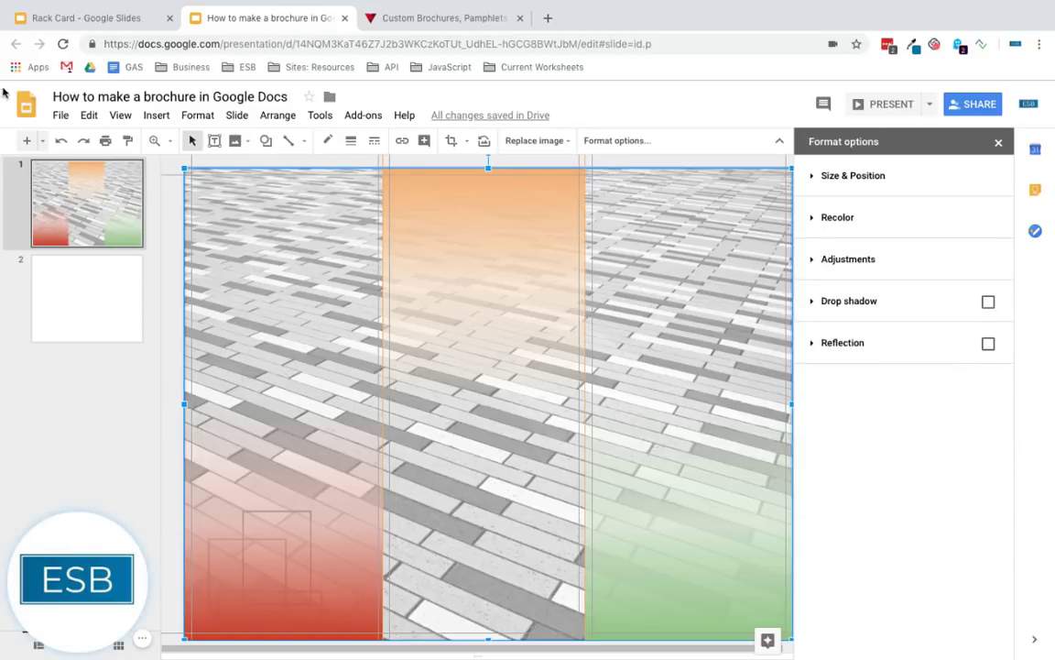
# - Draw a text box in the left panel and type ACME INC in Oswald, size 24
pyautogui.click(214, 141)
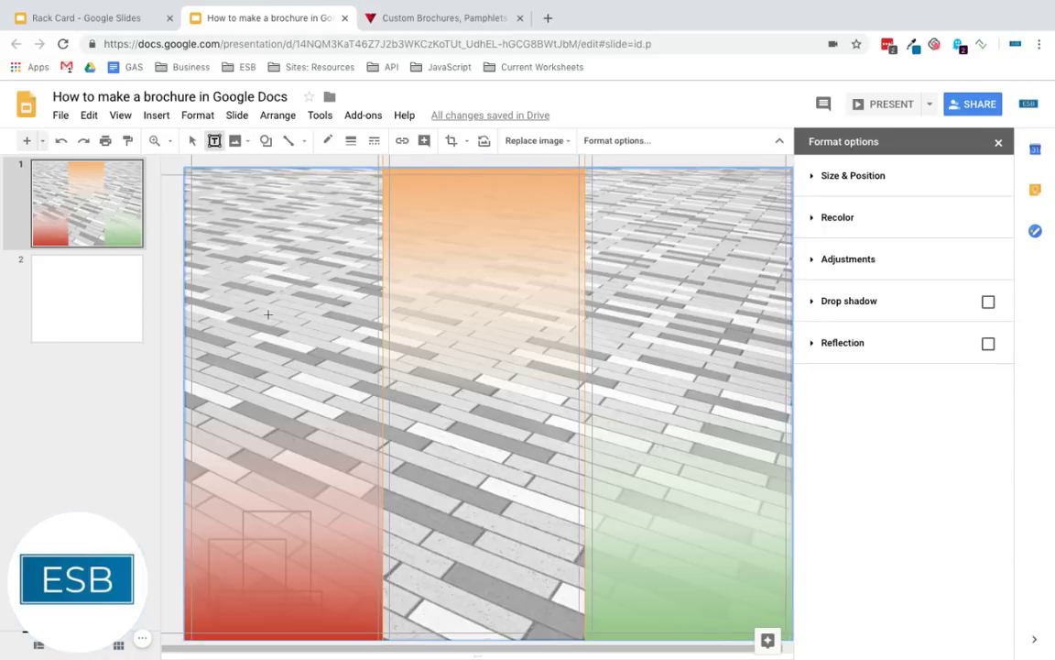
pyautogui.moveTo(203, 228); pyautogui.dragTo(367, 316)
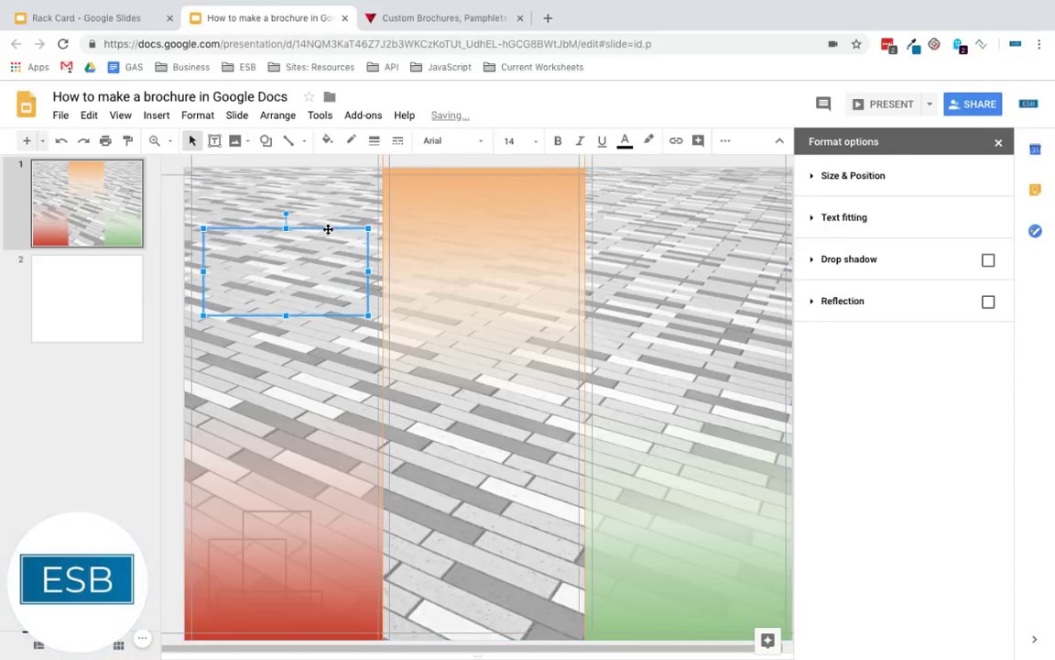
pyautogui.moveTo(328, 229); pyautogui.dragTo(326, 261)
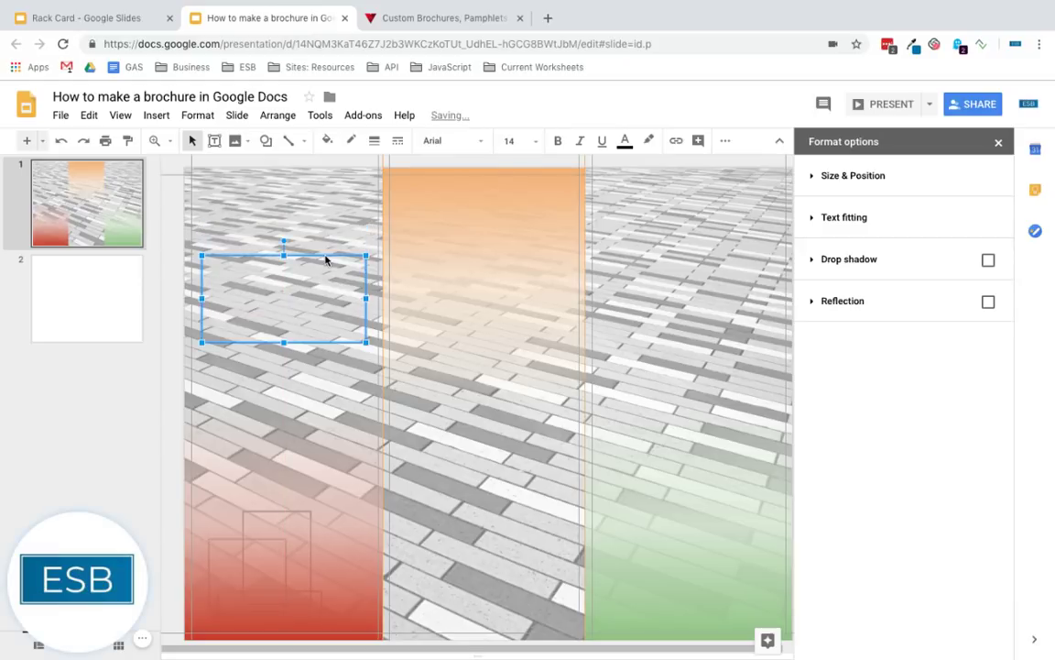
pyautogui.click(509, 140)
pyautogui.click(529, 354)
pyautogui.click(463, 143)
pyautogui.scroll(-1, 470, 464)
pyautogui.scroll(-1, 490, 545)
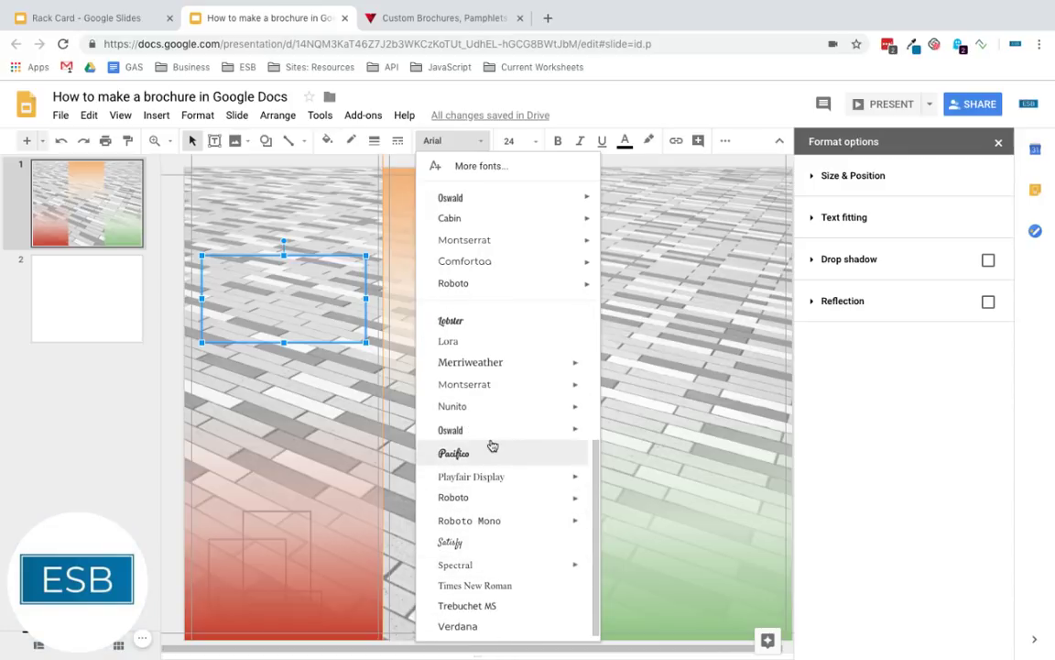
pyautogui.click(479, 199)
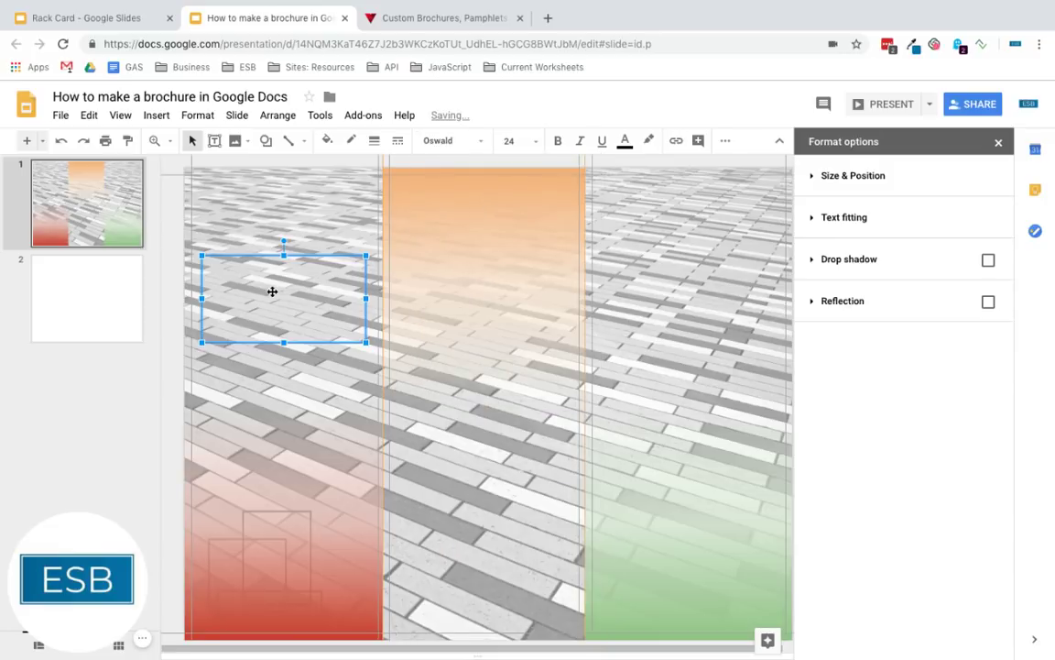
pyautogui.write('C')
pyautogui.press('BackSpace')
pyautogui.write('ACME INC')
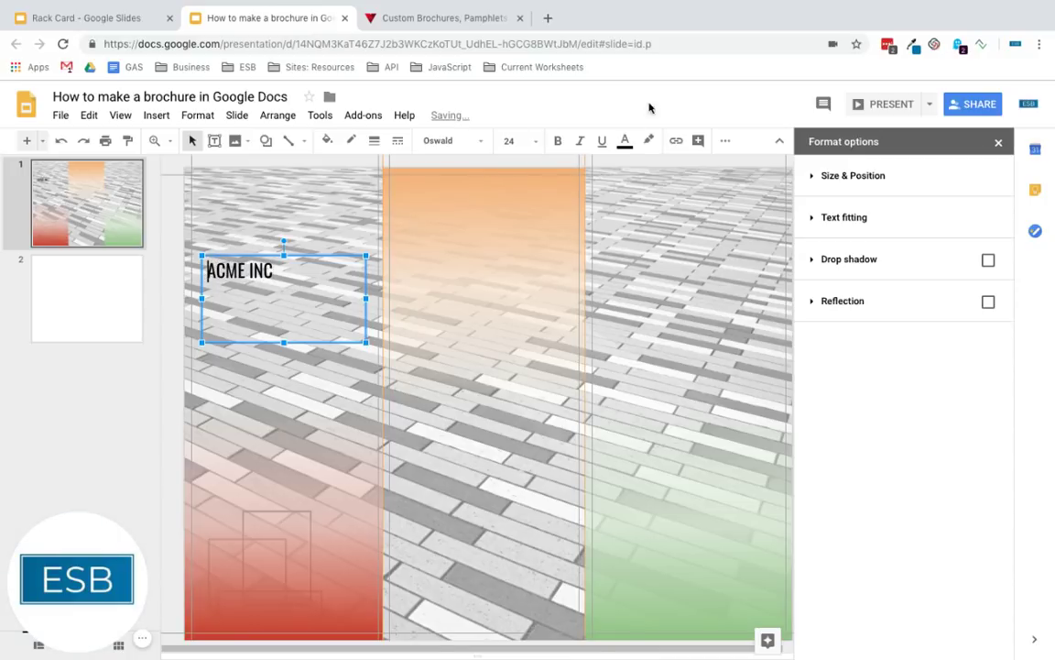
# - Centre ACME INC, give it a light grey highlight, enlarge it to 36, and start a new line
pyautogui.click(725, 141)
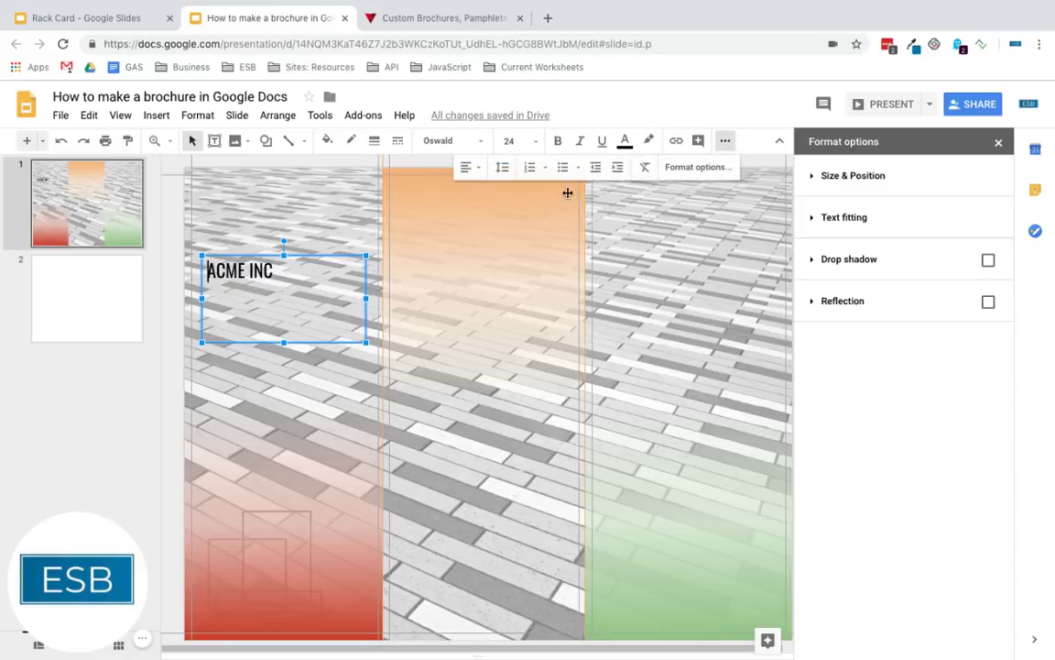
pyautogui.click(467, 167)
pyautogui.click(490, 194)
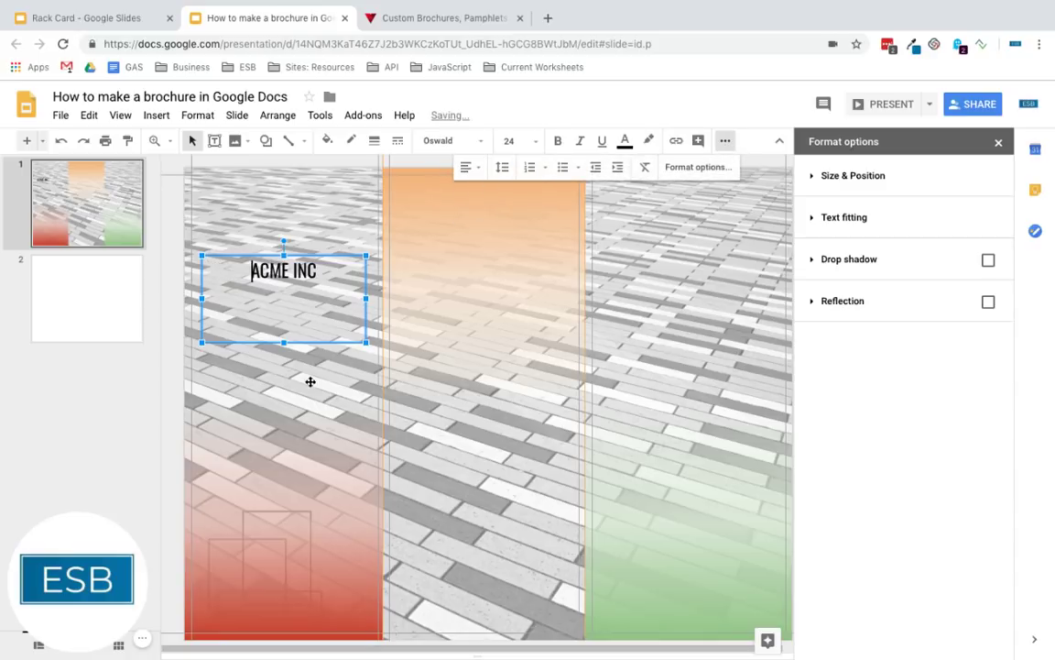
pyautogui.click(327, 268)
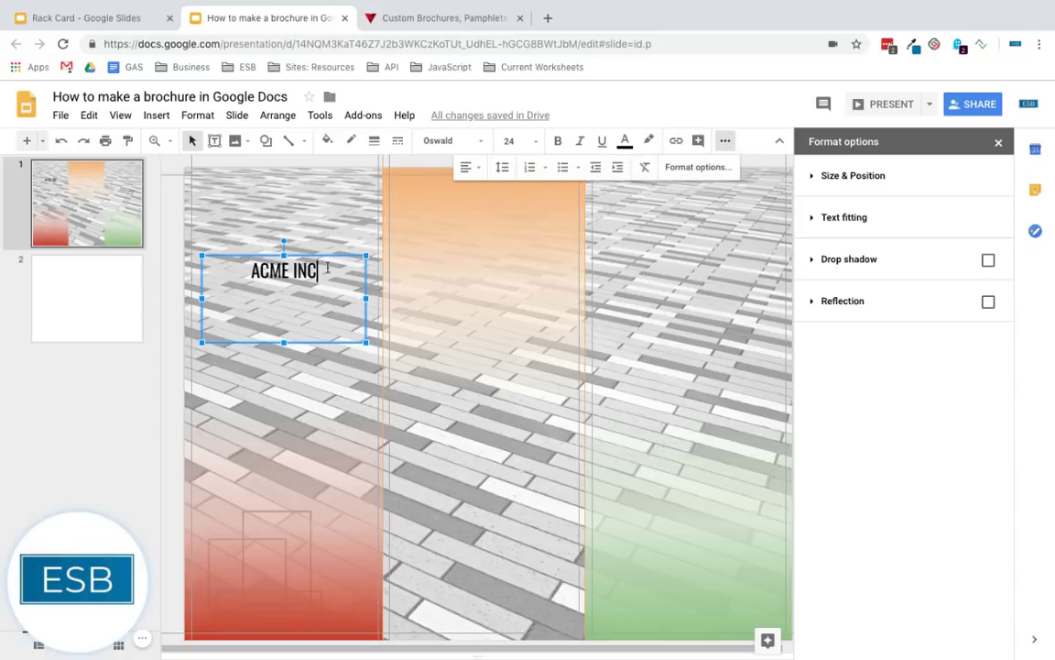
pyautogui.moveTo(327, 268); pyautogui.dragTo(226, 248)
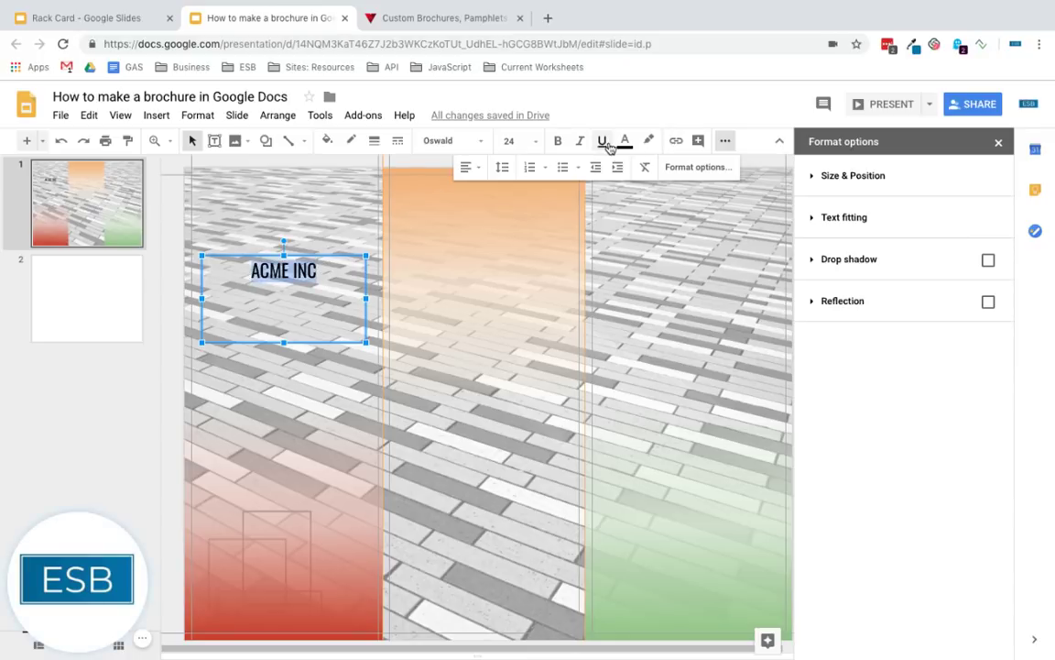
pyautogui.click(648, 140)
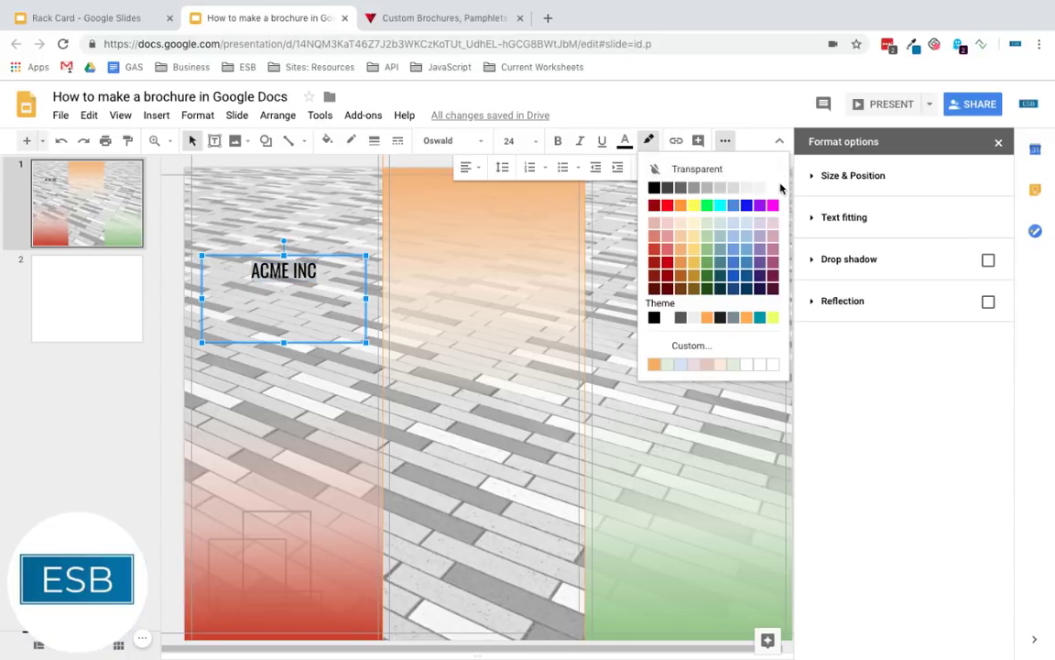
pyautogui.click(772, 188)
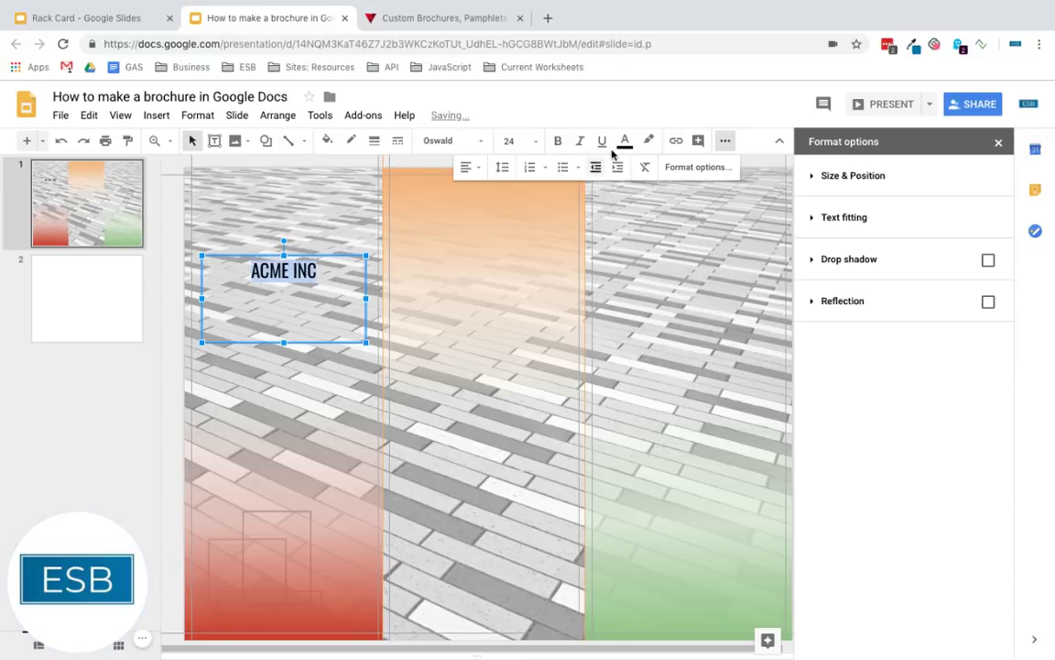
pyautogui.click(509, 140)
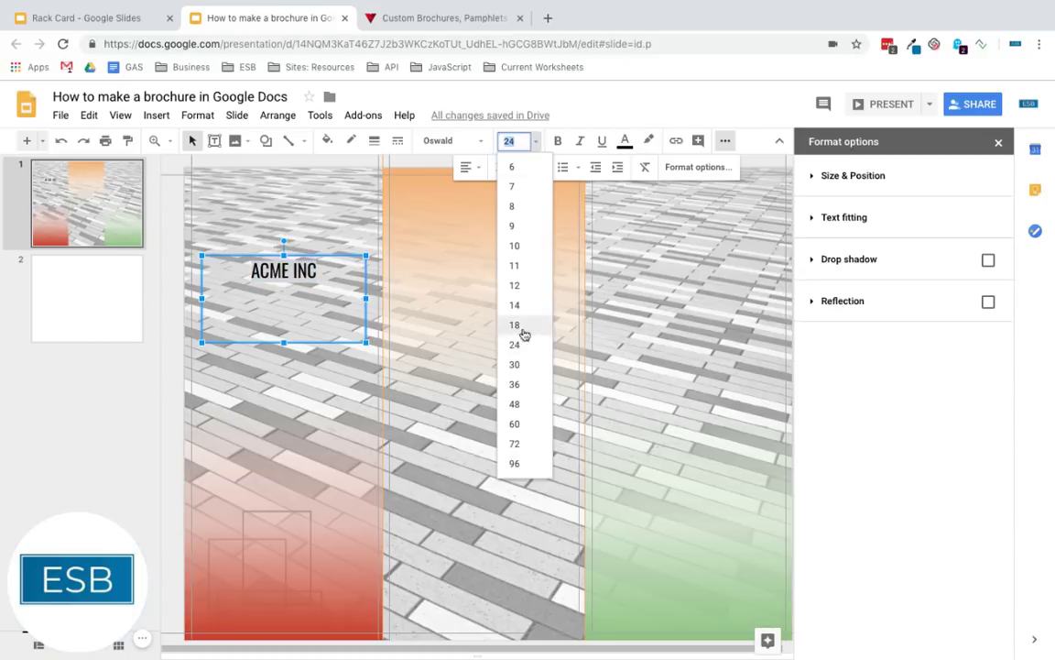
pyautogui.click(518, 384)
pyautogui.click(341, 278)
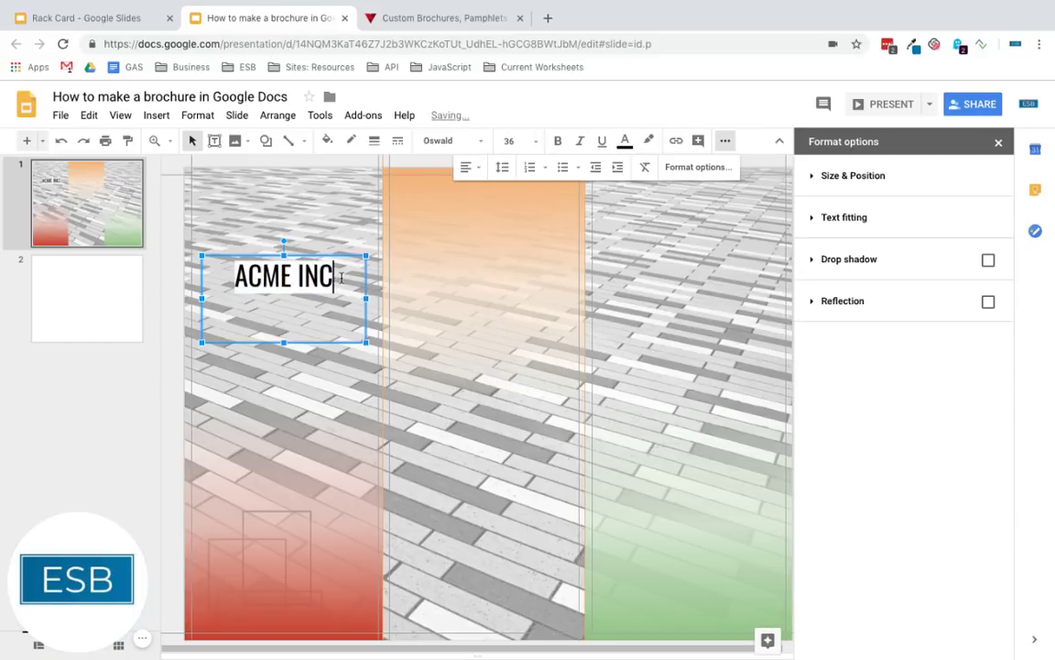
pyautogui.press('Return')
# - Type the tagline 'Always Sending You Stuff' at size 18 on the new line
pyautogui.click(511, 140)
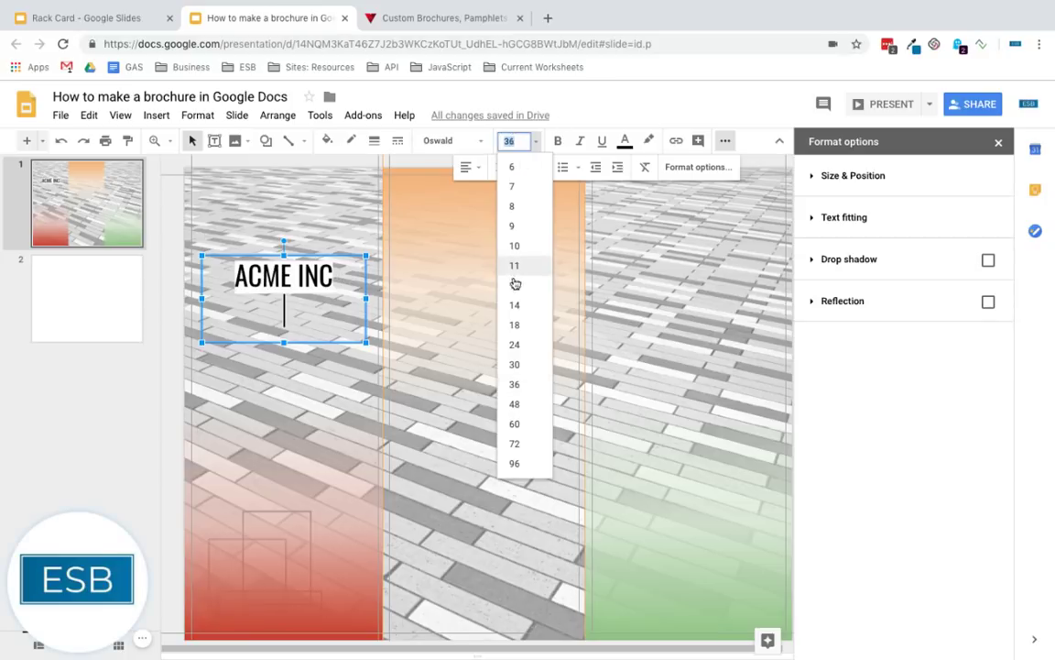
pyautogui.click(516, 326)
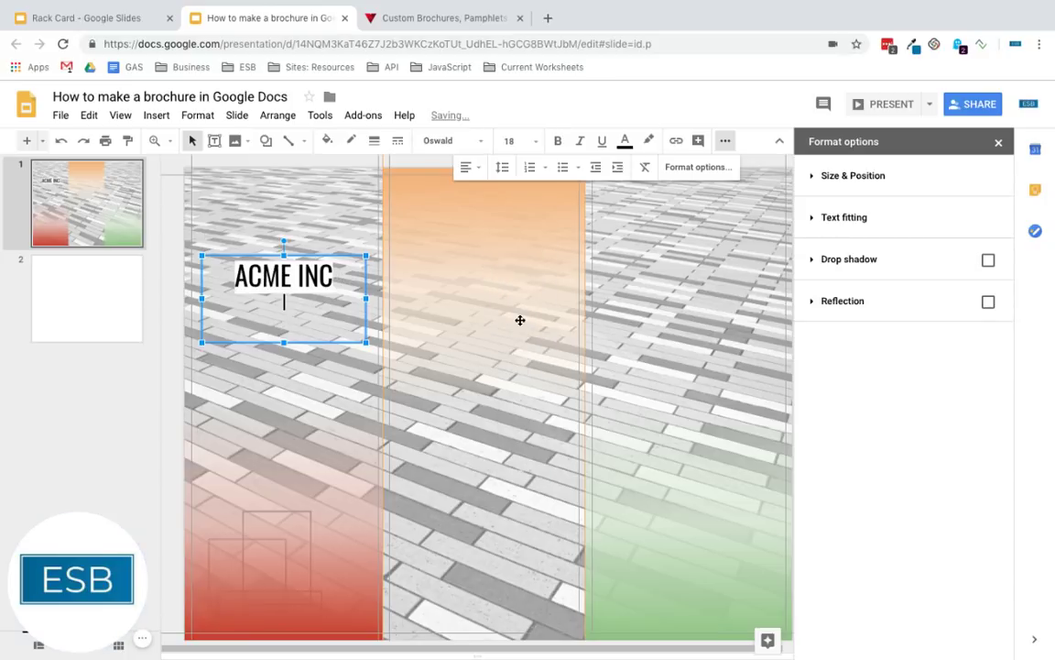
pyautogui.write('Send')
pyautogui.press('BackSpace')
pyautogui.press('BackSpace')
pyautogui.press('BackSpace')
pyautogui.write('Always S')
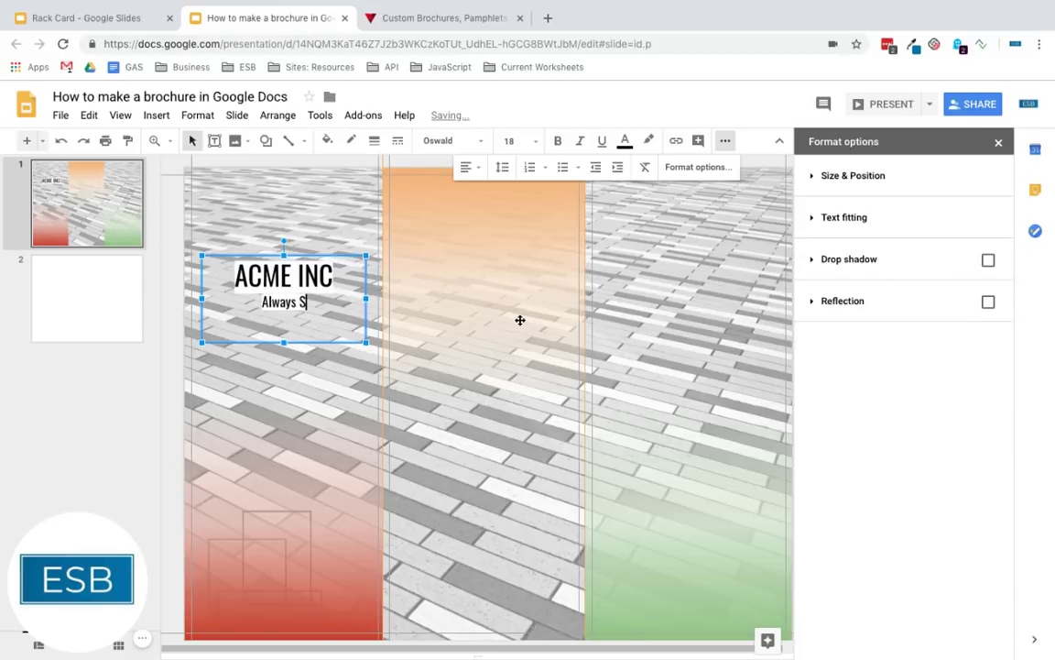
pyautogui.write('ending You stu')
pyautogui.press('BackSpace')
pyautogui.press('BackSpace')
pyautogui.press('BackSpace')
pyautogui.write('STuff')
pyautogui.press('BackSpace')
pyautogui.press('BackSpace')
pyautogui.press('BackSpace')
pyautogui.press('BackSpace')
pyautogui.write('tuff')
# - Make the tagline's highlight transparent and add a blank line after ACME INC
pyautogui.hotkey('shift', 'Left')
pyautogui.hotkey('shift', 'Left')
pyautogui.hotkey('shift', 'Left')
pyautogui.hotkey('shift', 'Left')
pyautogui.hotkey('shift', 'Left')
pyautogui.hotkey('shift', 'Left')
pyautogui.hotkey('shift', 'Left')
pyautogui.hotkey('shift', 'Left')
pyautogui.hotkey('shift', 'Left')
pyautogui.hotkey('shift', 'Left')
pyautogui.hotkey('shift', 'Left')
pyautogui.hotkey('shift', 'Left')
pyautogui.hotkey('shift', 'Left')
pyautogui.hotkey('shift', 'Left')
pyautogui.hotkey('shift', 'Left')
pyautogui.hotkey('shift', 'Left')
pyautogui.hotkey('shift', 'Left')
pyautogui.hotkey('shift', 'Left')
pyautogui.hotkey('shift', 'Left')
pyautogui.hotkey('shift', 'Left')
pyautogui.hotkey('ctrl', 'c')
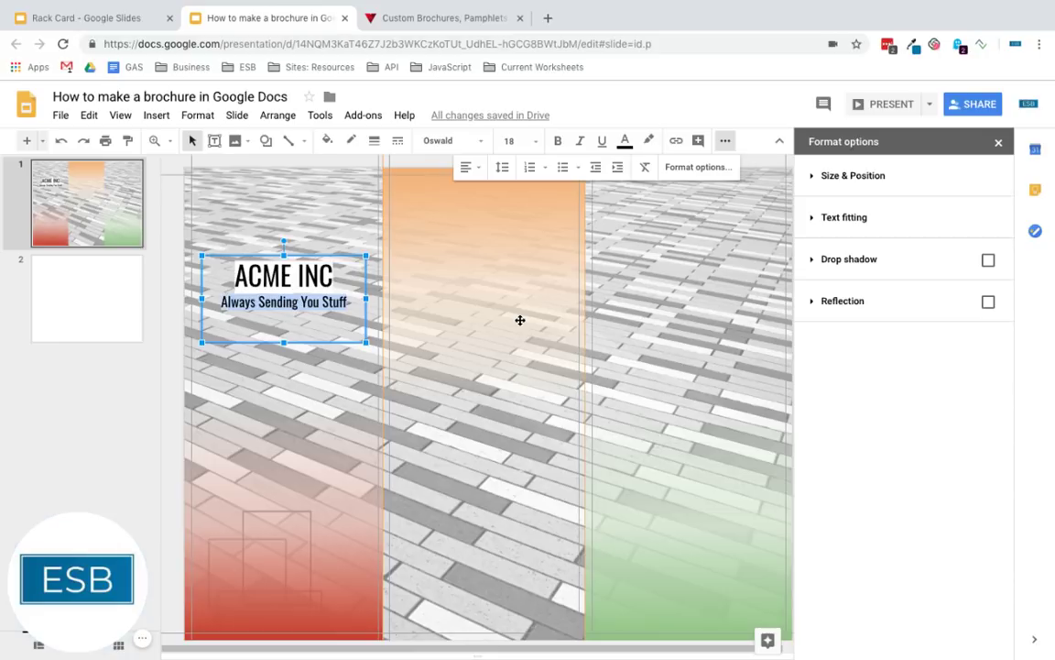
pyautogui.click(648, 140)
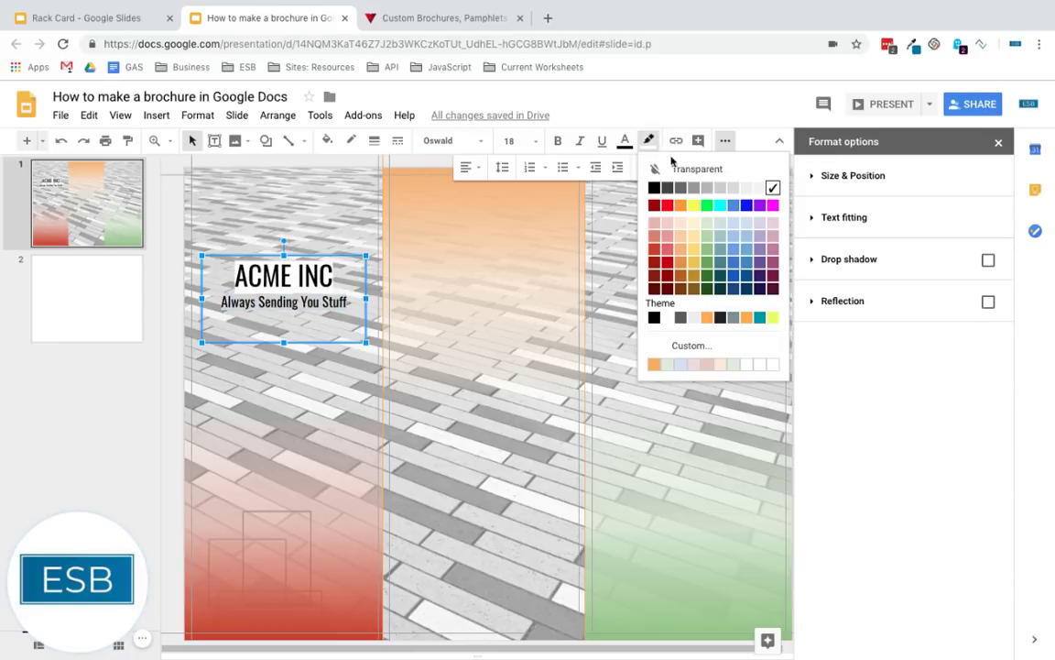
pyautogui.click(728, 172)
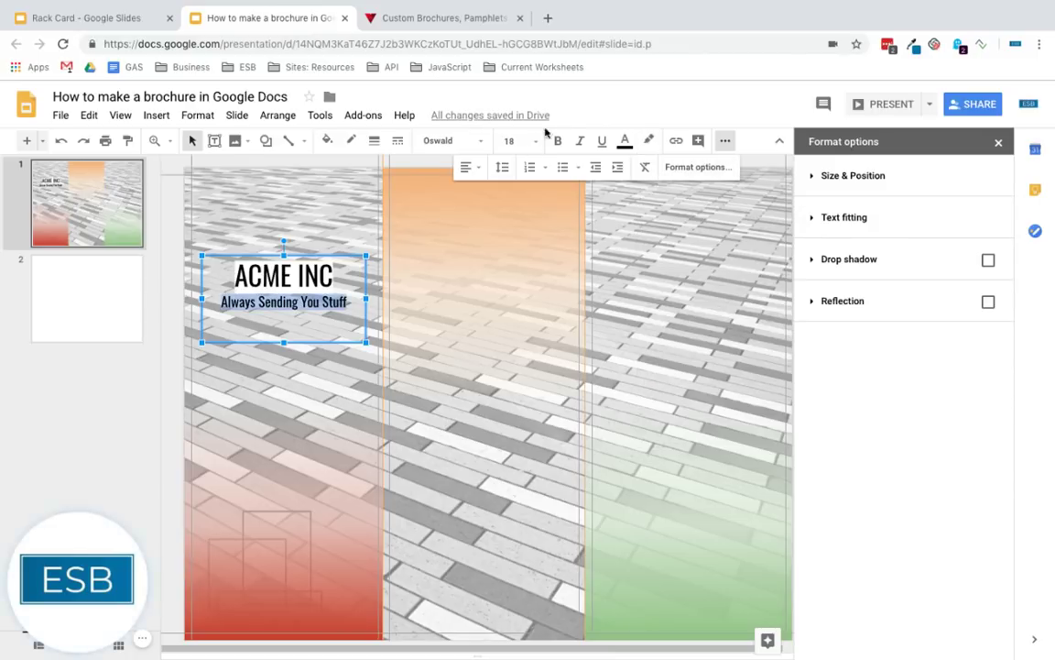
pyautogui.click(641, 331)
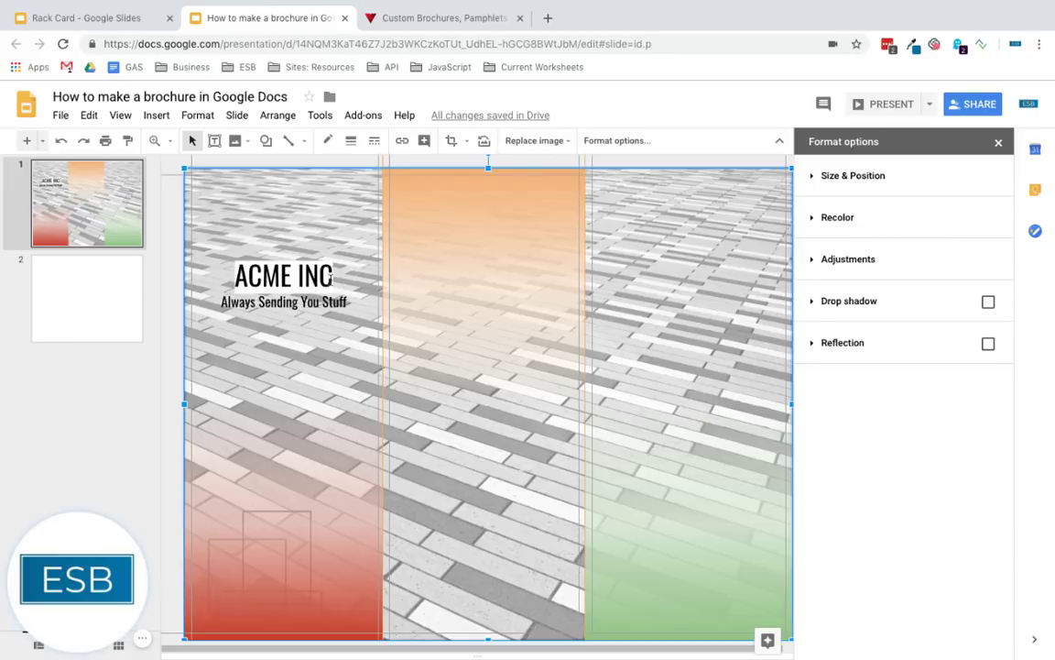
pyautogui.click(334, 275)
pyautogui.press('Return')
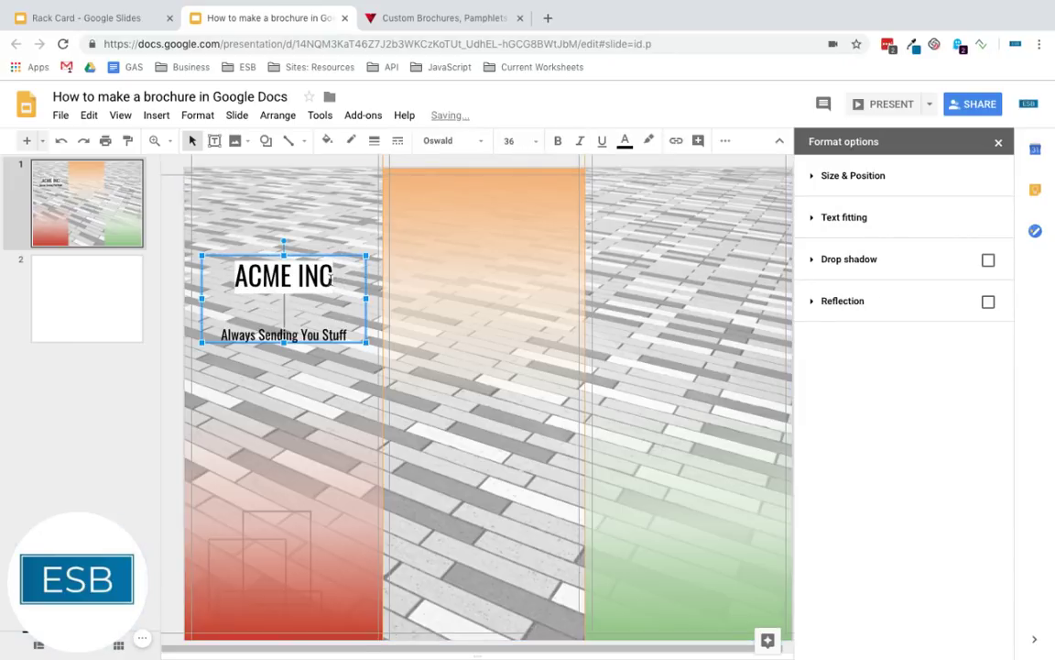
pyautogui.click(720, 312)
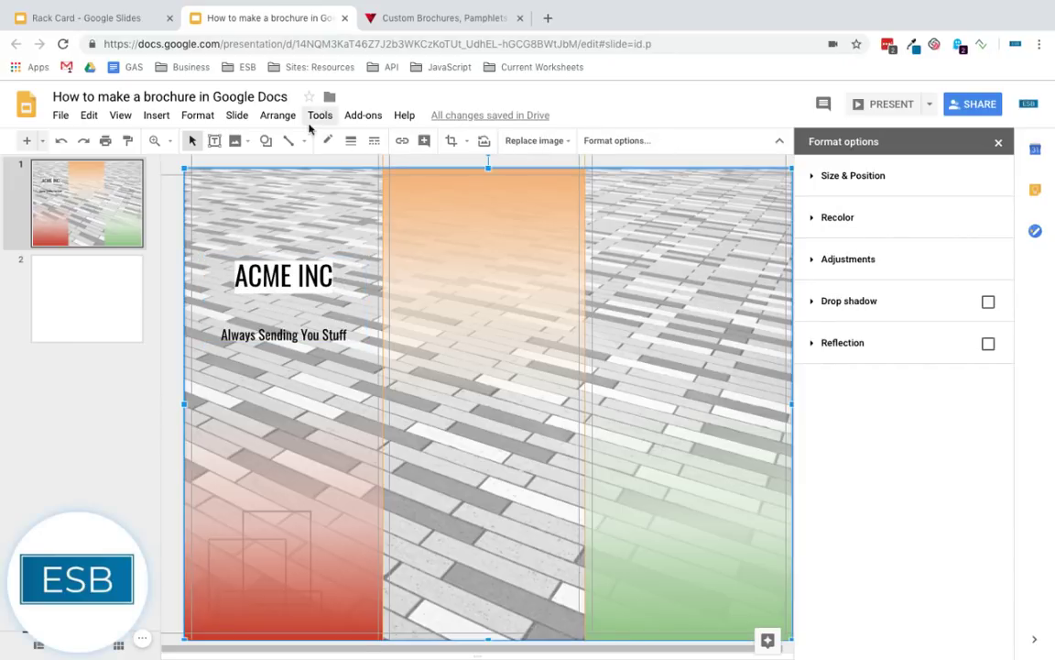
# - Draw a rectangle under ACME INC, widen it to the panel guide, and paste the tagline into it
pyautogui.click(265, 141)
pyautogui.moveTo(296, 169)
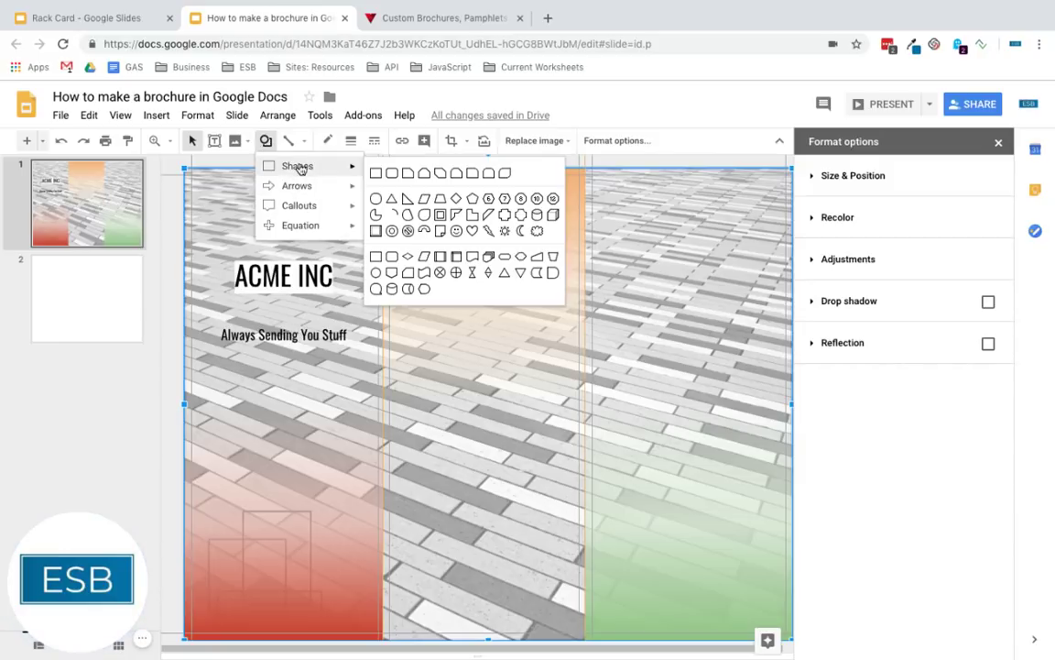
pyautogui.click(373, 174)
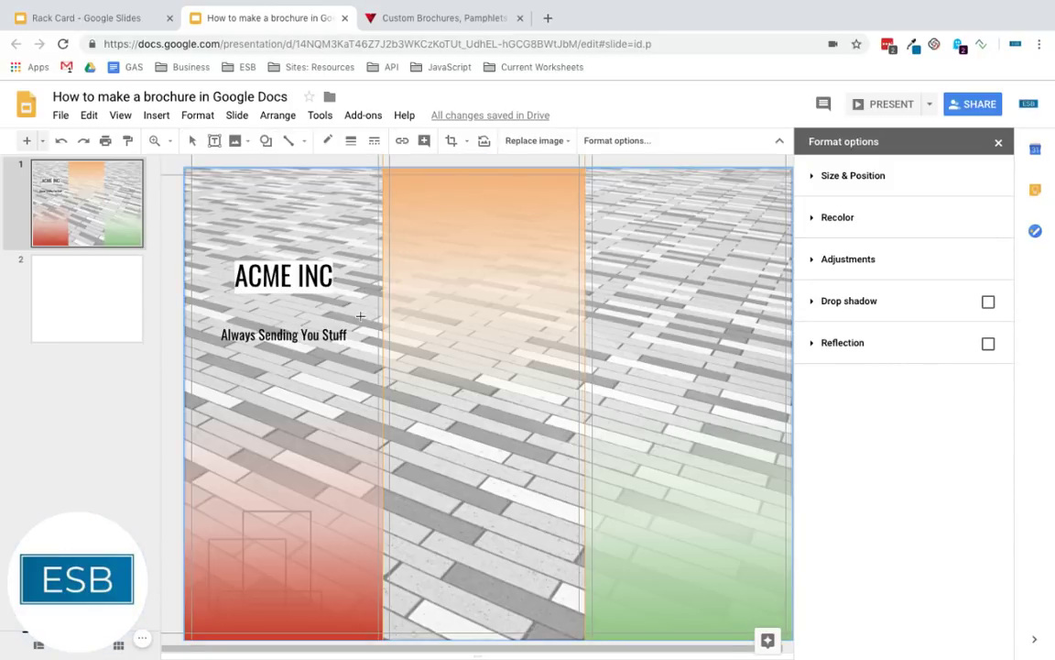
pyautogui.moveTo(360, 316); pyautogui.dragTo(209, 354)
pyautogui.moveTo(361, 337); pyautogui.dragTo(367, 338)
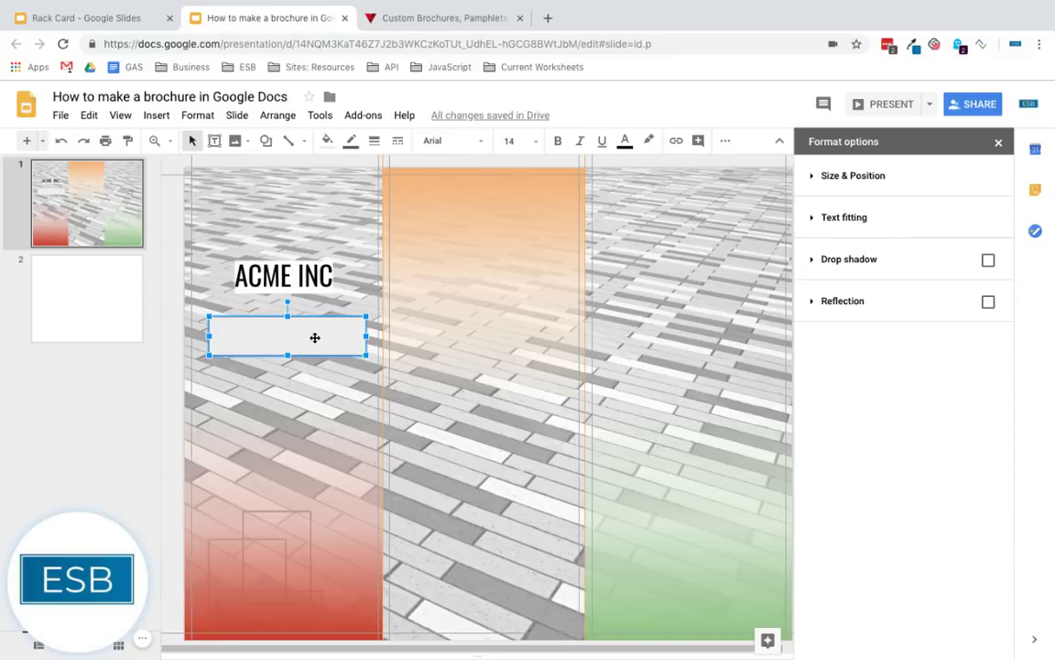
pyautogui.hotkey('ctrl', 'v')
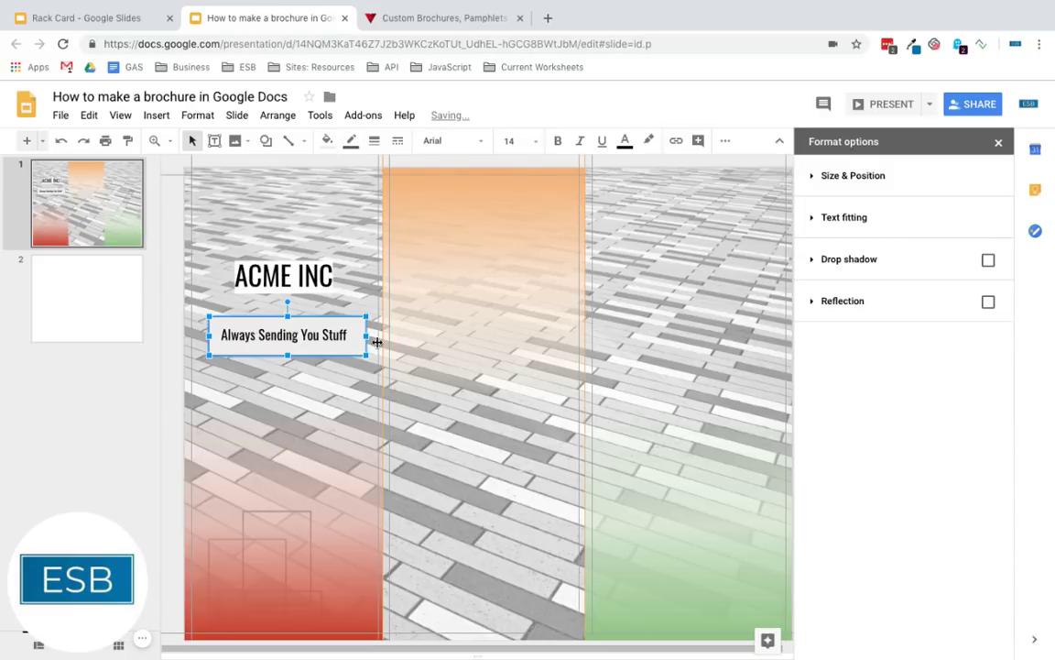
pyautogui.click(715, 259)
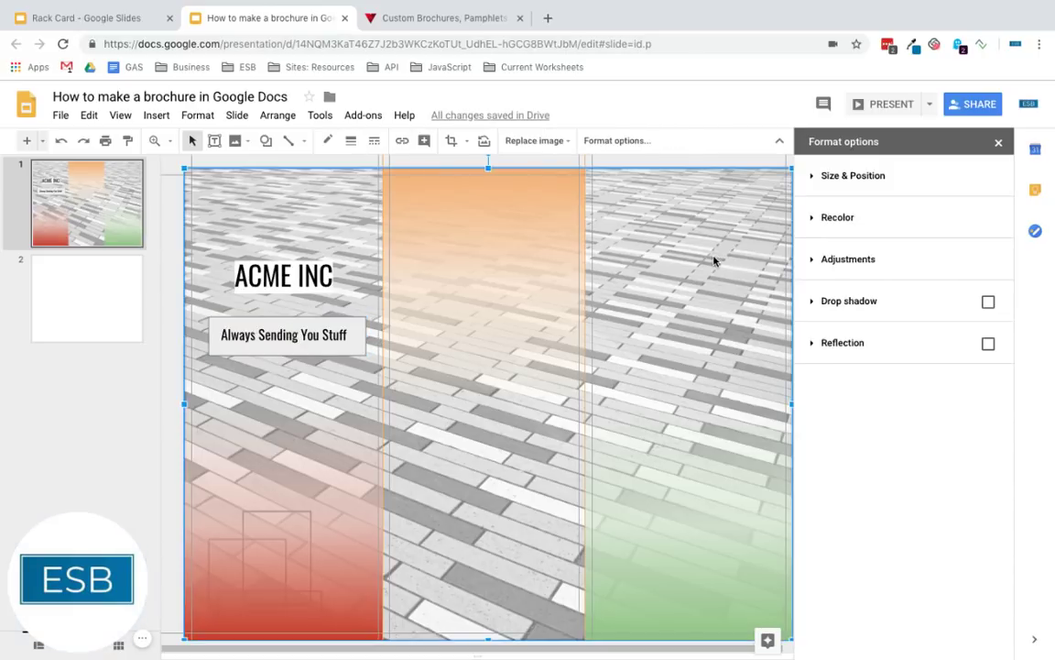
pyautogui.click(355, 352)
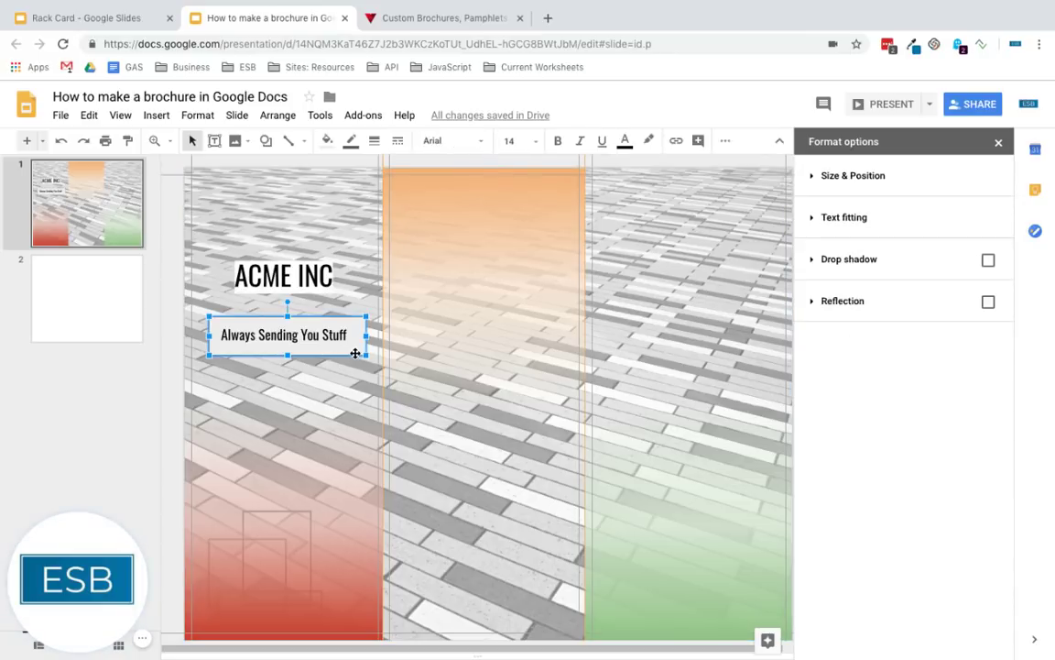
pyautogui.click(579, 291)
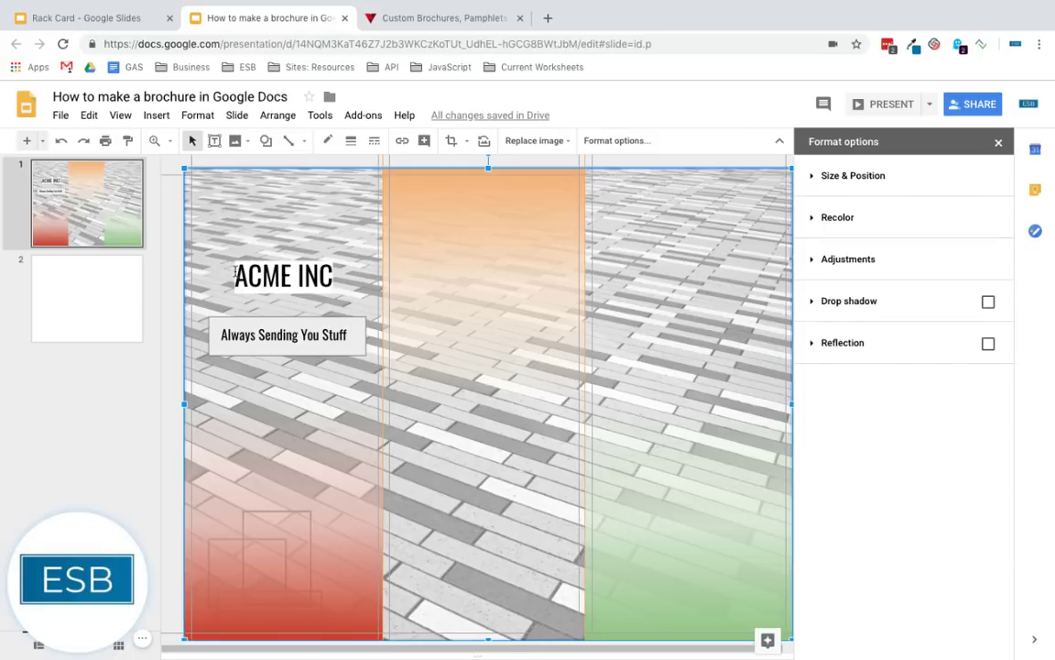
pyautogui.moveTo(229, 275); pyautogui.dragTo(338, 281)
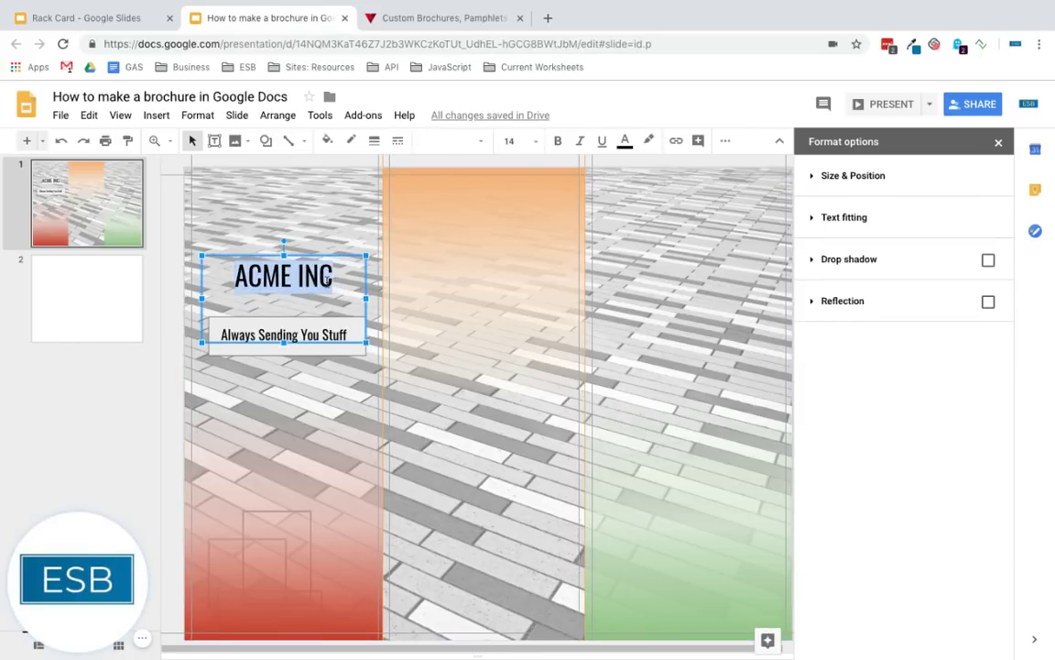
pyautogui.click(494, 367)
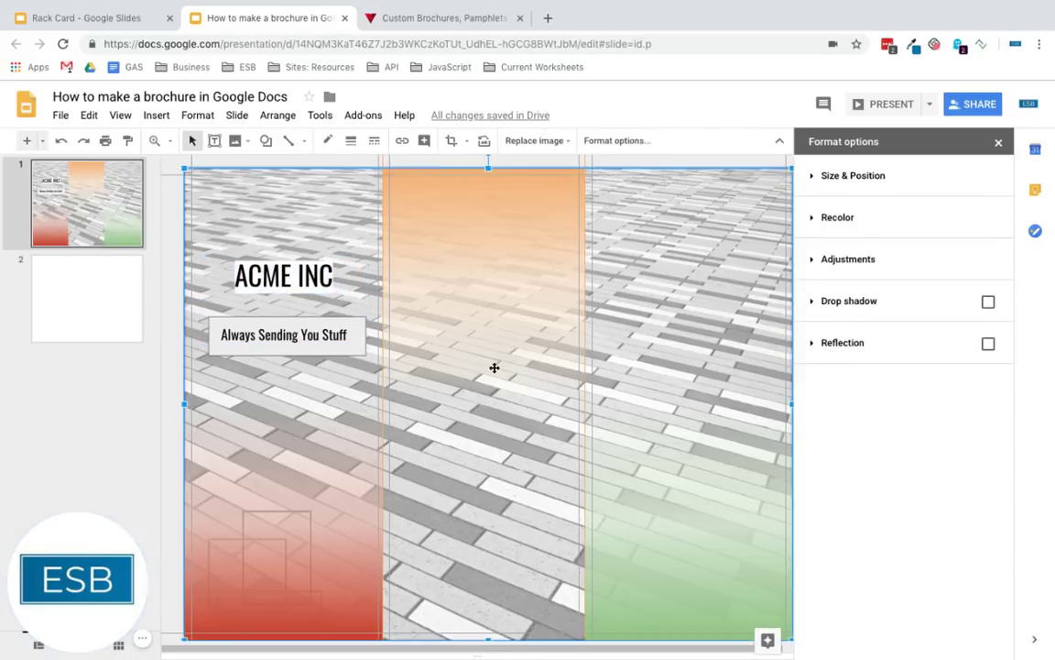
# - Give the tagline box a transparent border and a partly transparent custom #eeeeee fill
pyautogui.click(357, 353)
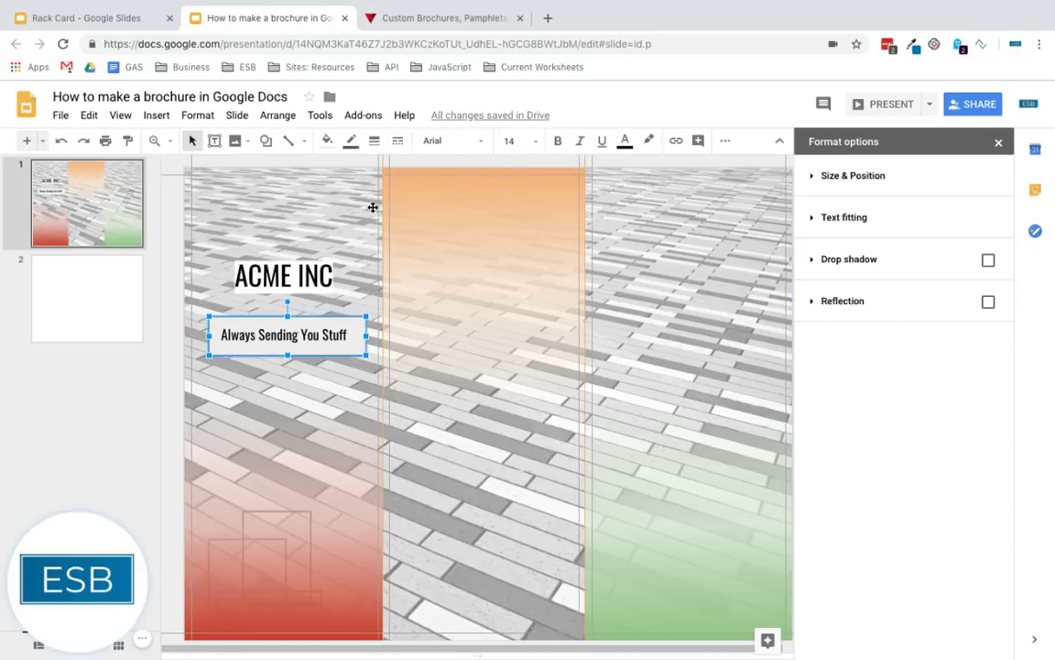
pyautogui.click(351, 140)
pyautogui.click(387, 169)
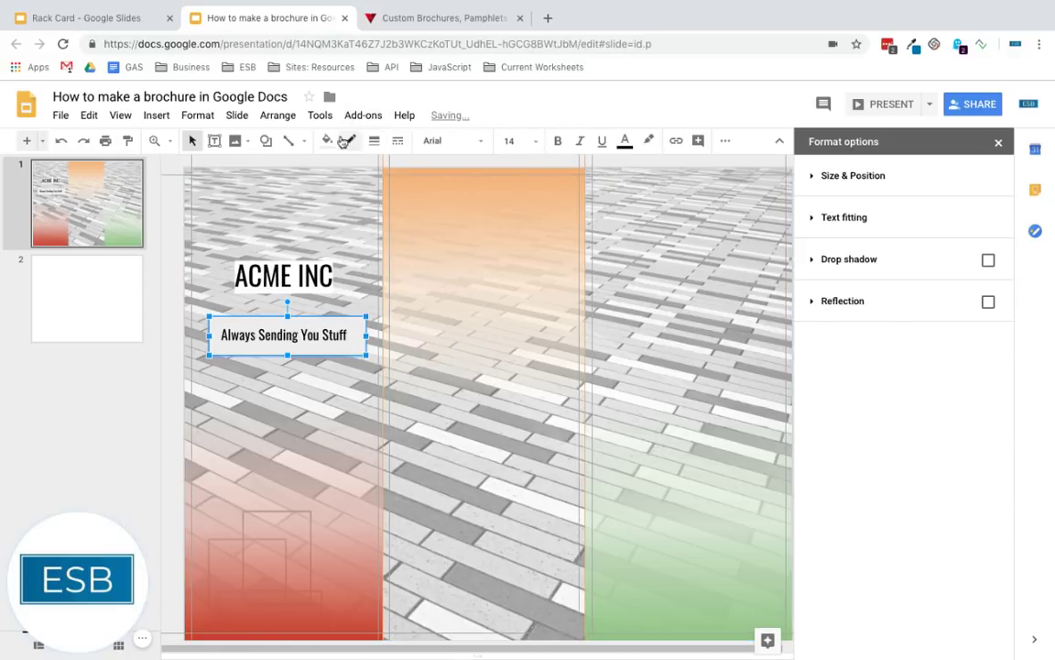
pyautogui.click(328, 140)
pyautogui.click(373, 345)
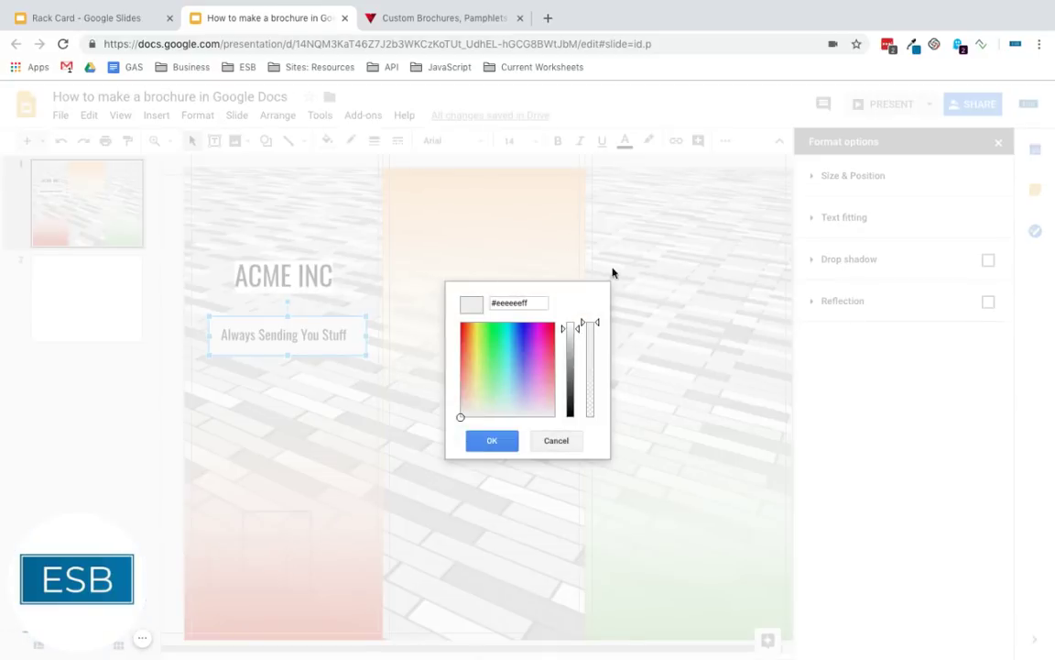
pyautogui.moveTo(593, 325); pyautogui.dragTo(593, 337)
pyautogui.click(492, 441)
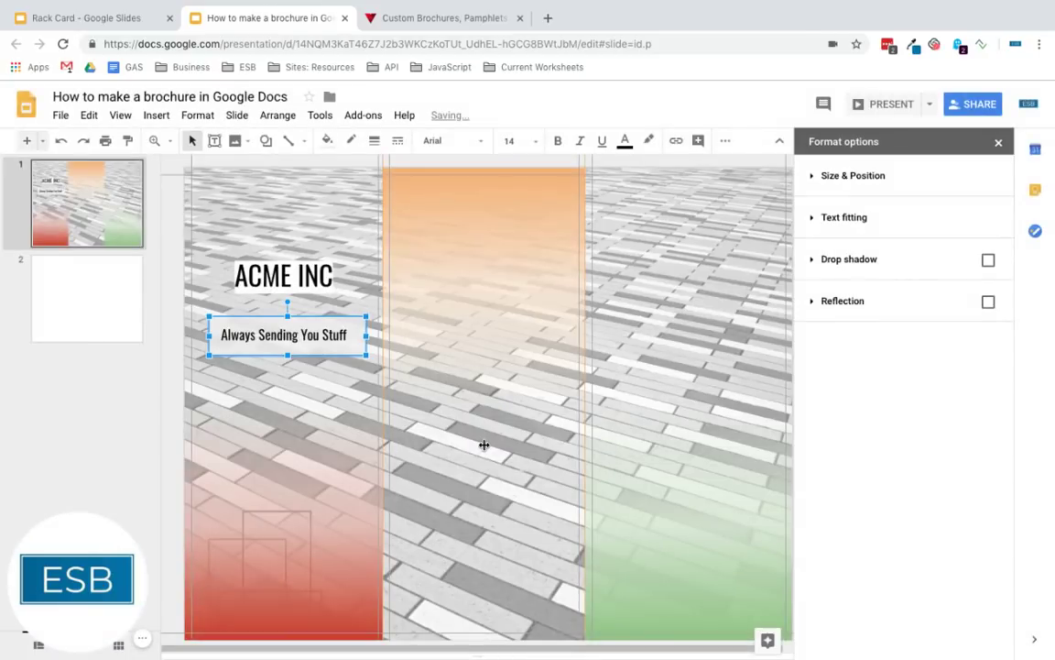
pyautogui.click(718, 317)
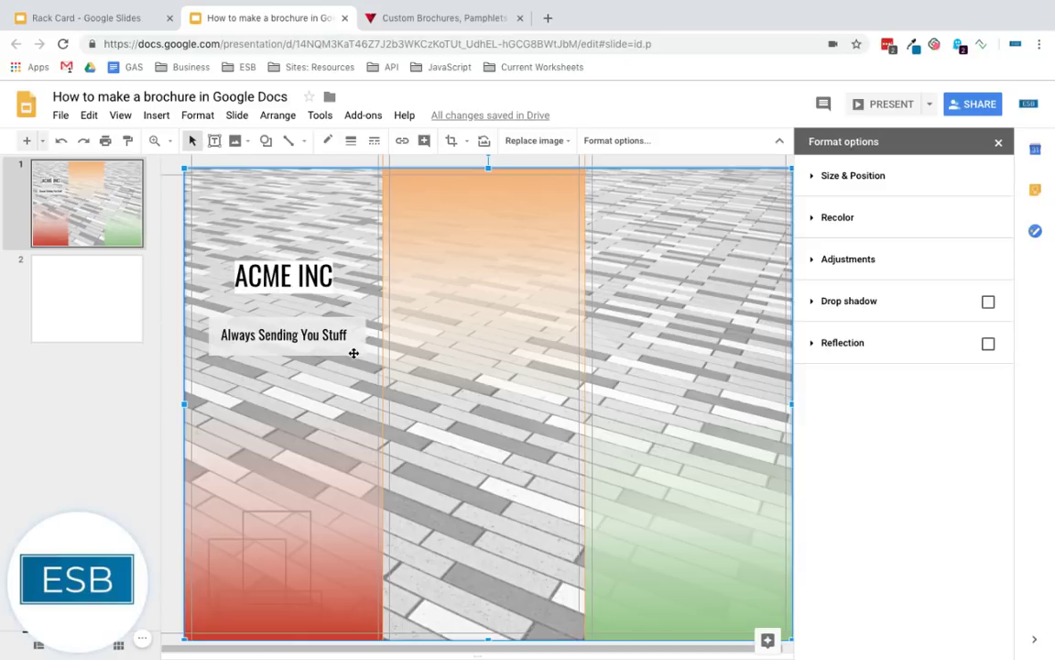
# - Delete the separate tagline box and the tagline lines below ACME INC in the title box
pyautogui.click(325, 354)
pyautogui.moveTo(352, 354)
pyautogui.mouseDown()
pyautogui.moveTo(330, 355)
pyautogui.moveTo(355, 335)
pyautogui.mouseUp()
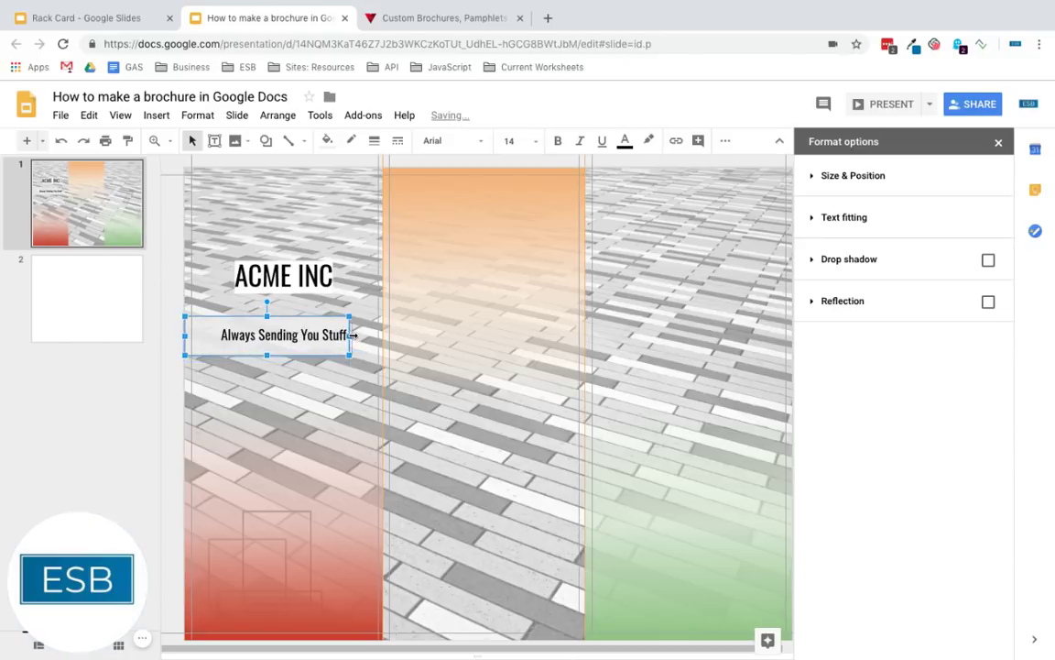
pyautogui.click(623, 304)
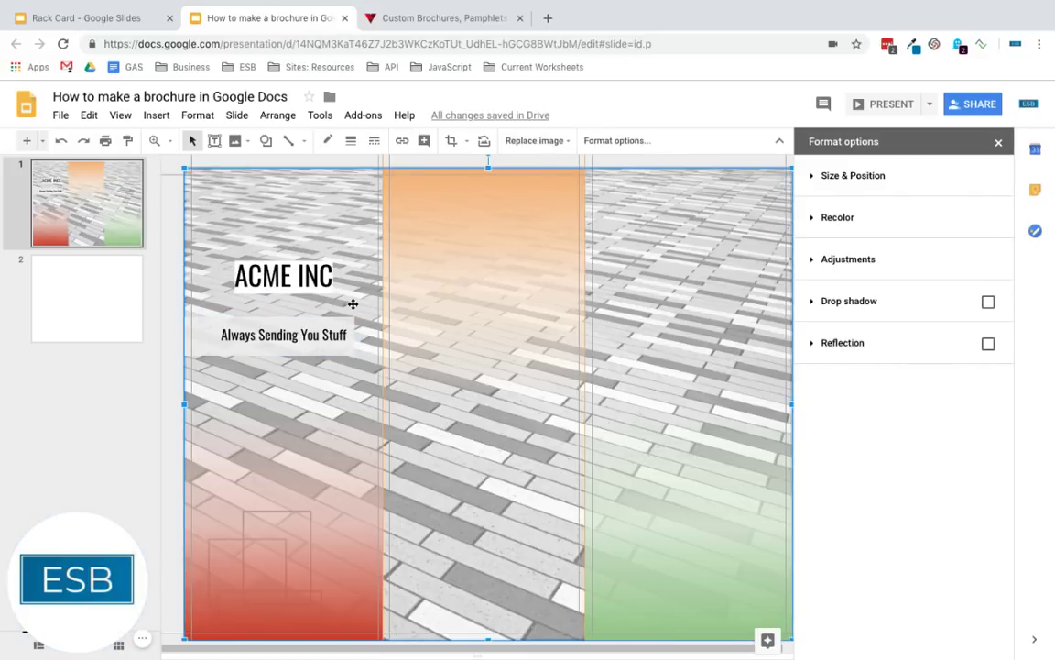
pyautogui.click(306, 349)
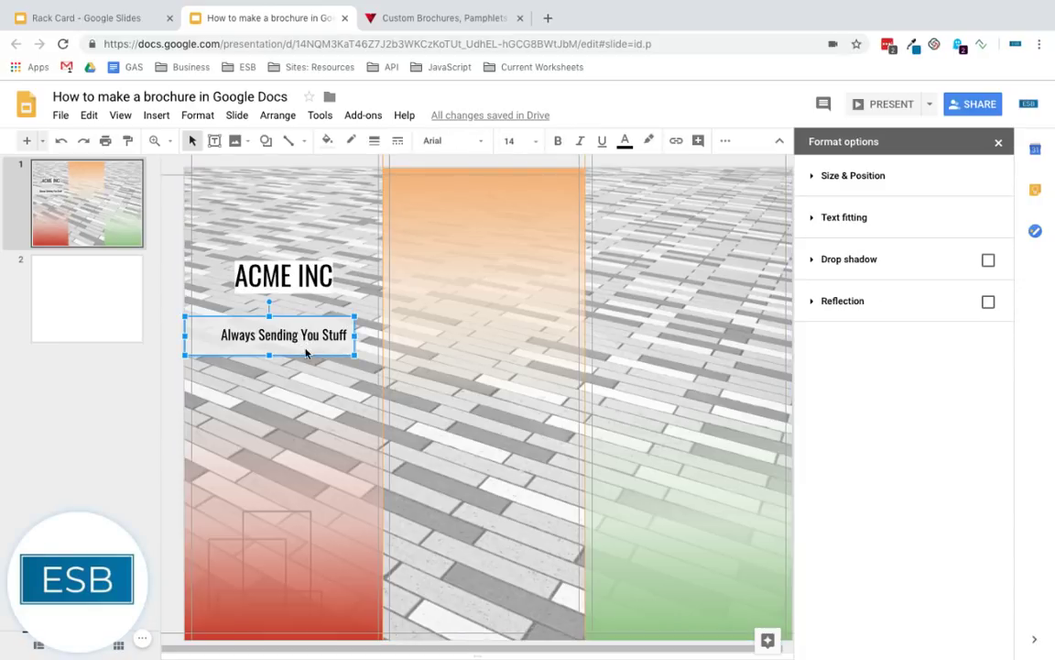
pyautogui.press('Escape')
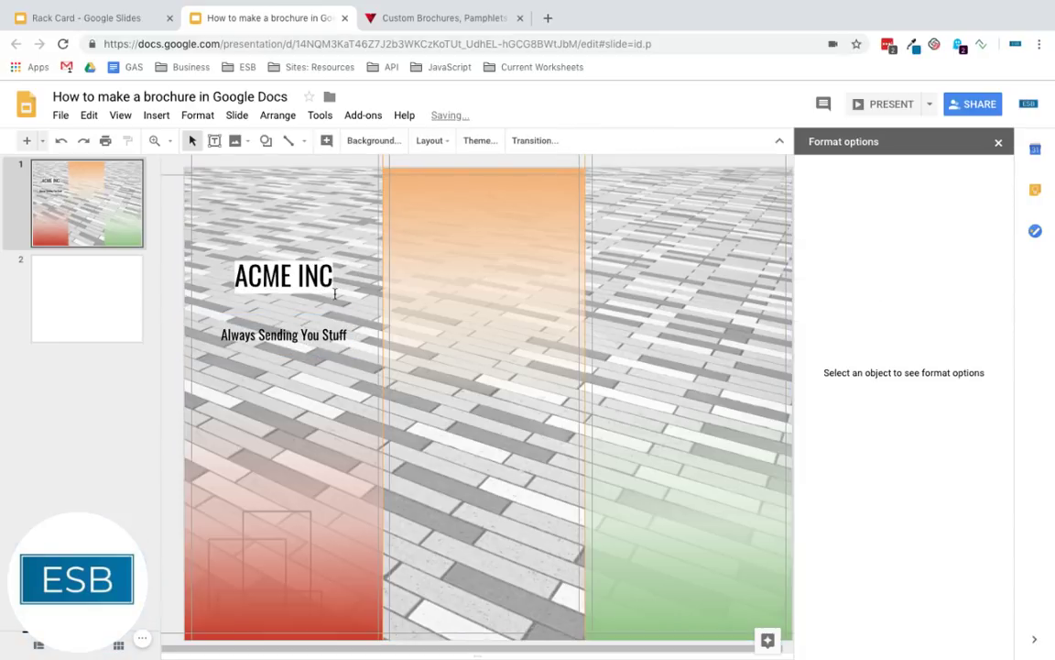
pyautogui.click(250, 277)
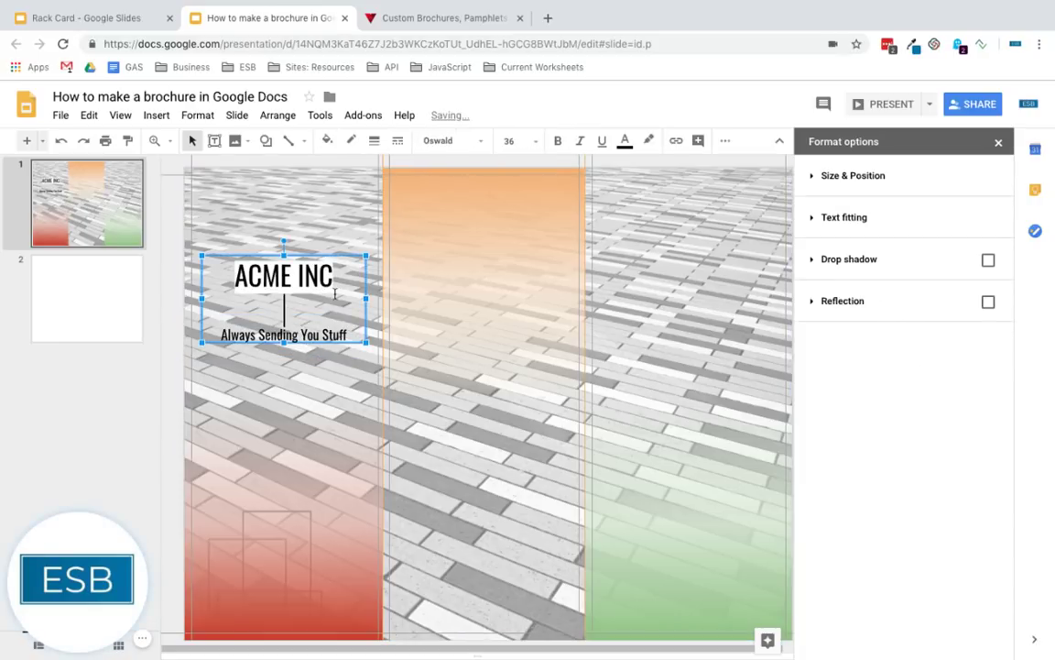
pyautogui.click(273, 307)
pyautogui.hotkey('ctrl', 'shift', 'End')
pyautogui.press('BackSpace')
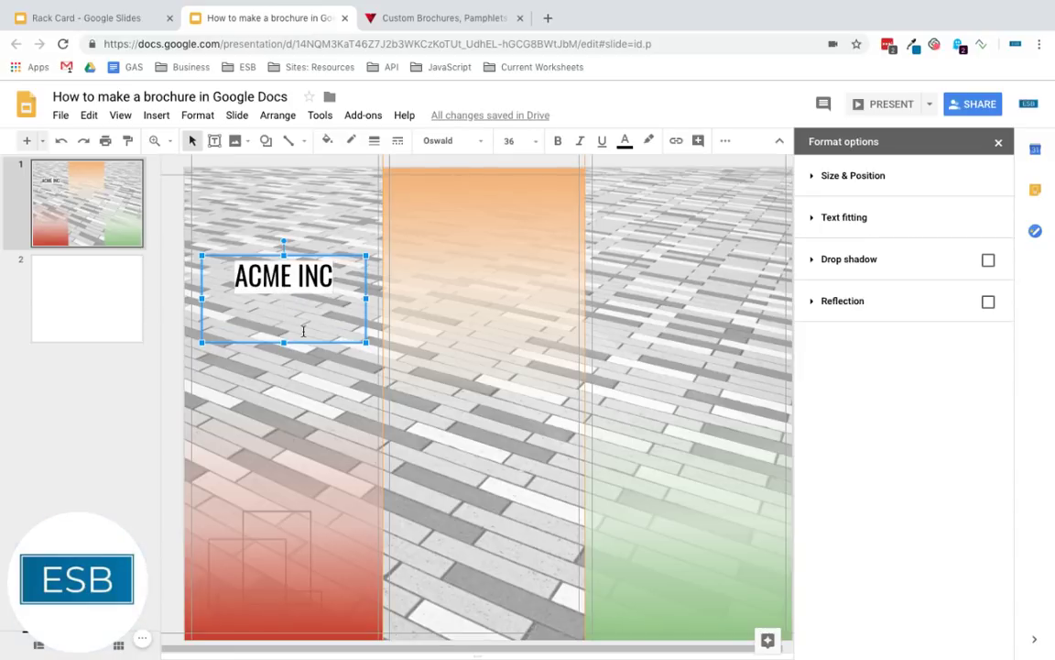
pyautogui.press('BackSpace')
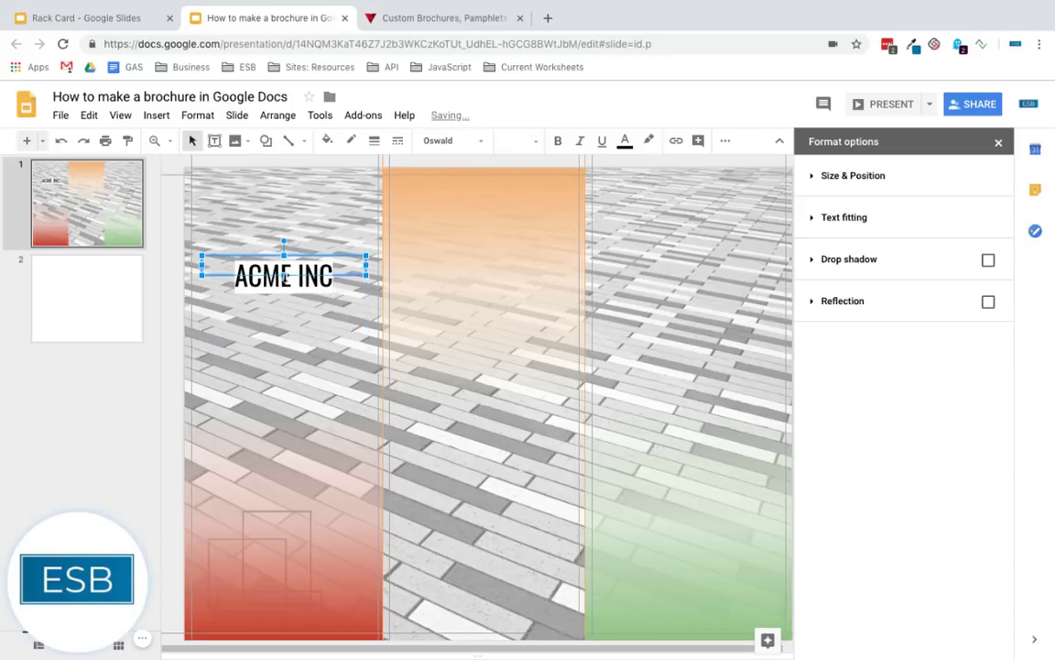
# - Fit the title box tightly around ACME INC and draw a new text box beneath it
pyautogui.moveTo(285, 293); pyautogui.dragTo(285, 296)
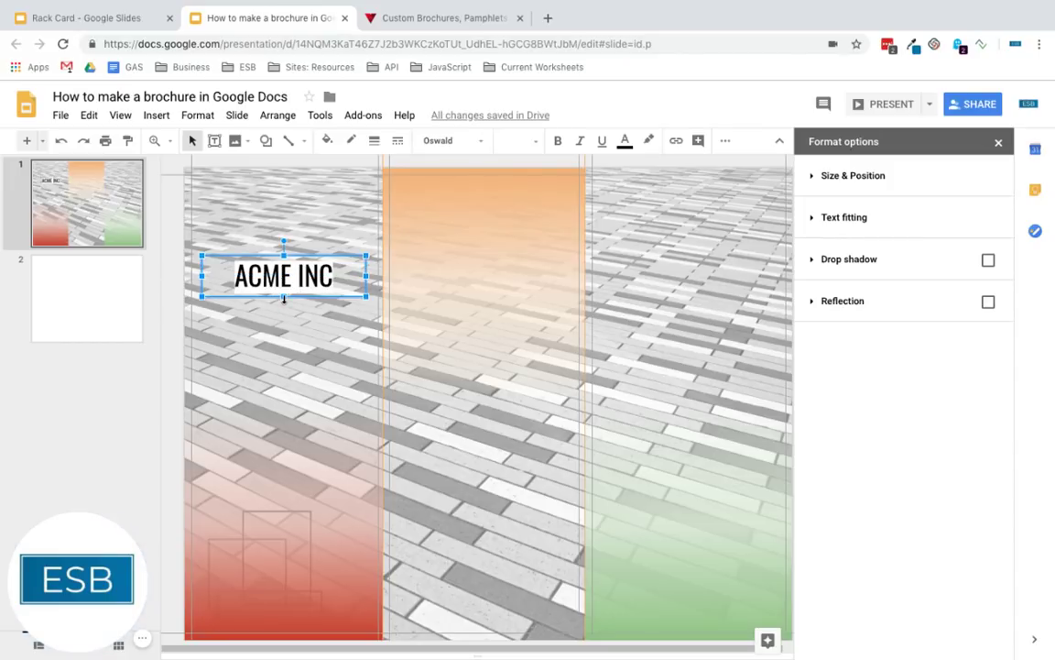
pyautogui.moveTo(284, 298); pyautogui.dragTo(284, 301)
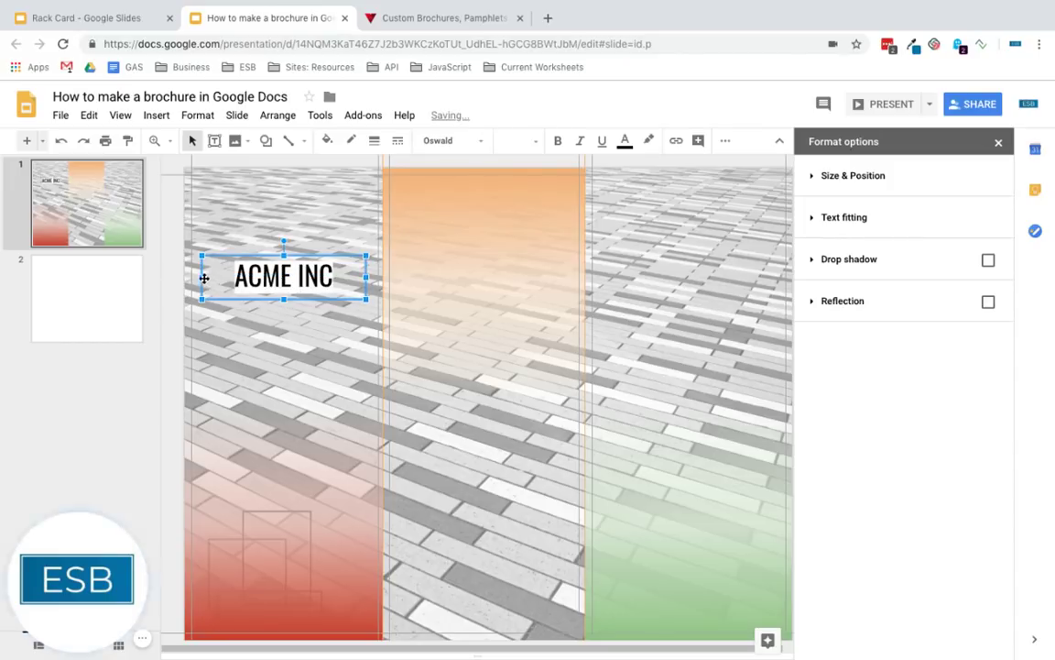
pyautogui.moveTo(201, 275); pyautogui.dragTo(230, 281)
pyautogui.moveTo(374, 271); pyautogui.dragTo(311, 258)
pyautogui.click(215, 142)
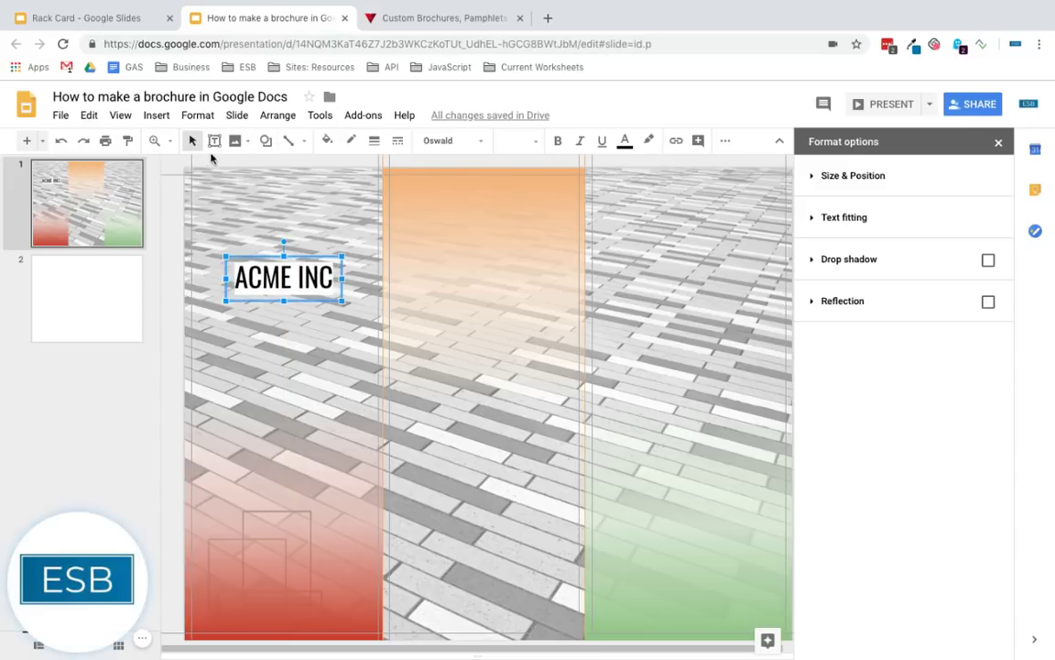
pyautogui.moveTo(214, 312); pyautogui.dragTo(352, 355)
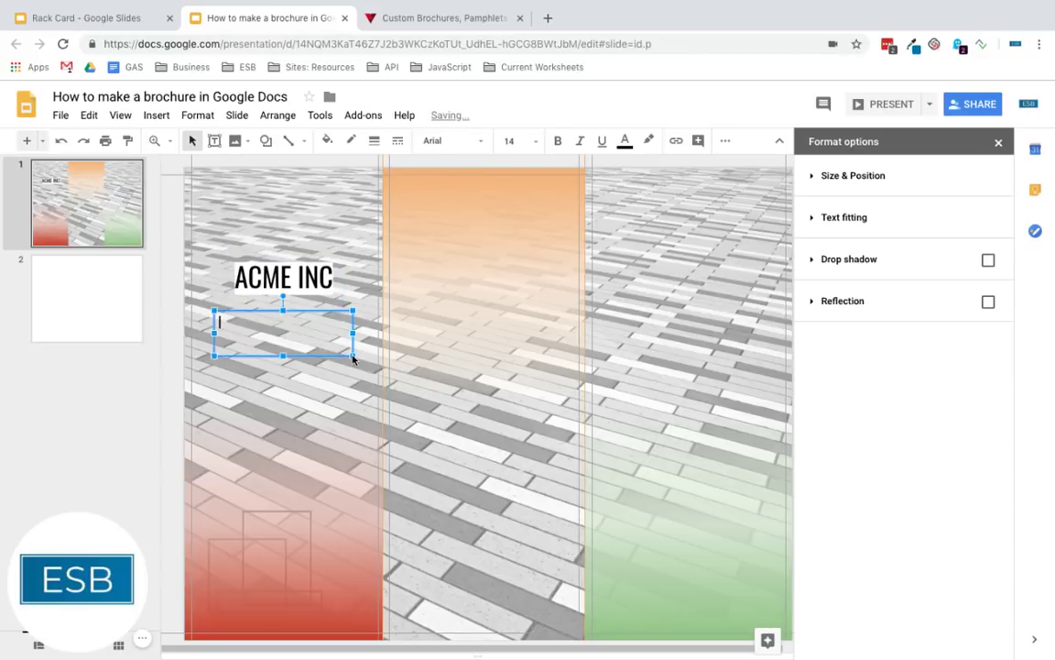
# - Type 'Always Sending you Stuff' in the new box in Oswald, size 14
pyautogui.click(454, 144)
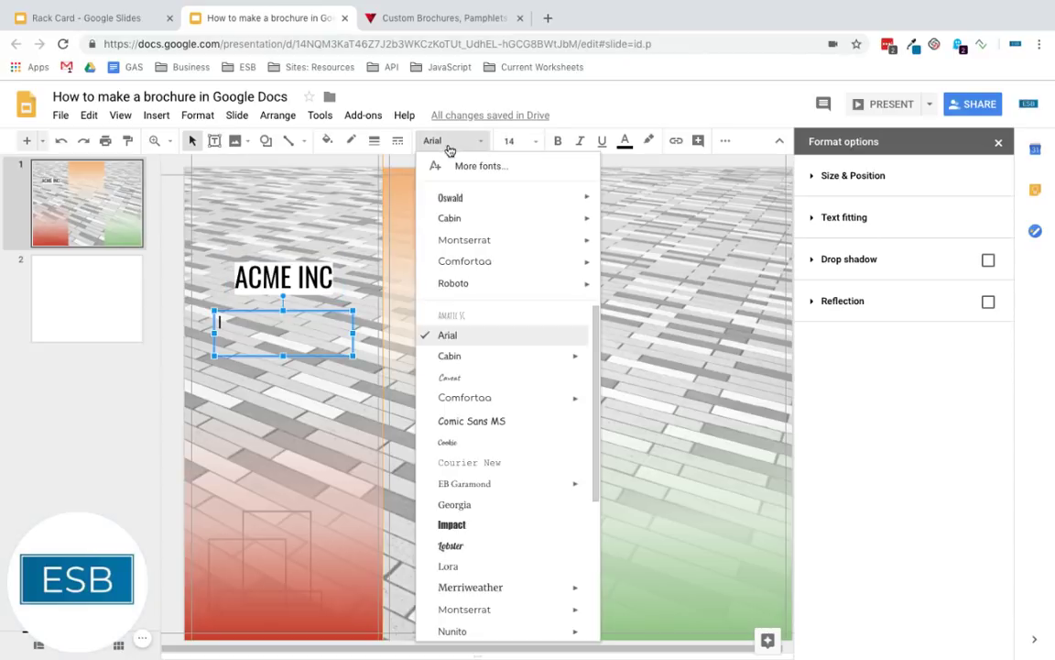
pyautogui.click(471, 205)
pyautogui.click(506, 141)
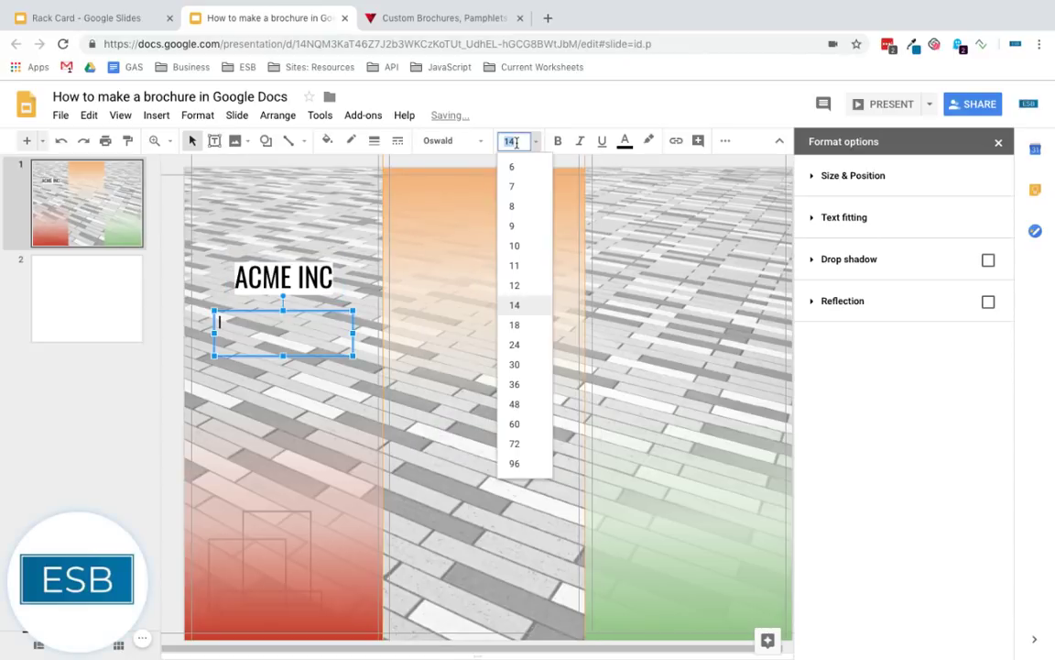
pyautogui.click(520, 305)
pyautogui.write('Always')
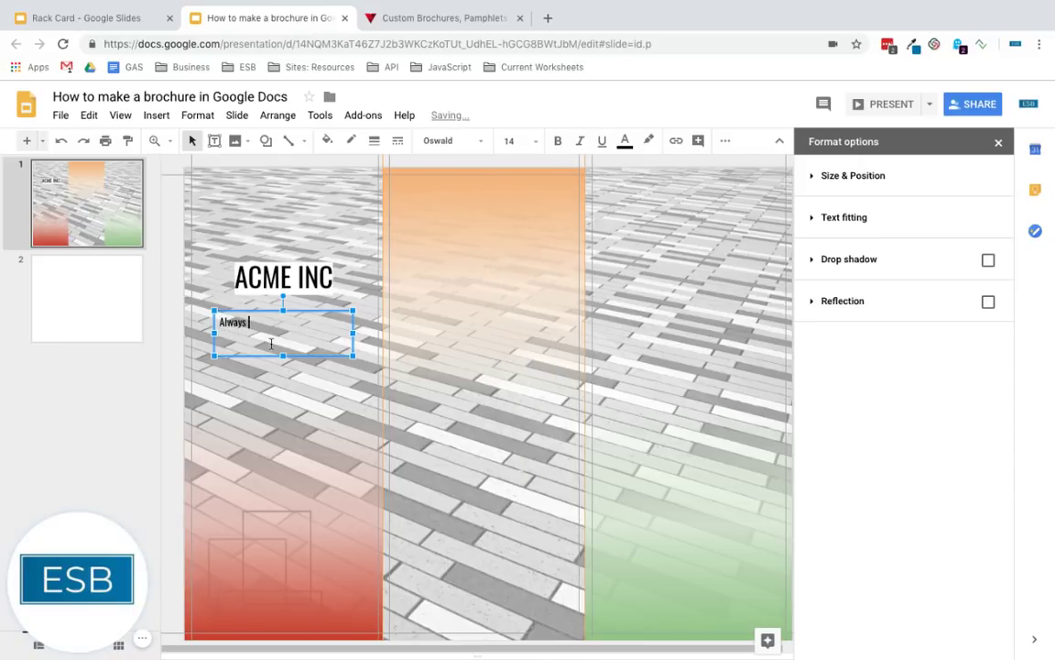
pyautogui.write(' Sending you Stuff')
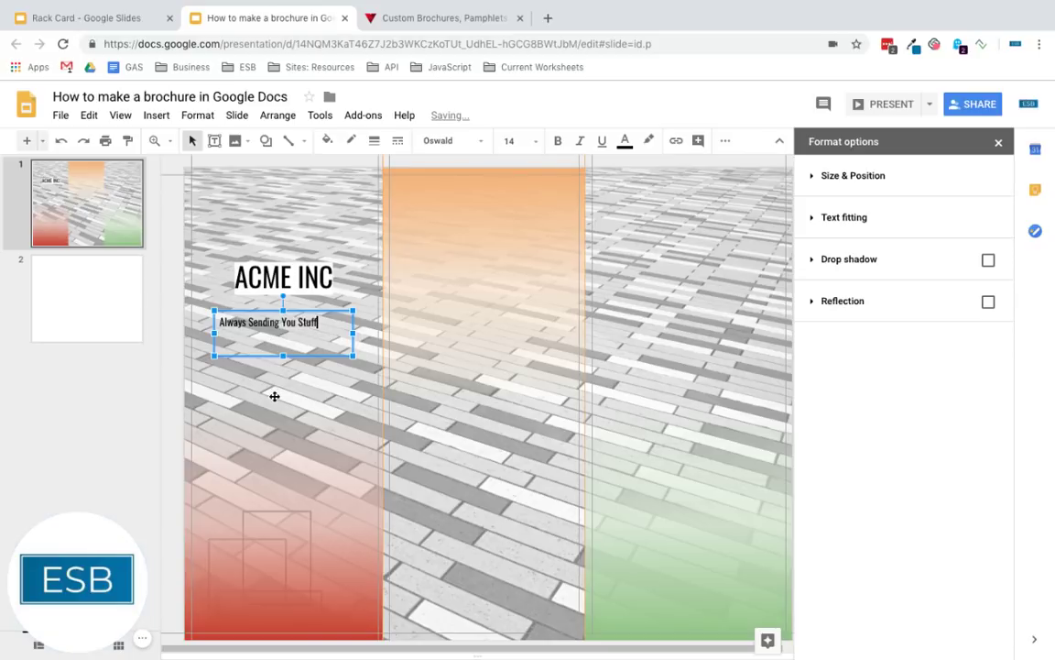
# - Centre the tagline both horizontally and vertically in its box
pyautogui.tripleClick(267, 323)
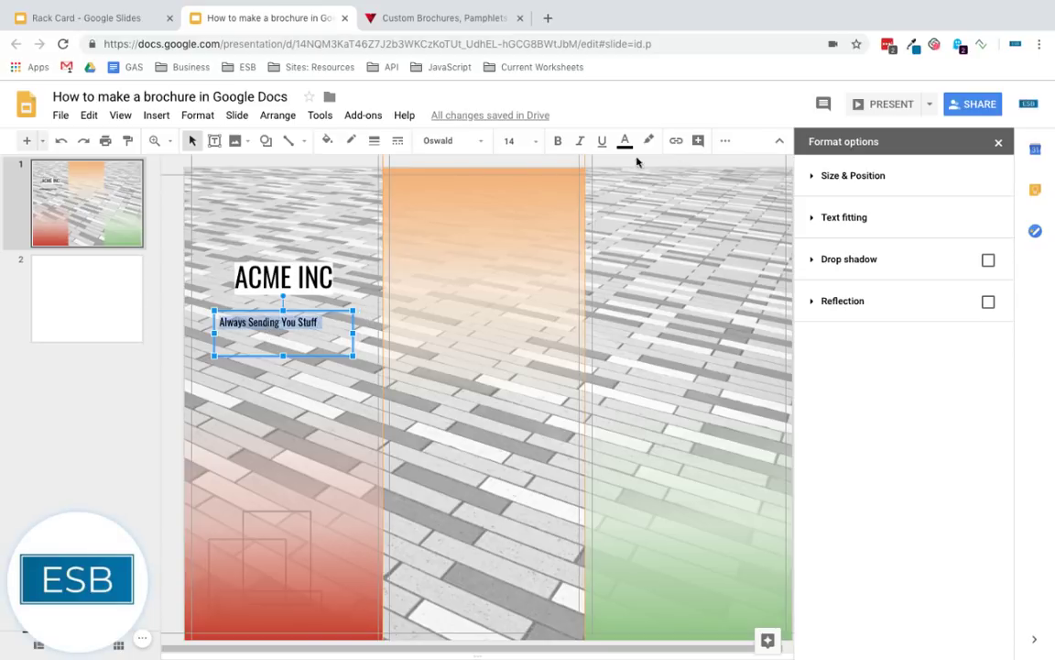
pyautogui.click(724, 140)
pyautogui.click(465, 167)
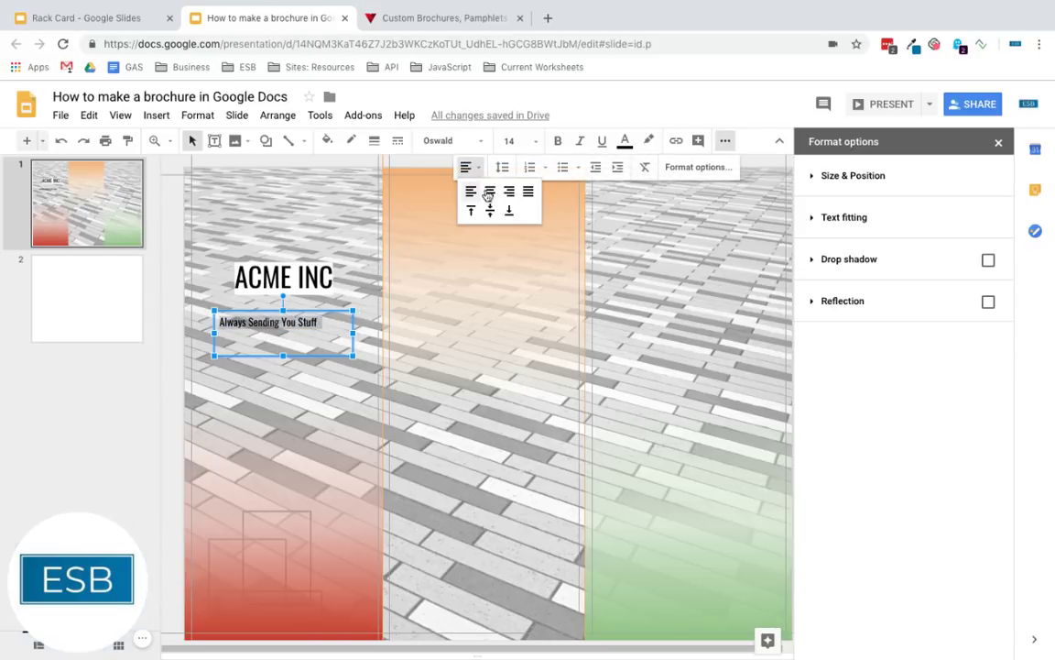
pyautogui.click(490, 188)
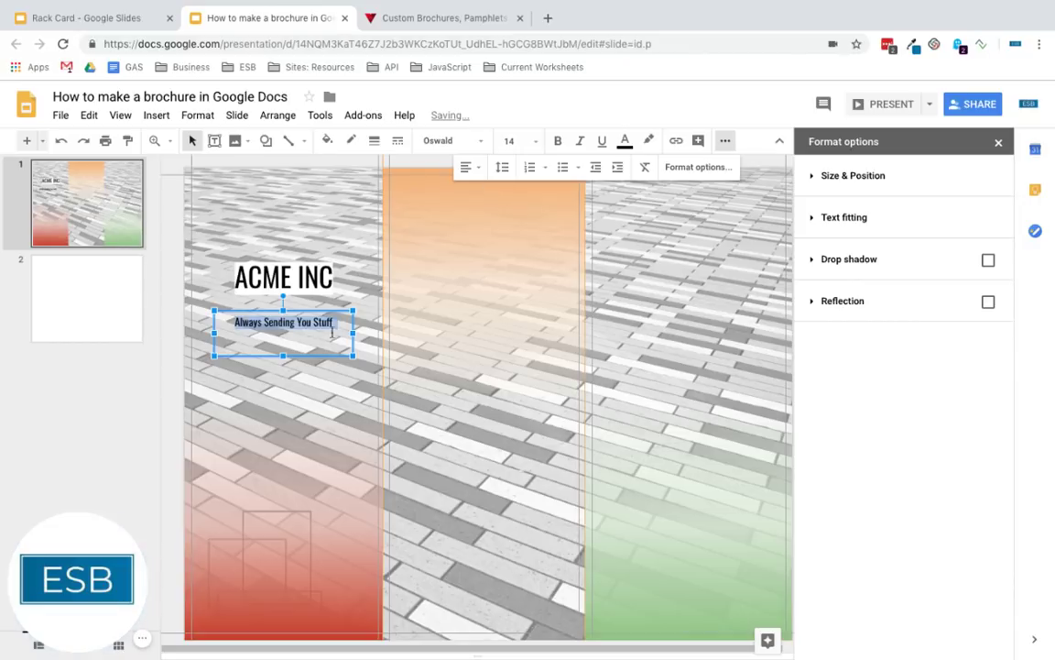
pyautogui.click(465, 167)
pyautogui.click(490, 211)
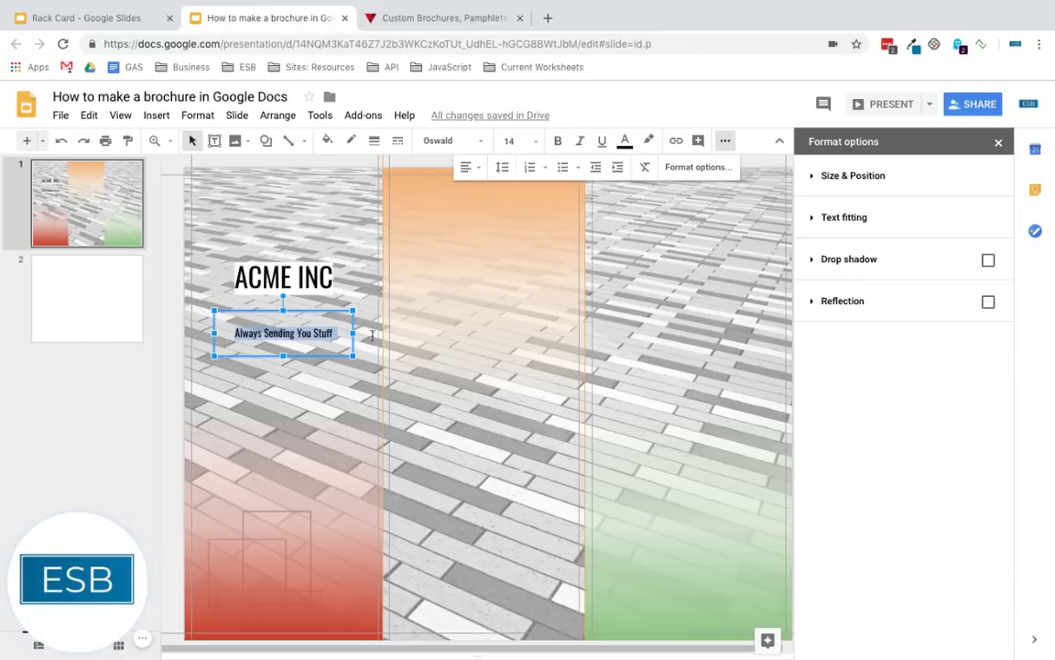
pyautogui.click(650, 142)
pyautogui.click(326, 140)
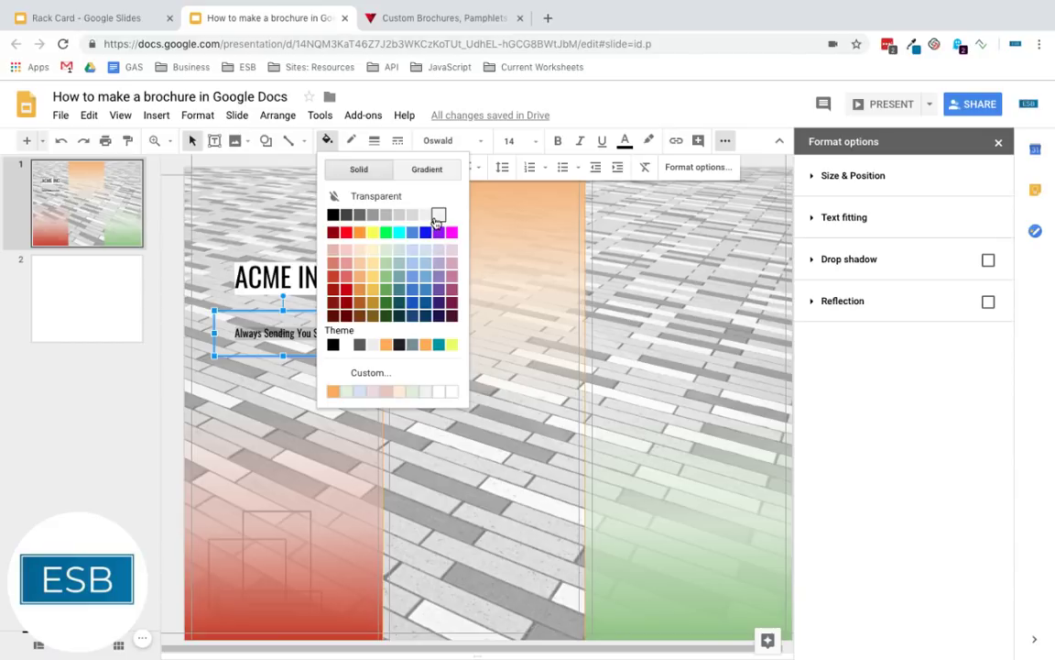
# - Fill the tagline box white, nudge it up, then change it to a semi-transparent custom light grey fill
pyautogui.click(438, 216)
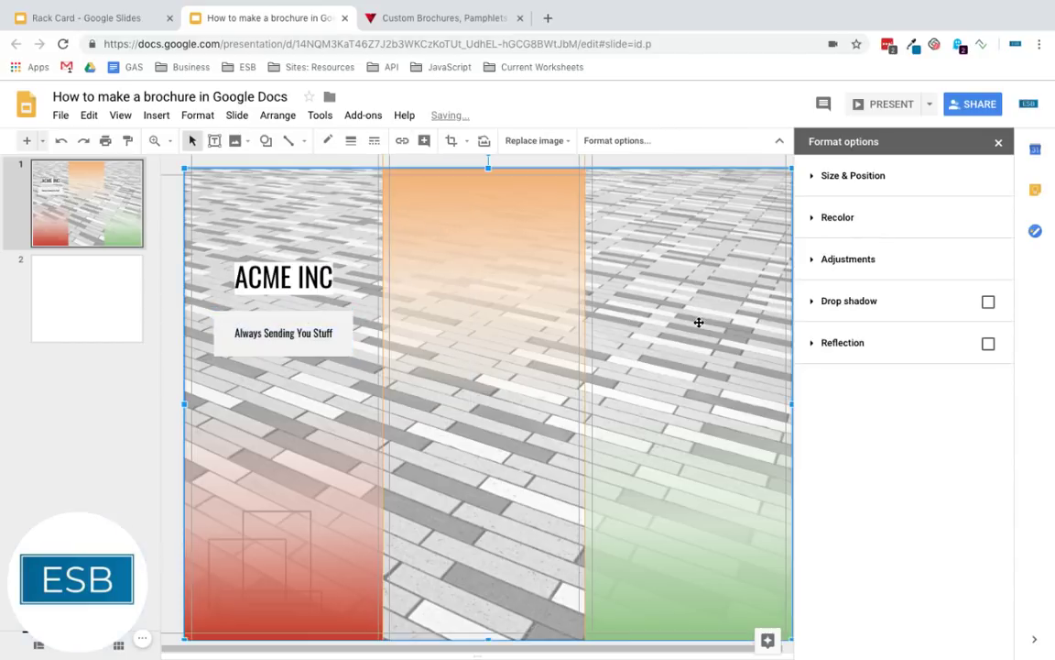
pyautogui.click(318, 328)
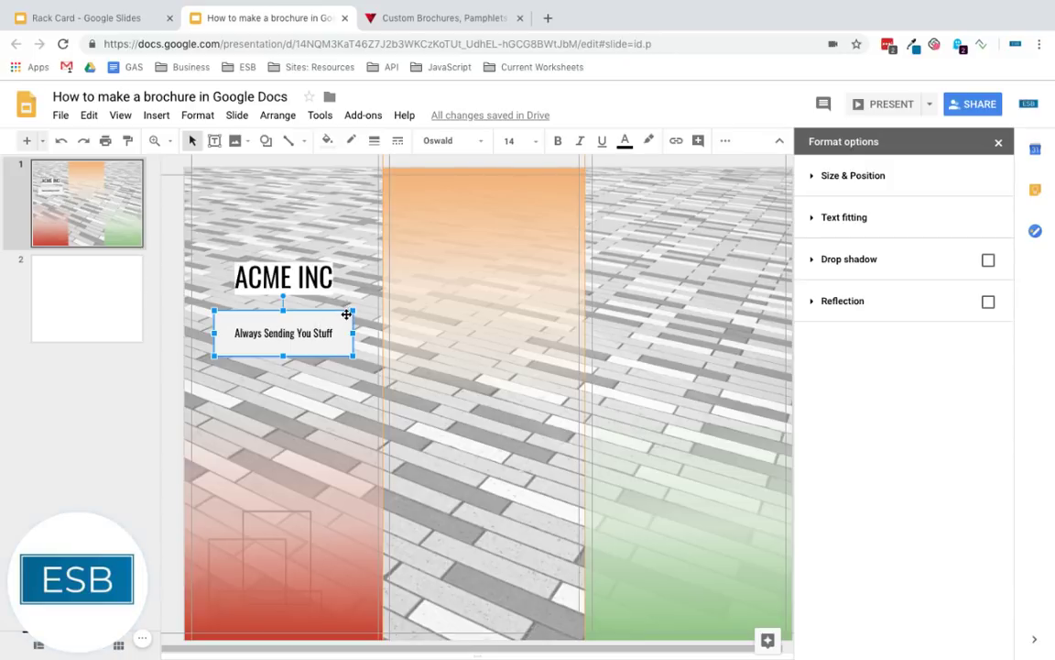
pyautogui.moveTo(347, 311); pyautogui.dragTo(344, 309)
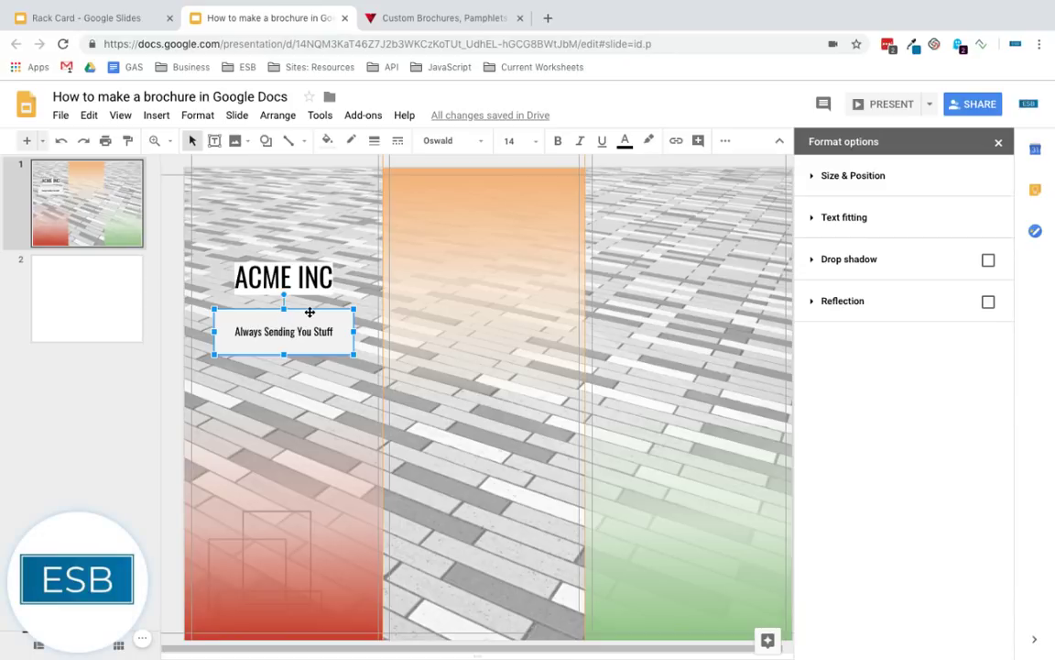
pyautogui.click(326, 141)
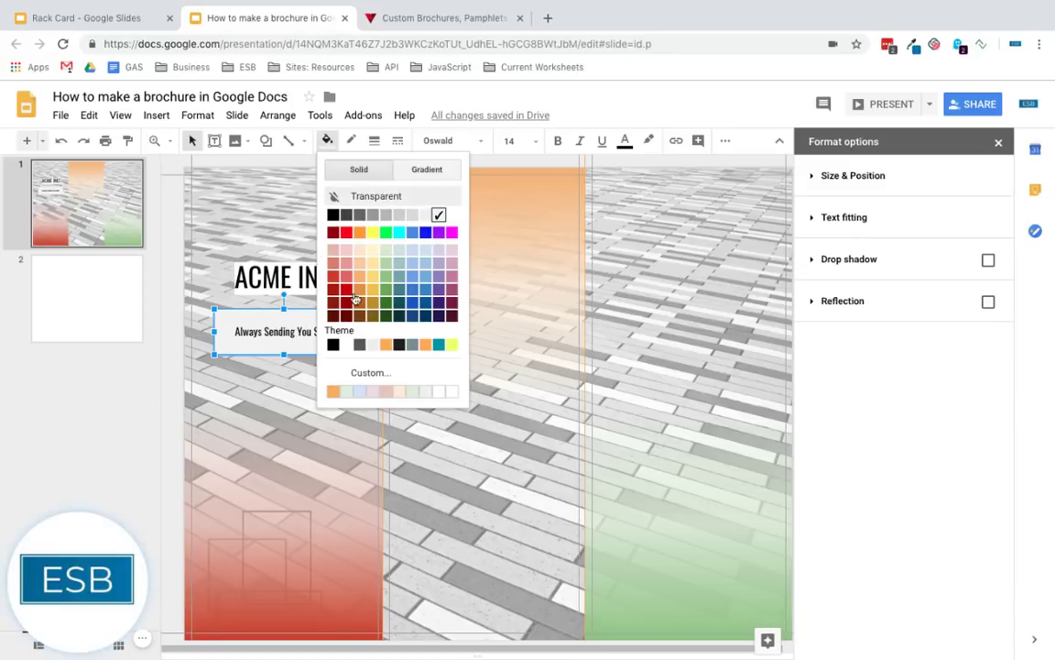
pyautogui.click(373, 380)
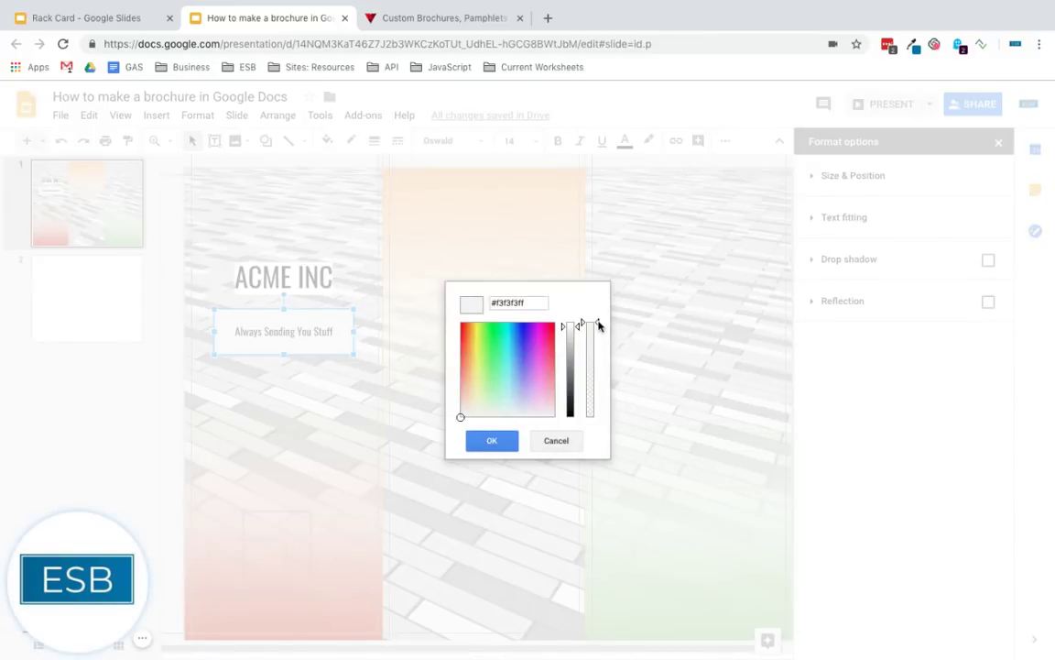
pyautogui.moveTo(599, 325); pyautogui.dragTo(596, 354)
pyautogui.click(511, 440)
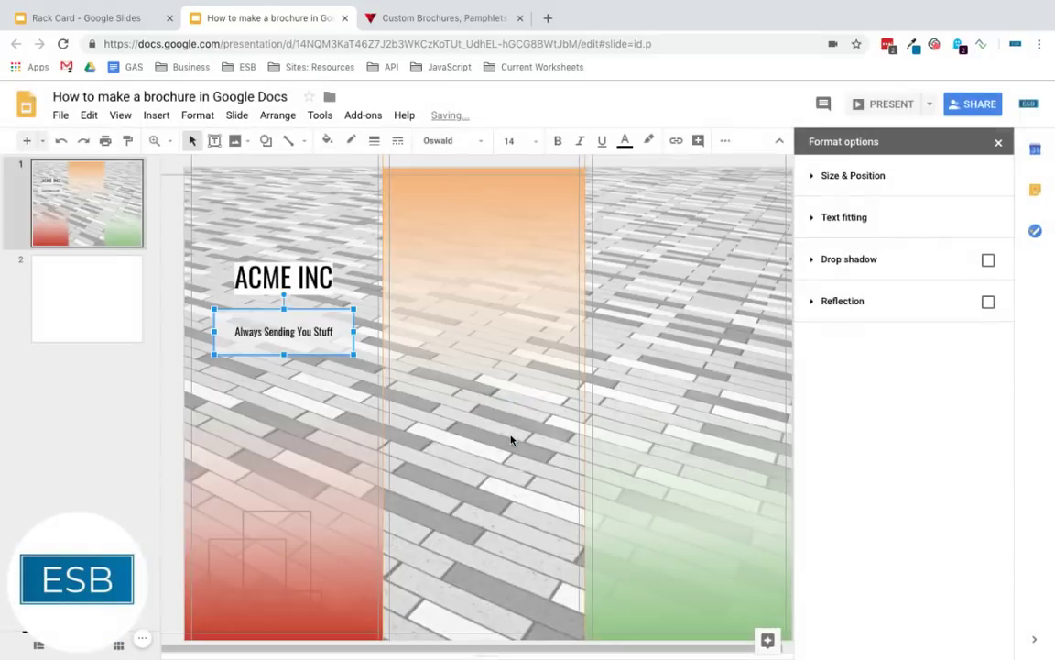
pyautogui.click(706, 344)
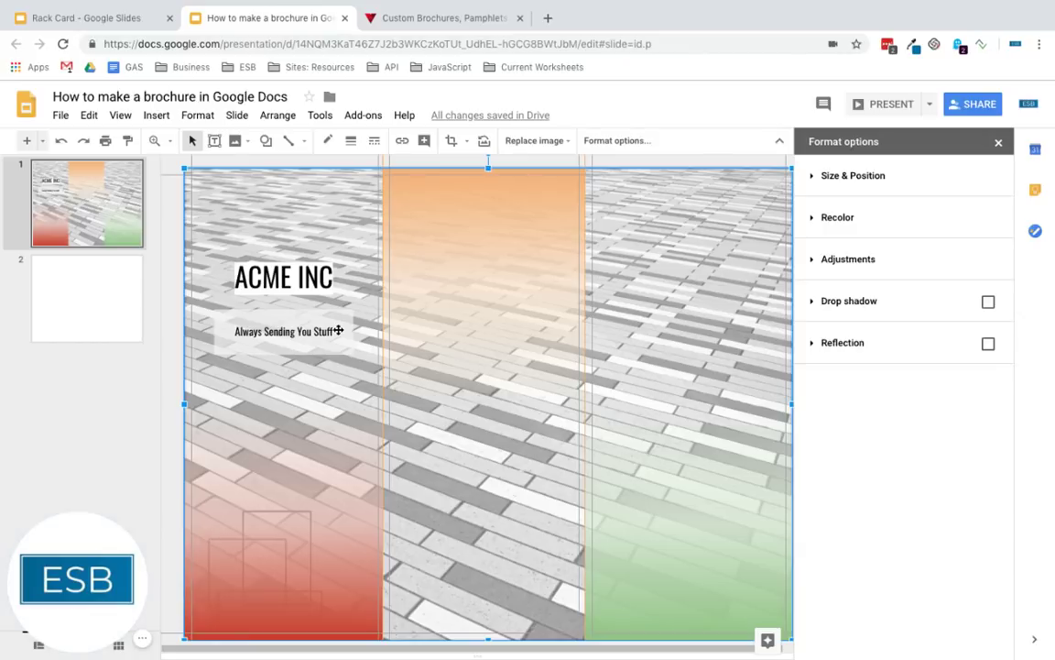
# - Delete blank slide 2, duplicate the brochure slide with Ctrl+D, and close the Format options panel
pyautogui.click(111, 310)
pyautogui.rightClick(111, 311)
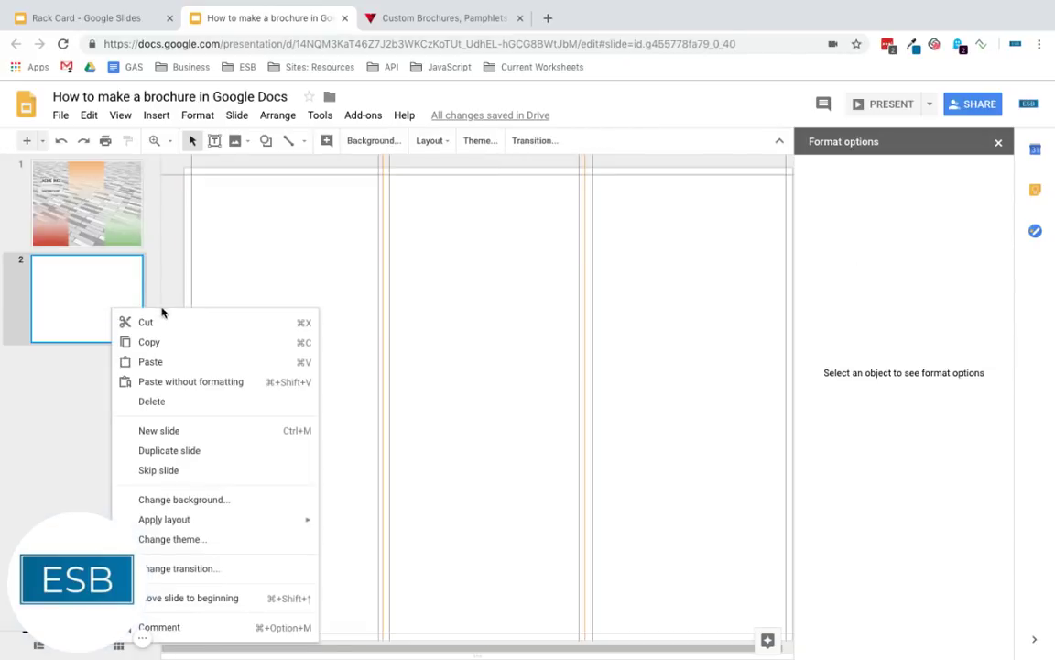
pyautogui.click(78, 318)
pyautogui.press('Delete')
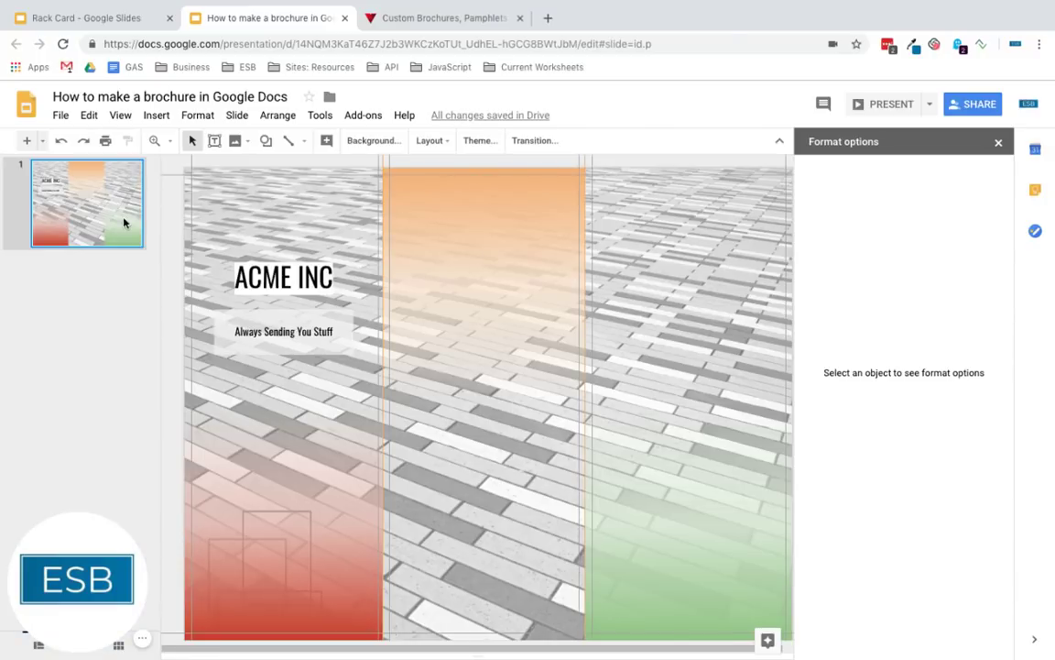
pyautogui.hotkey('ctrl', 'd')
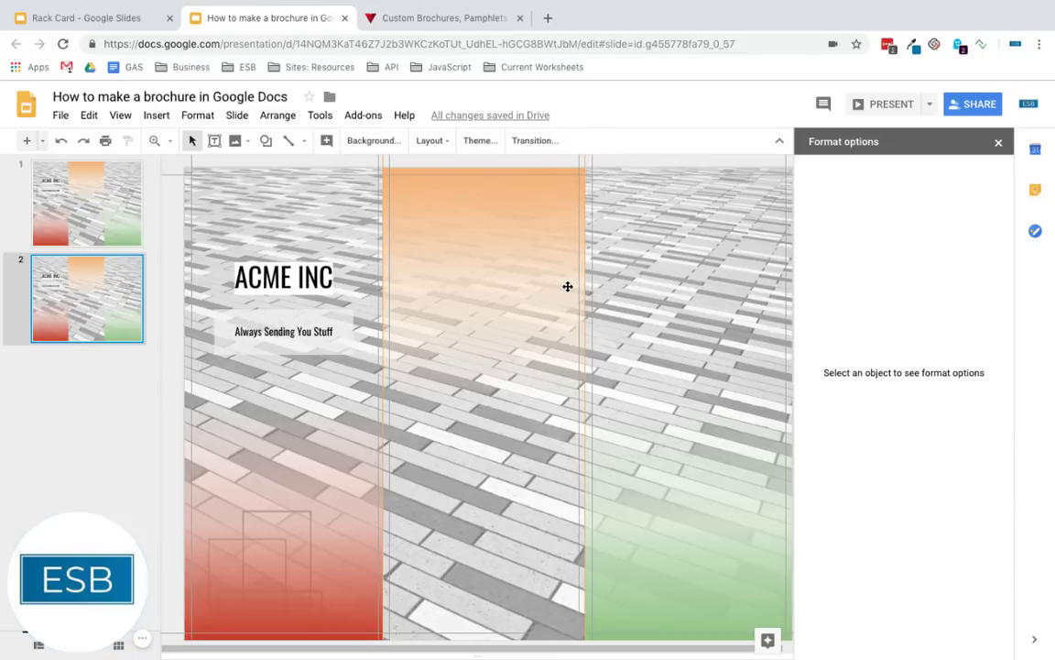
pyautogui.click(999, 144)
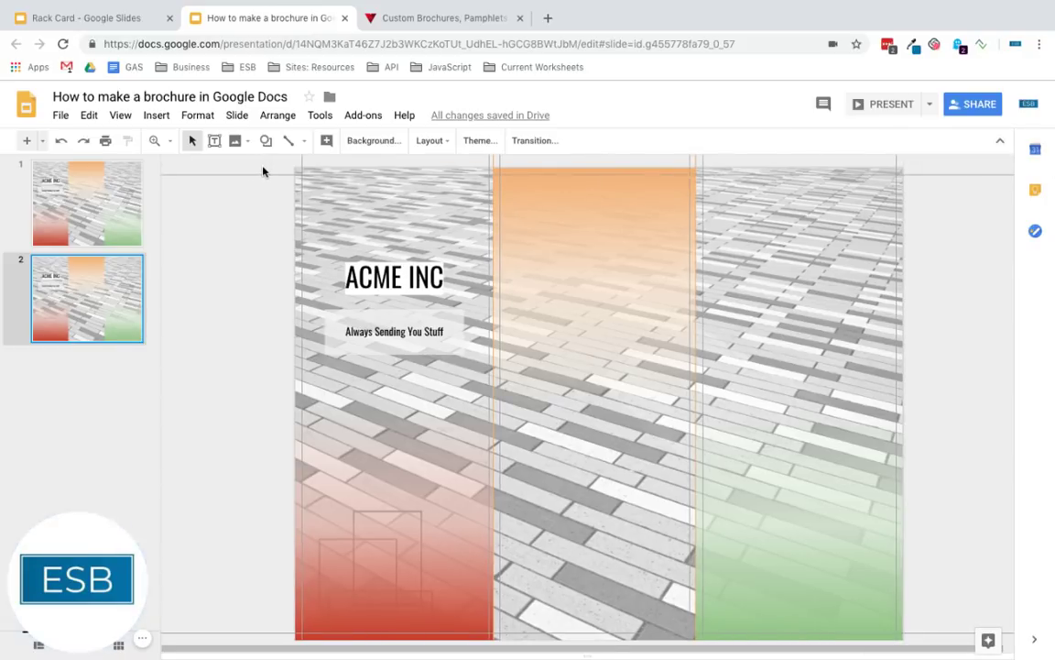
# - Select all objects on the duplicated slide and trial vertical and horizontal flips, ending in the original orientation
pyautogui.moveTo(263, 171); pyautogui.dragTo(948, 635)
pyautogui.click(470, 139)
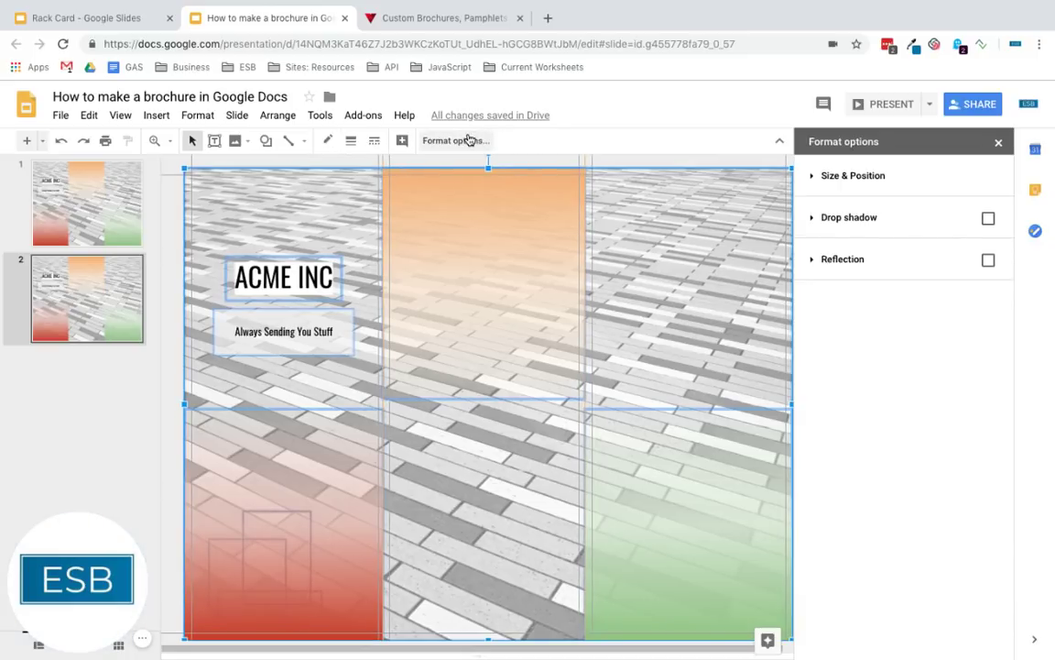
pyautogui.click(807, 177)
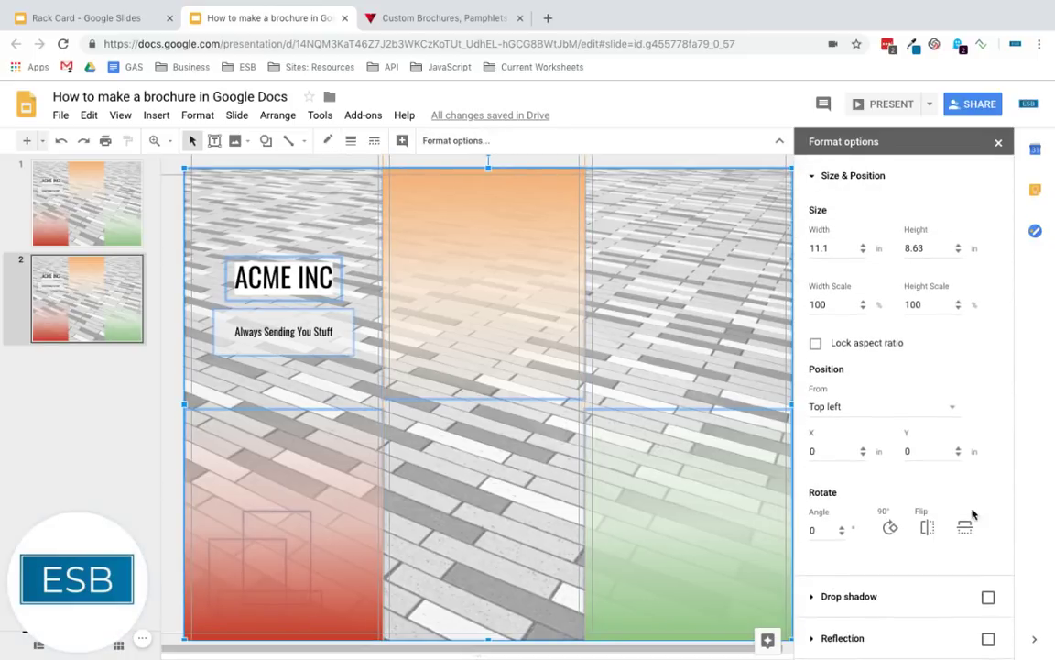
pyautogui.click(966, 530)
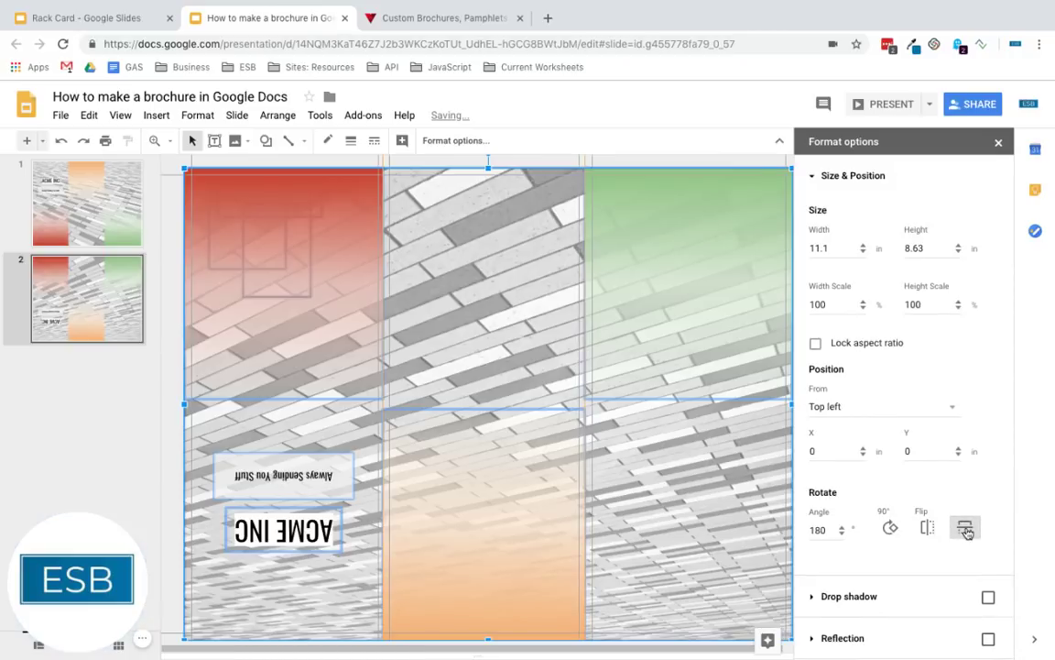
pyautogui.click(928, 528)
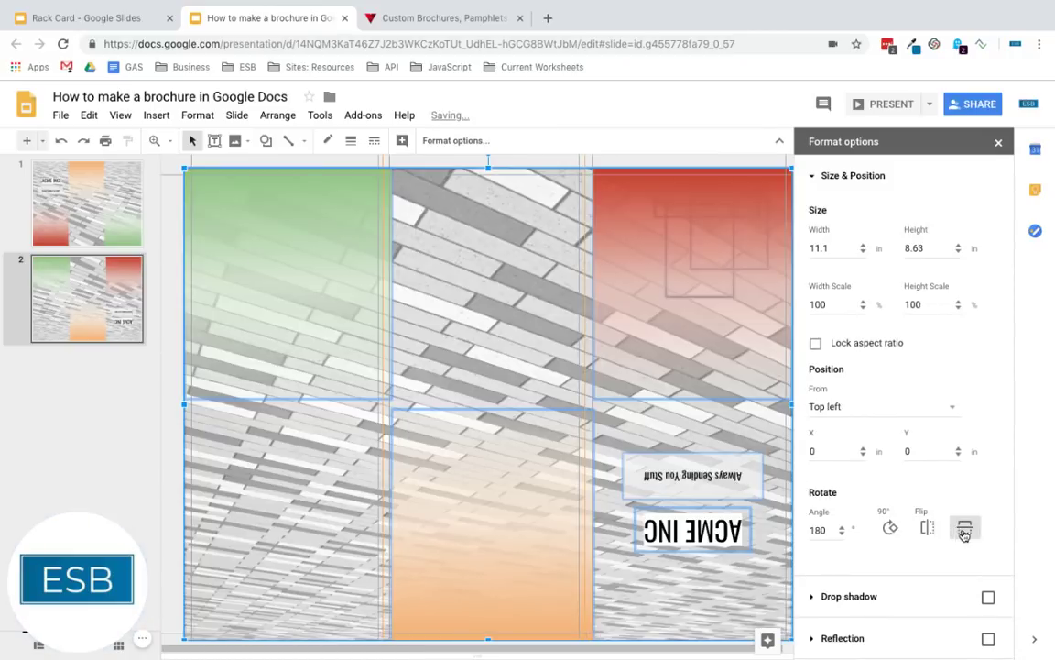
pyautogui.click(966, 530)
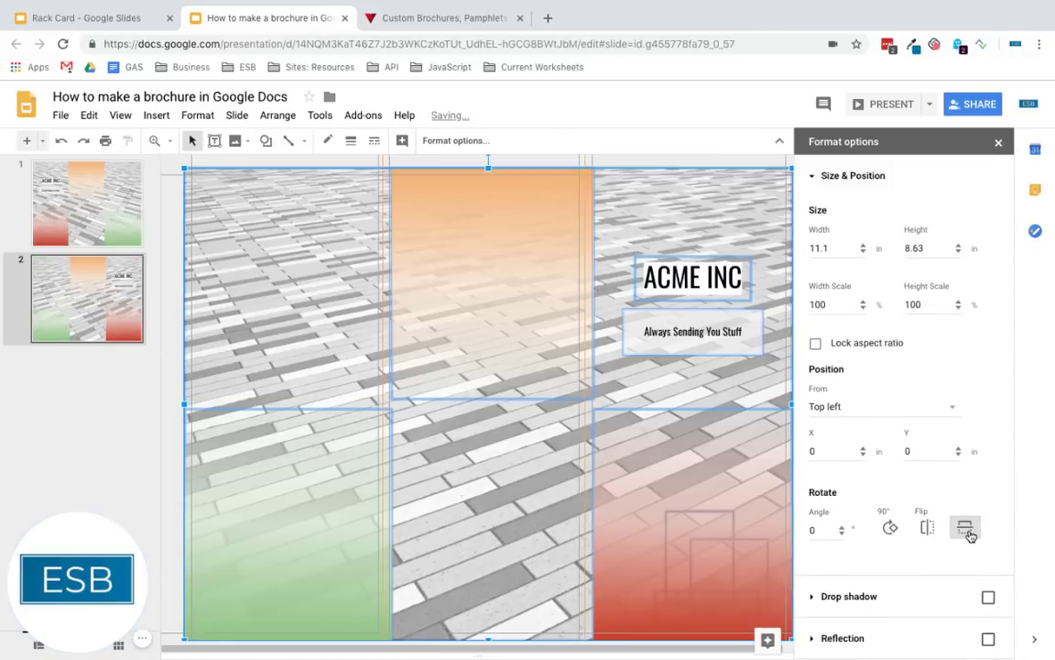
pyautogui.click(929, 528)
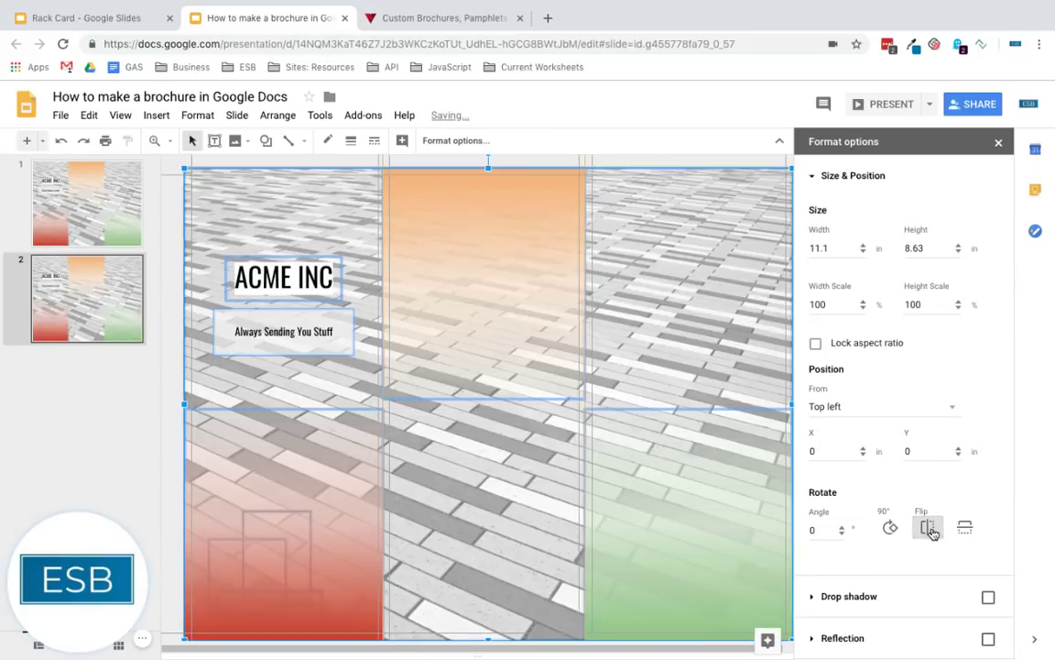
pyautogui.click(928, 528)
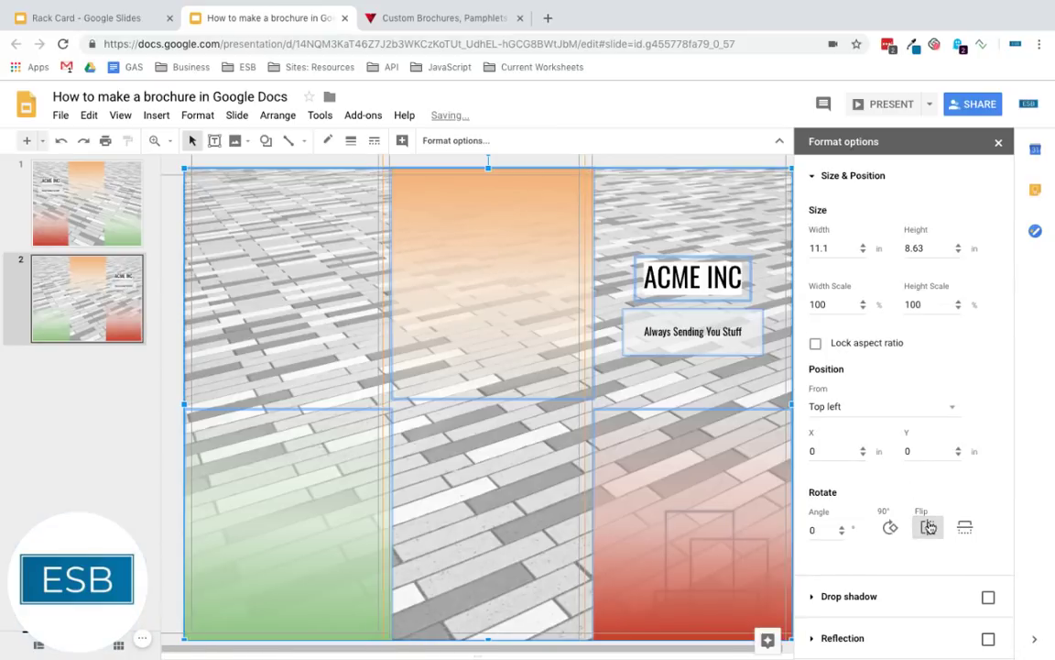
pyautogui.click(928, 528)
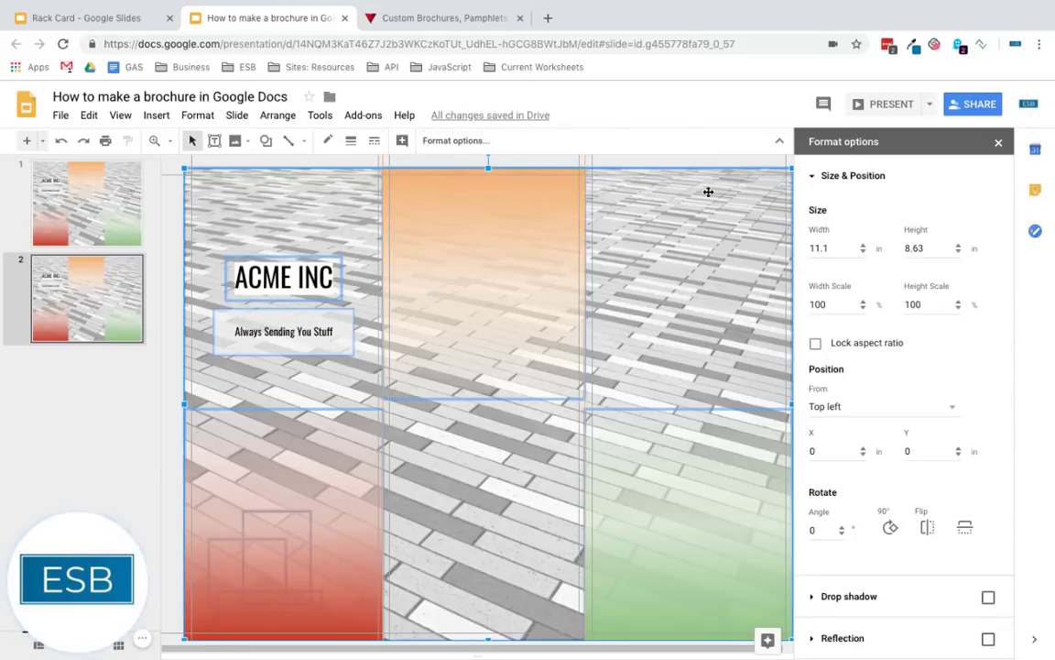
# - Send the red gradient panel backward so the outline squares sit in front of it
pyautogui.click(159, 224)
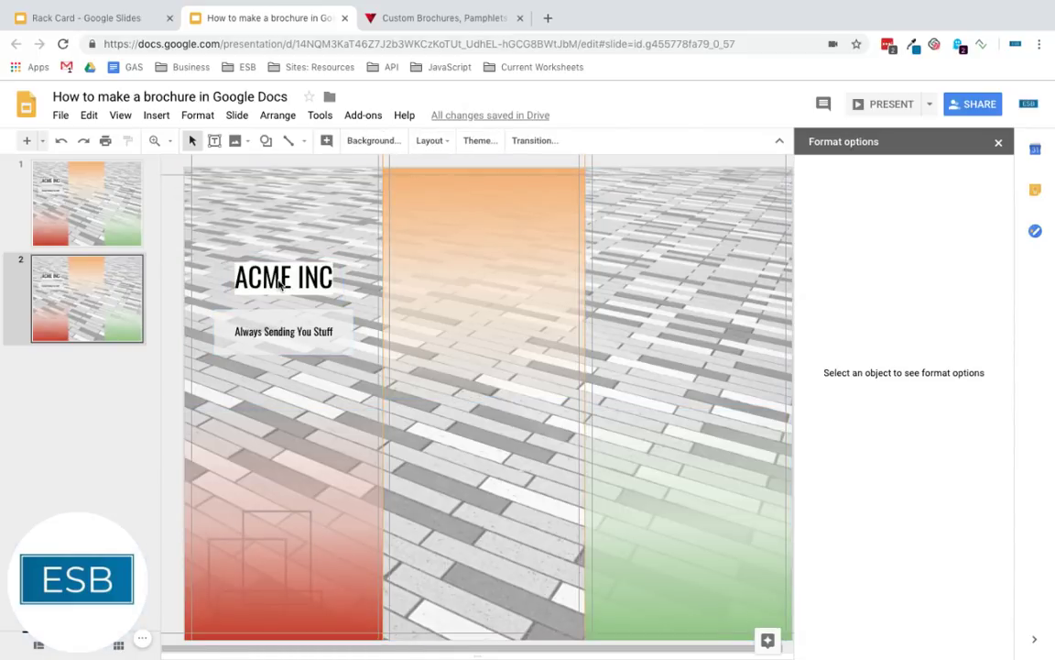
pyautogui.click(282, 280)
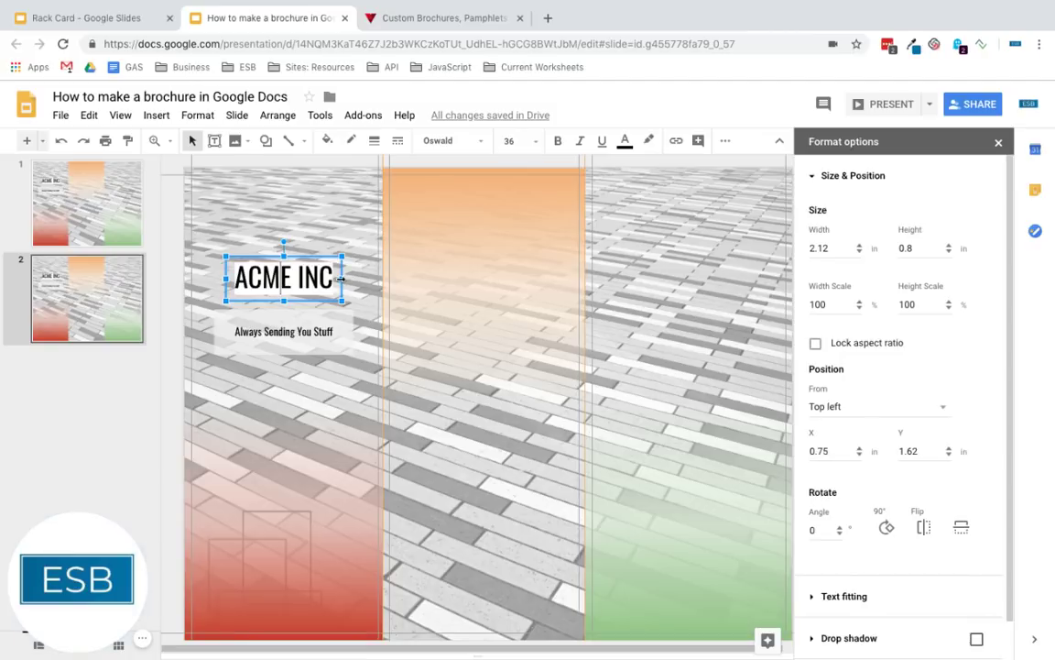
pyautogui.click(926, 530)
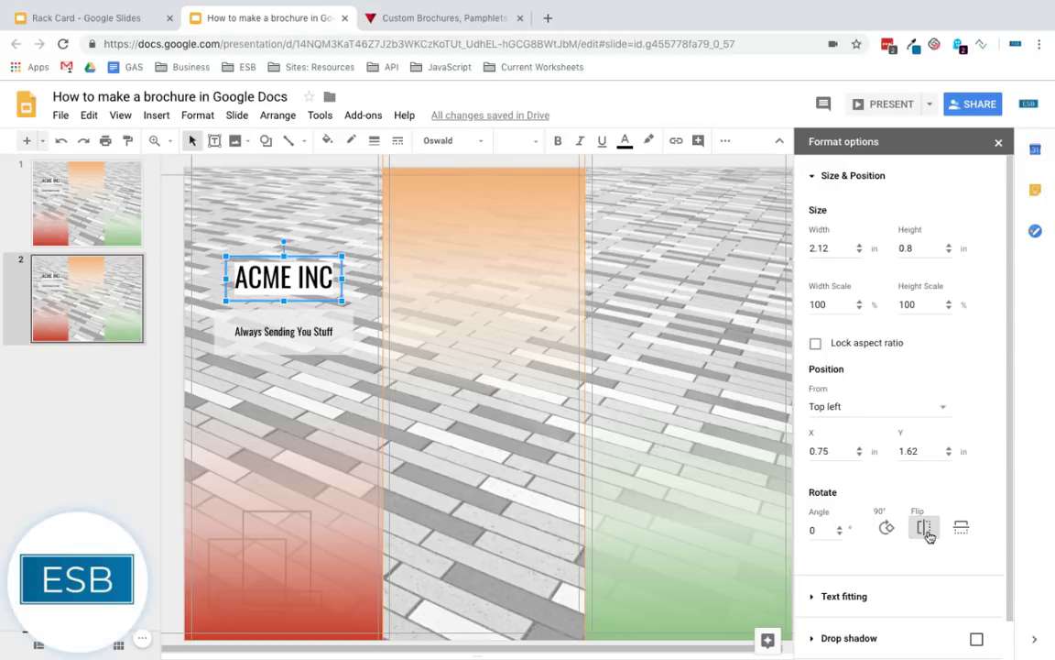
pyautogui.click(926, 528)
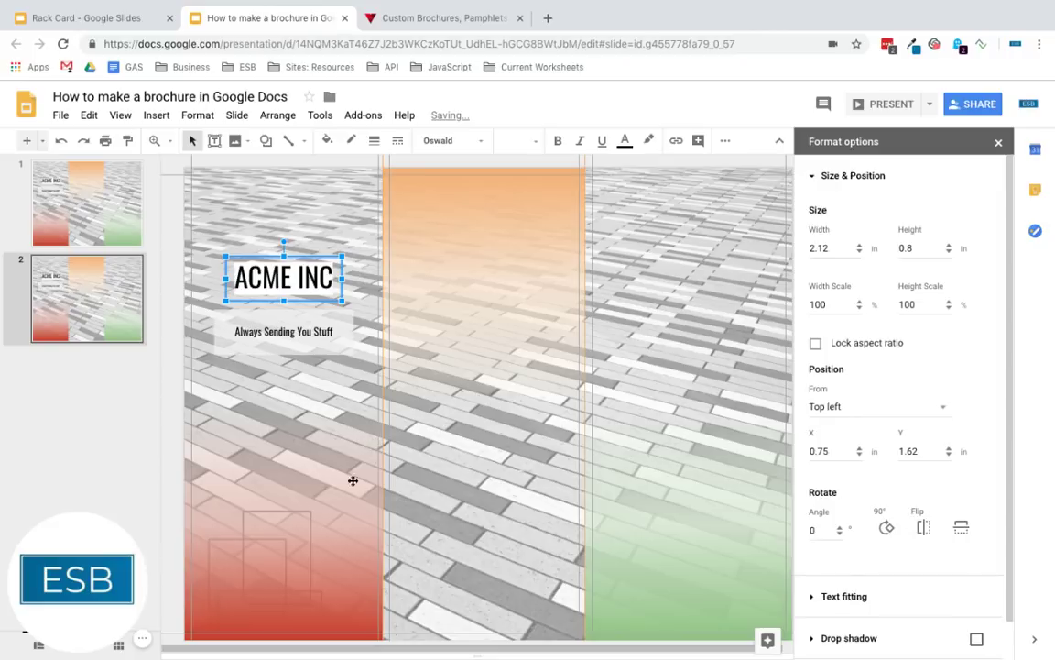
pyautogui.click(344, 529)
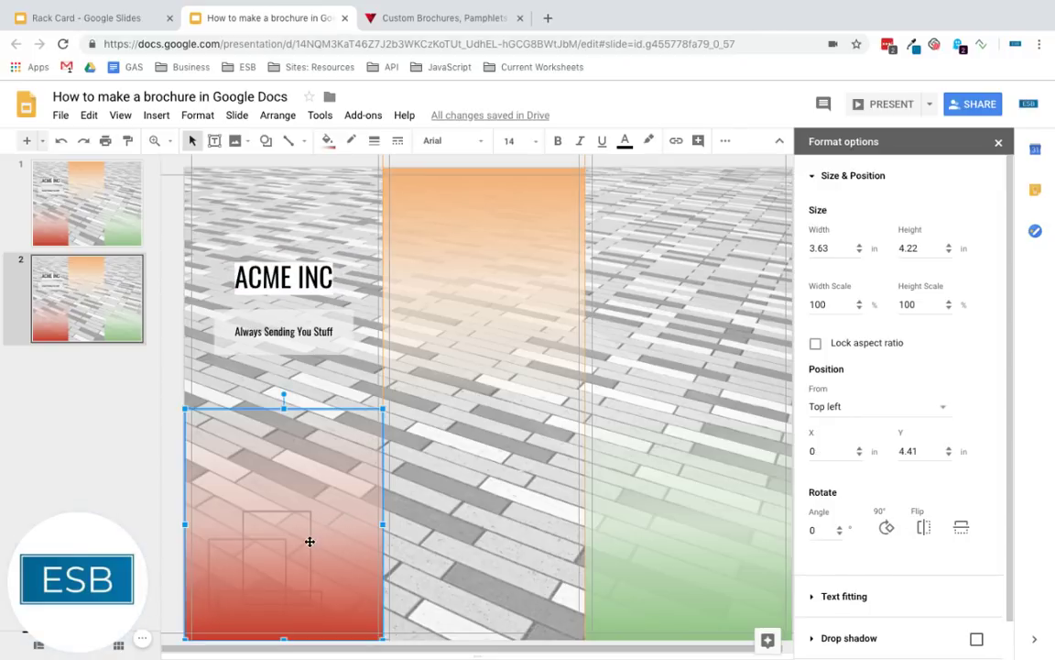
pyautogui.hotkey('ctrl', 'shift', 'Down')
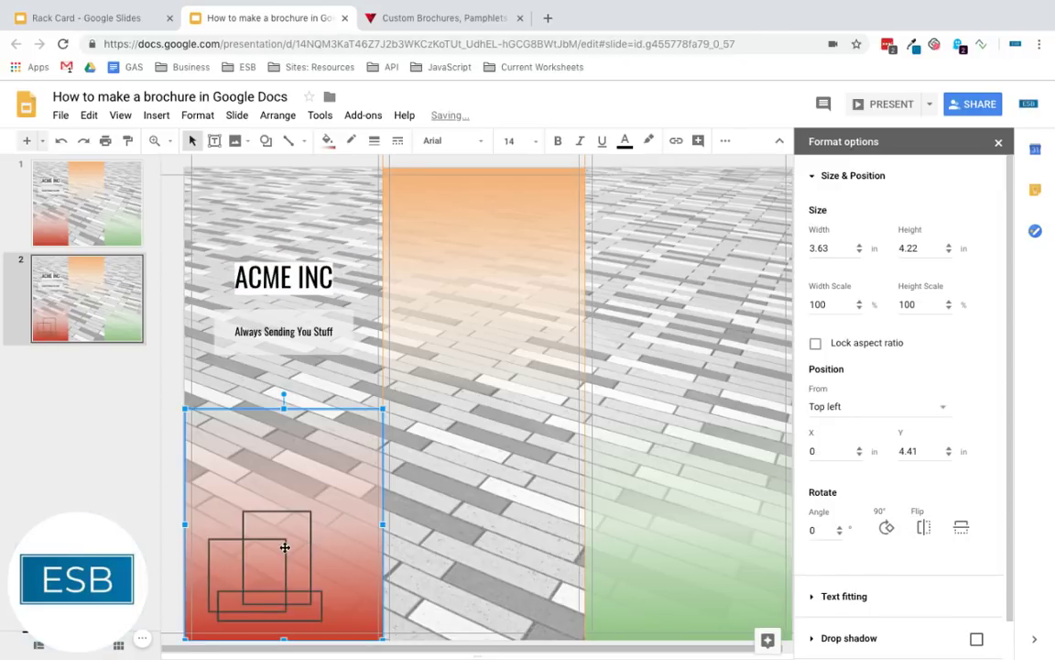
# - Rotate the outline squares to 270°, move them up-right, and place a copy in the upper middle panel
pyautogui.click(285, 546)
pyautogui.click(926, 530)
pyautogui.click(929, 536)
pyautogui.click(926, 534)
pyautogui.click(887, 529)
pyautogui.click(888, 536)
pyautogui.click(888, 531)
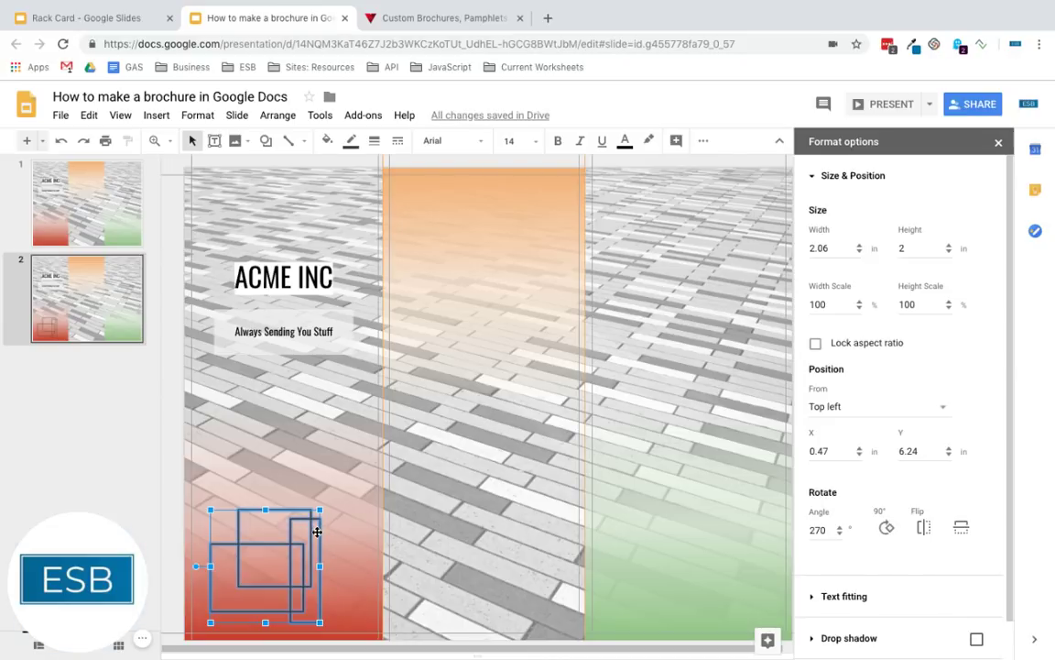
pyautogui.moveTo(311, 529); pyautogui.dragTo(367, 466)
pyautogui.hotkey('ctrl', 'd')
pyautogui.moveTo(322, 432); pyautogui.dragTo(487, 254)
# - Drop the copied outline squares near the top of the orange middle panel, then close Format options
pyautogui.click(702, 289)
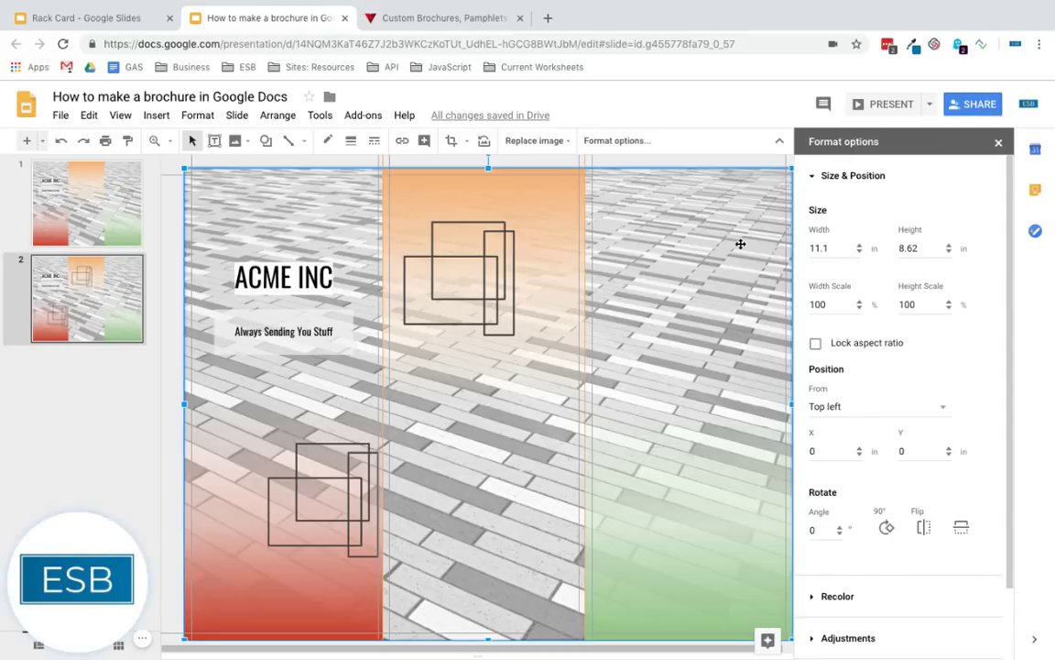
pyautogui.click(110, 235)
pyautogui.press('Down')
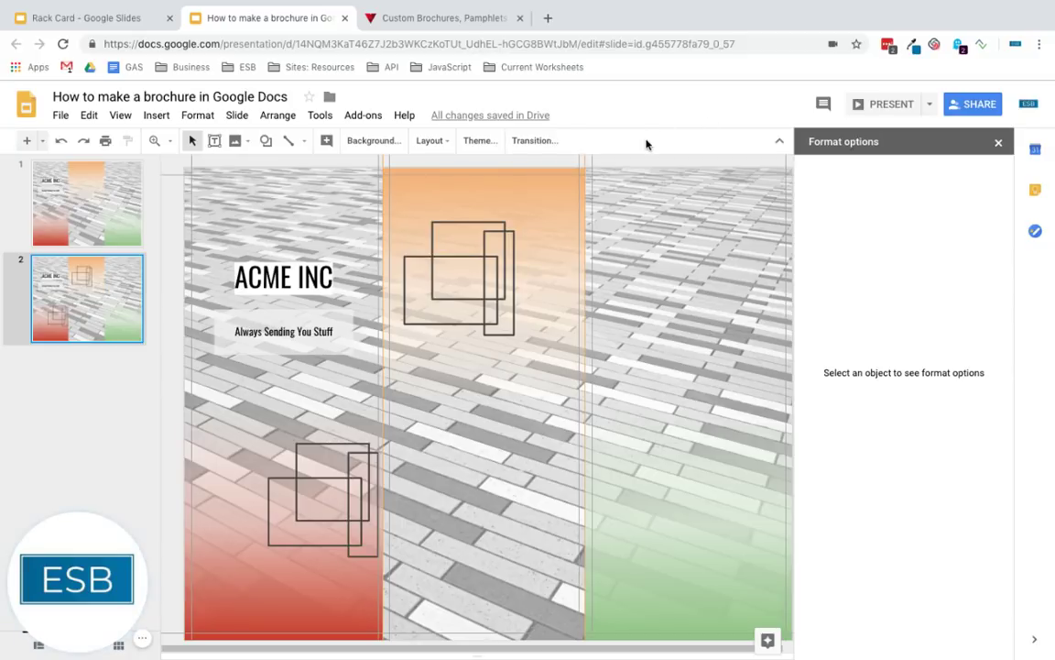
pyautogui.click(999, 142)
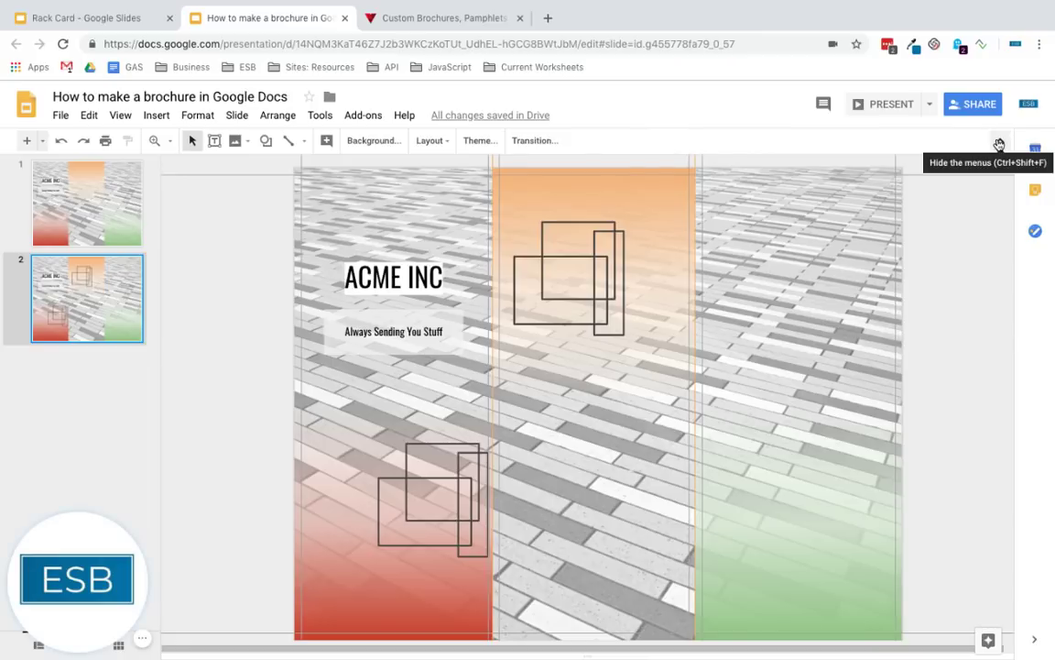